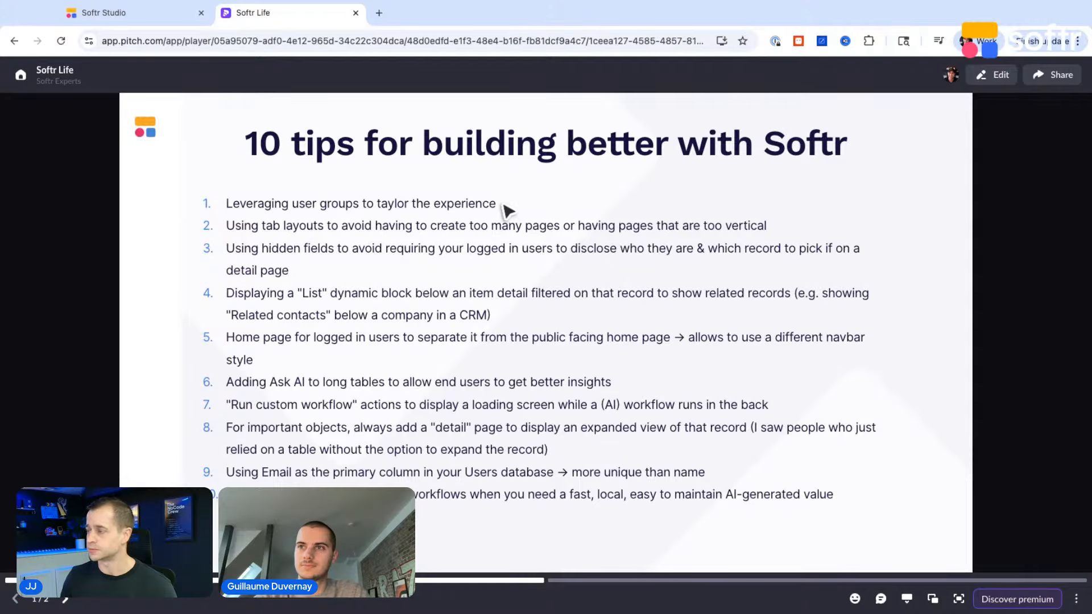
# Zoom in on the first tips in the slide list, starting with the one about user groups
pyautogui.scroll(5, 353, 215)
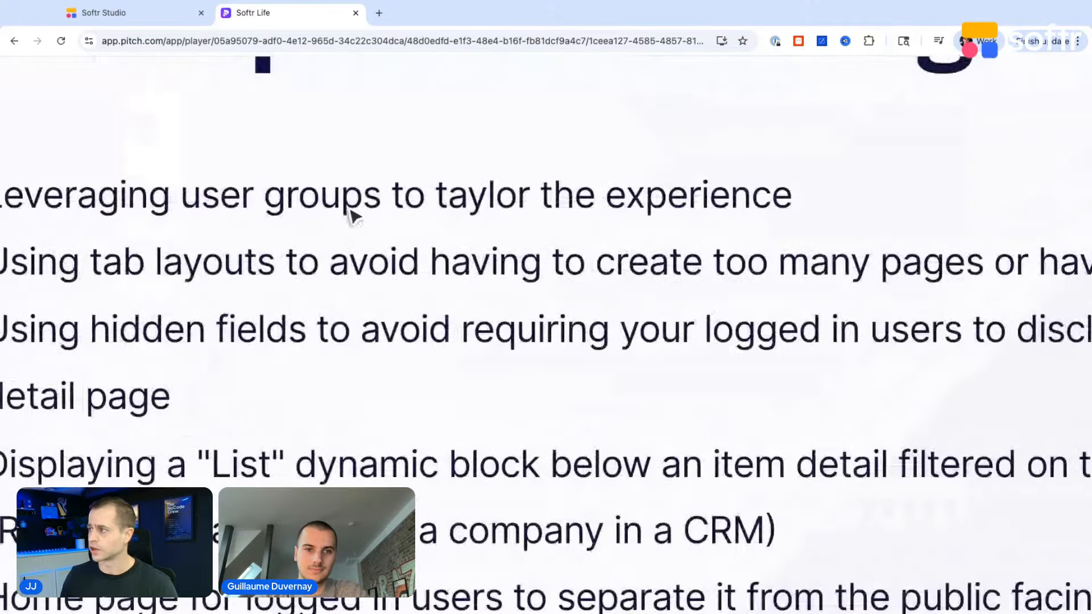
pyautogui.hscroll(-3, 352, 215)
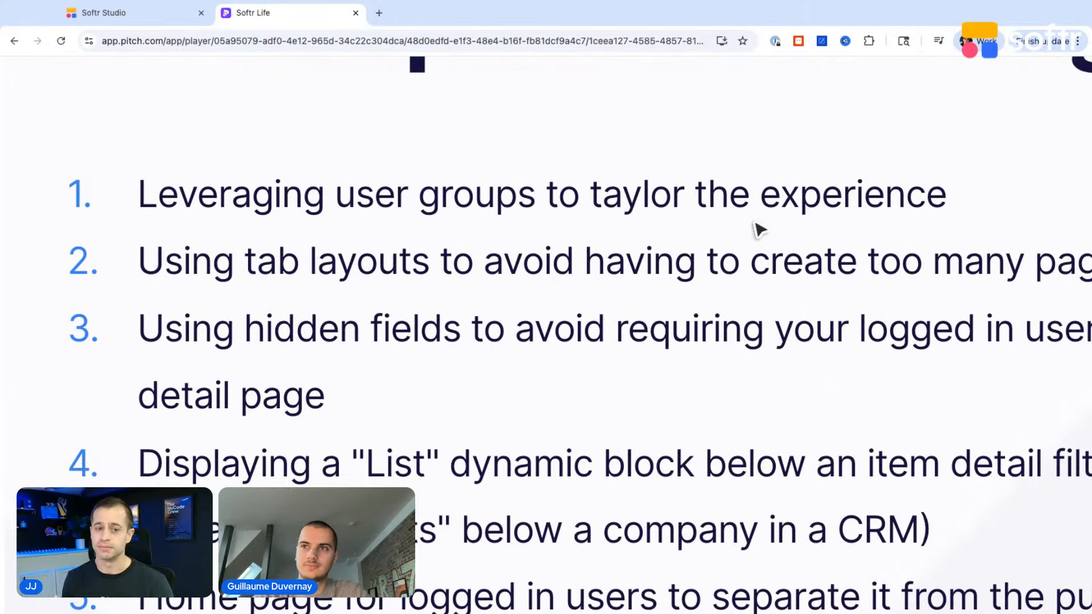
pyautogui.scroll(-3, 344, 85)
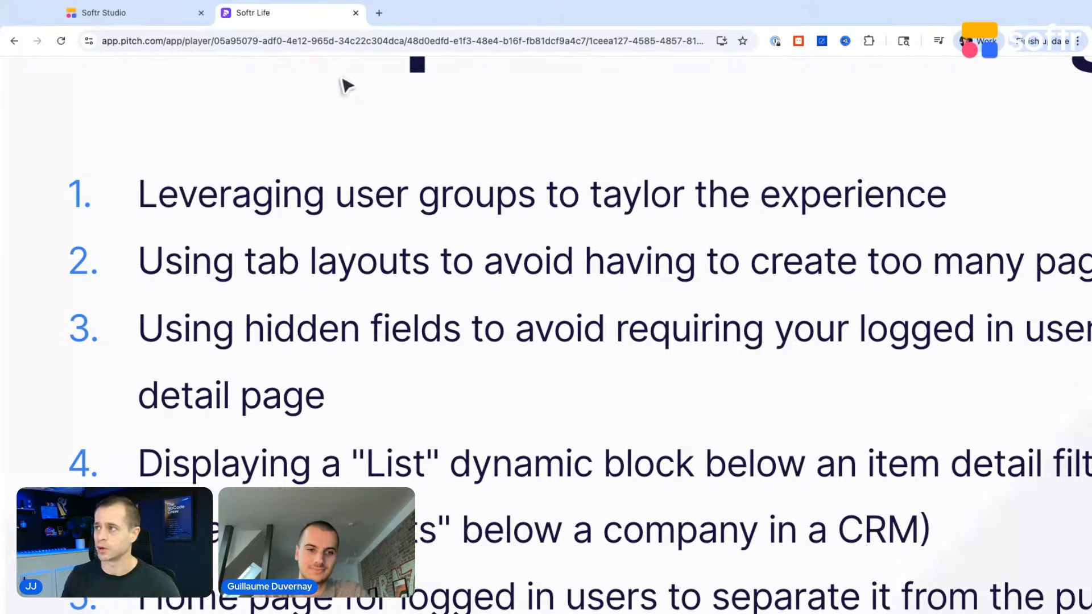
# Switch to Softr Studio and open the ERP app's Admin user group for editing
pyautogui.click(141, 16)
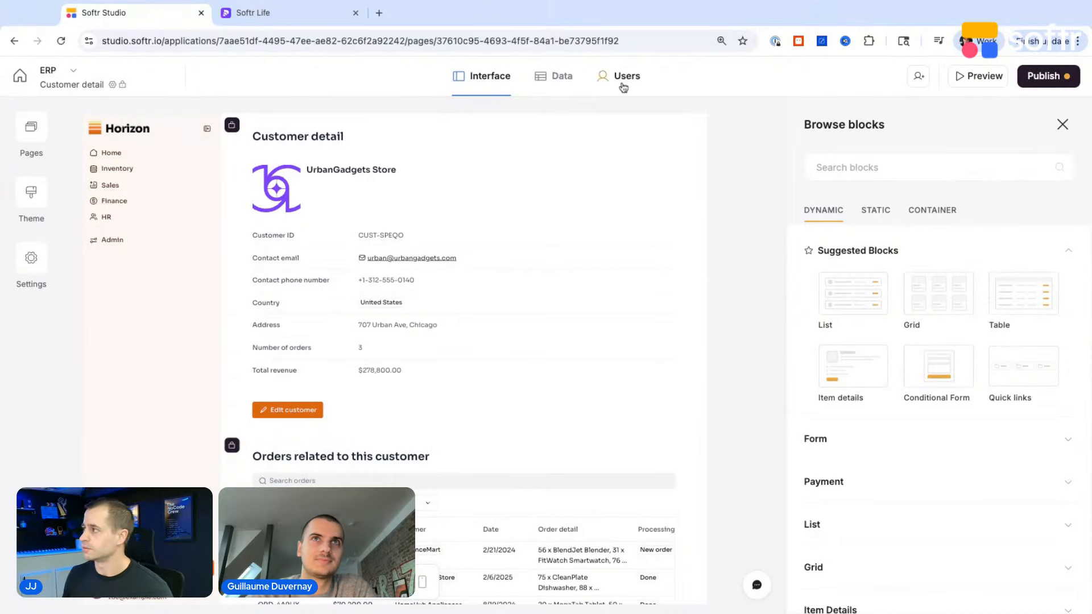
pyautogui.click(624, 85)
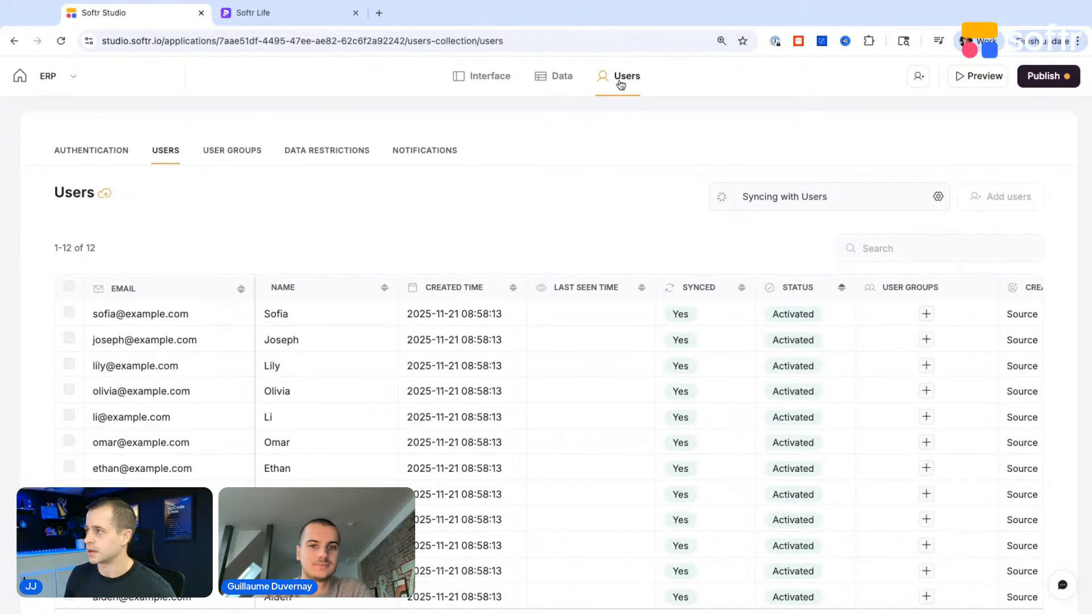
pyautogui.click(224, 153)
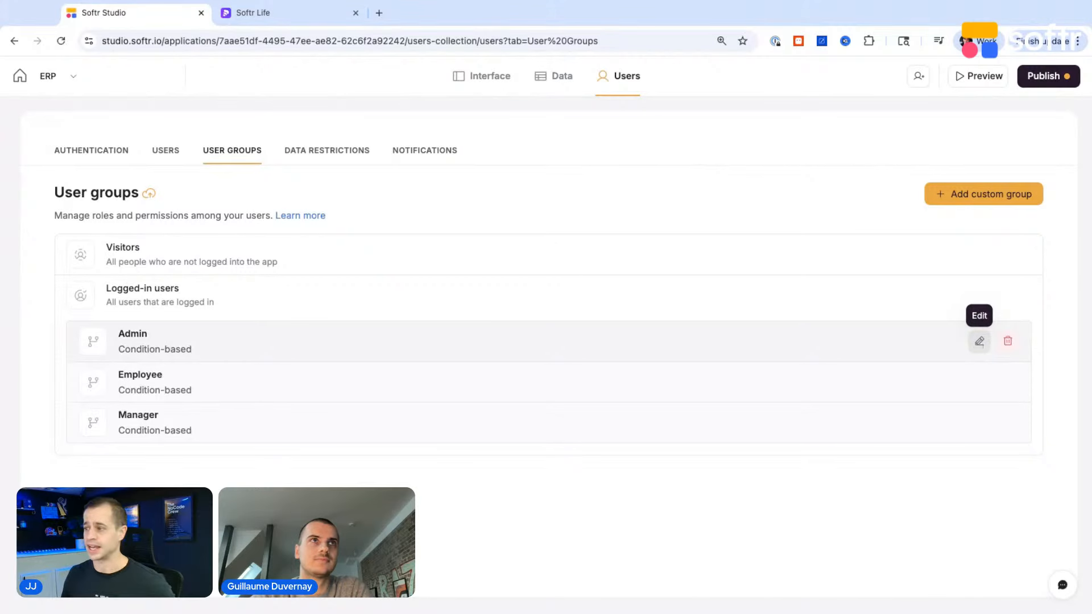
pyautogui.click(980, 342)
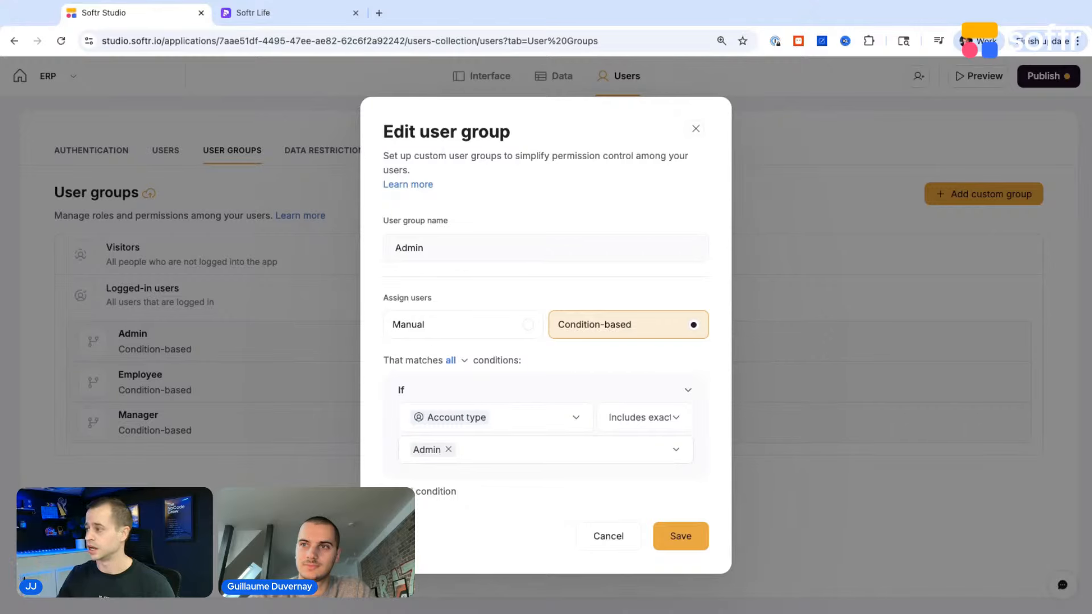
# Try manual user assignment for the Admin group, view the selectable users, and return the assignment to Condition-based
pyautogui.click(461, 324)
pyautogui.click(477, 442)
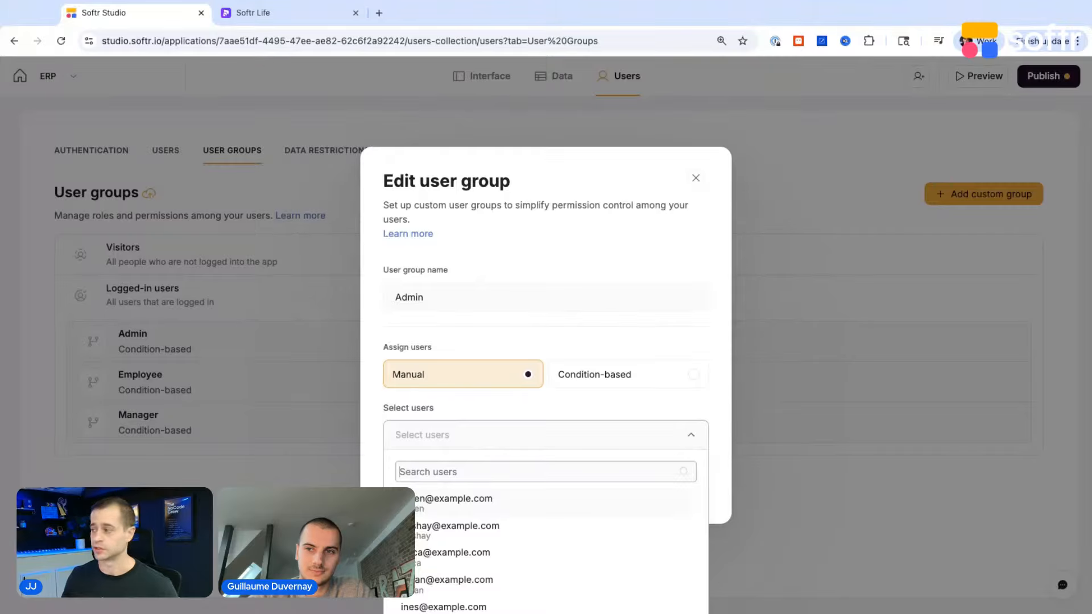
pyautogui.click(565, 410)
pyautogui.click(597, 375)
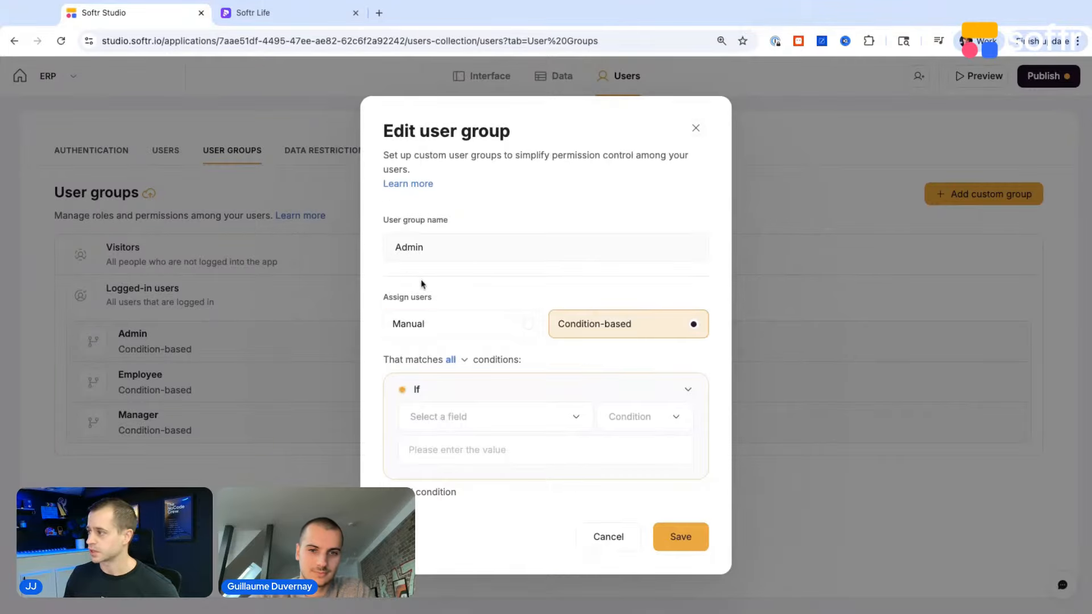
# Look through the logged-in user fields available for the Admin group's condition
pyautogui.moveTo(438, 246); pyautogui.dragTo(386, 251)
pyautogui.click(444, 416)
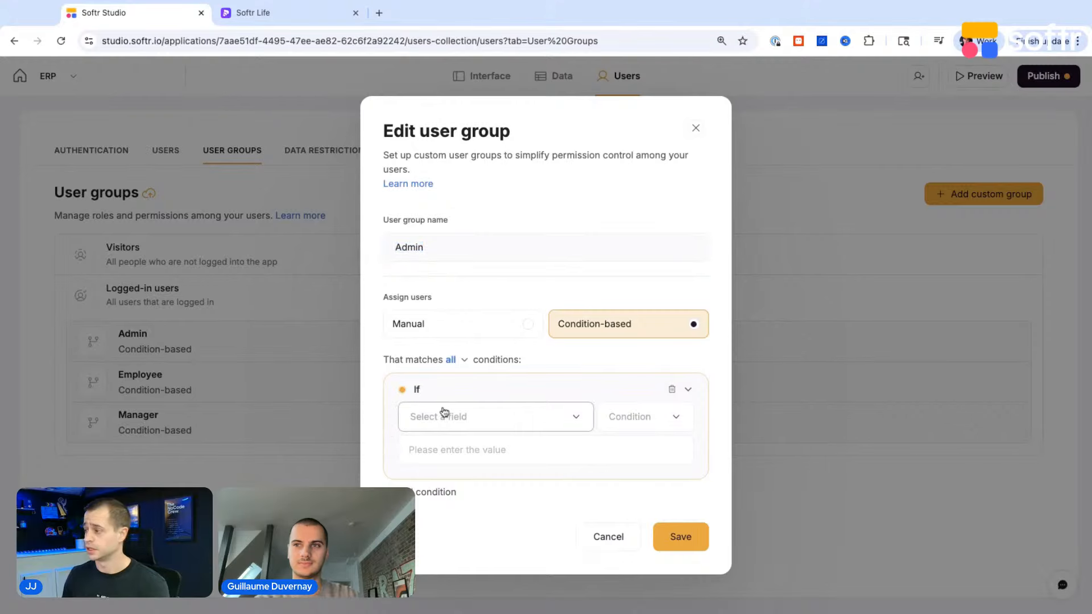
pyautogui.scroll(-5, 475, 556)
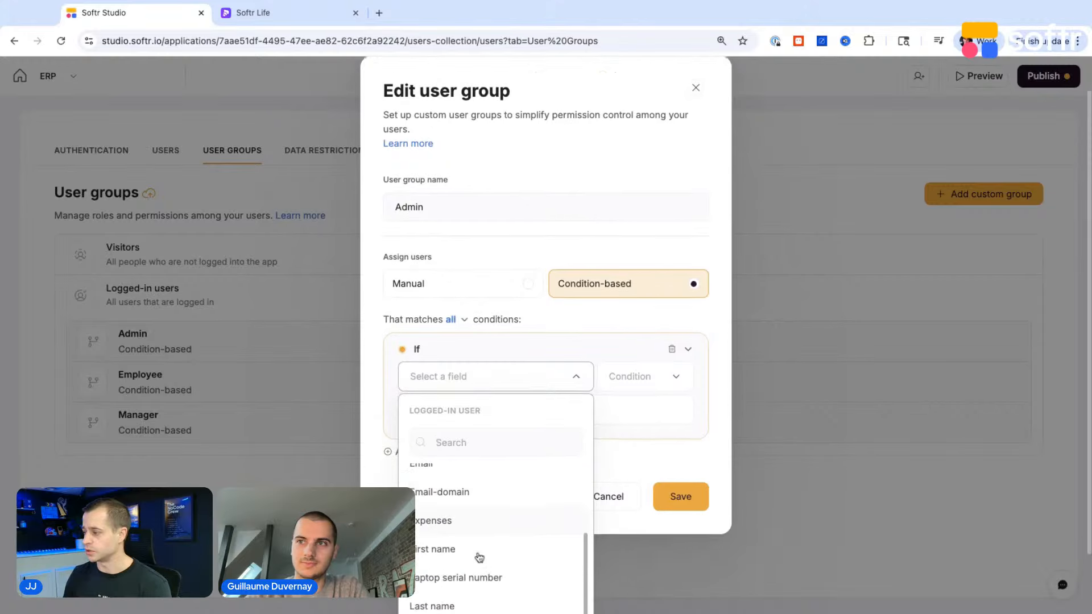
pyautogui.scroll(4, 457, 560)
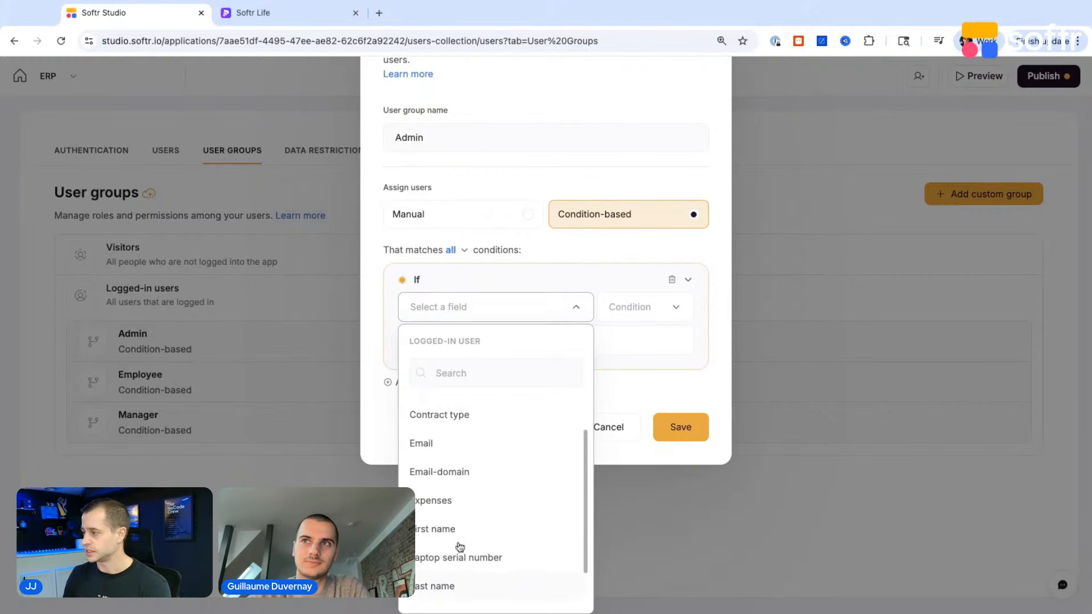
pyautogui.scroll(-4, 459, 547)
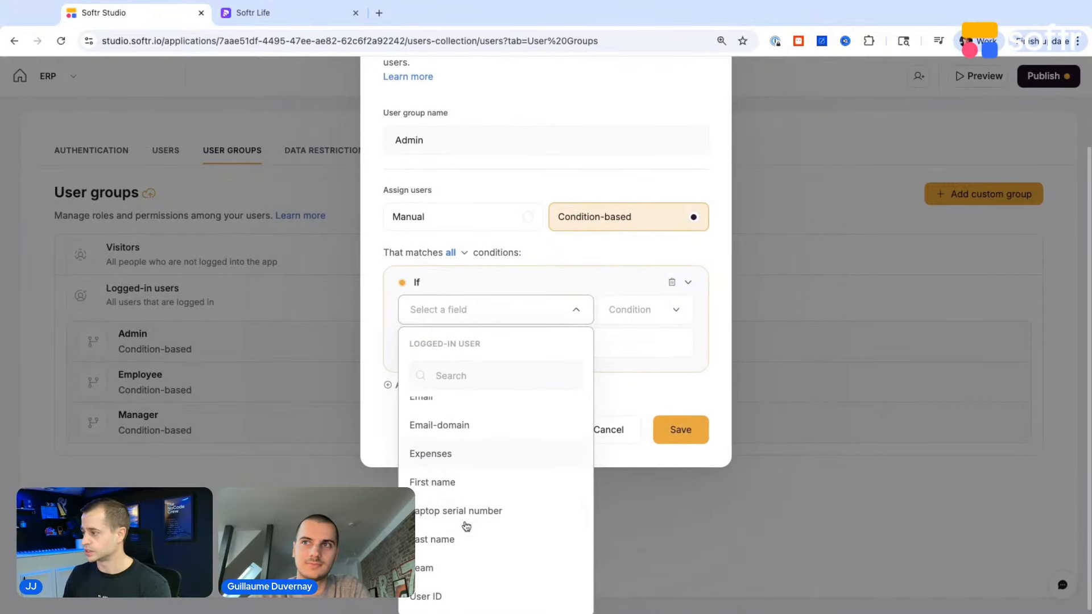
pyautogui.scroll(3, 463, 541)
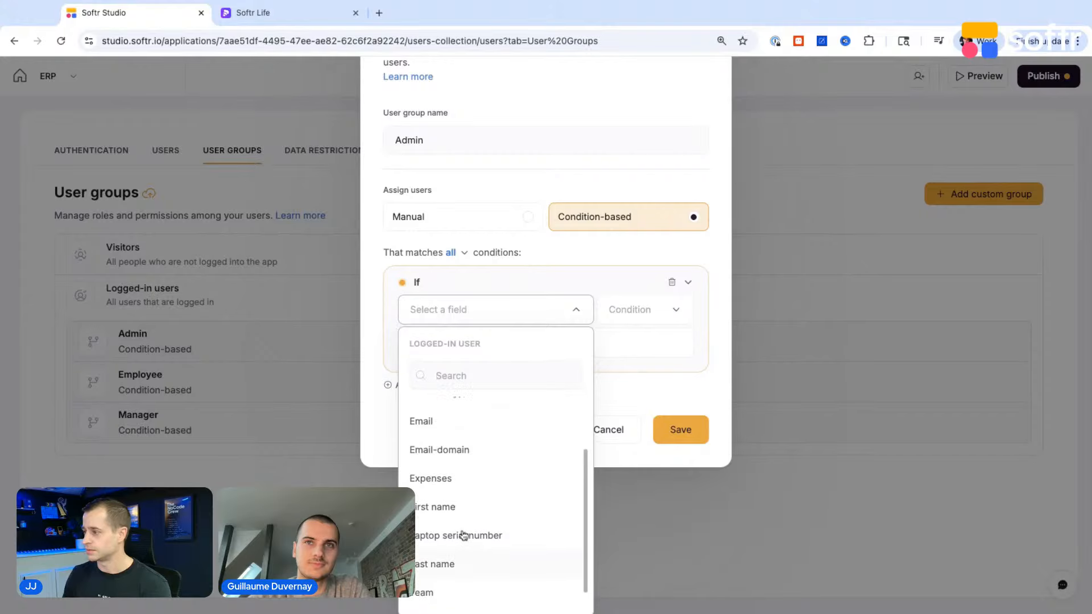
pyautogui.scroll(2, 456, 504)
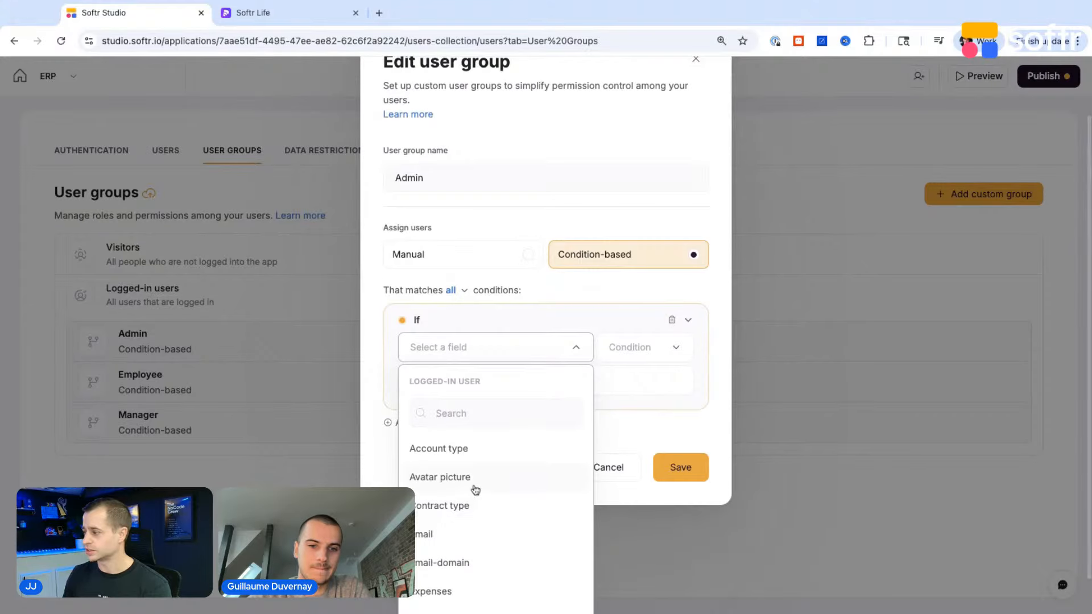
# Search the condition fields for "role", check the rest of the full field list, and discard the Admin group edit
pyautogui.write('role')
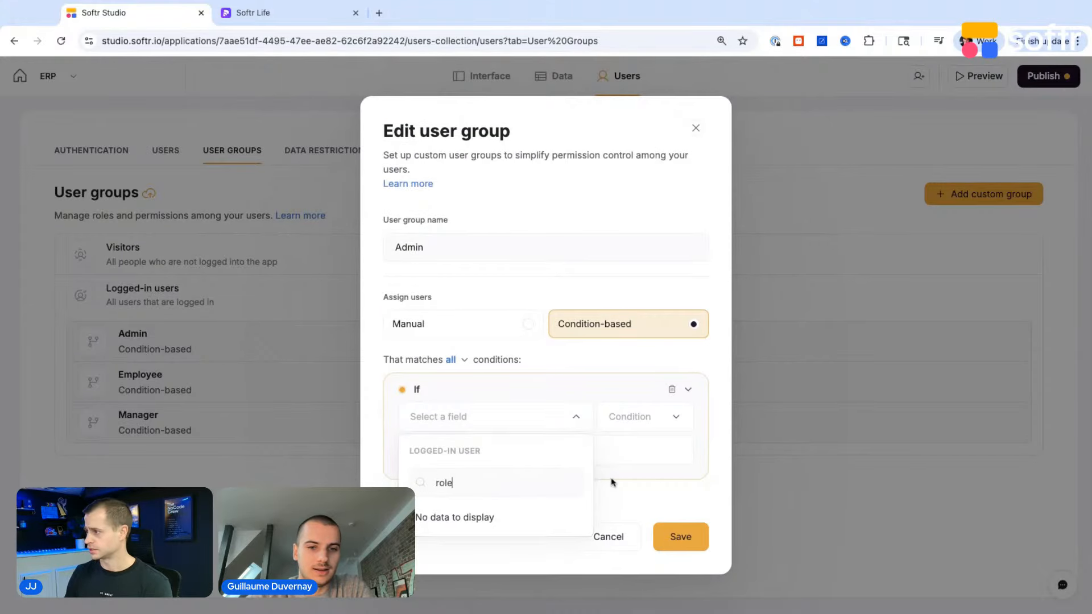
pyautogui.press('BackSpace')
pyautogui.press('BackSpace')
pyautogui.press('BackSpace')
pyautogui.press('BackSpace')
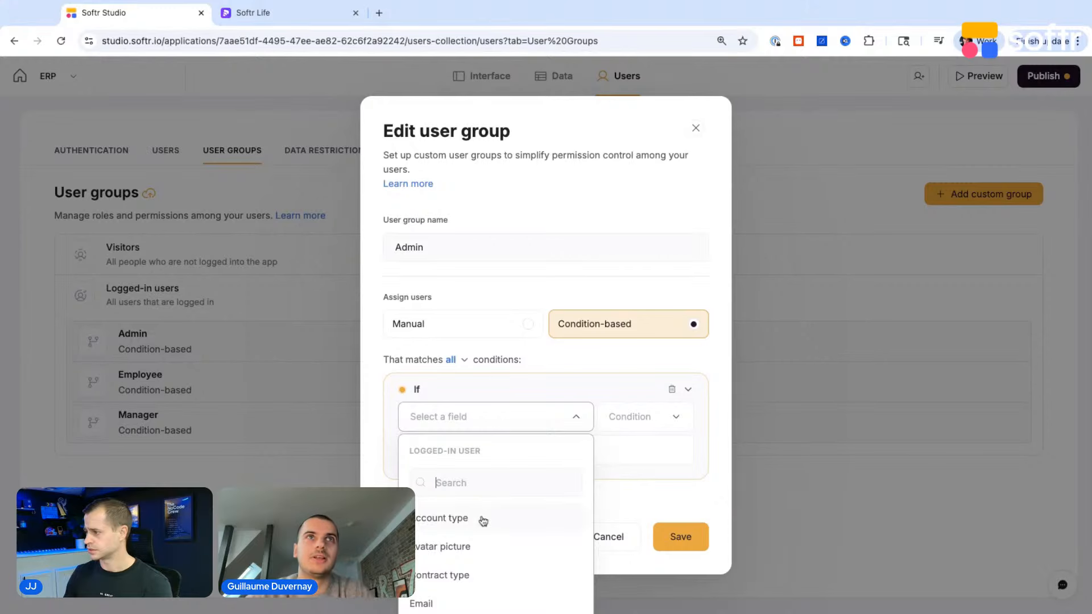
pyautogui.scroll(-2, 483, 521)
pyautogui.scroll(-5, 483, 522)
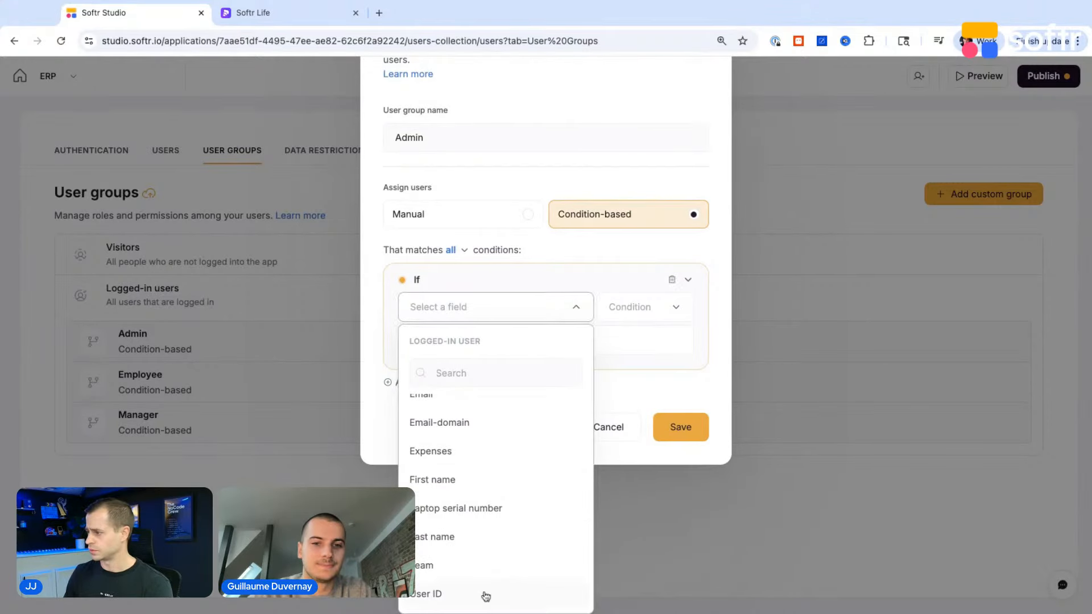
pyautogui.click(485, 594)
pyautogui.click(624, 536)
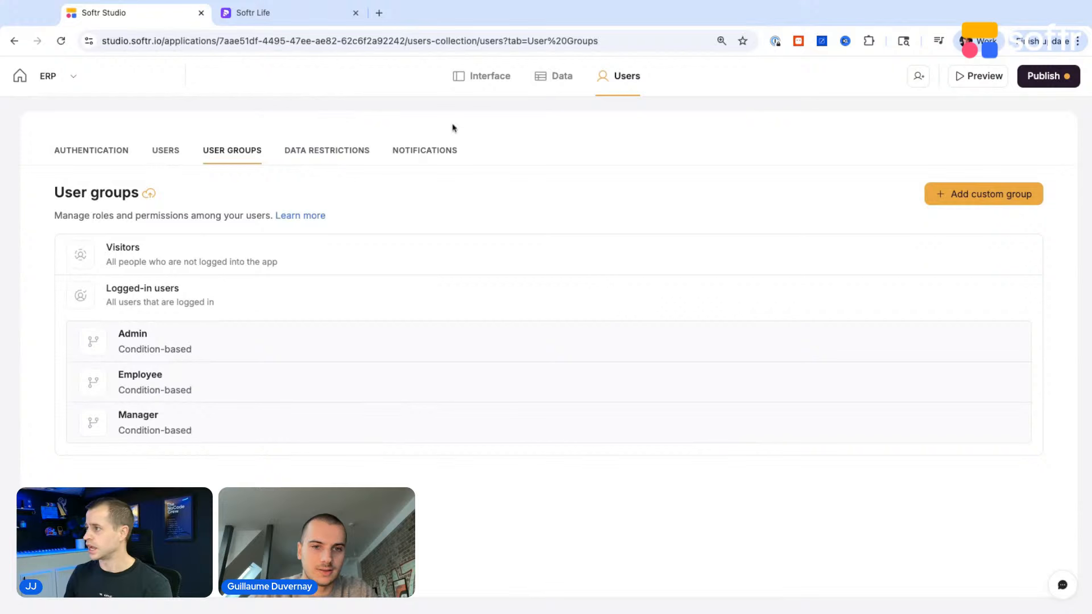
# Open the ERP by Softr database and examine all the fields of its Users table
pyautogui.click(560, 90)
pyautogui.click(490, 88)
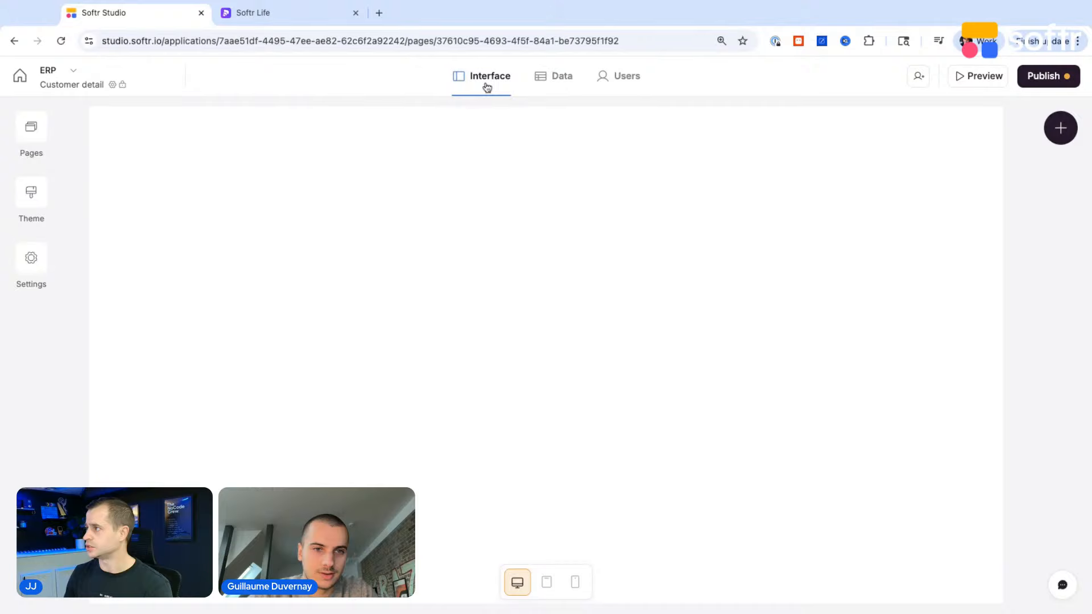
pyautogui.click(559, 80)
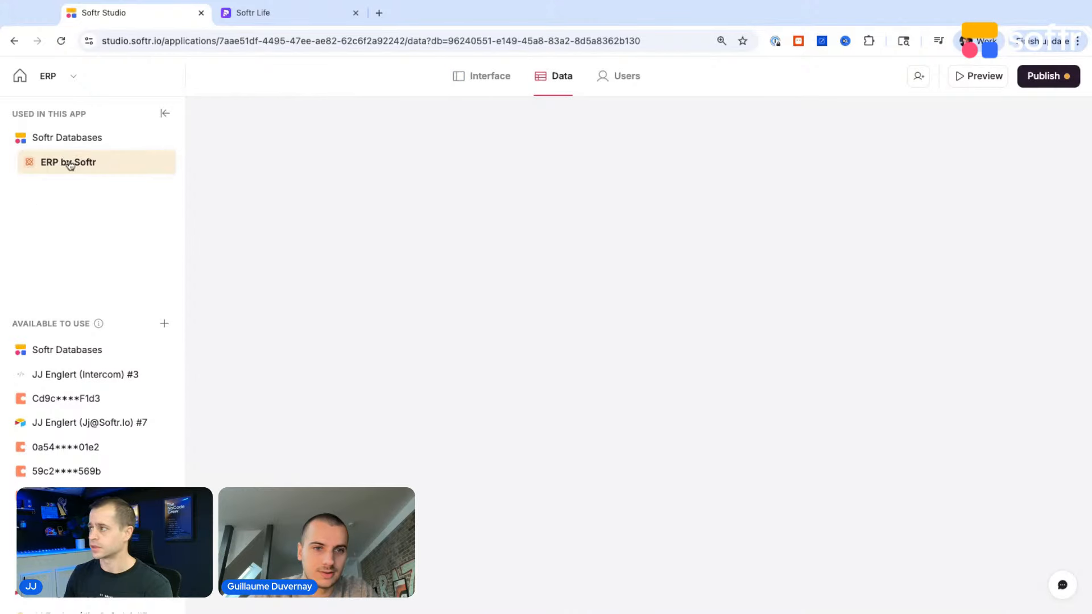
pyautogui.click(69, 165)
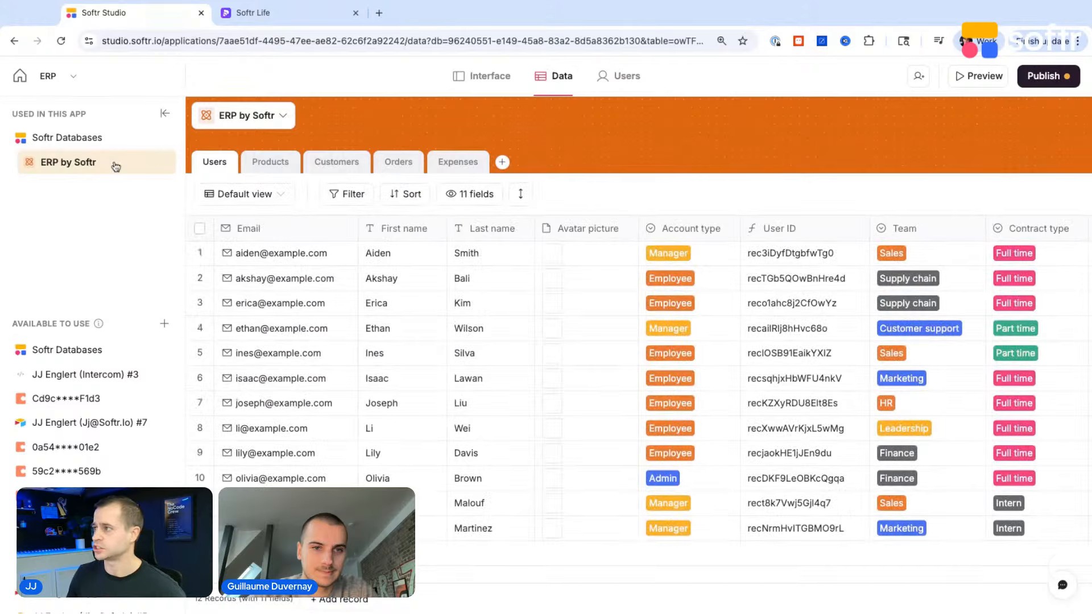
pyautogui.hscroll(5, 565, 271)
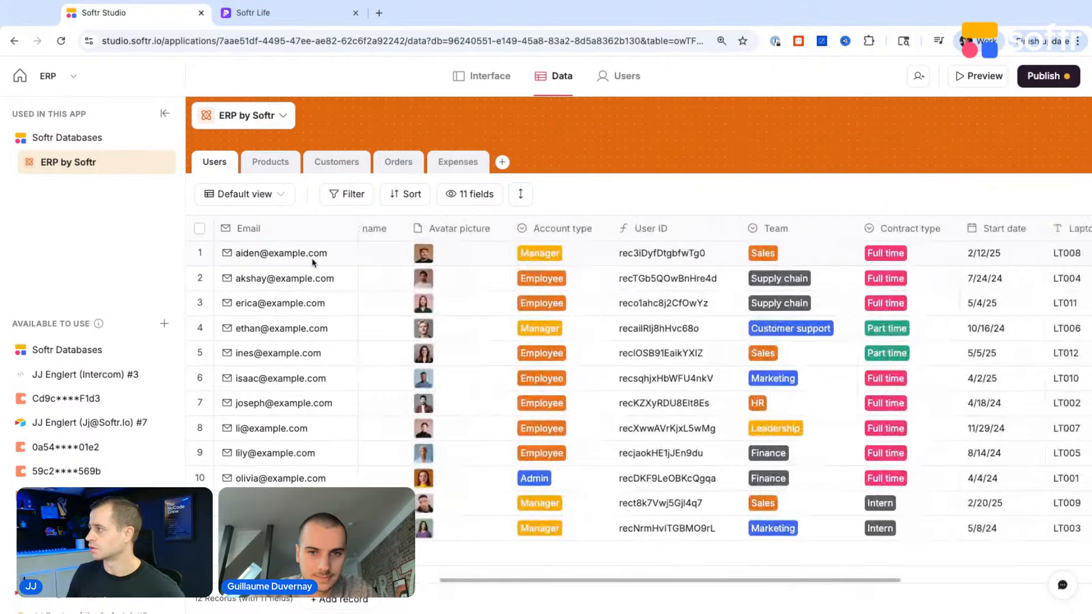
pyautogui.hscroll(4, 565, 271)
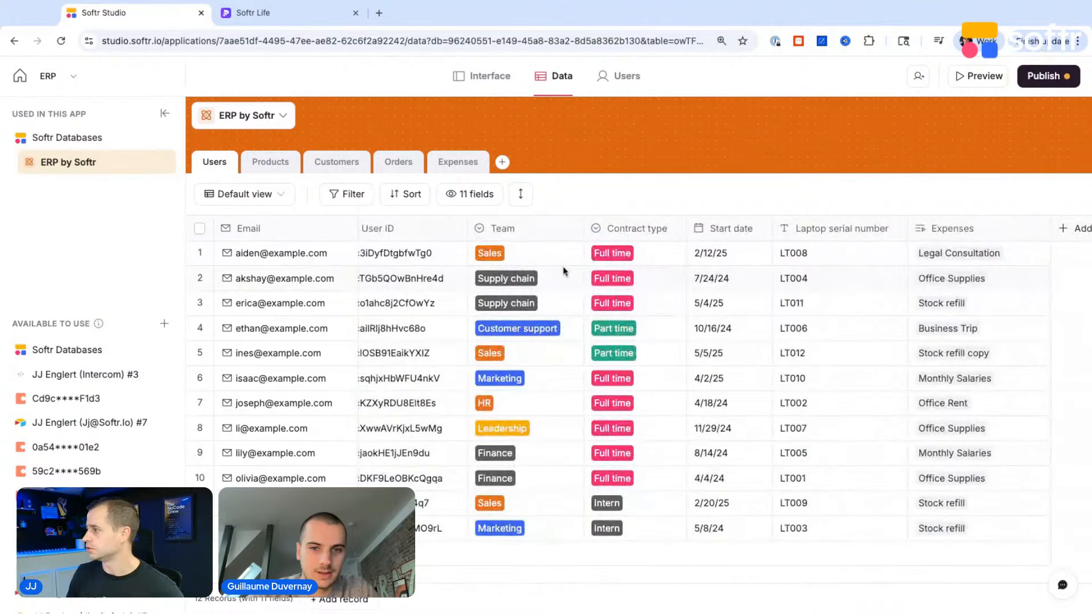
pyautogui.hscroll(-9, 526, 285)
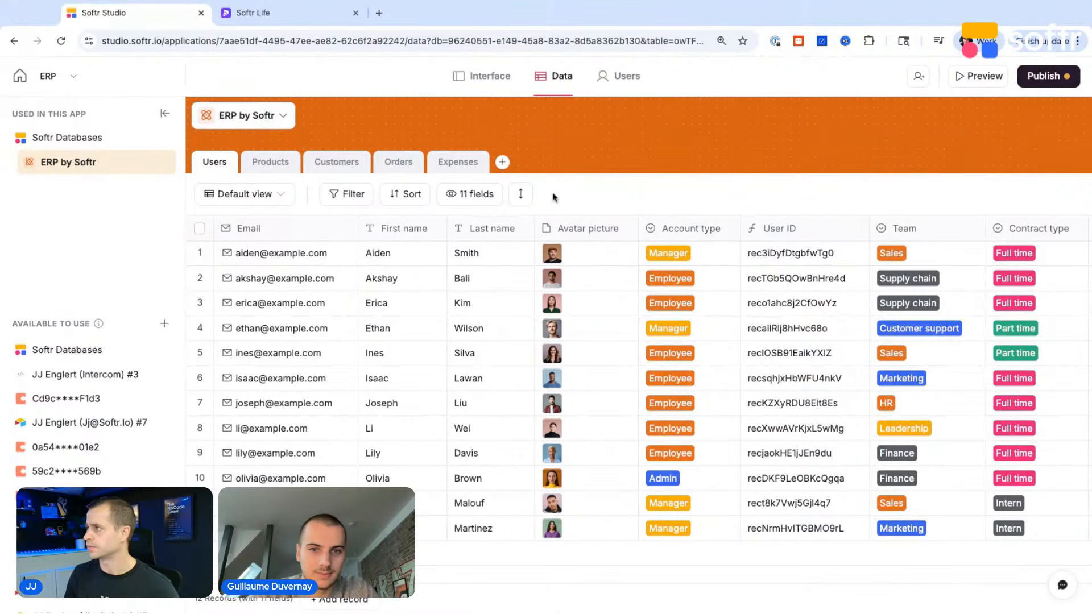
# Reopen the Admin user group, check the values offered for its Account type condition, and close it without saving
pyautogui.click(483, 85)
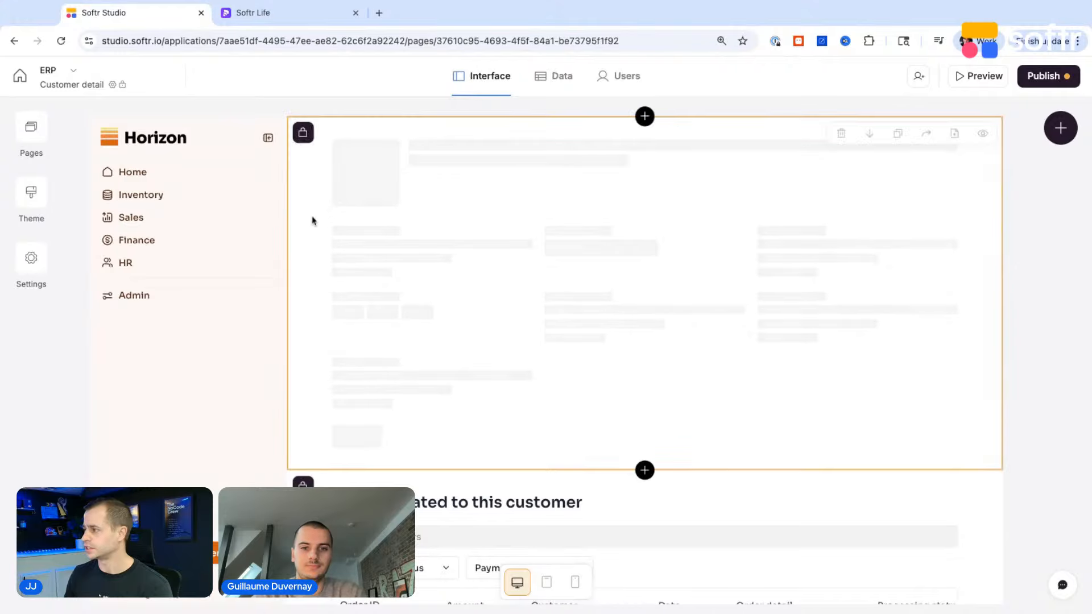
pyautogui.click(616, 78)
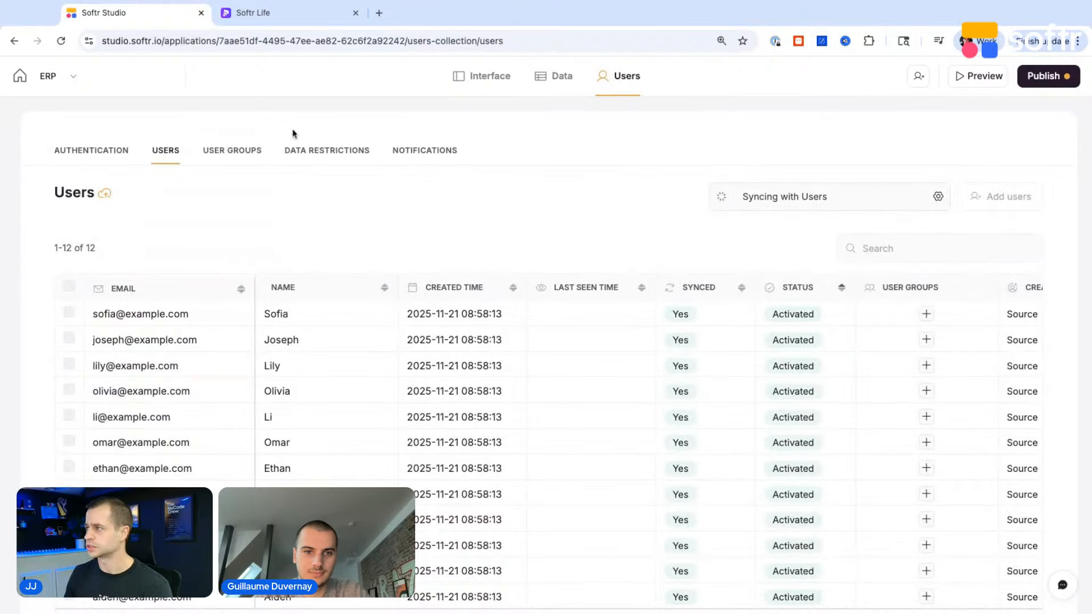
pyautogui.click(324, 151)
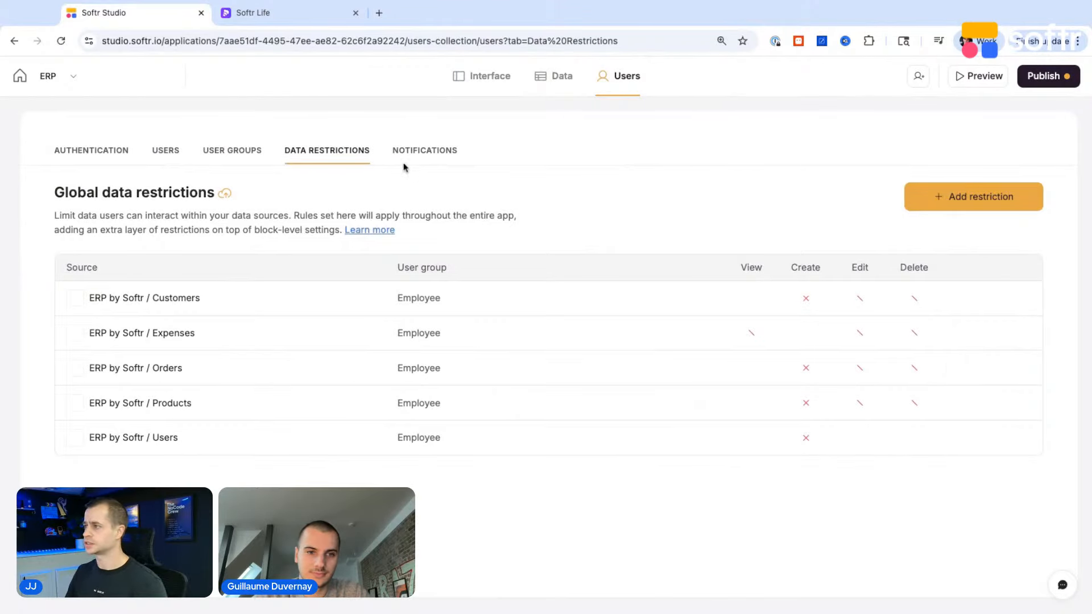
pyautogui.click(239, 155)
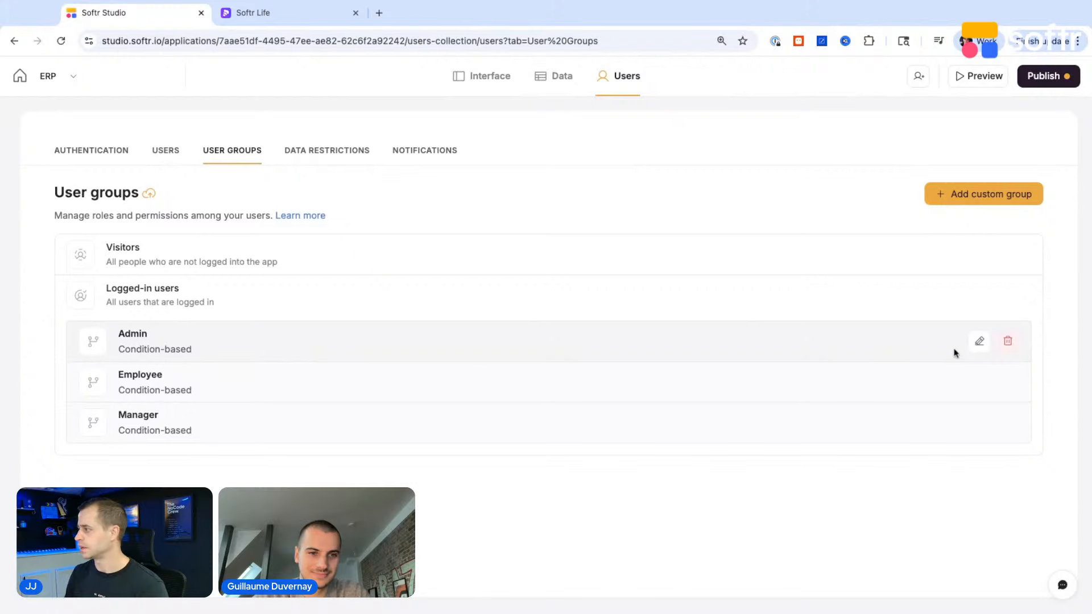
pyautogui.click(980, 341)
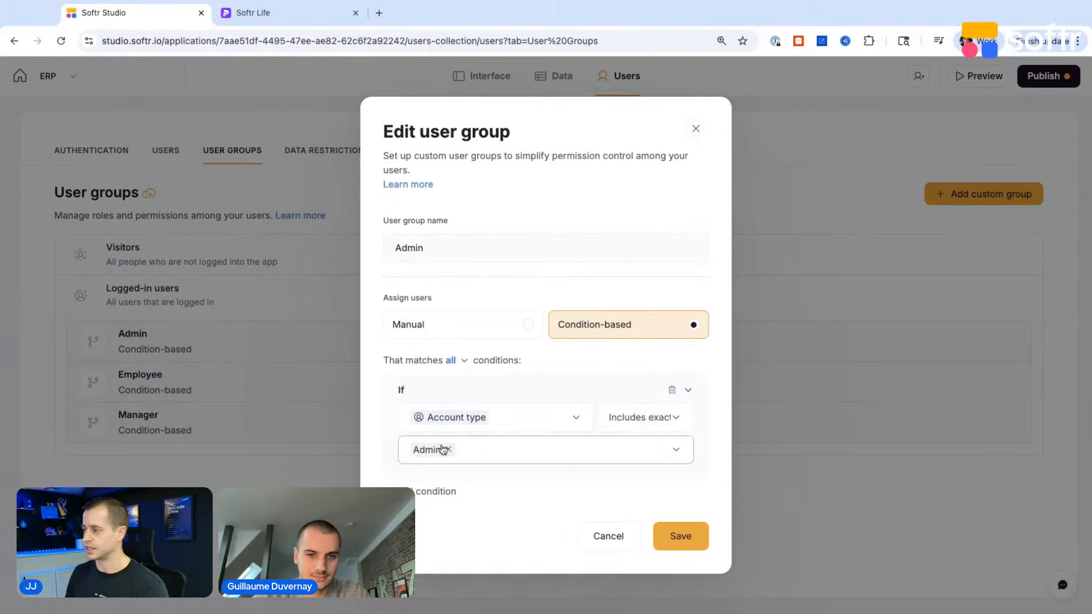
pyautogui.click(528, 452)
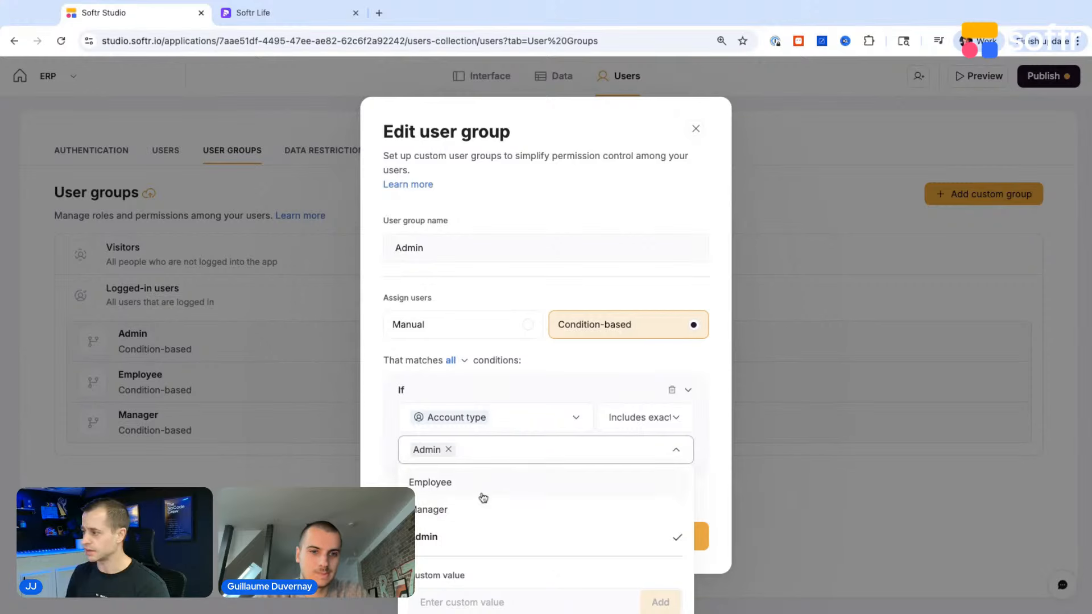
pyautogui.click(401, 509)
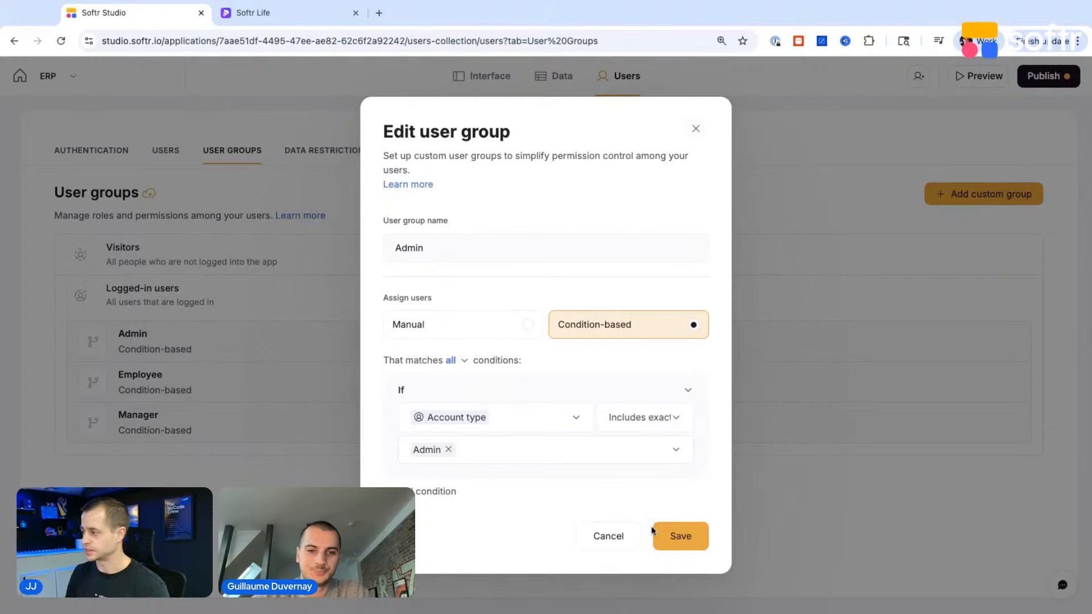
pyautogui.click(609, 537)
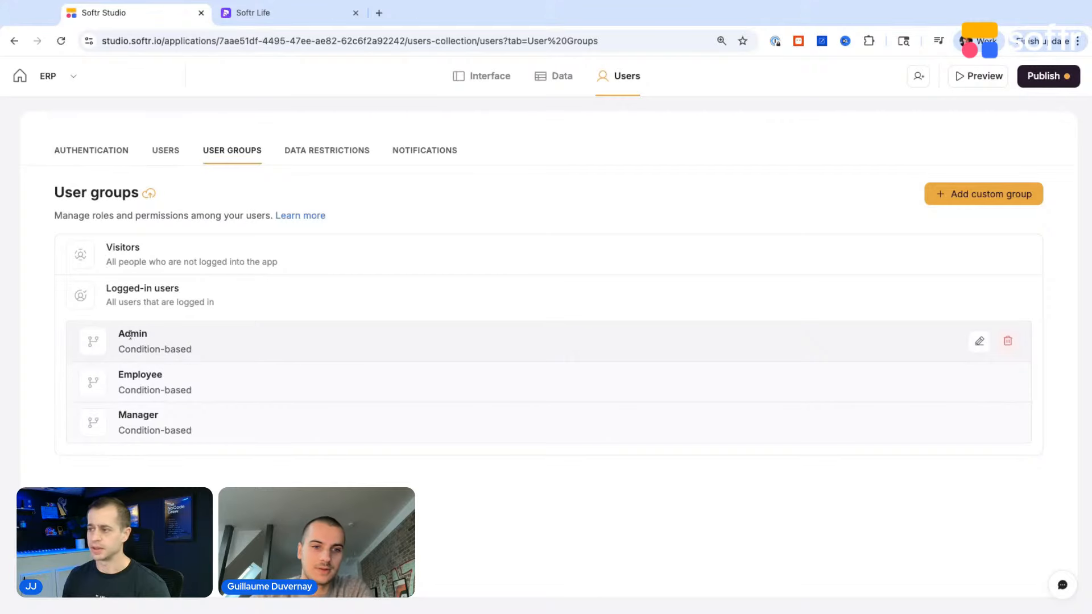
# Highlight the Admin group's name and return to the app's interface editor
pyautogui.doubleClick(157, 336)
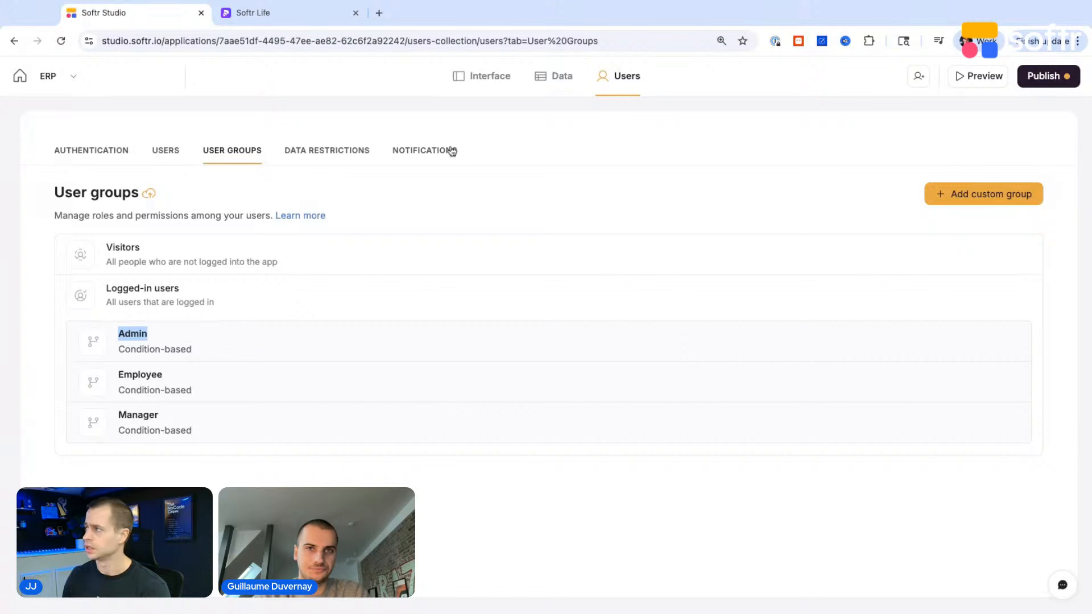
pyautogui.click(472, 80)
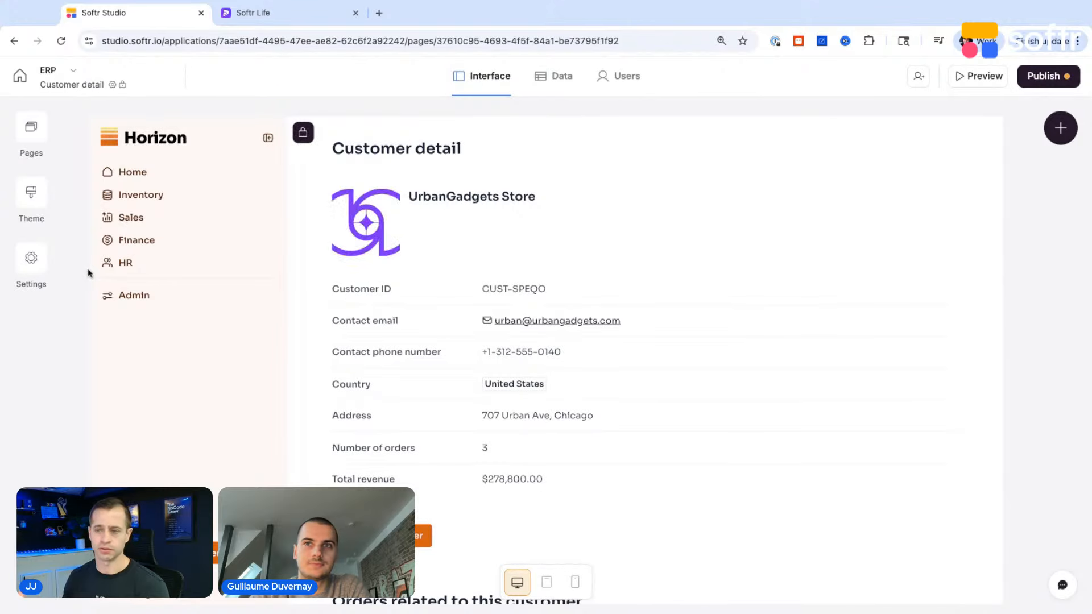
# Open the side navigation's settings and check which user groups the HR link's visibility can be limited to
pyautogui.click(198, 321)
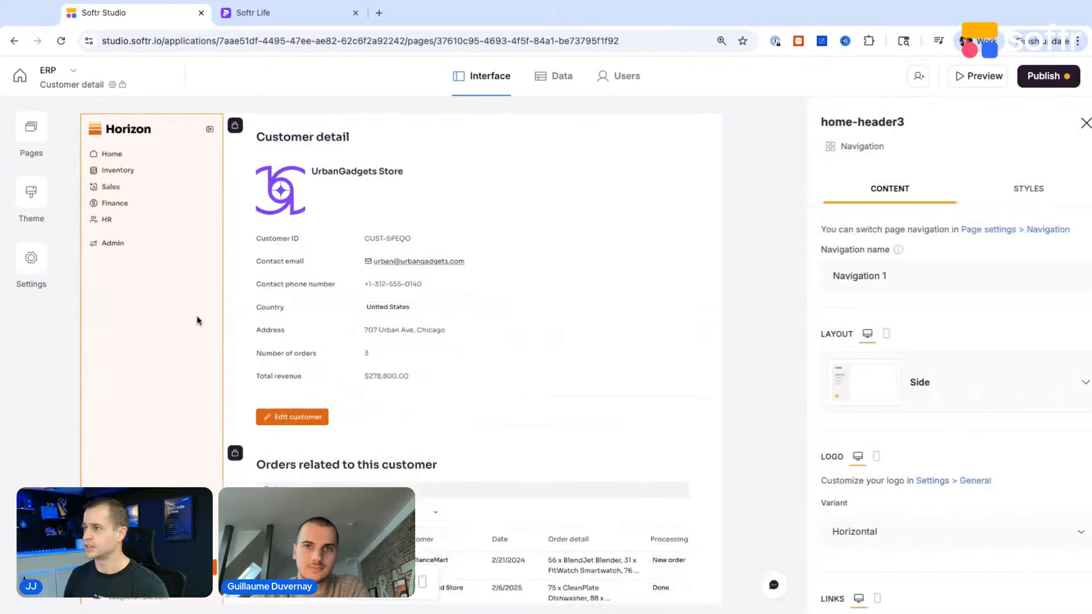
pyautogui.scroll(-3, 904, 407)
pyautogui.scroll(-3, 910, 407)
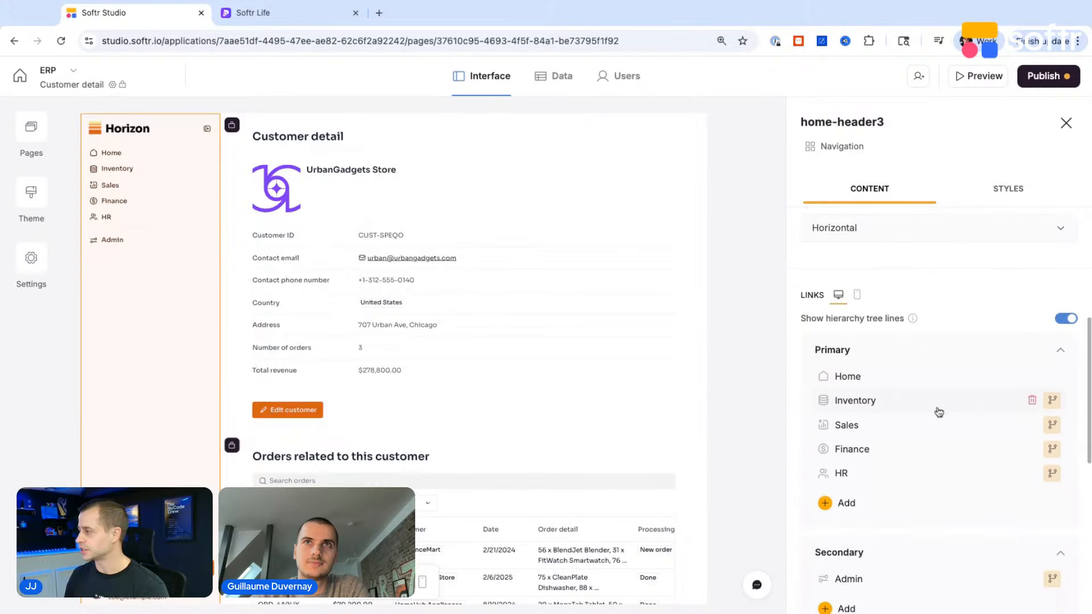
pyautogui.click(1054, 476)
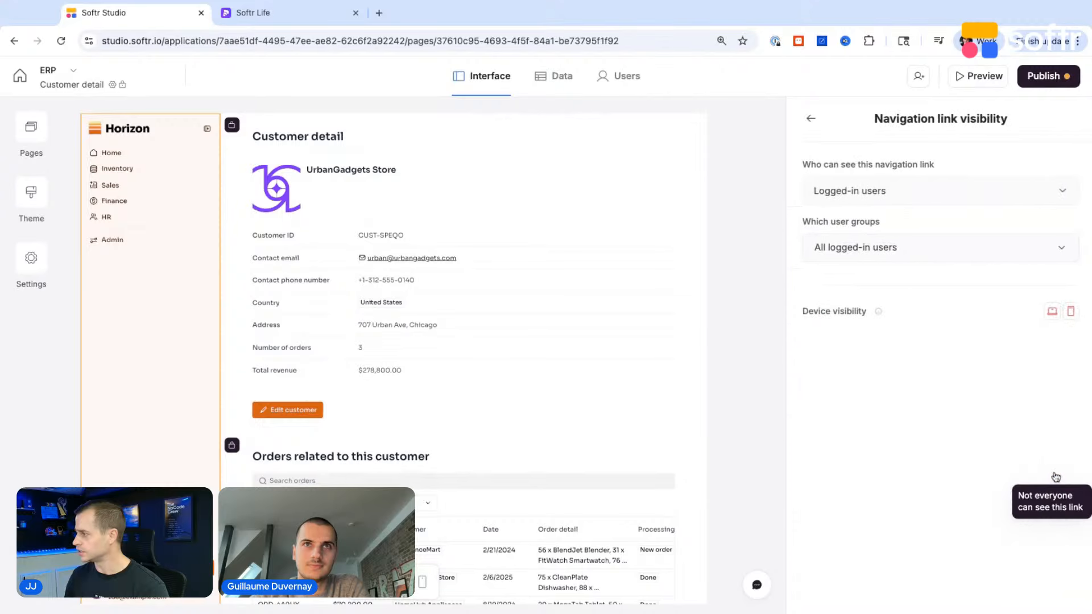
pyautogui.click(874, 245)
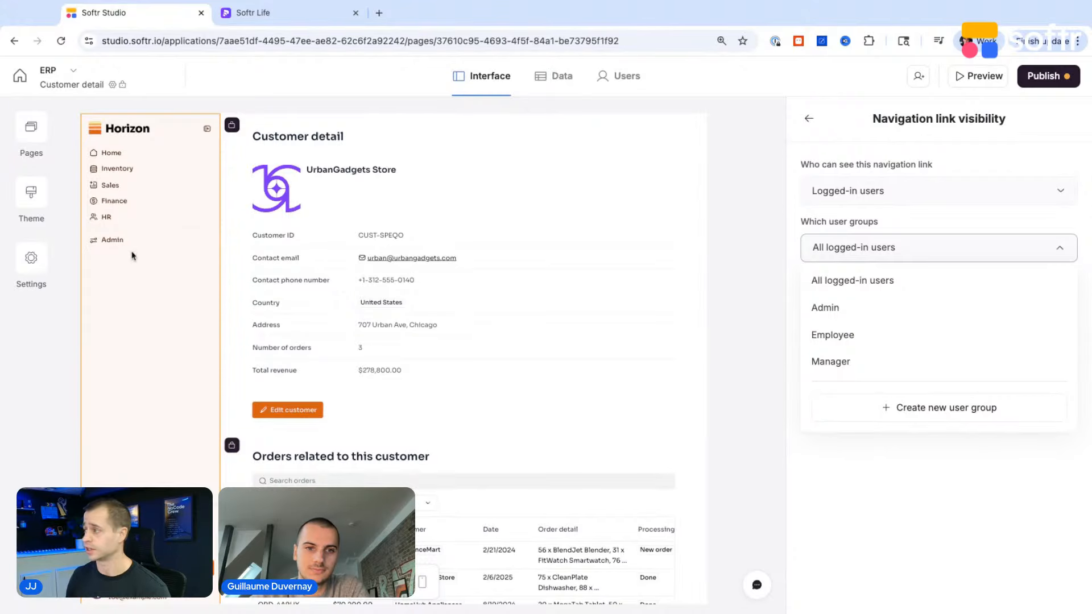
pyautogui.click(826, 498)
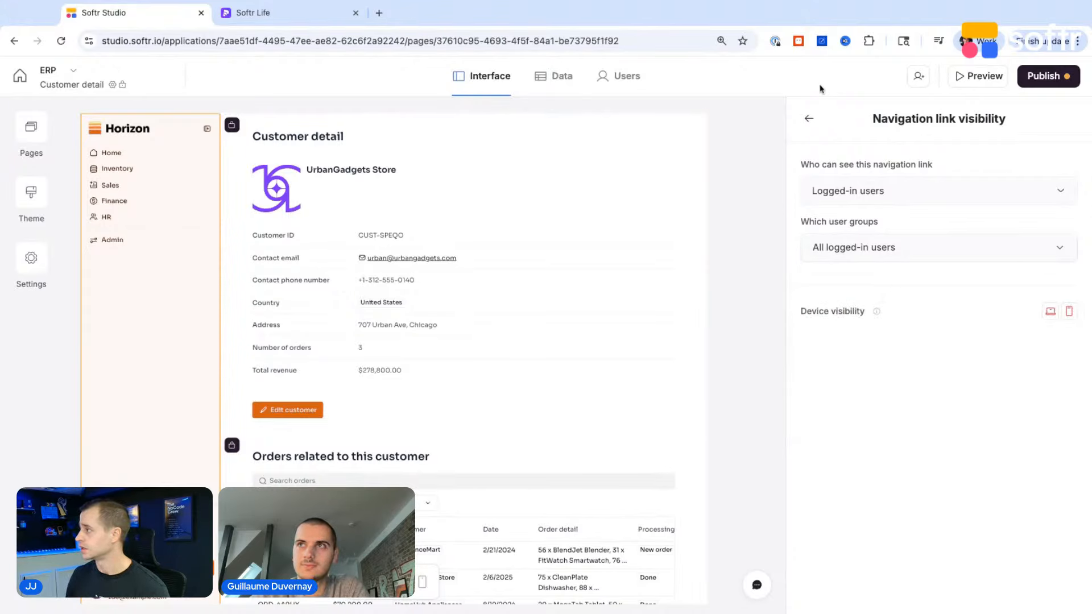
# Return to the navigation links and examine the user-group visibility of the secondary Admin link
pyautogui.click(808, 115)
pyautogui.scroll(-3, 887, 398)
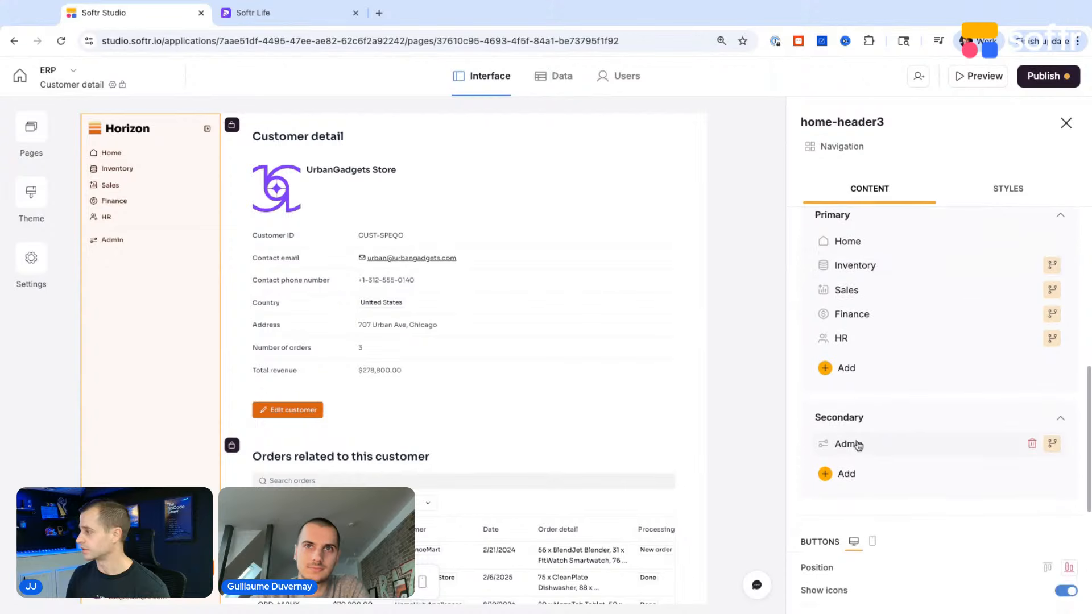
pyautogui.click(1053, 445)
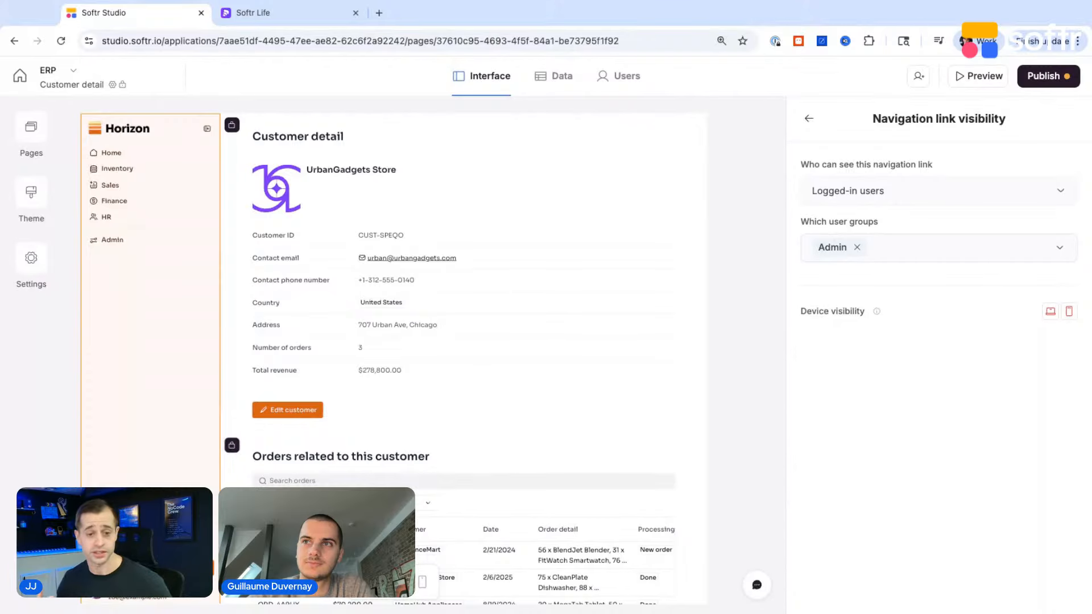
# Check the user groups offered in the visibility settings of the Customer detail block
pyautogui.click(370, 278)
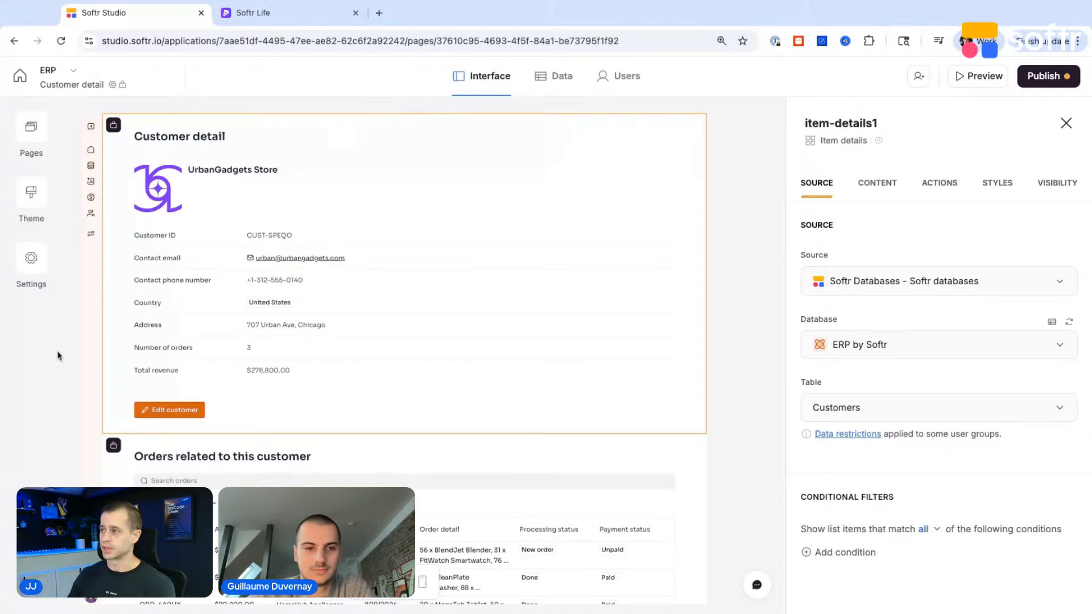
pyautogui.click(1048, 191)
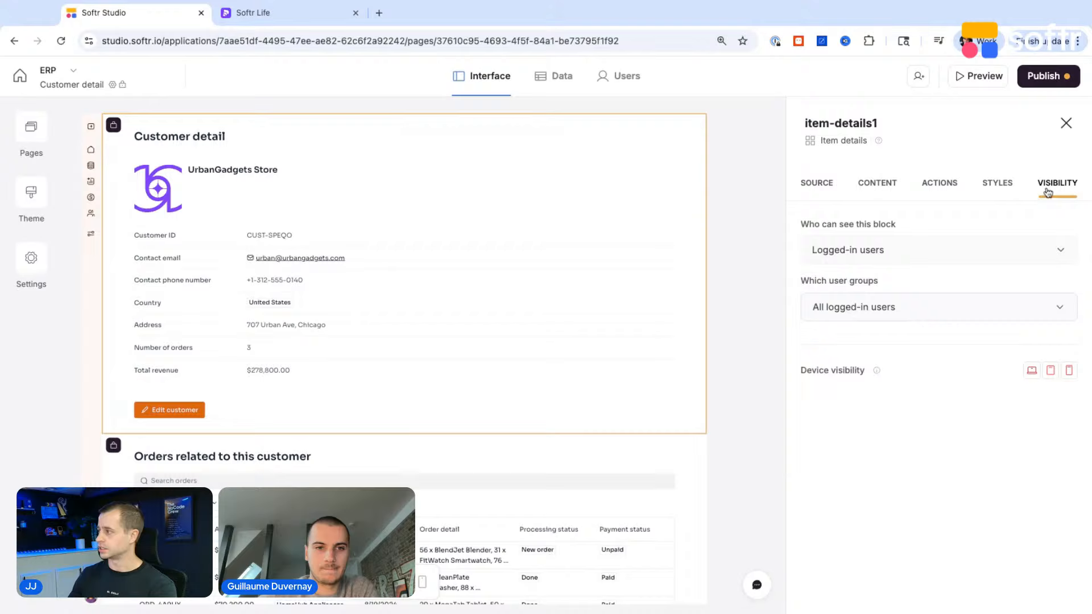
pyautogui.click(876, 316)
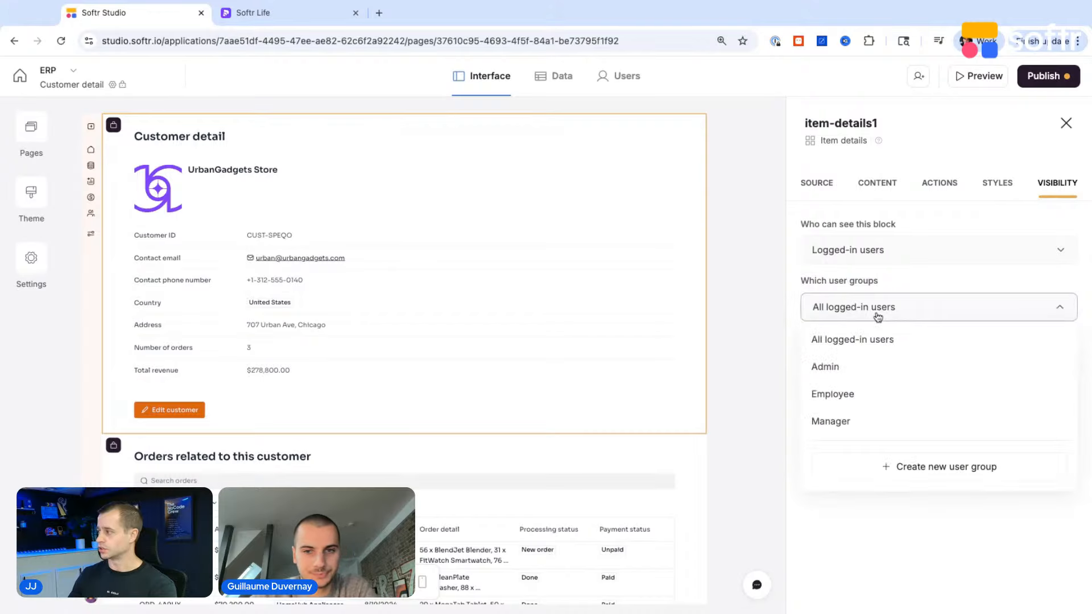
pyautogui.click(868, 520)
# Examine which user groups can see the Customer detail block's Edit customer button
pyautogui.click(943, 185)
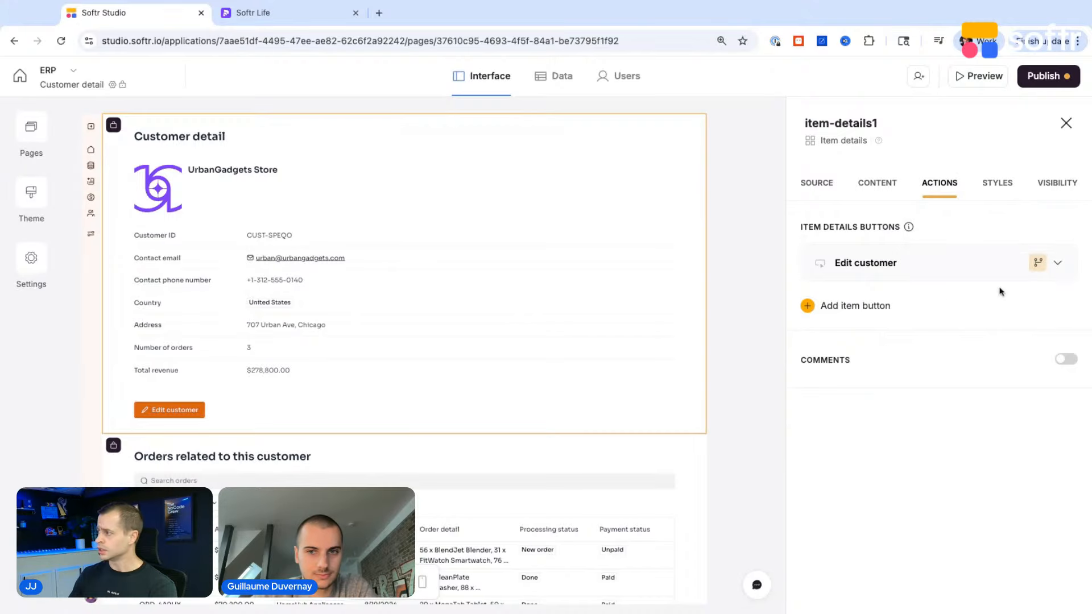
pyautogui.click(1038, 262)
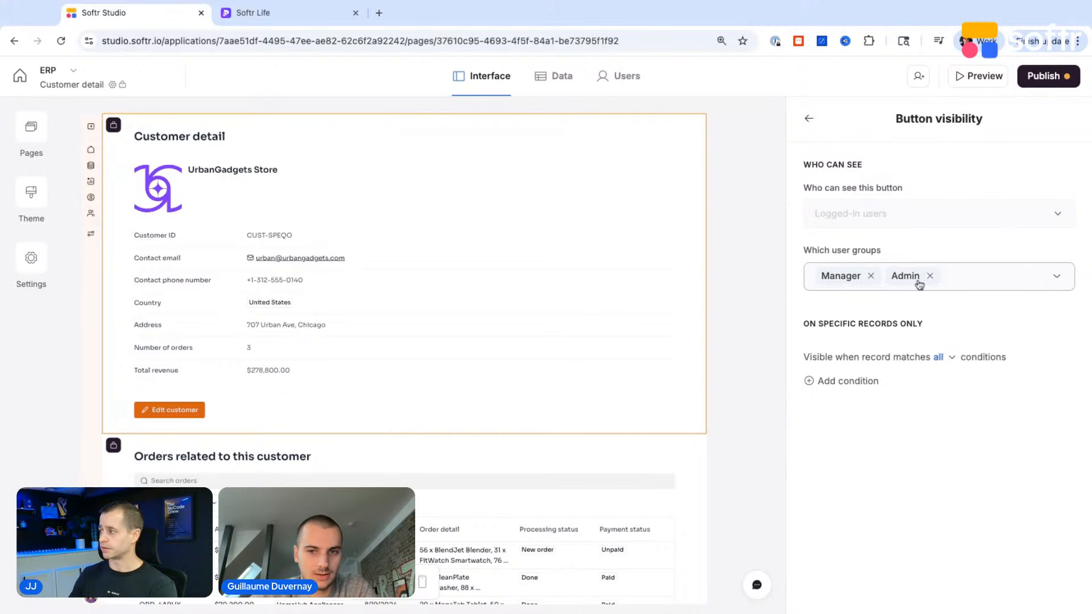
pyautogui.click(809, 118)
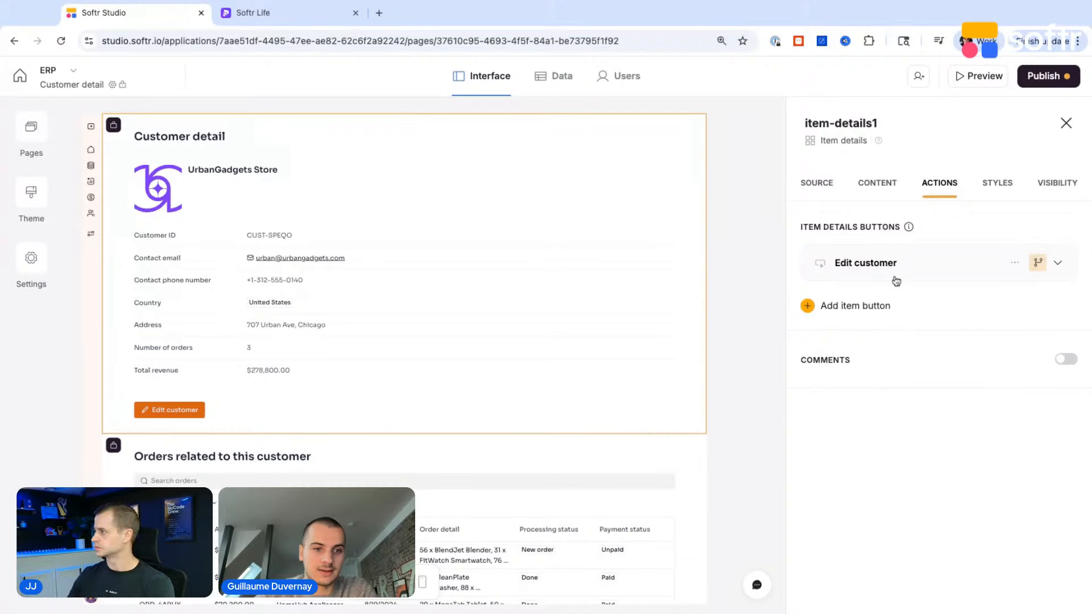
# Add a Delete record item button to the Customer detail block and restrict its visibility to the Admin user group
pyautogui.click(865, 308)
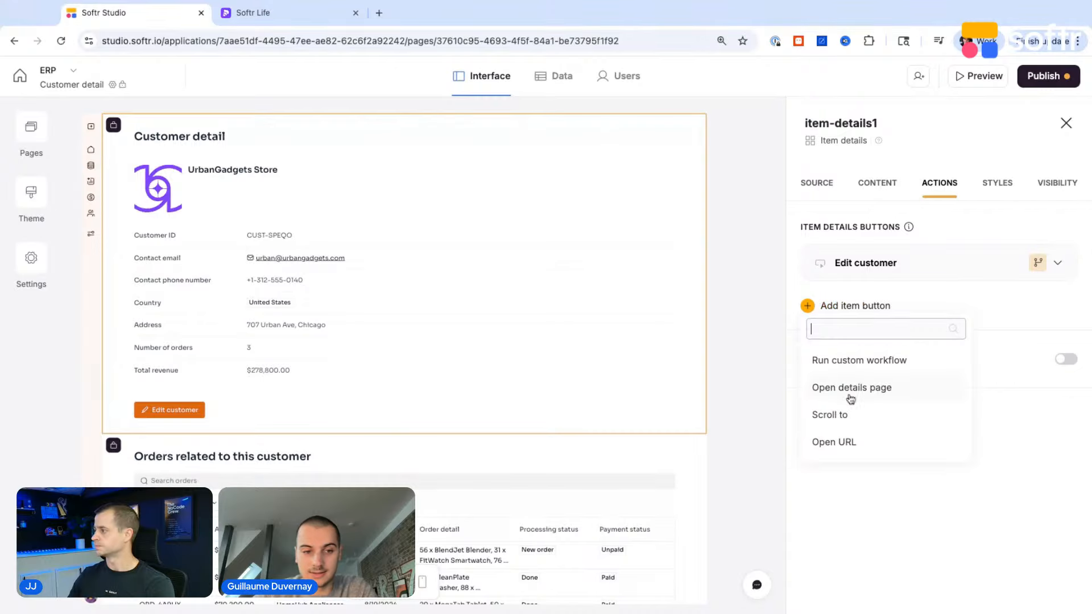
pyautogui.scroll(-3, 851, 400)
pyautogui.click(847, 385)
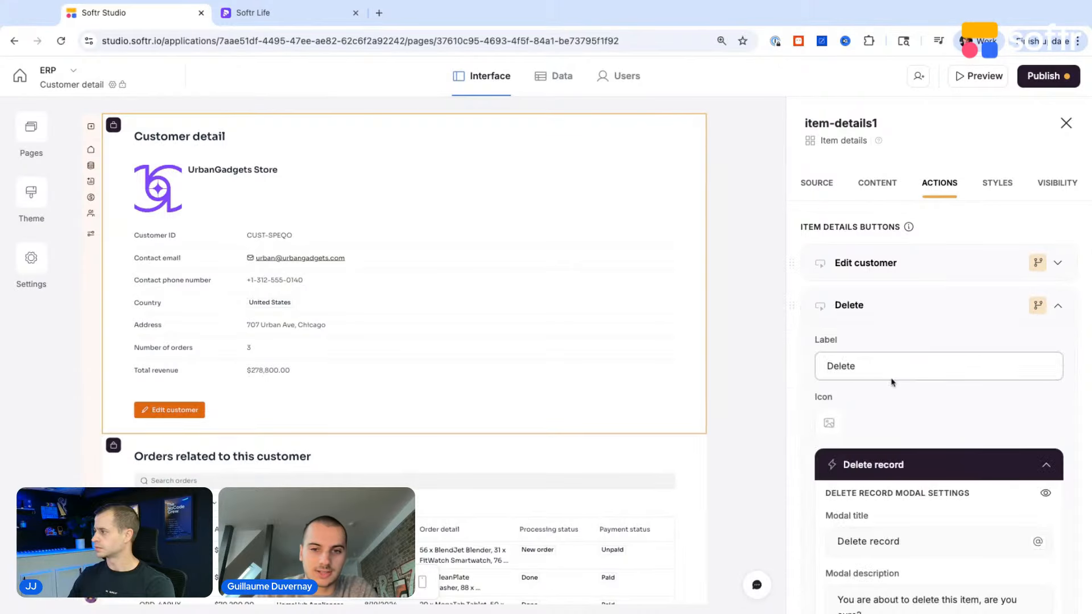
pyautogui.click(1038, 305)
pyautogui.click(890, 275)
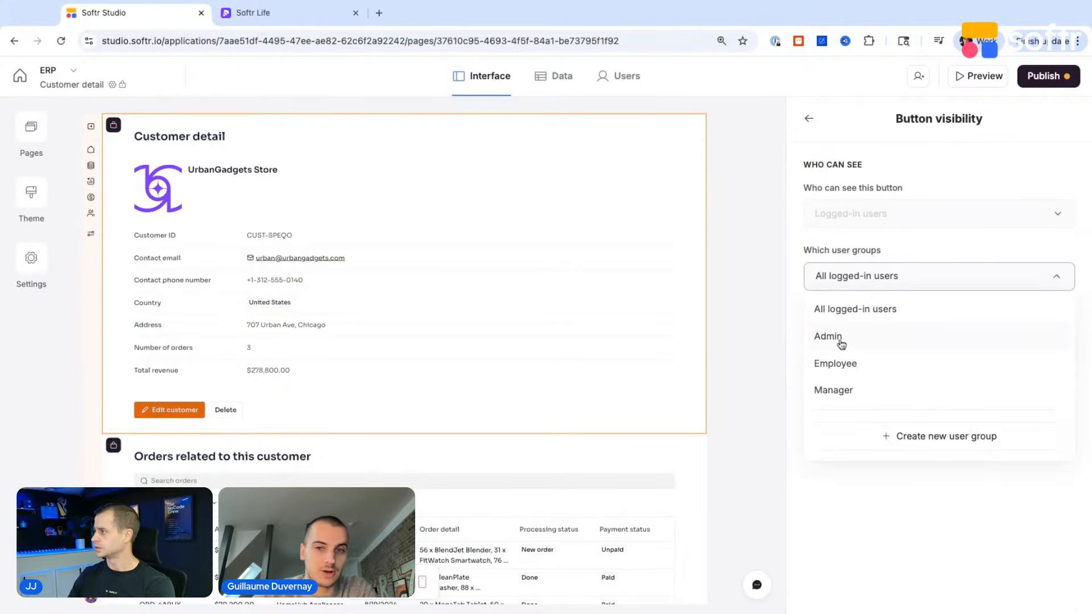
pyautogui.click(841, 342)
pyautogui.click(812, 128)
pyautogui.click(809, 120)
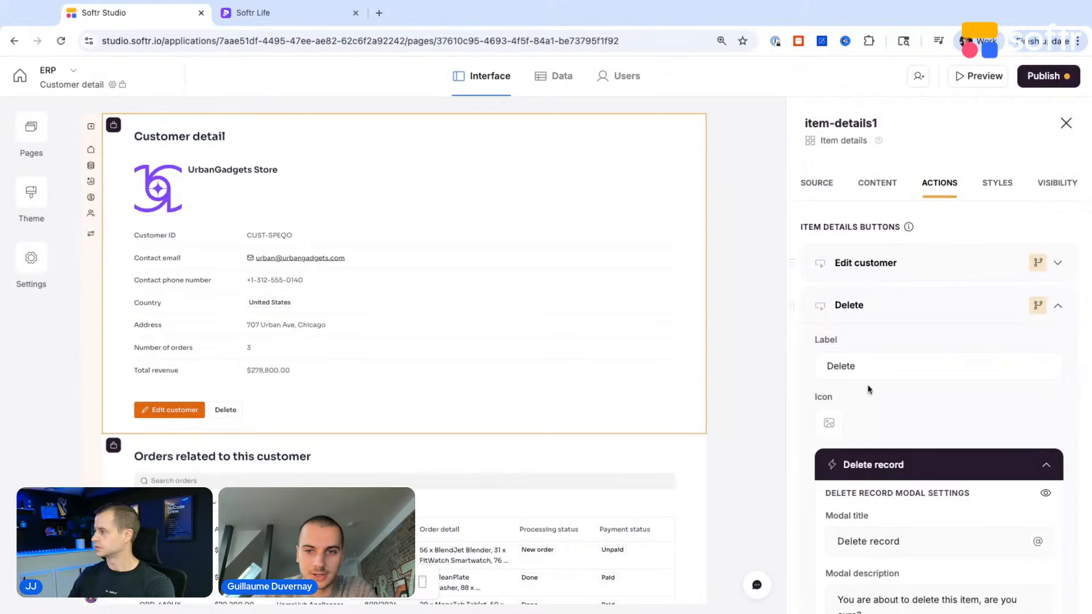
# Change the delete button's label to "Delete (admin)"
pyautogui.click(889, 370)
pyautogui.write('(admin)')
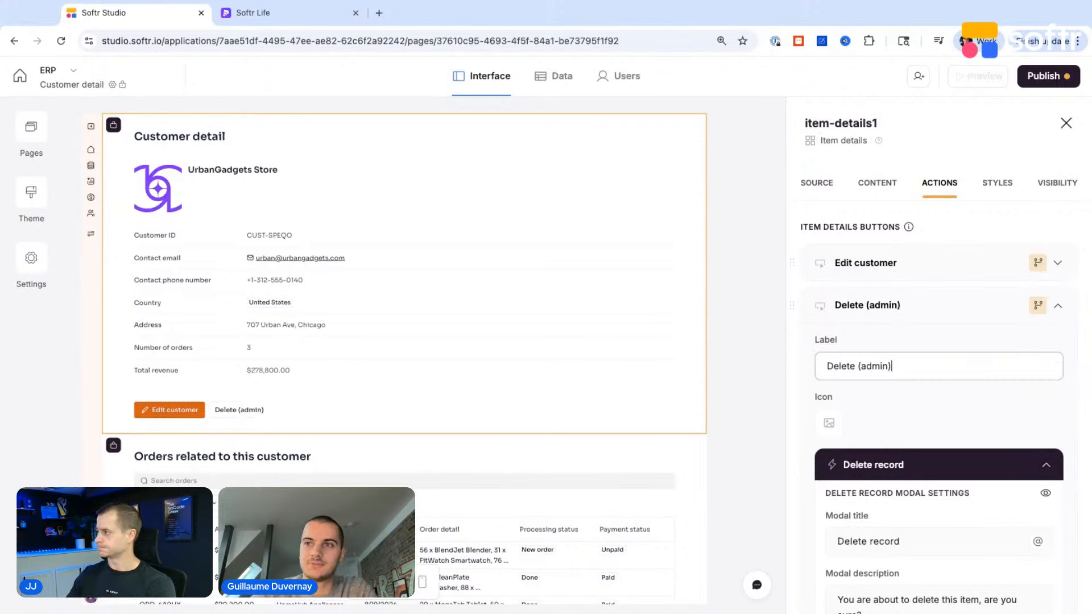
pyautogui.click(897, 404)
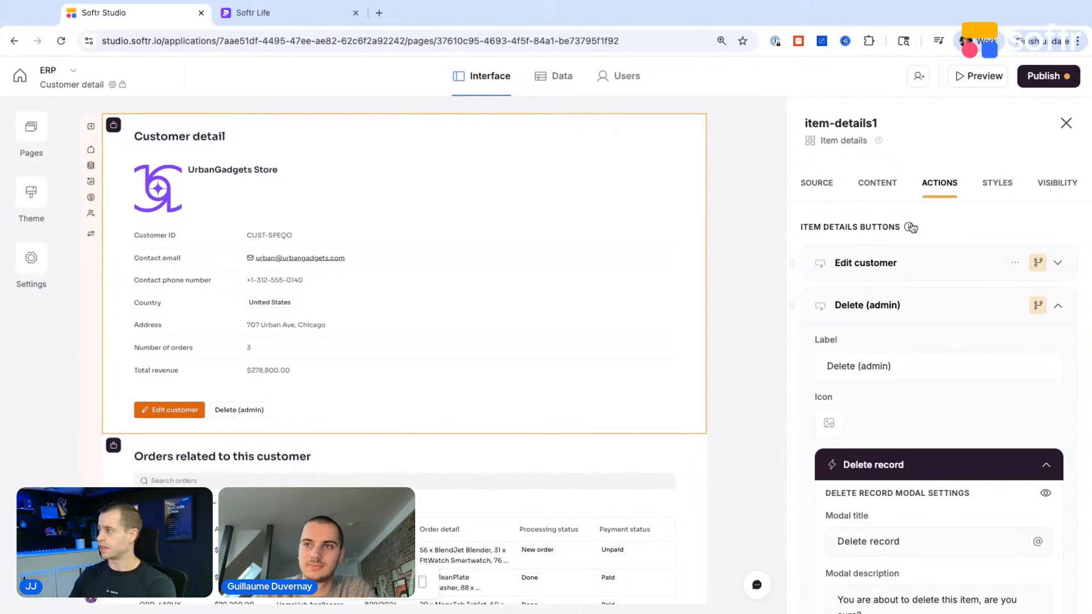
# Recheck the Delete (admin) button's user-group visibility and look over the Customer detail block
pyautogui.click(1038, 306)
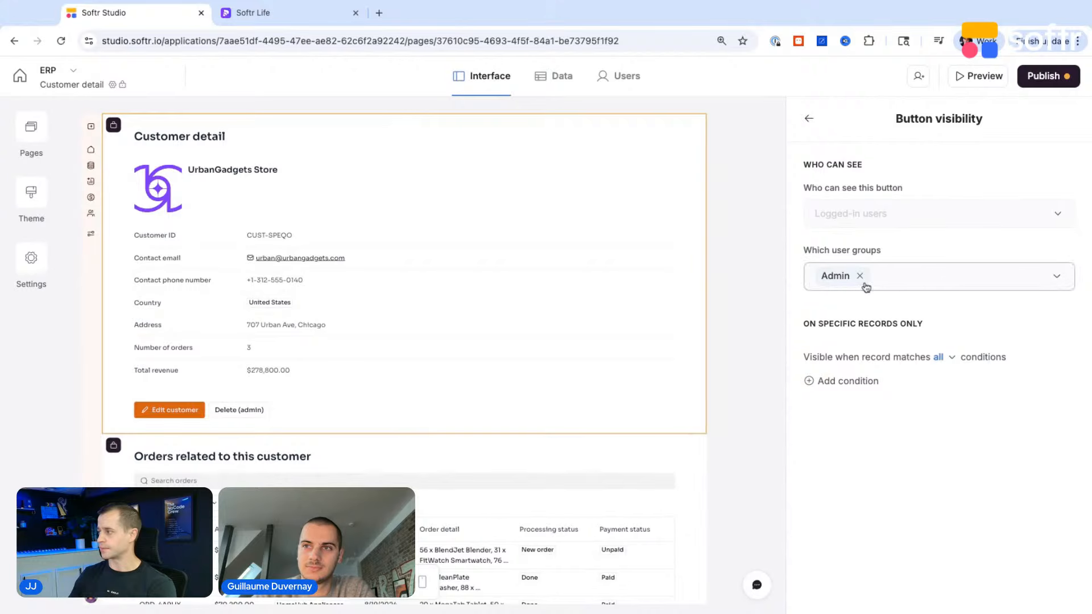
pyautogui.click(808, 118)
pyautogui.scroll(-3, 317, 342)
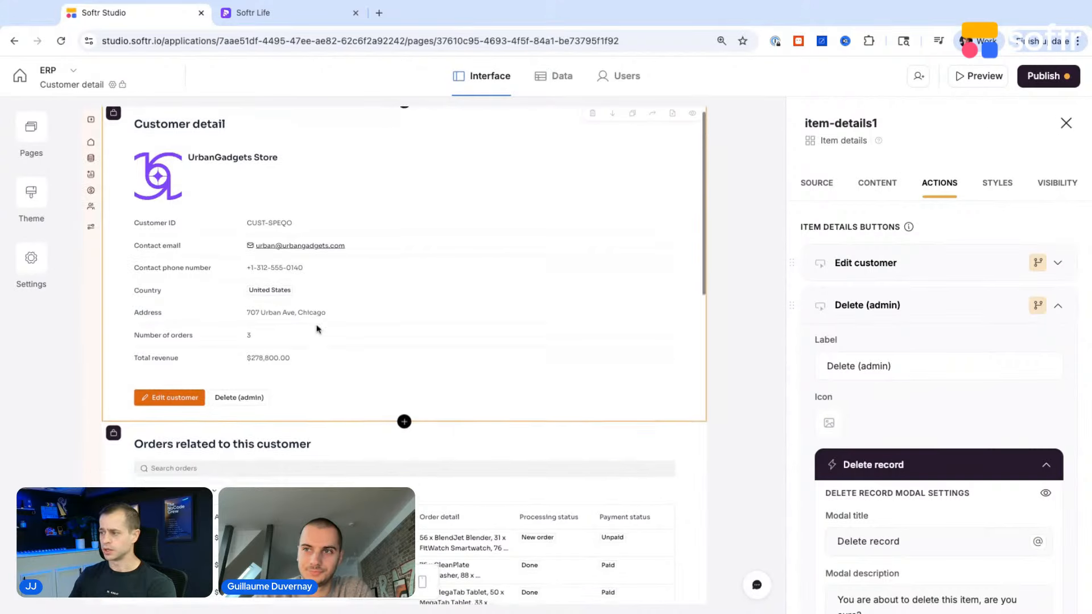
pyautogui.scroll(3, 317, 329)
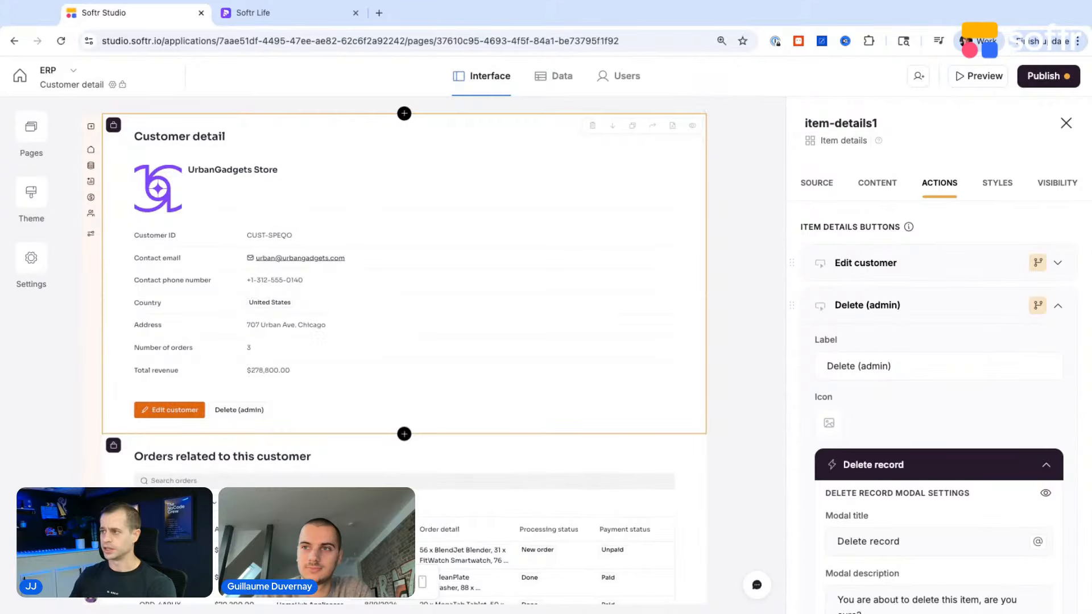
# Review the app's list of user groups and open the Users table of the ERP by Softr database
pyautogui.click(625, 77)
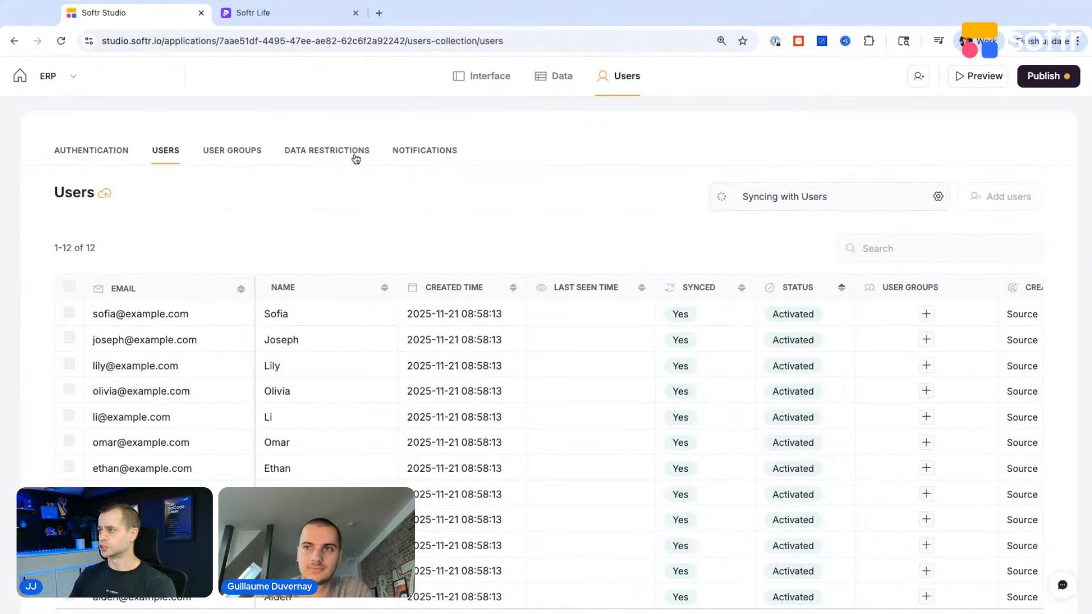
pyautogui.click(233, 161)
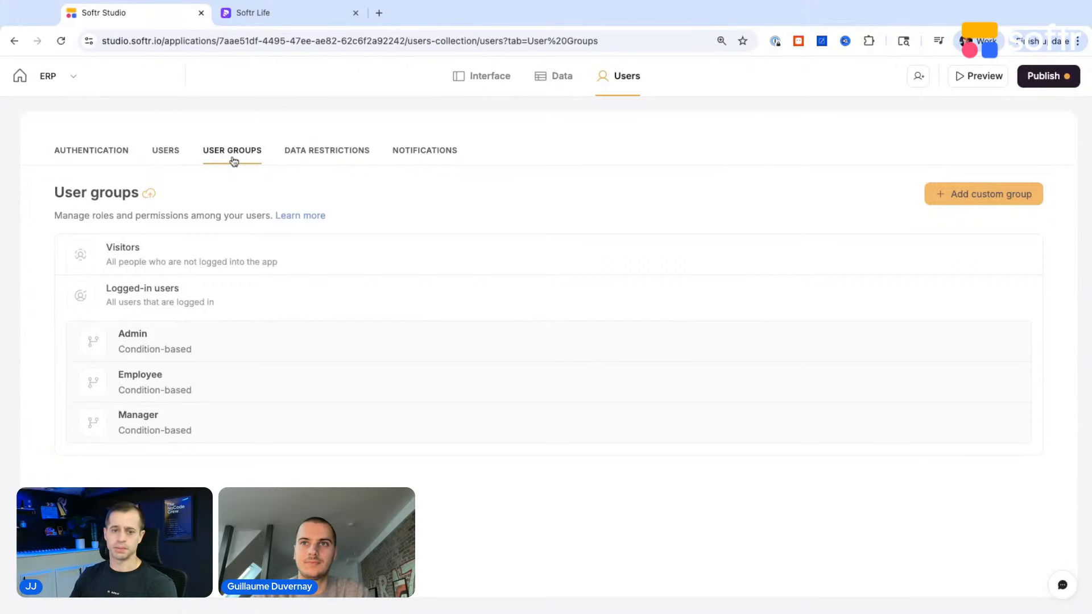
pyautogui.click(550, 91)
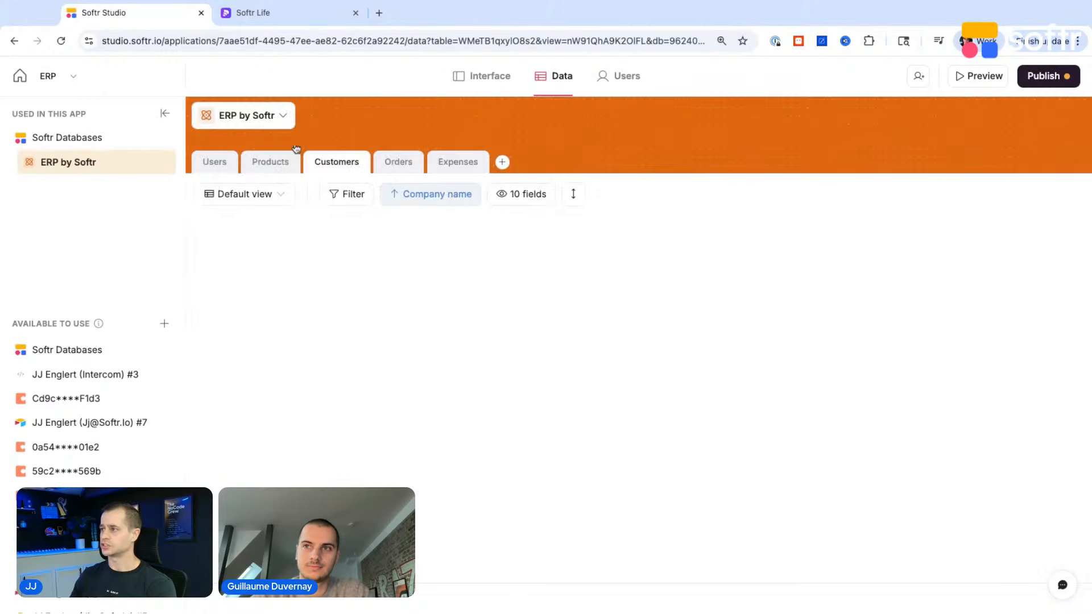
pyautogui.click(219, 162)
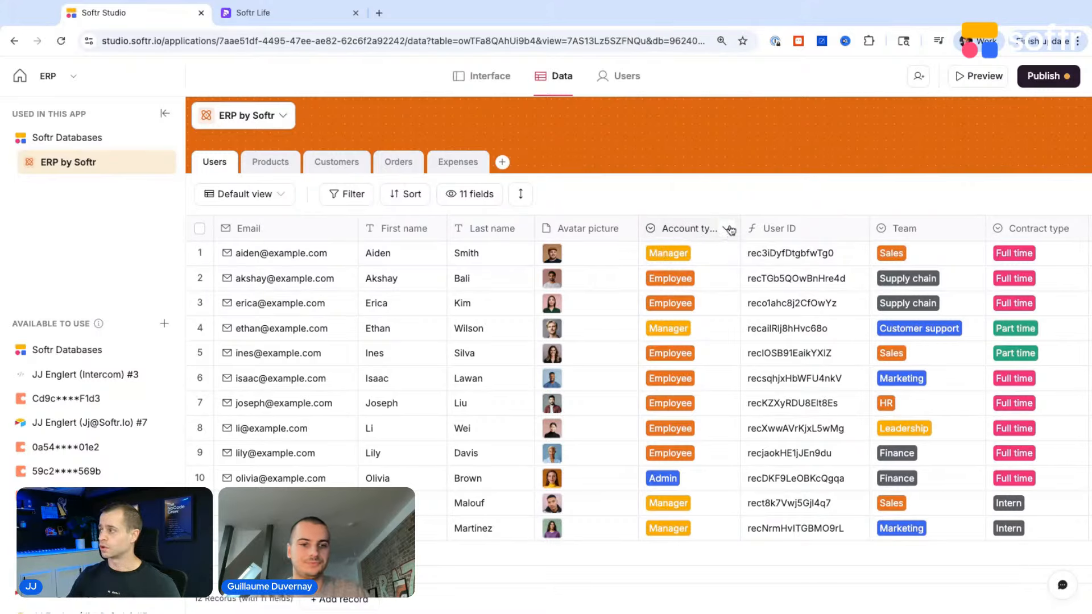
# Inspect the Account type field's name, options and default setting in the Users table, and close it without saving
pyautogui.click(730, 230)
pyautogui.click(693, 261)
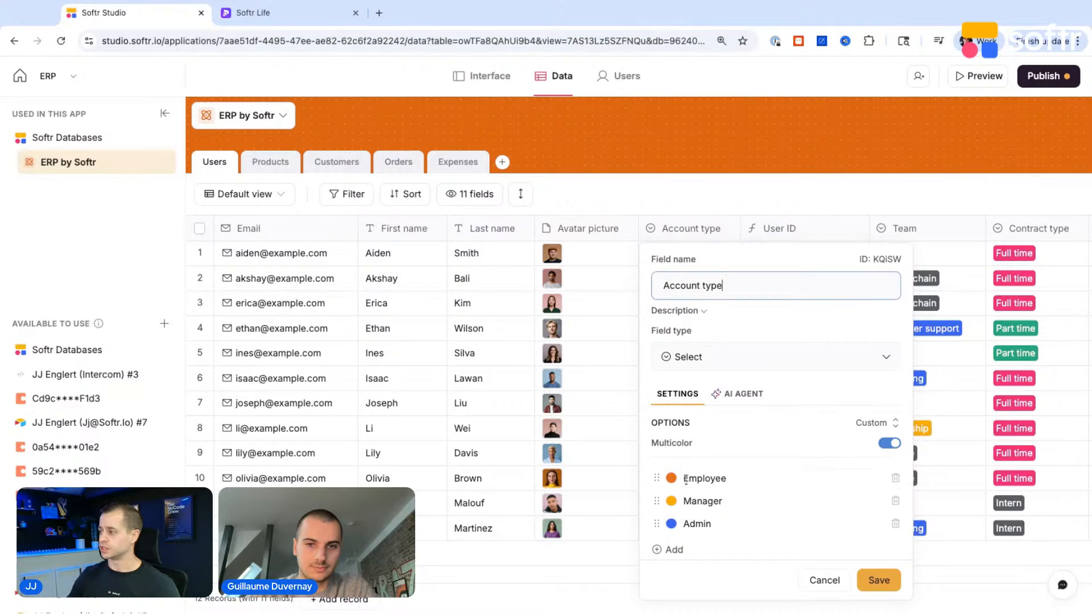
pyautogui.tripleClick(746, 283)
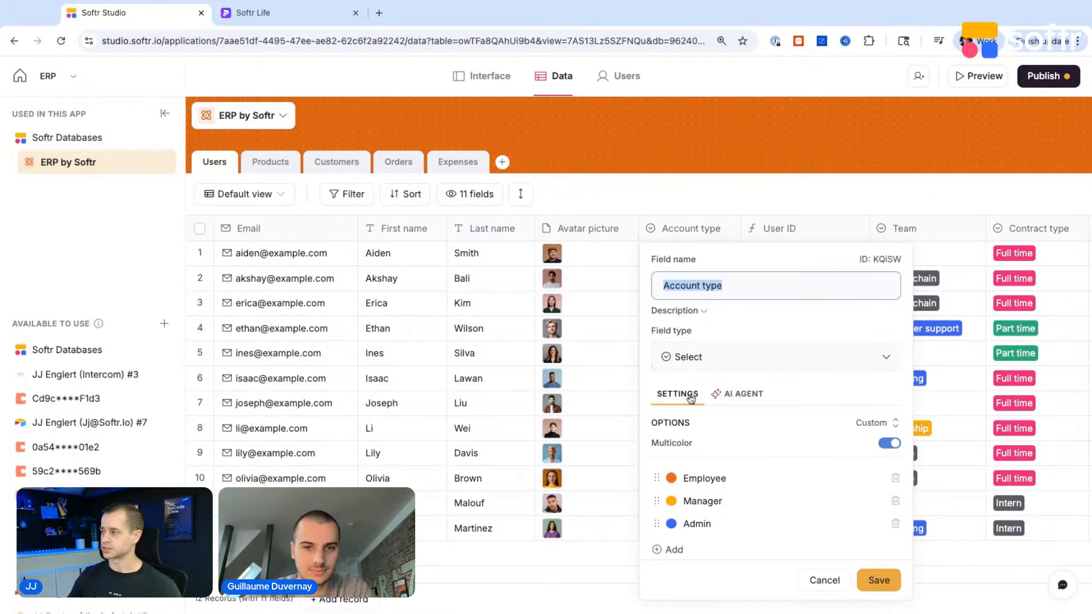
pyautogui.scroll(-3, 698, 380)
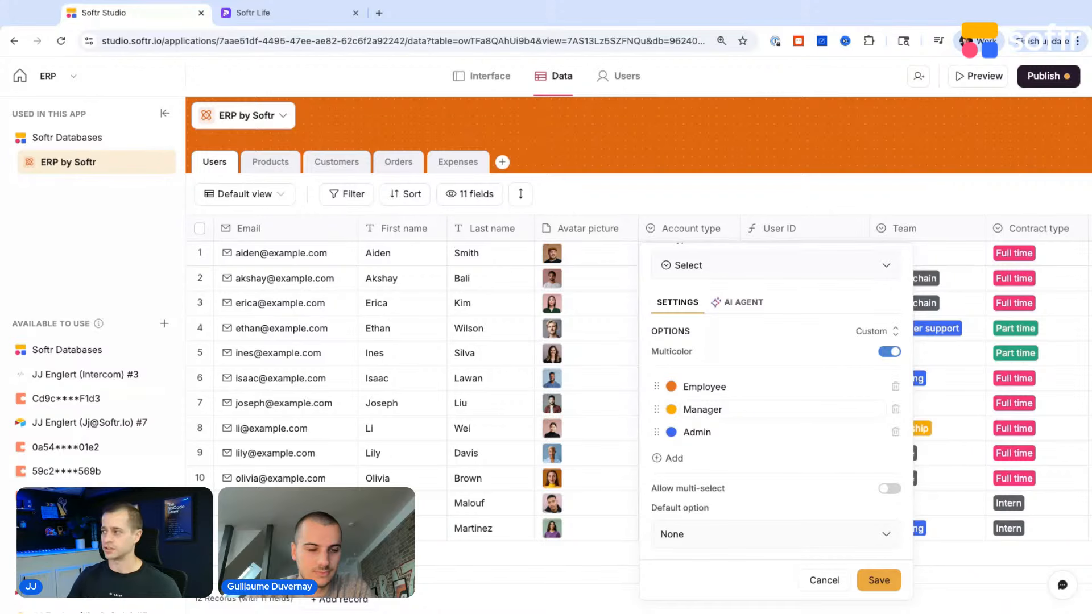
pyautogui.click(824, 580)
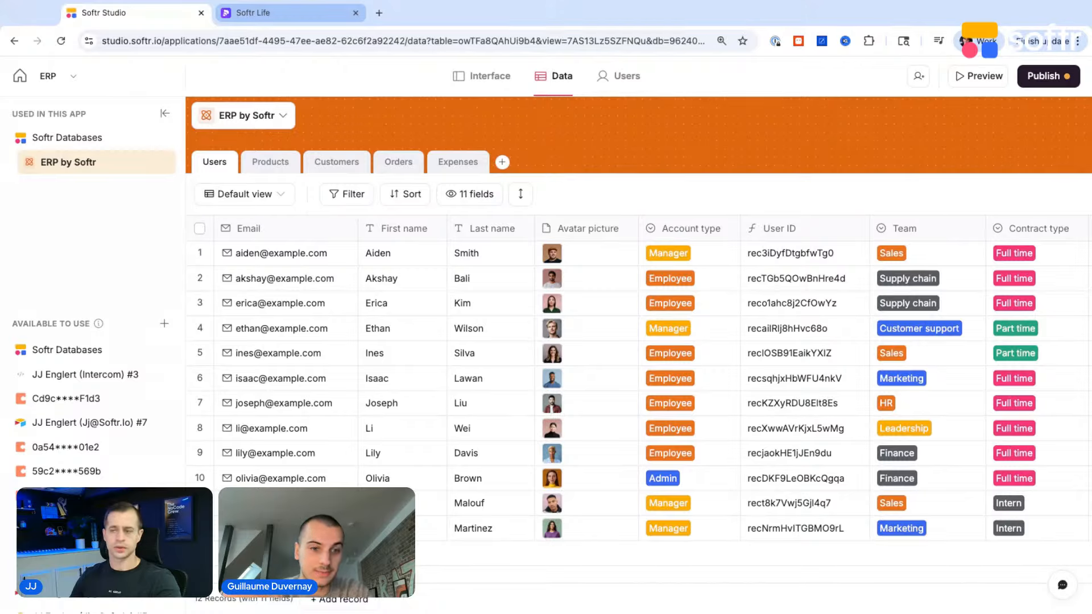
# Return to the interface editor and examine the page rules that define Home, Onboarding and After sign out pages by user group
pyautogui.click(472, 84)
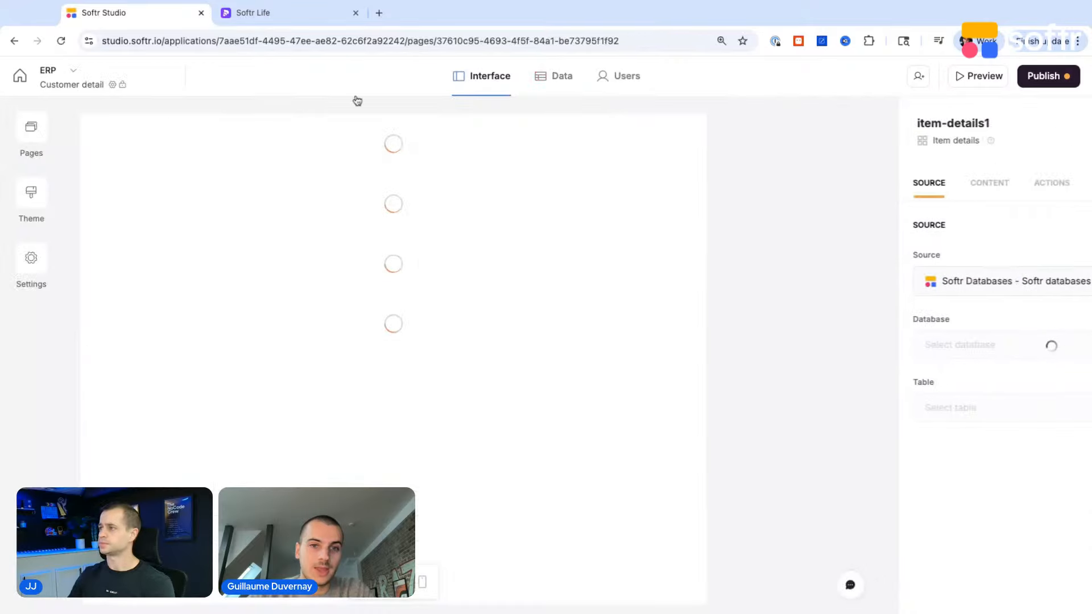
pyautogui.click(32, 132)
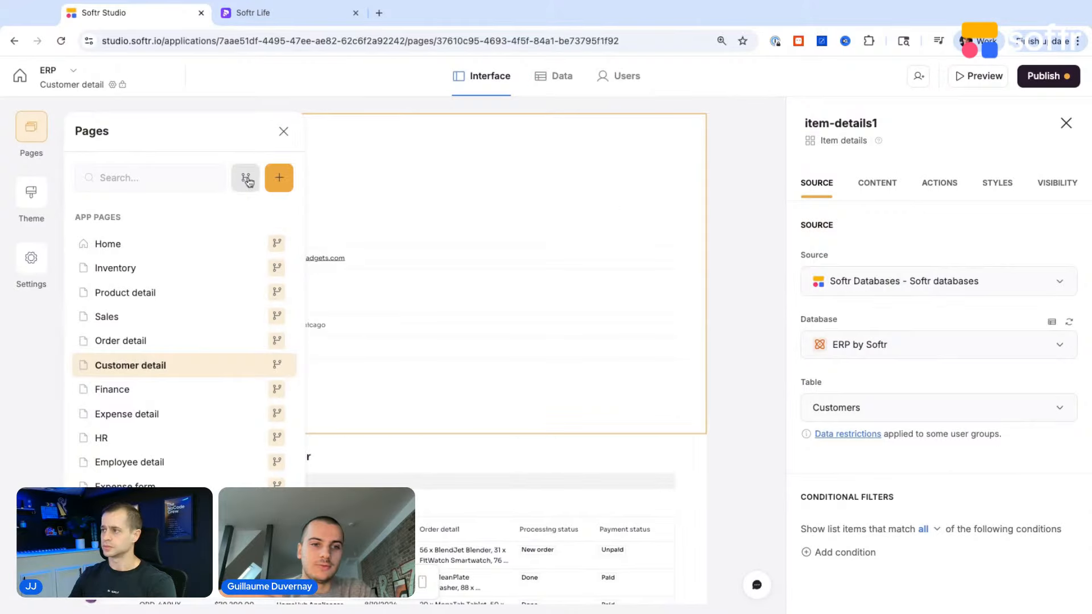
pyautogui.click(246, 180)
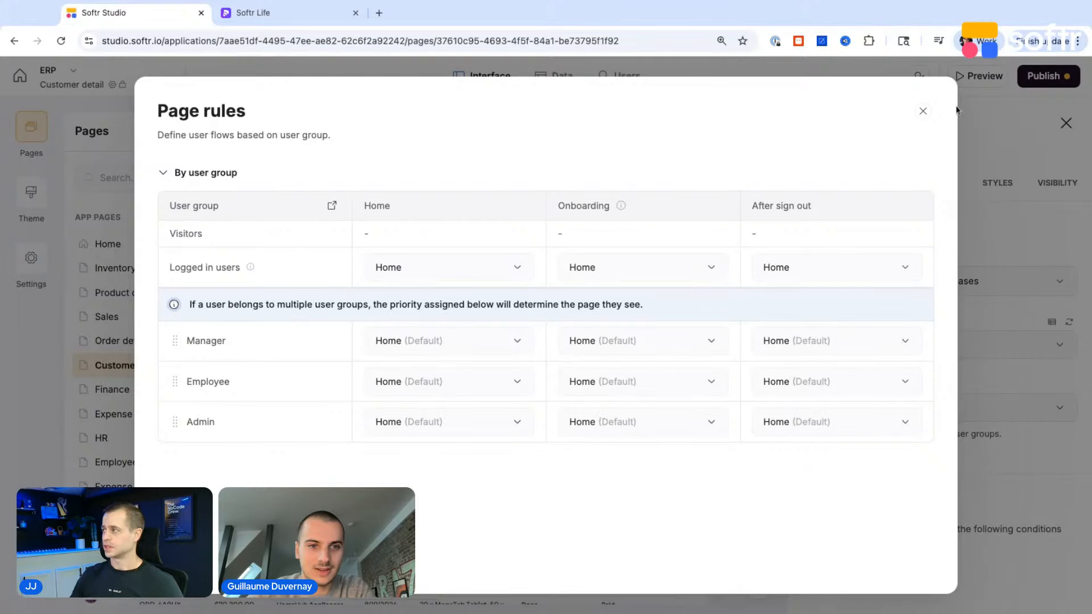
pyautogui.click(923, 112)
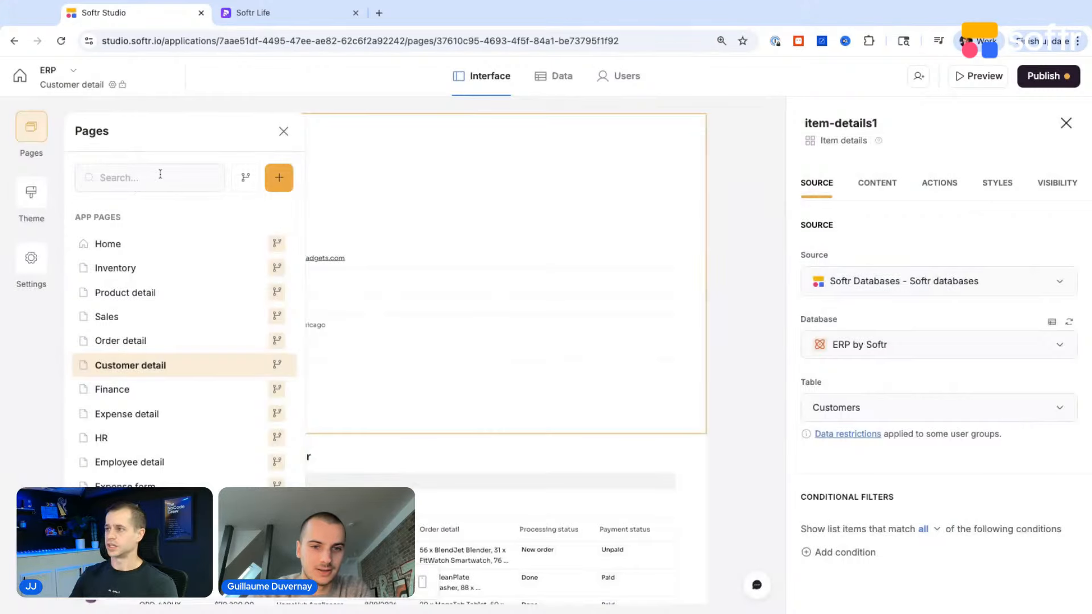
pyautogui.click(246, 181)
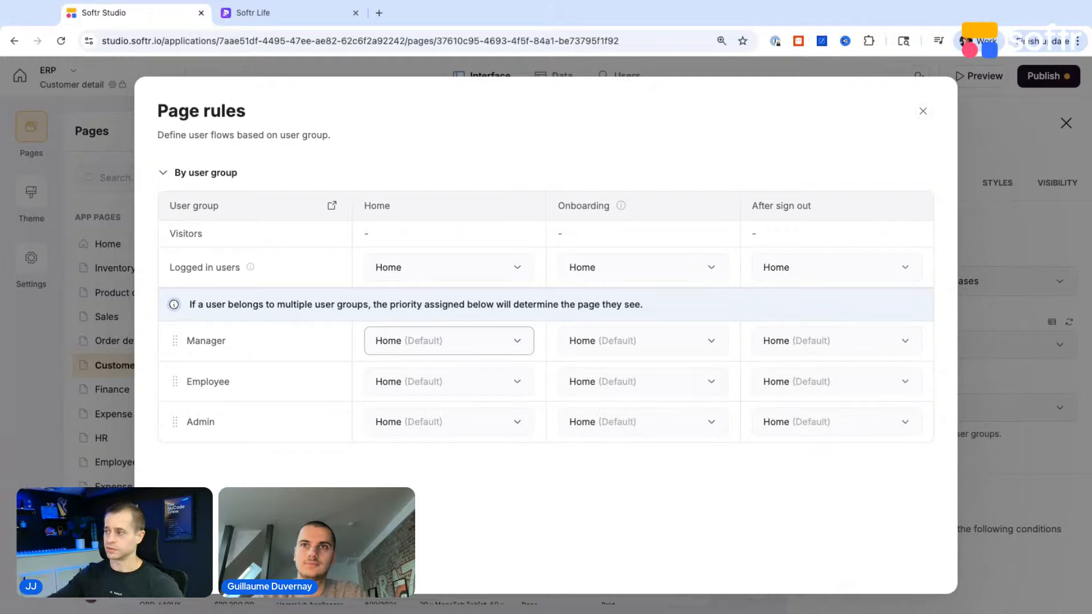
# Check the Home page choices for the Manager group and the Onboarding rules, and close the page rules without changes
pyautogui.click(441, 340)
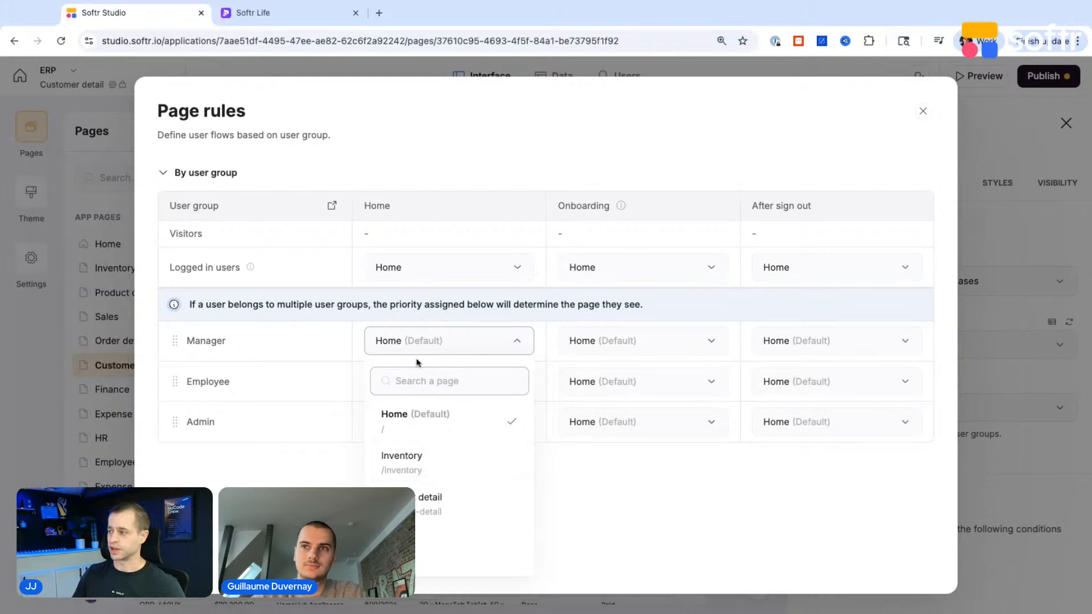
pyautogui.click(216, 392)
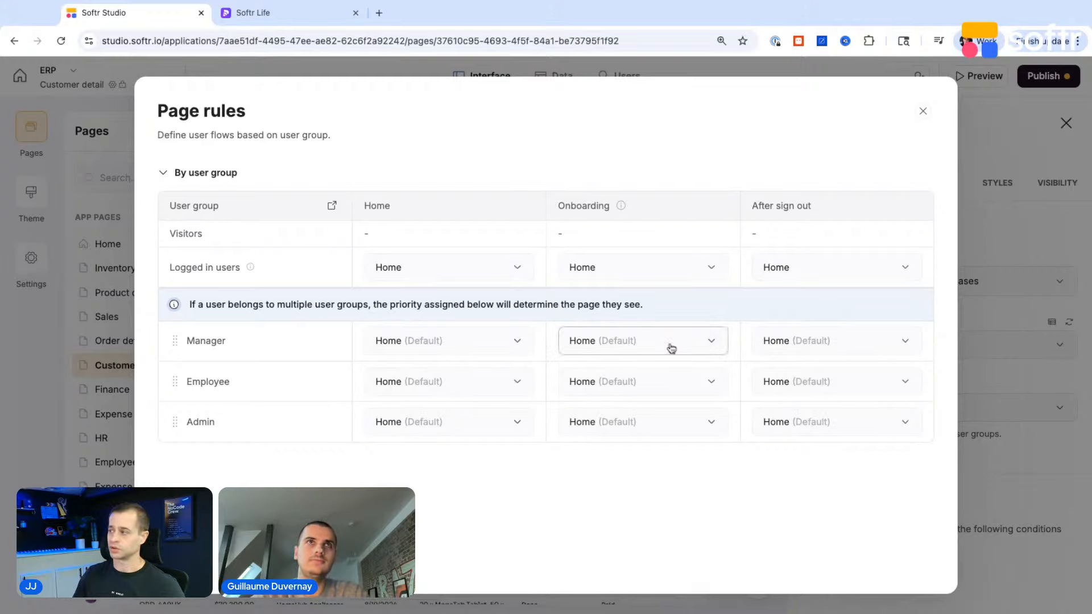
pyautogui.doubleClick(611, 205)
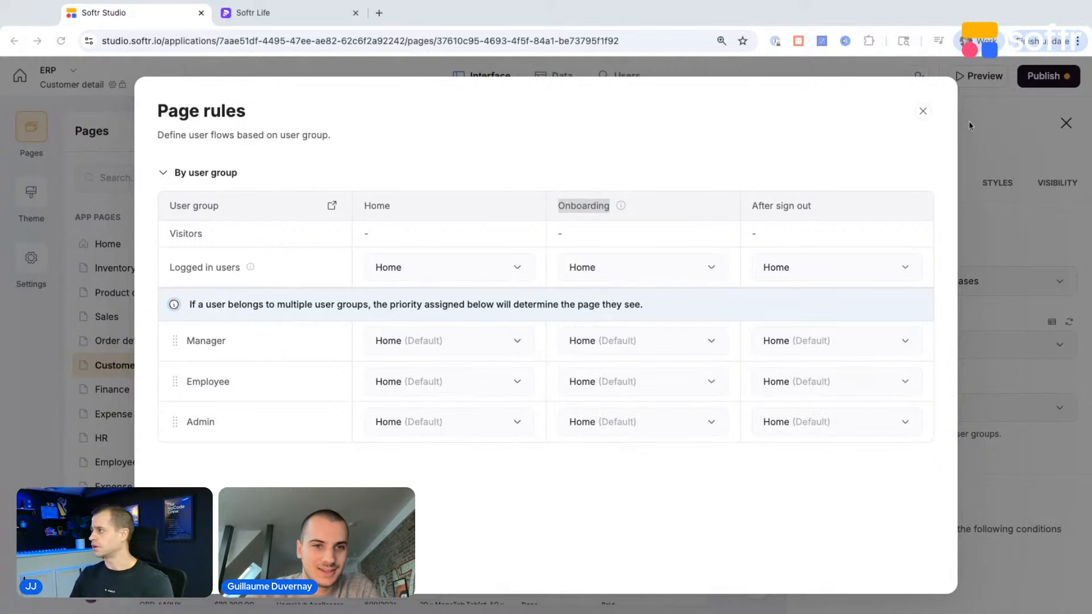
pyautogui.click(923, 112)
# Consult the Softr Life tips presentation, and return to Softr Studio to open the Inventory page's tab container settings
pyautogui.click(253, 13)
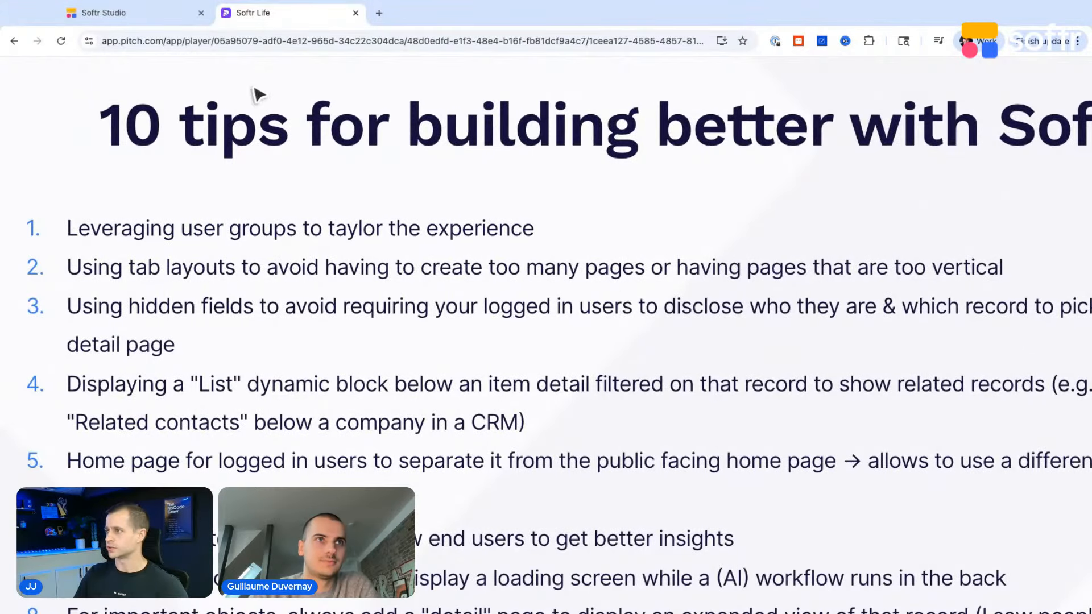
pyautogui.click(105, 18)
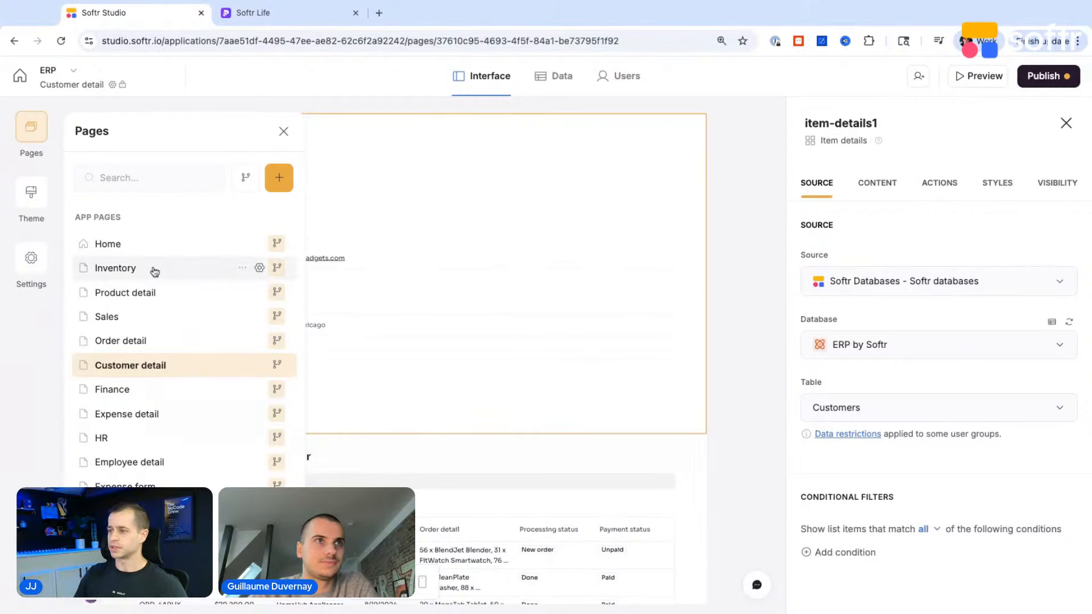
pyautogui.click(129, 245)
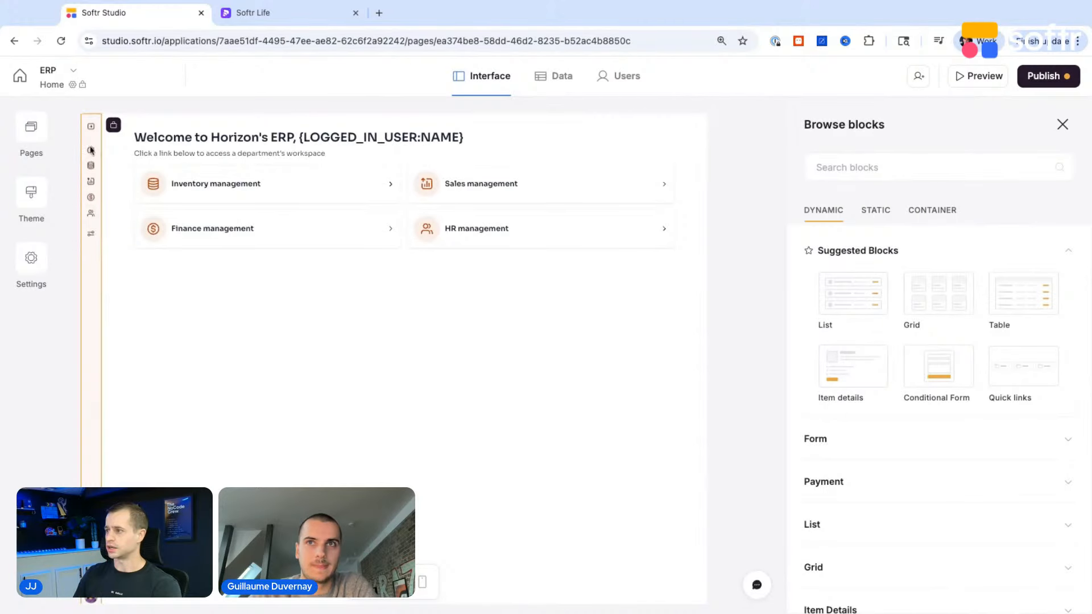
pyautogui.click(31, 130)
pyautogui.click(133, 277)
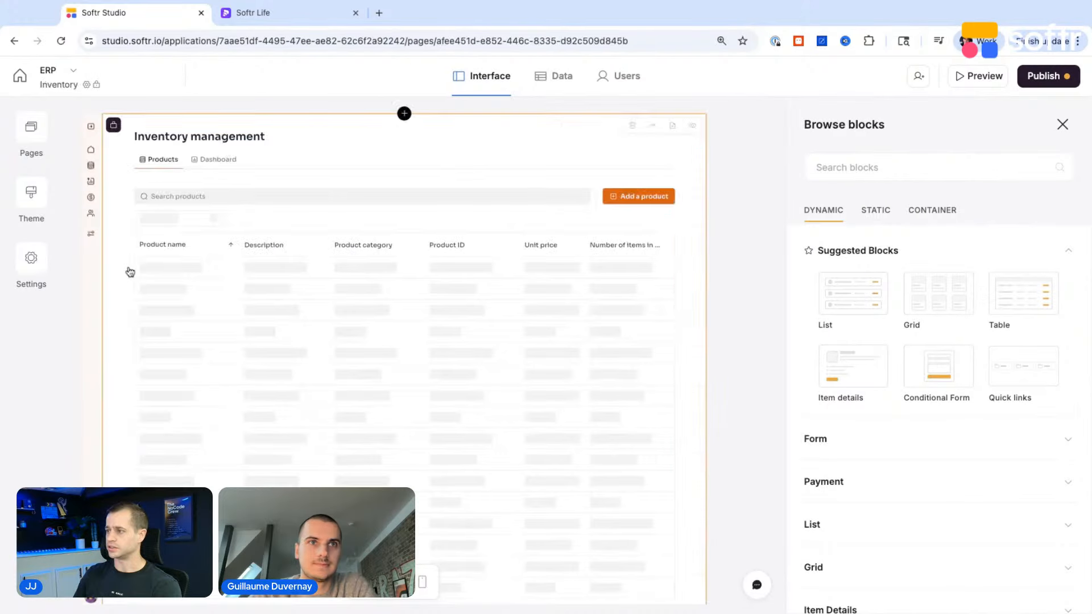
pyautogui.click(219, 149)
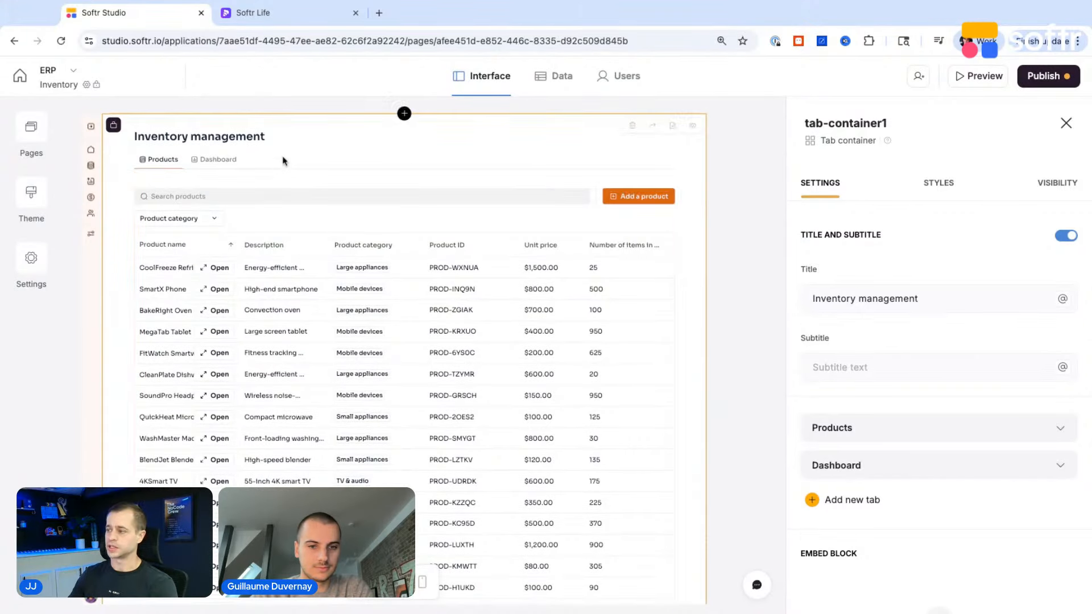
# Examine the Inventory management tab container, looking over the product table and comparing the Products and Dashboard tabs
pyautogui.scroll(-3, 283, 161)
pyautogui.scroll(-1, 283, 161)
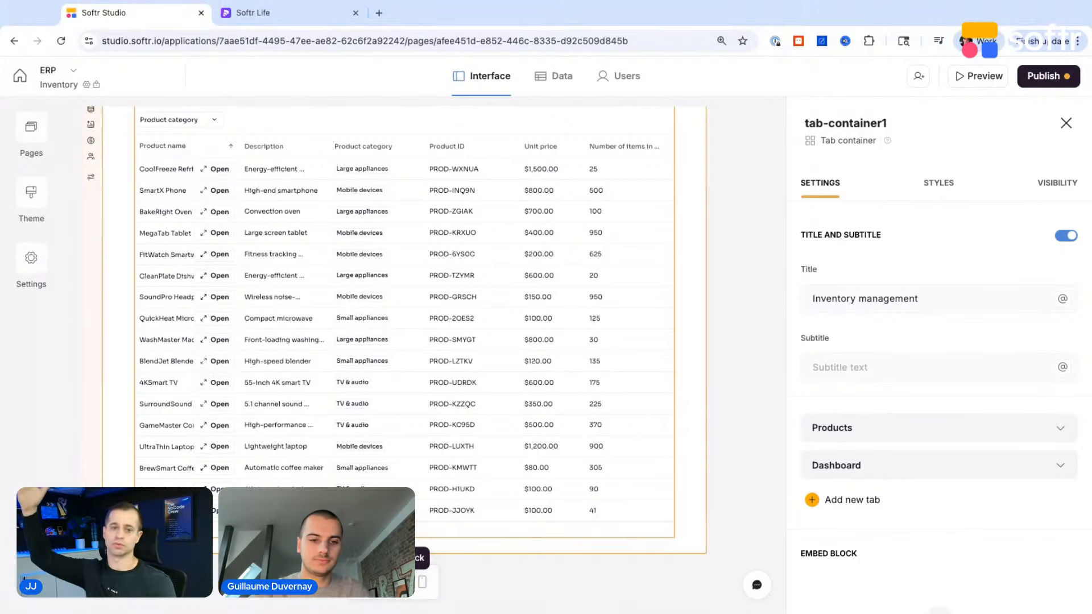
pyautogui.scroll(2, 384, 455)
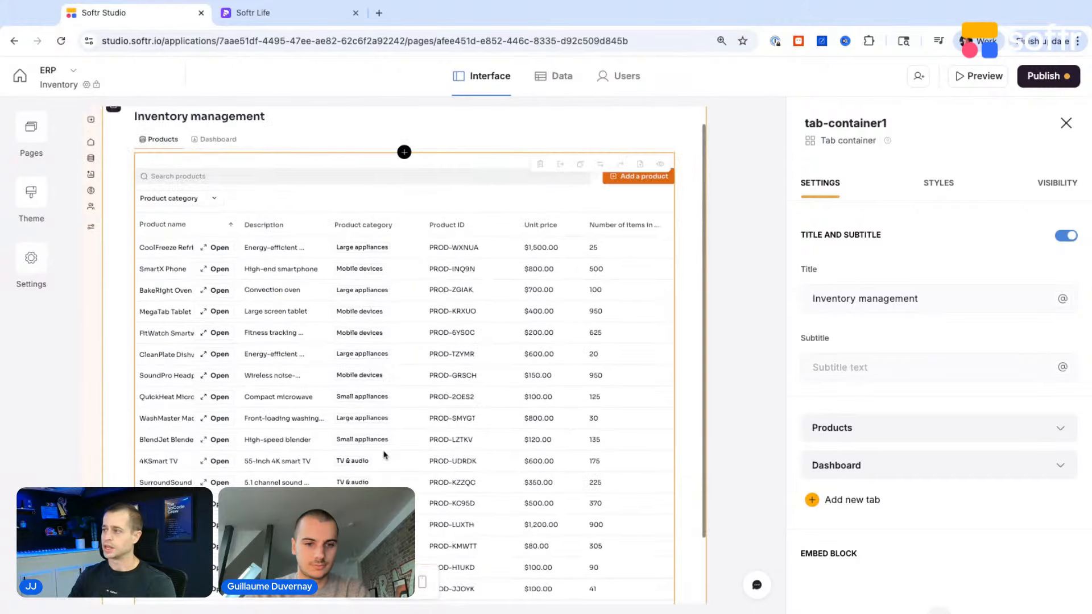
pyautogui.scroll(1, 385, 455)
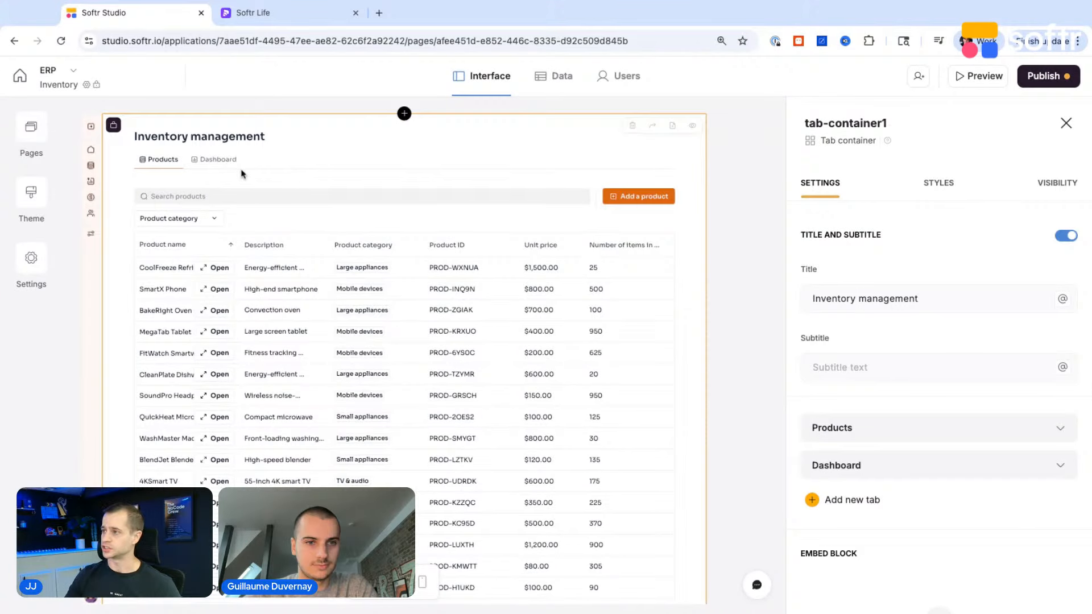
pyautogui.click(222, 168)
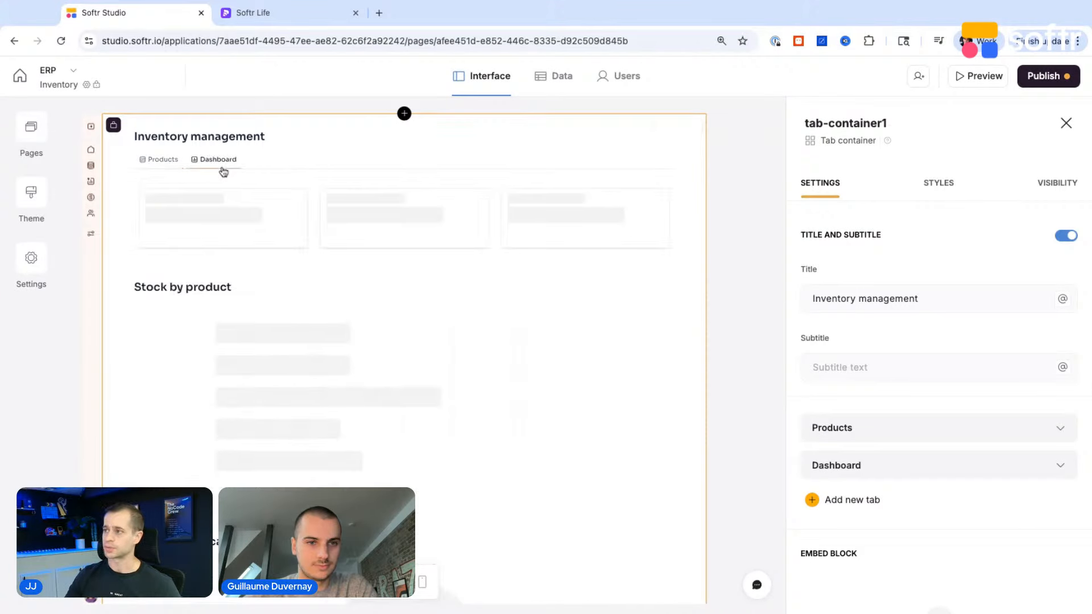
pyautogui.click(153, 171)
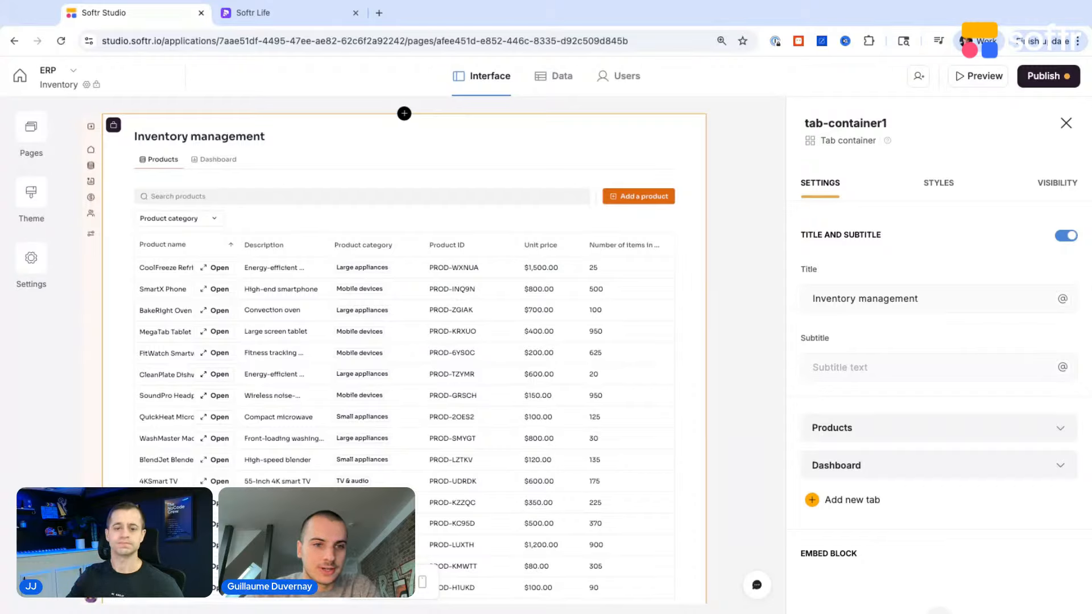
pyautogui.click(232, 163)
pyautogui.click(151, 167)
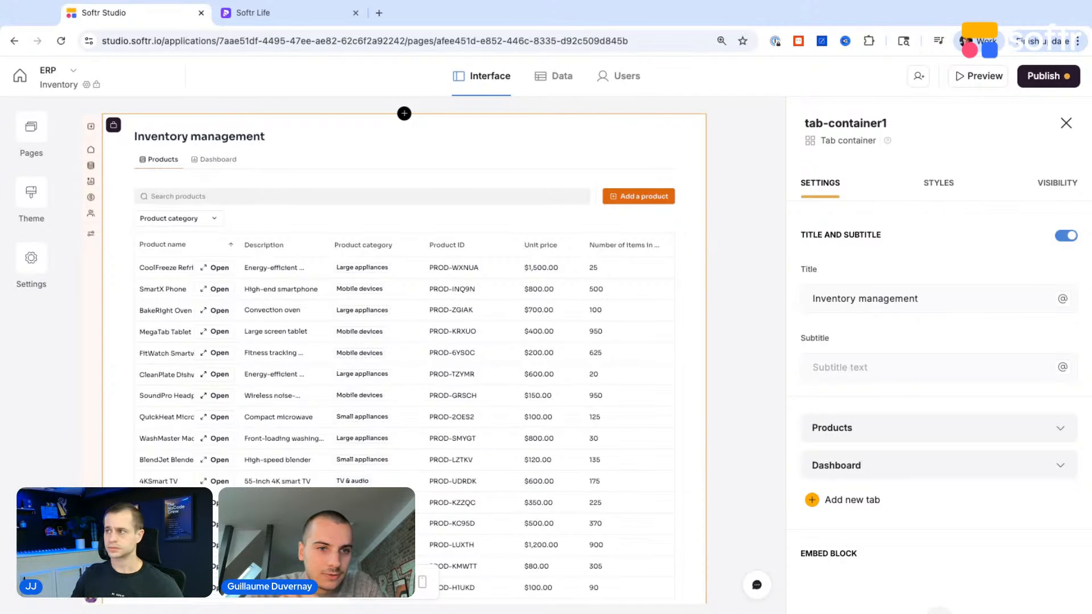
pyautogui.click(218, 161)
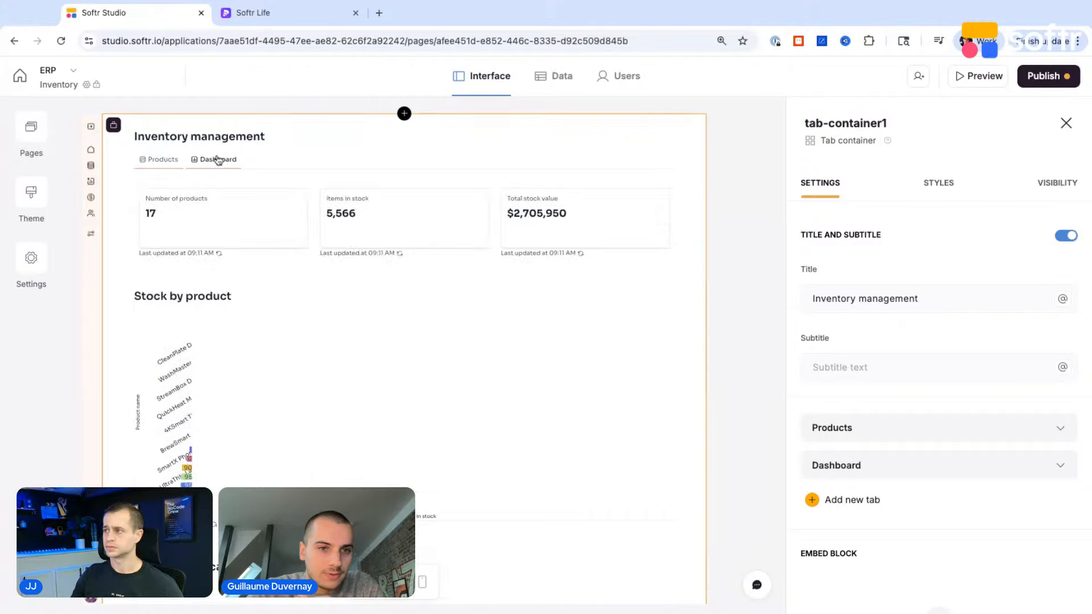
# Look over the app's page list and the side navigation block's links and settings on the Inventory page
pyautogui.click(26, 136)
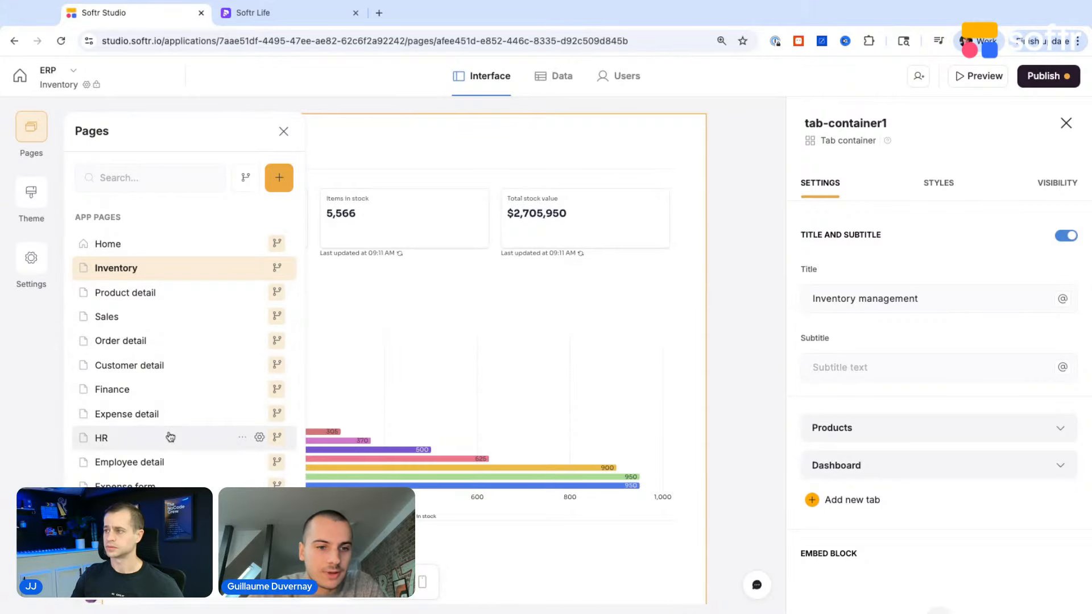
pyautogui.click(284, 131)
pyautogui.click(96, 290)
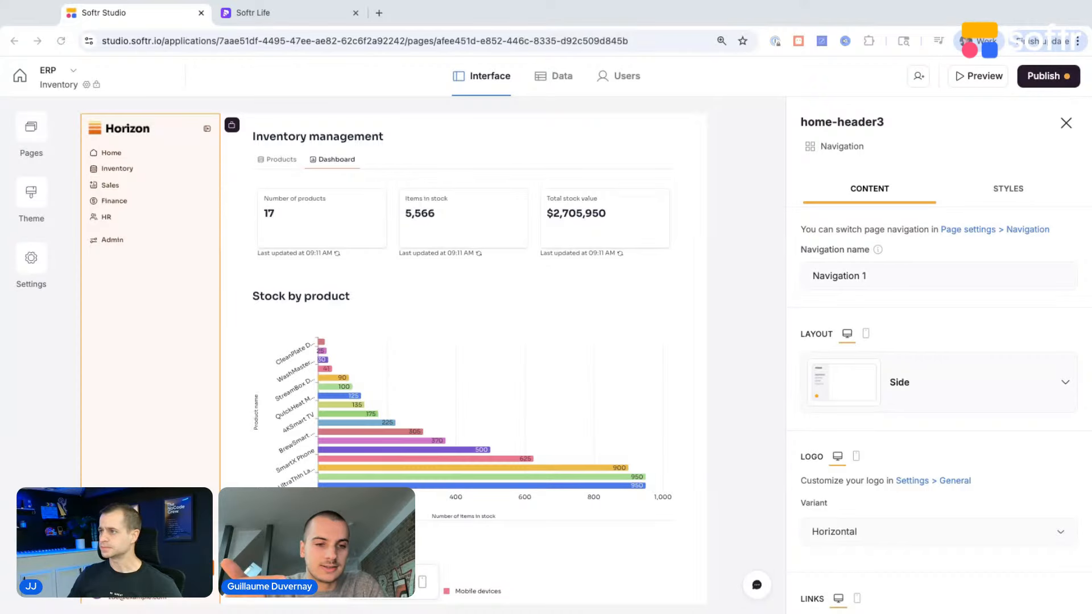
pyautogui.click(31, 128)
pyautogui.click(31, 128)
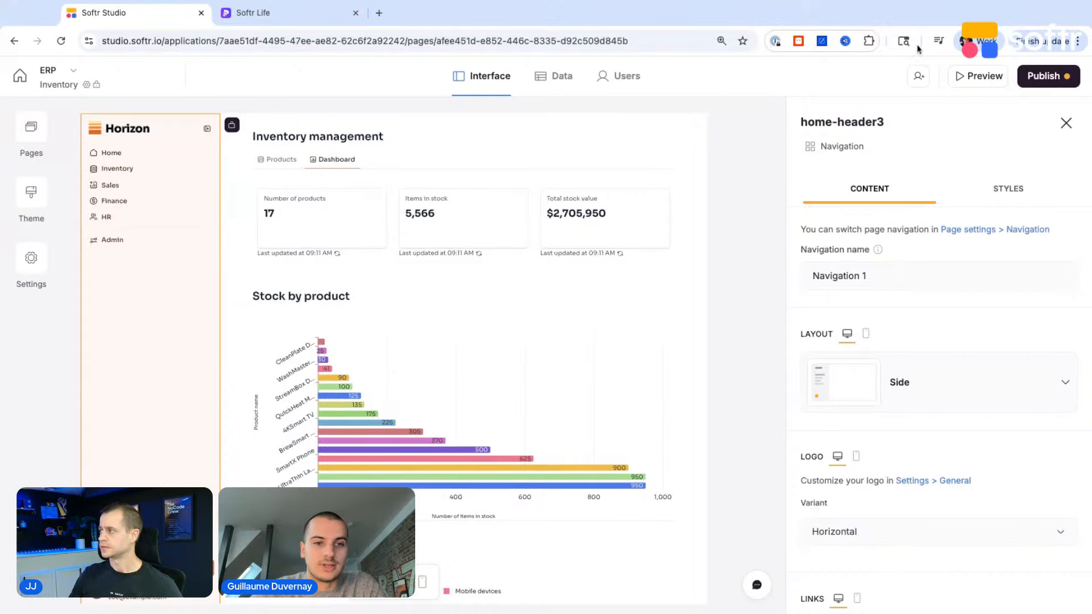
# Preview the app and view the Dashboard and Orders tabs of its Sales page
pyautogui.click(977, 76)
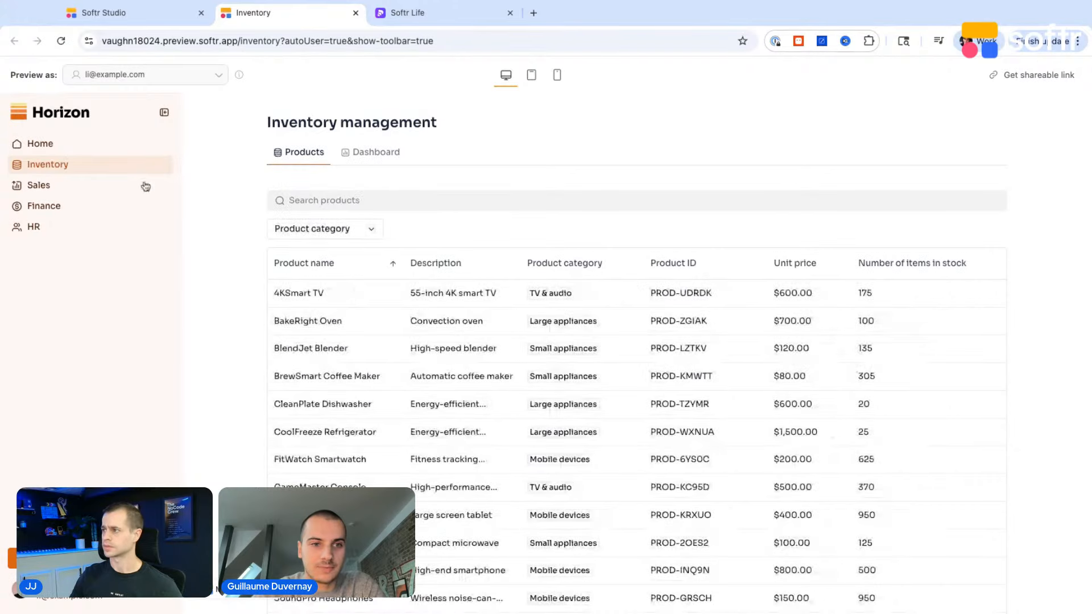
pyautogui.click(38, 183)
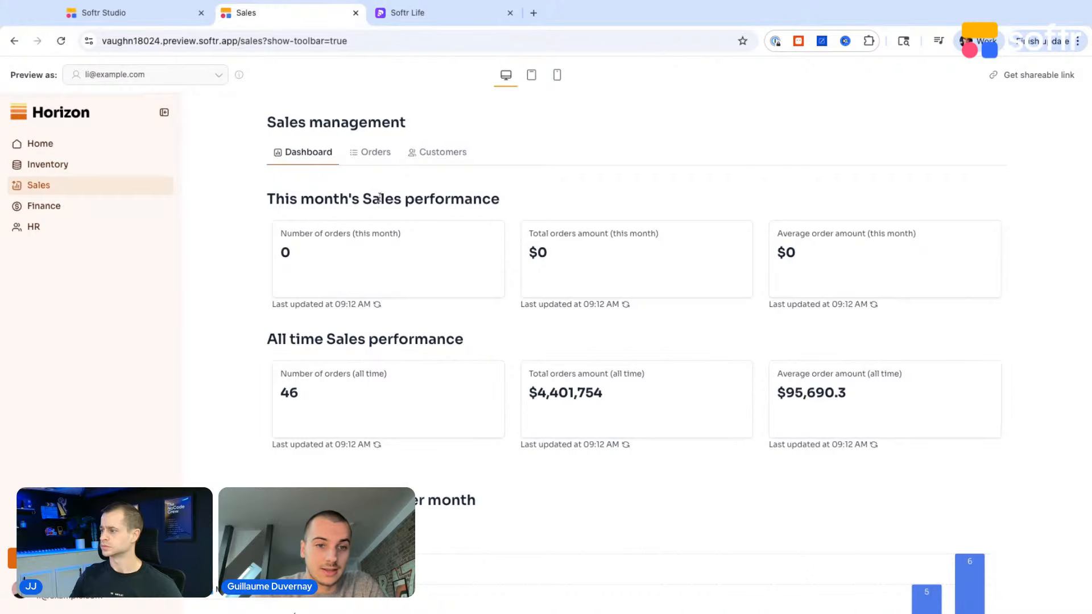
pyautogui.scroll(-6, 377, 194)
pyautogui.scroll(6, 377, 193)
pyautogui.click(376, 152)
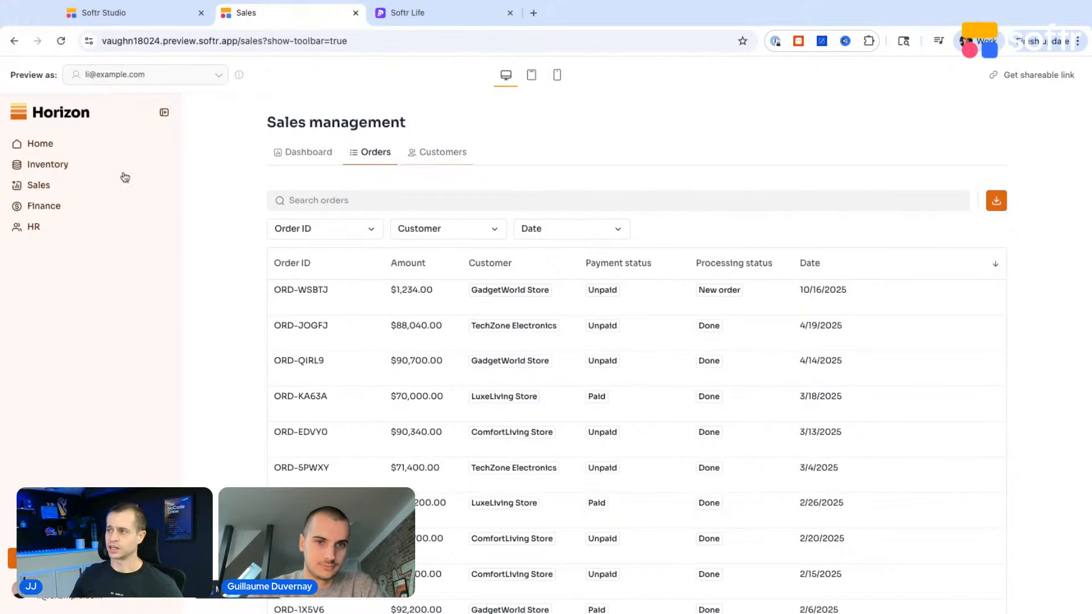
# Reopen the Sales page in the preview and cycle through its Orders, Customers and Dashboard tabs
pyautogui.click(42, 191)
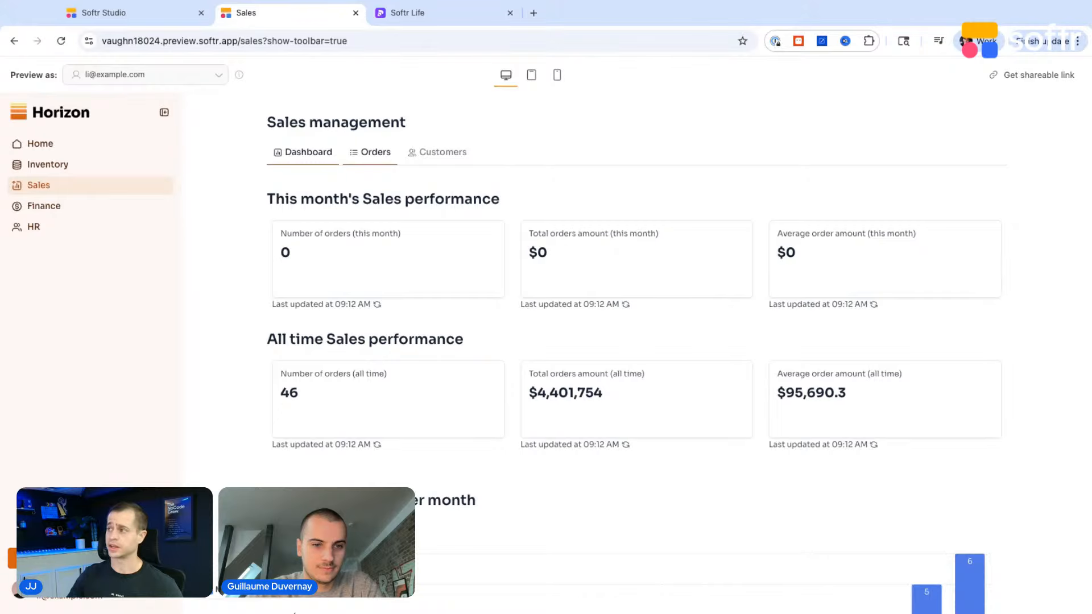
pyautogui.click(367, 153)
pyautogui.click(420, 157)
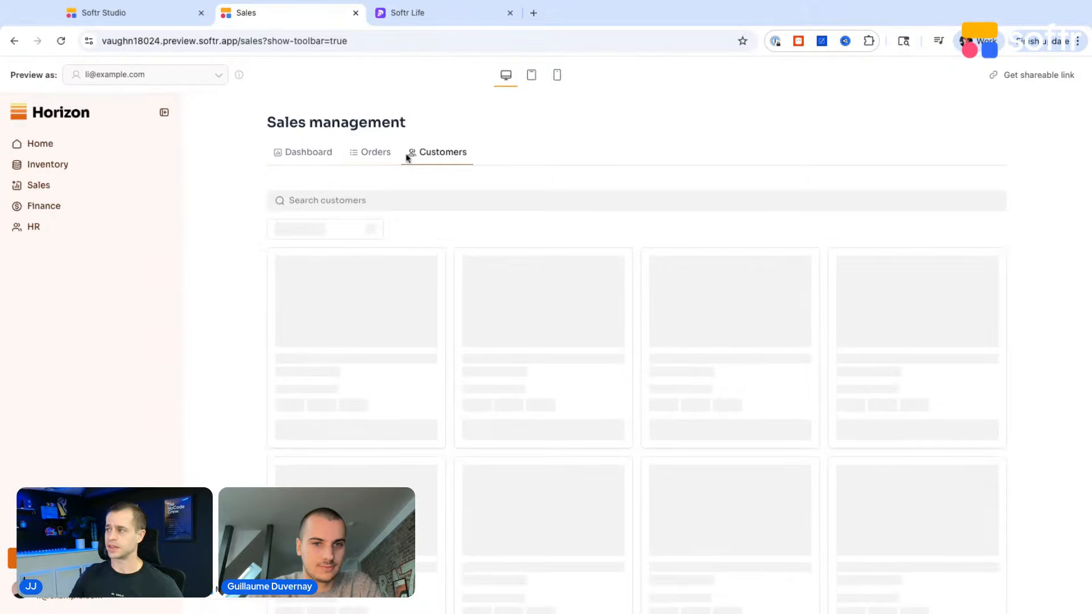
pyautogui.click(316, 157)
# Examine the Sales dashboard's performance figures, order charts by month and customer, and Orders status tracking charts in the preview
pyautogui.scroll(-20, 349, 229)
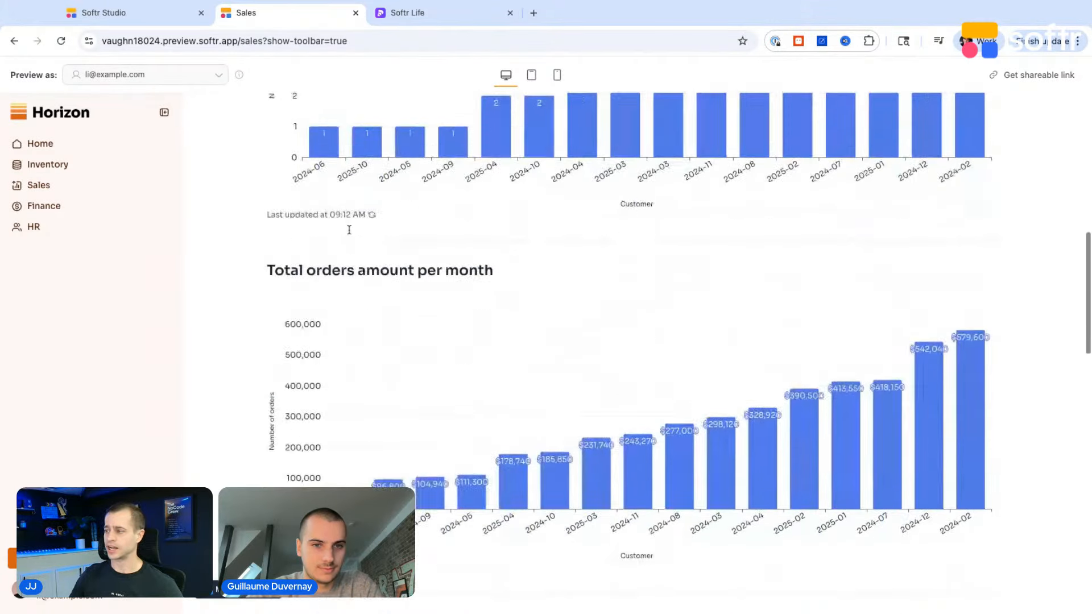
pyautogui.scroll(-7, 349, 230)
pyautogui.scroll(14, 349, 230)
pyautogui.scroll(10, 677, 352)
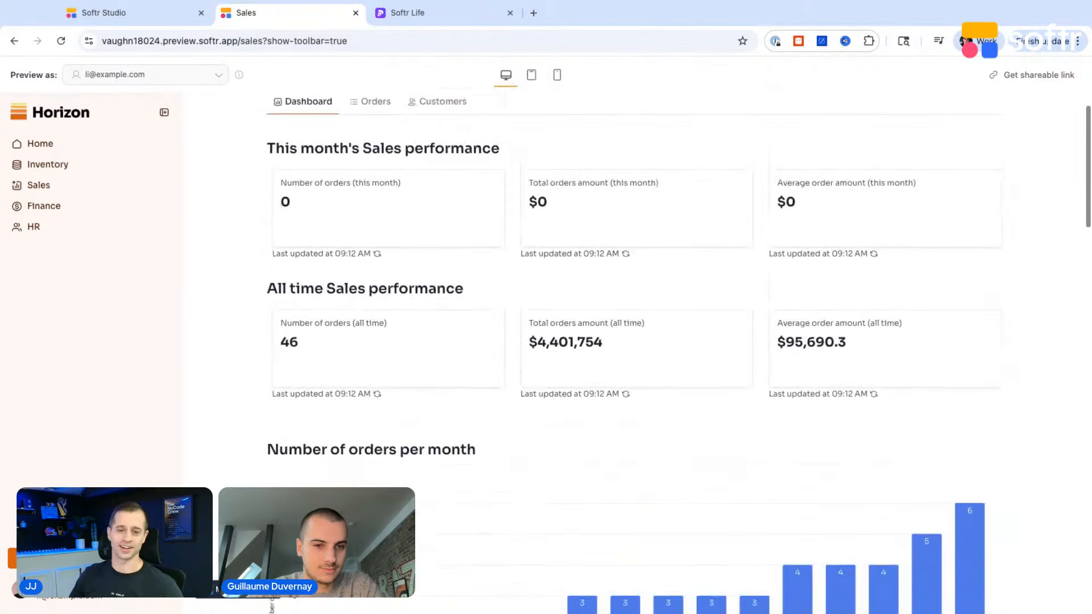
pyautogui.scroll(-20, 677, 352)
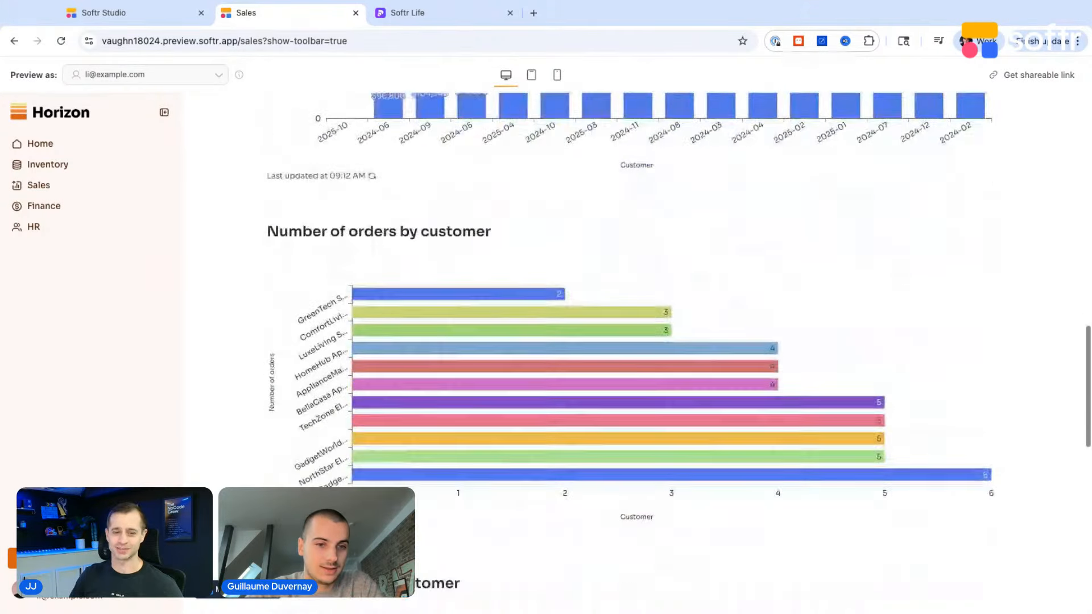
pyautogui.scroll(20, 321, 422)
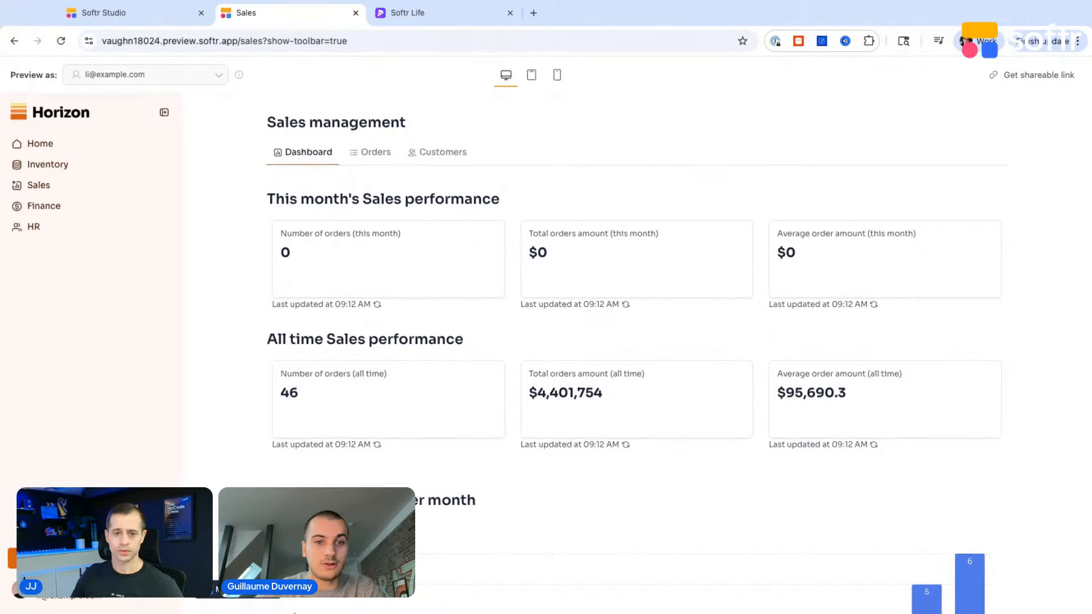
pyautogui.scroll(-11, 637, 358)
pyautogui.scroll(-18, 636, 352)
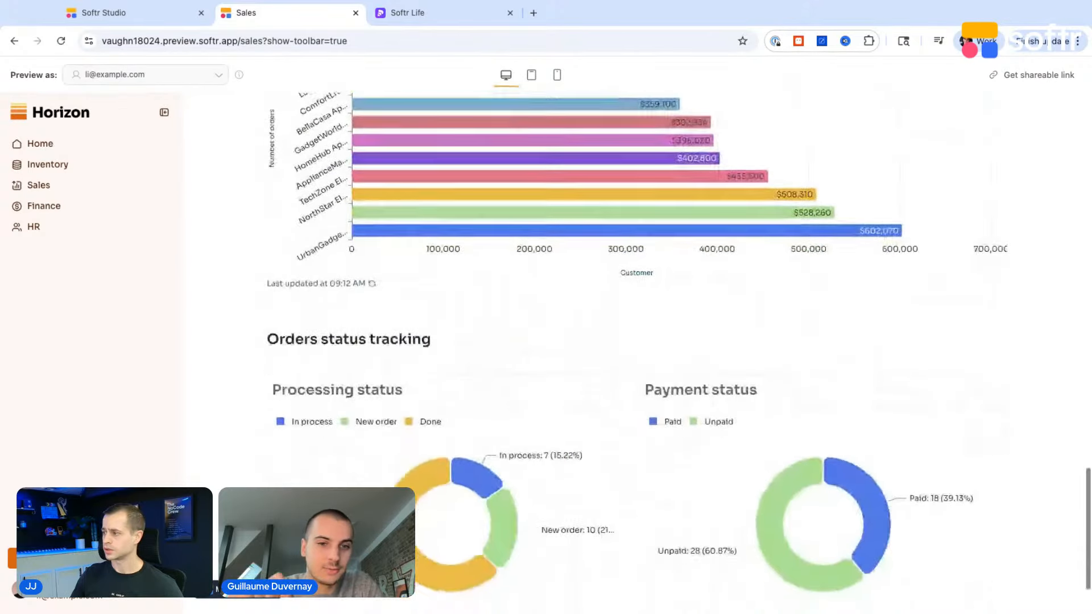
pyautogui.scroll(-2, 637, 353)
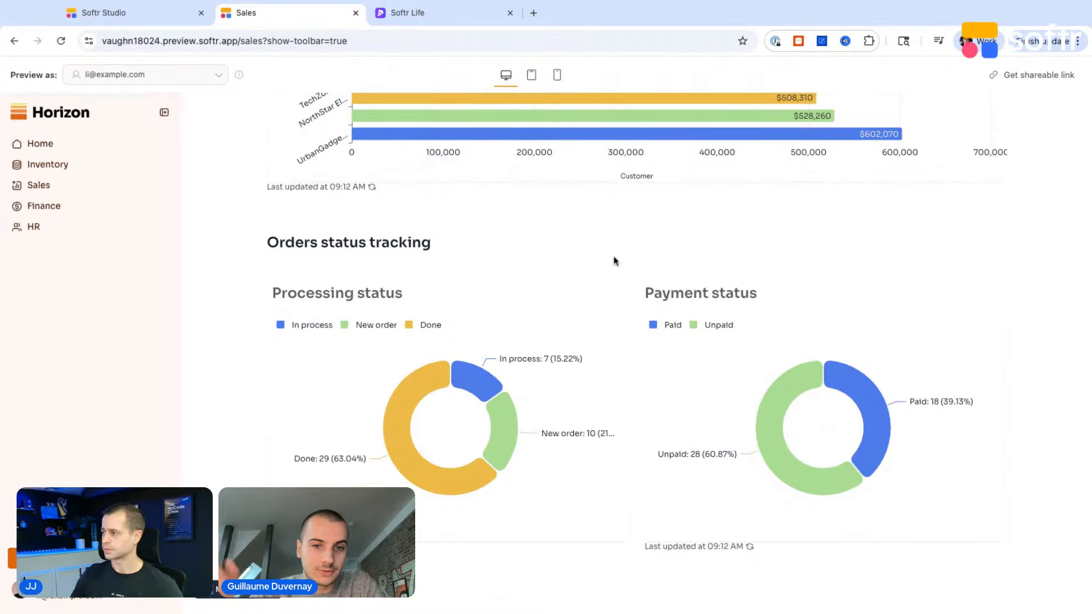
# Return to Softr Studio and look over the Inventory page's dashboard charts
pyautogui.click(152, 16)
pyautogui.scroll(-5, 448, 292)
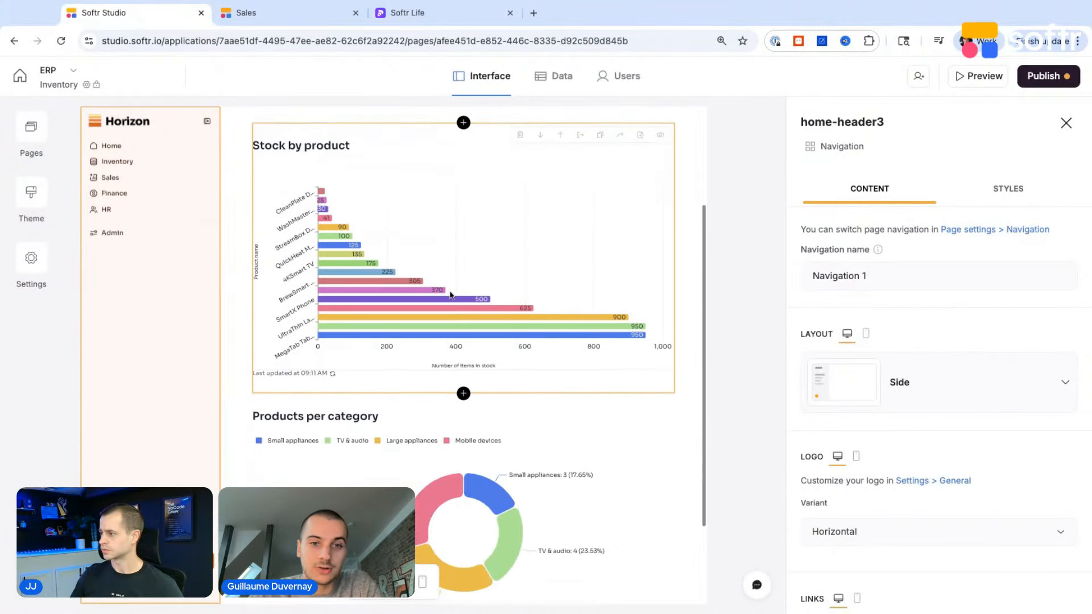
pyautogui.scroll(5, 450, 358)
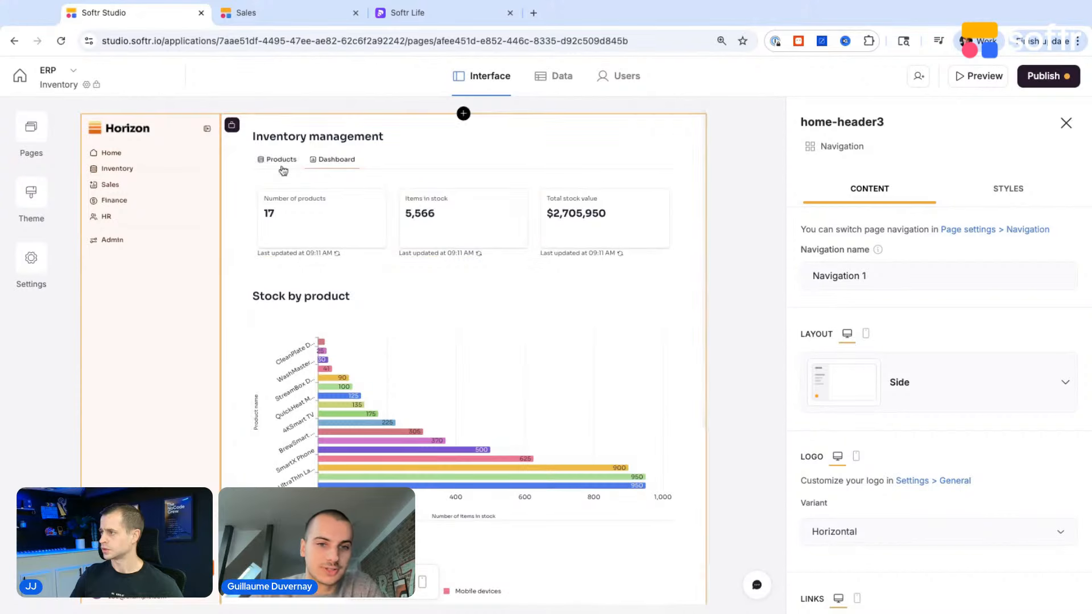
# Open the Sales page in the editor, inspect the This month's Sales performance column container and review the dashboard charts below it
pyautogui.click(31, 142)
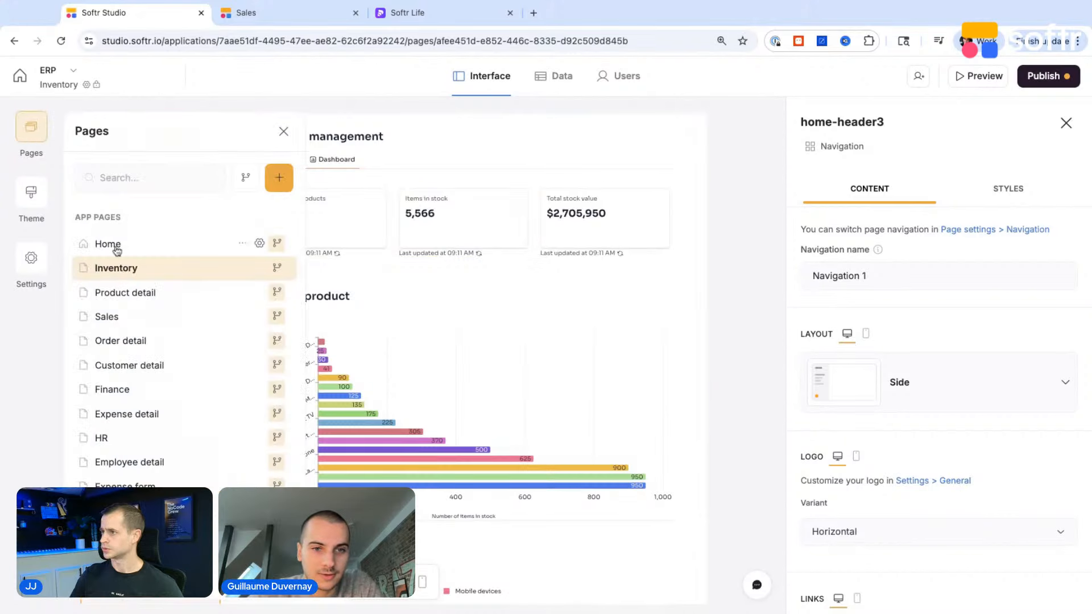
pyautogui.click(117, 315)
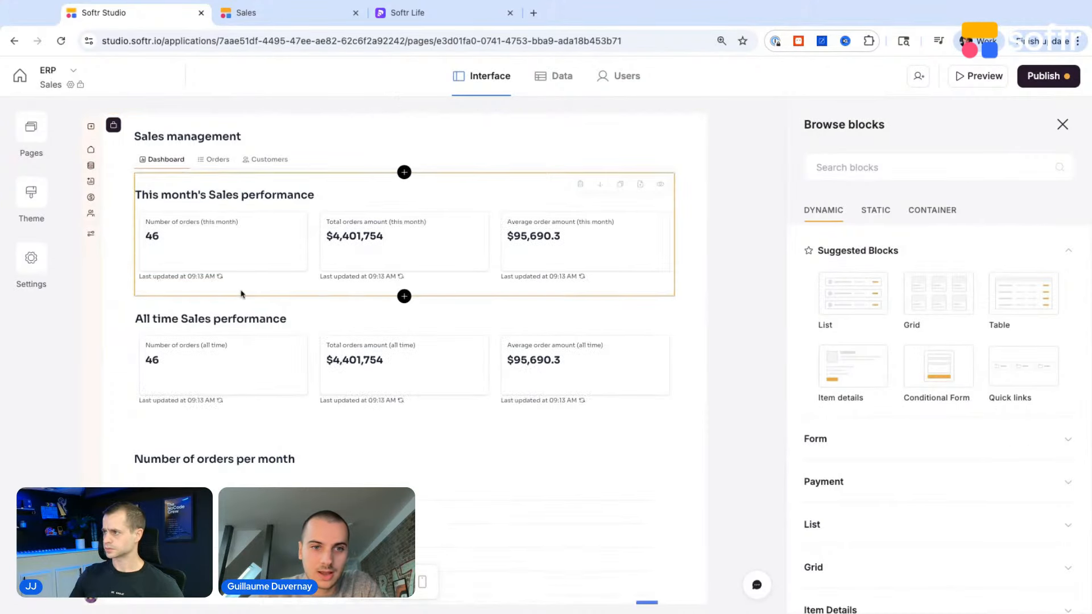
pyautogui.click(306, 251)
pyautogui.click(348, 195)
pyautogui.scroll(-15, 325, 213)
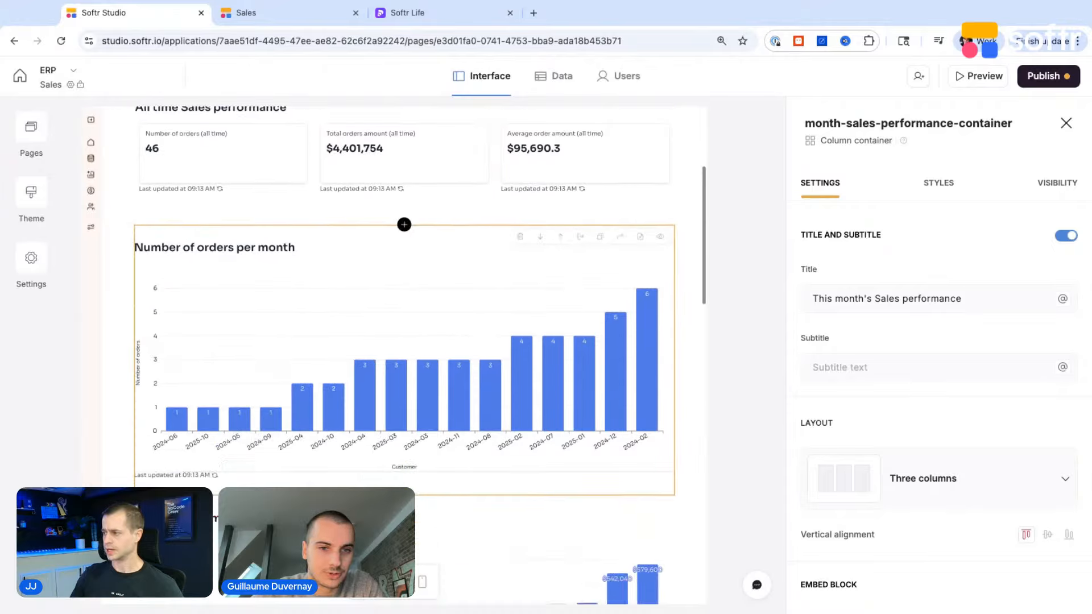
pyautogui.scroll(-7, 407, 297)
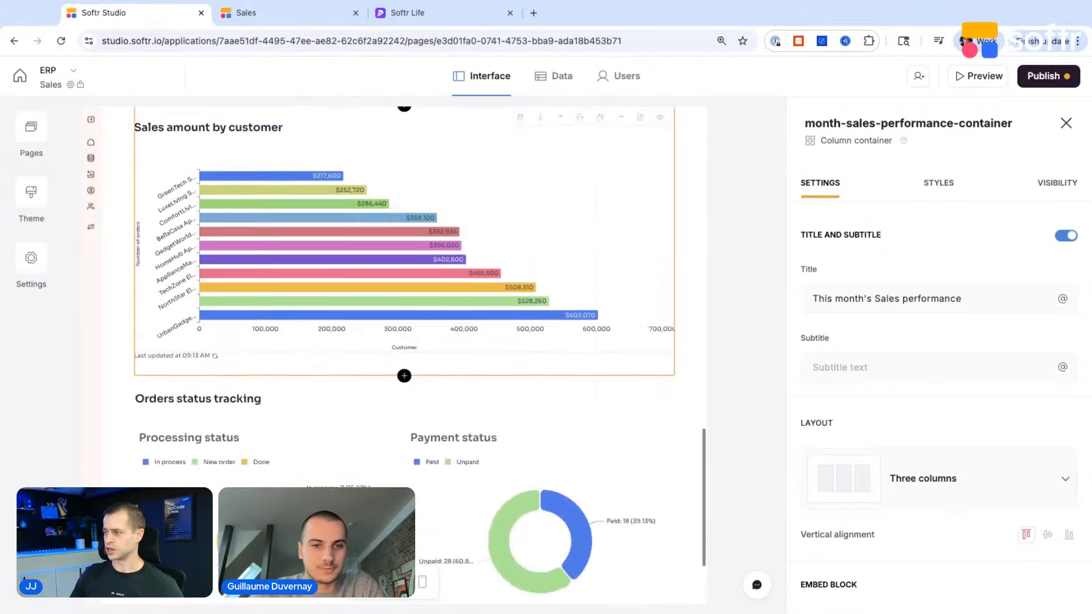
# Inspect the Orders status tracking column container and look over the whole Sales dashboard in the editor
pyautogui.click(407, 297)
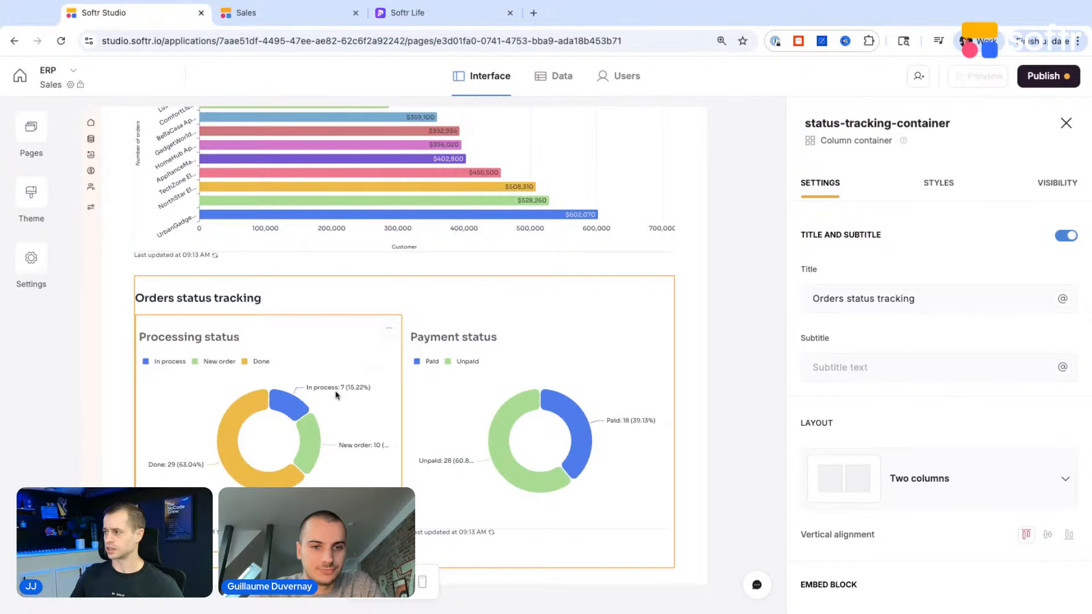
pyautogui.scroll(20, 287, 375)
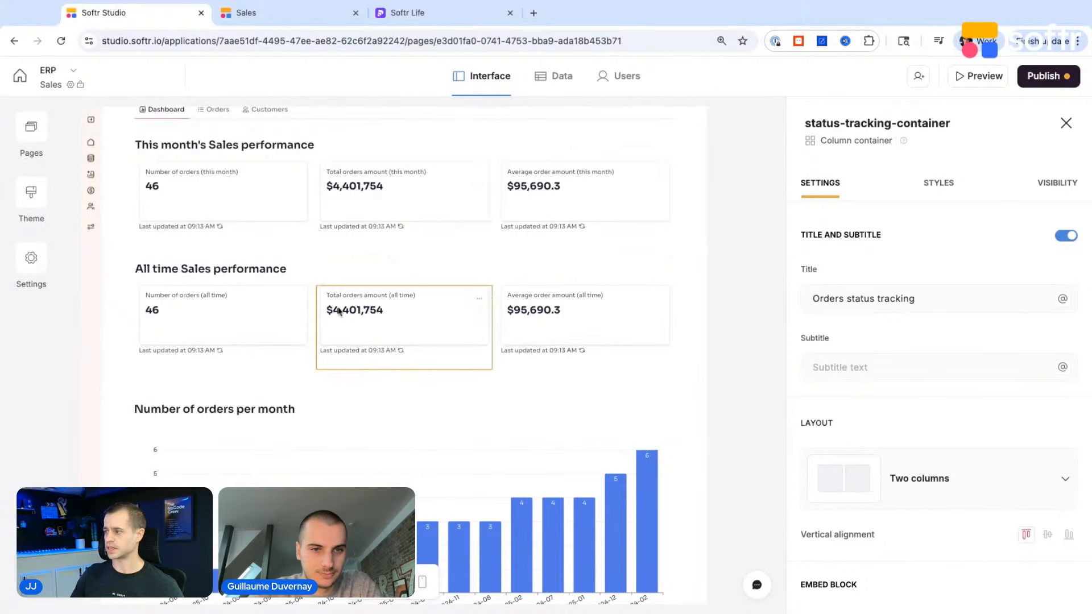
pyautogui.scroll(-12, 340, 284)
pyautogui.scroll(12, 340, 338)
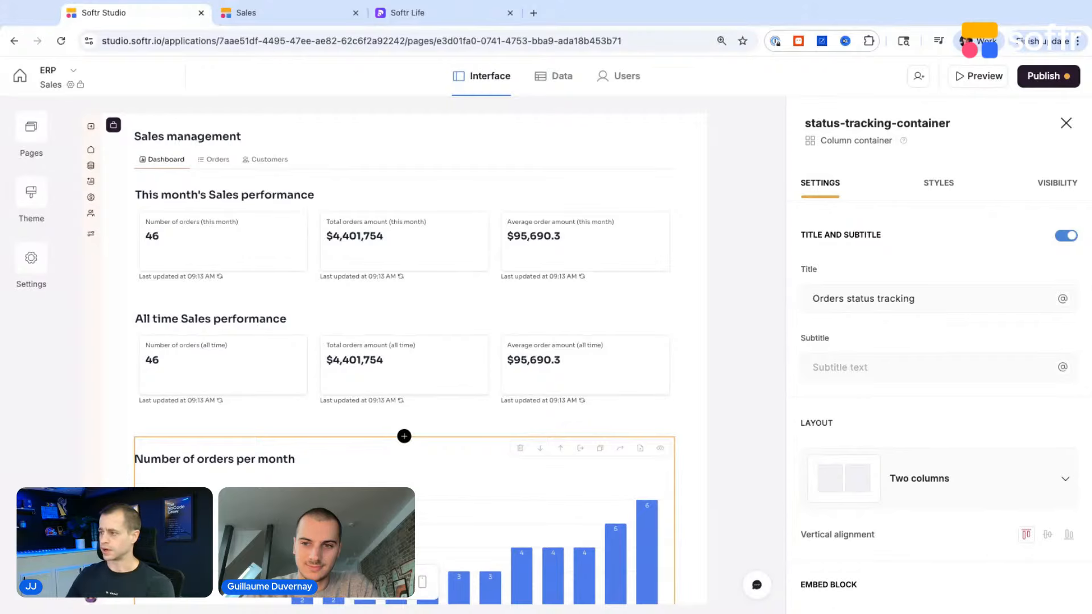
# Consult the 10 tips slide and look at the Add a business expense form in the app preview
pyautogui.click(435, 13)
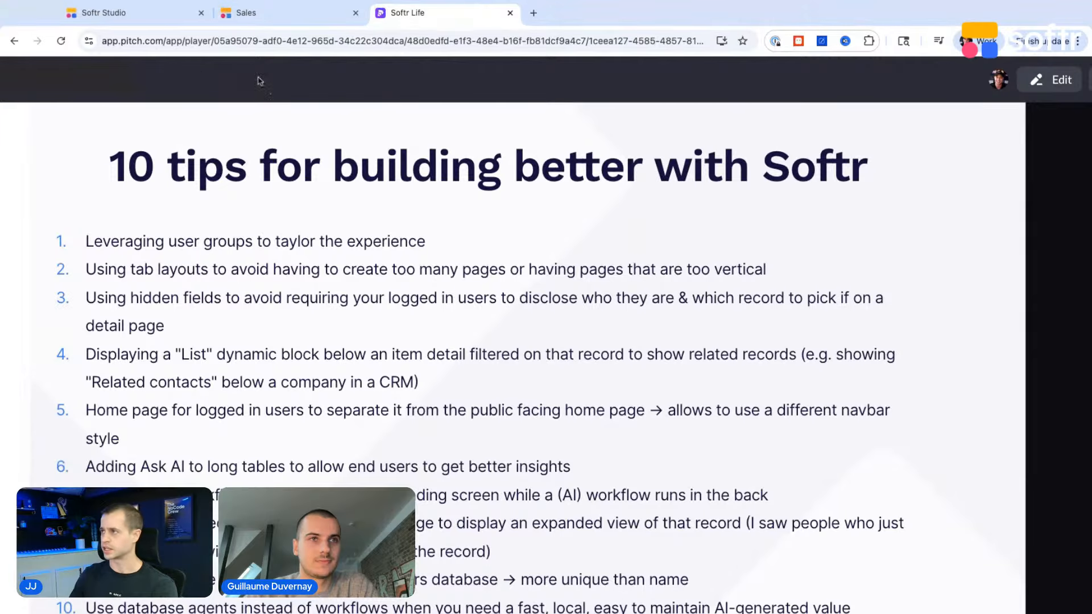
pyautogui.click(259, 14)
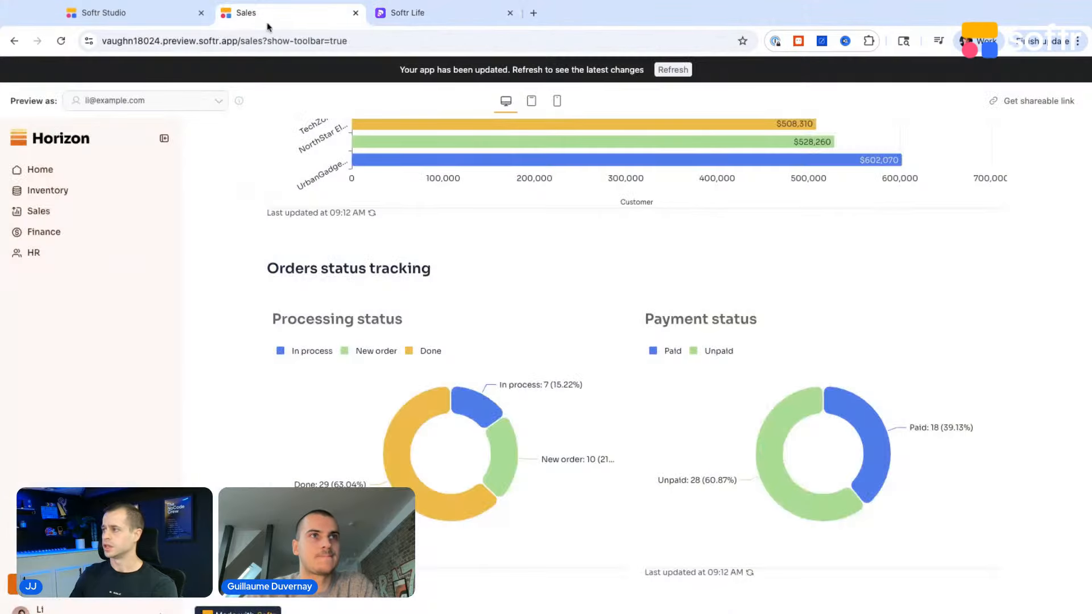
pyautogui.click(134, 17)
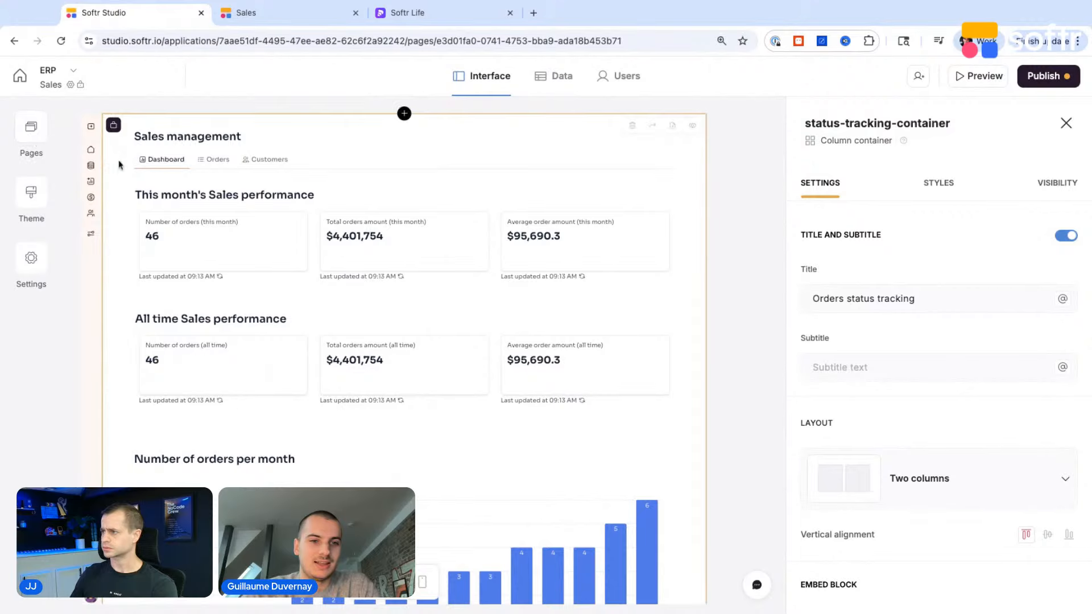
pyautogui.click(231, 17)
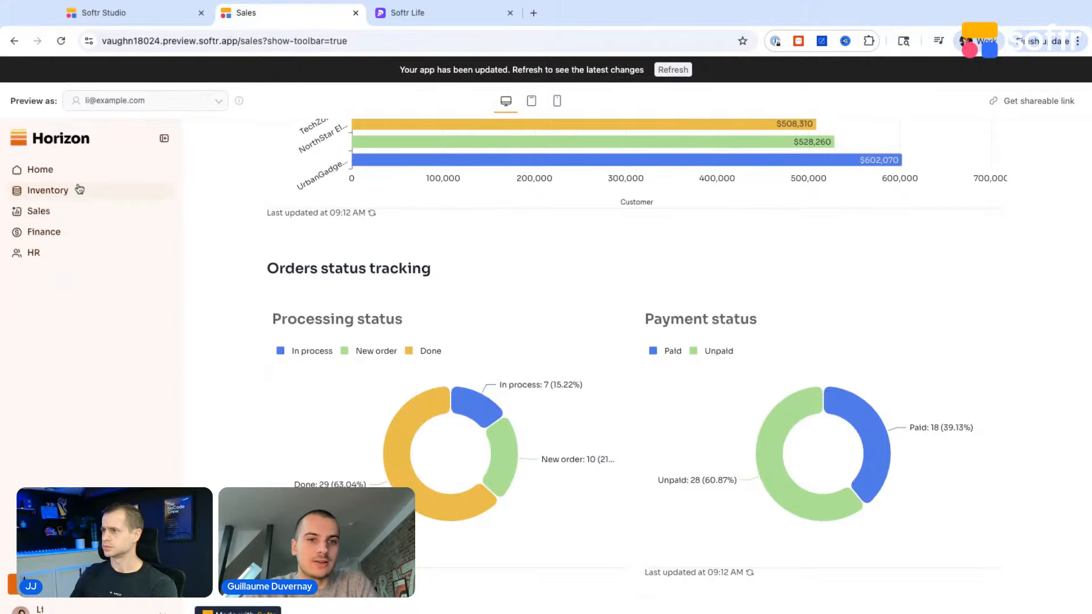
pyautogui.scroll(8, 248, 306)
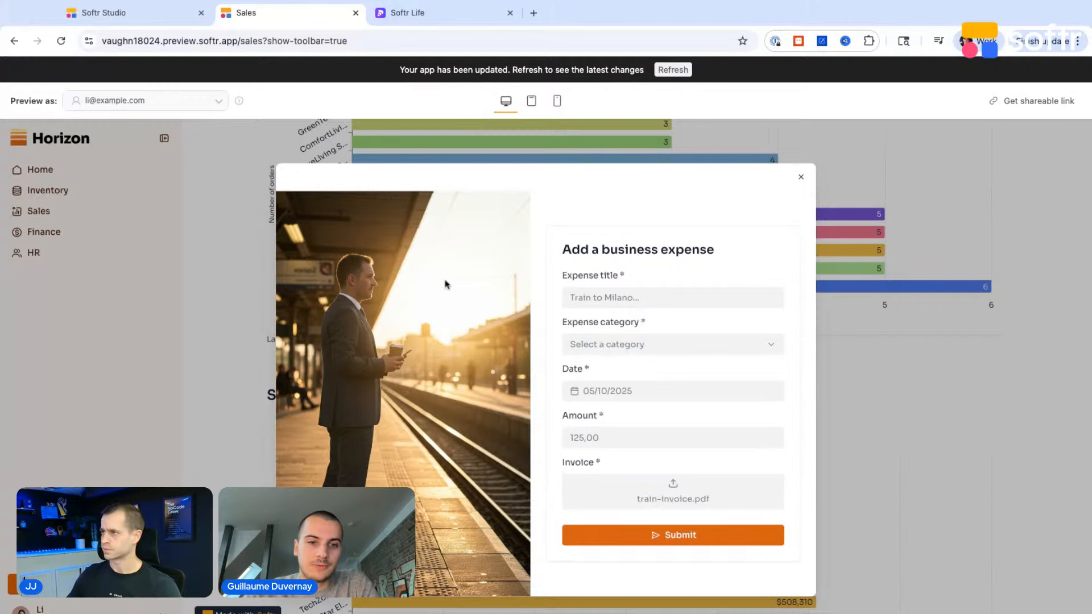
# Return to Softr Studio and open the Expense form page
pyautogui.click(129, 13)
pyautogui.click(46, 149)
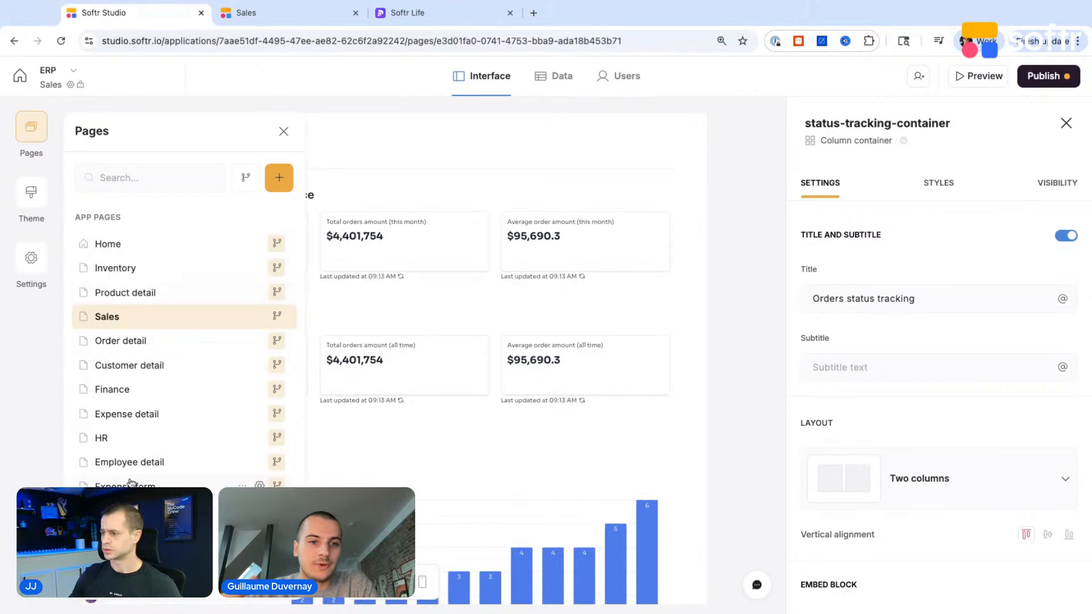
pyautogui.scroll(-1, 133, 478)
pyautogui.click(137, 439)
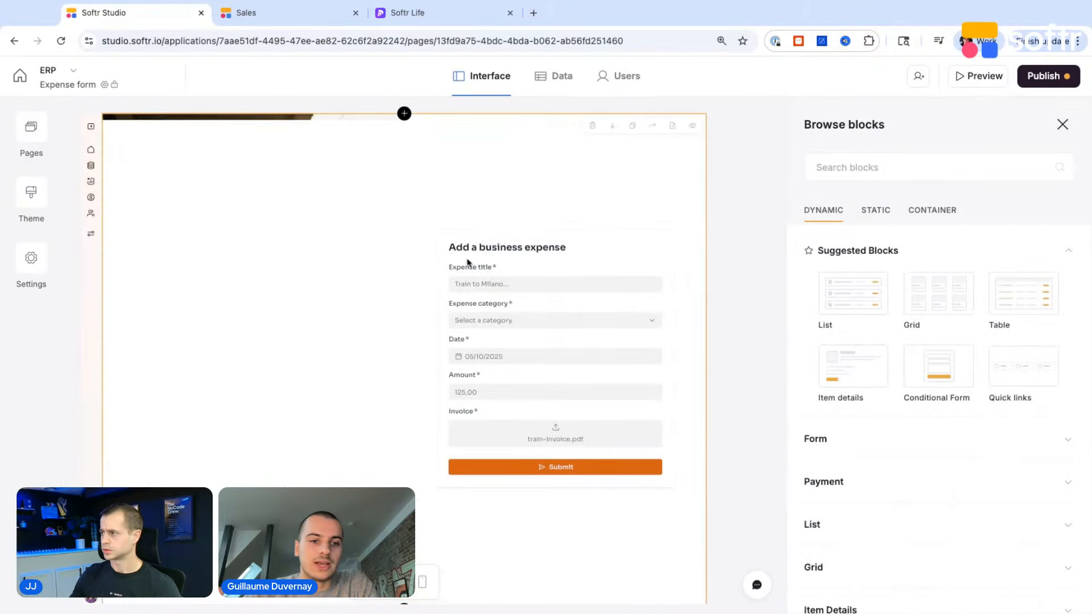
# Review the fields in the Add a business expense form's steps and inspect the User field's hidden input setting
pyautogui.click(507, 303)
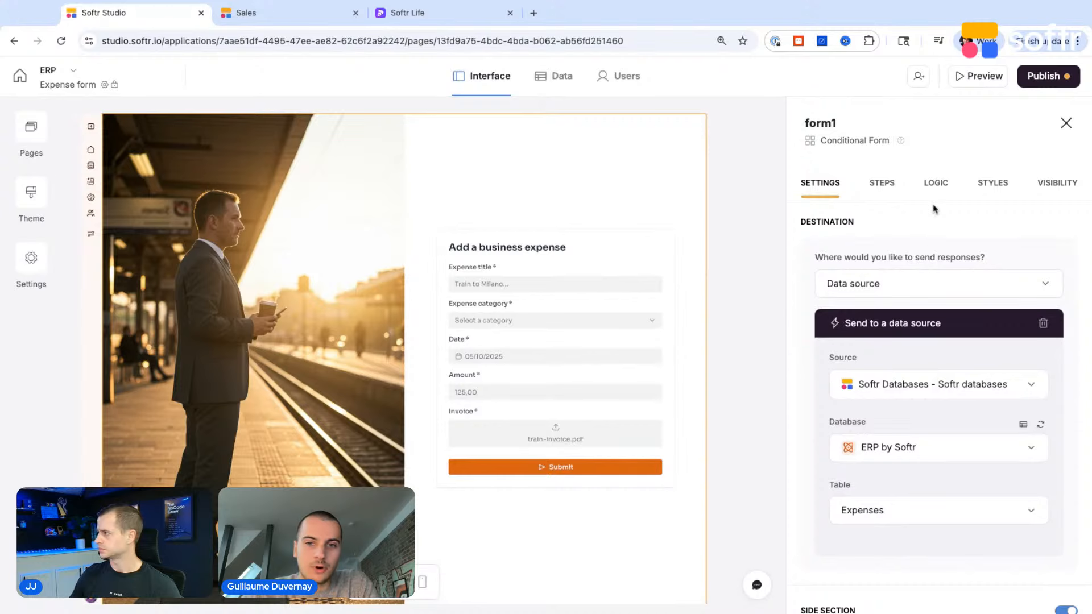
pyautogui.click(883, 184)
pyautogui.scroll(-3, 847, 408)
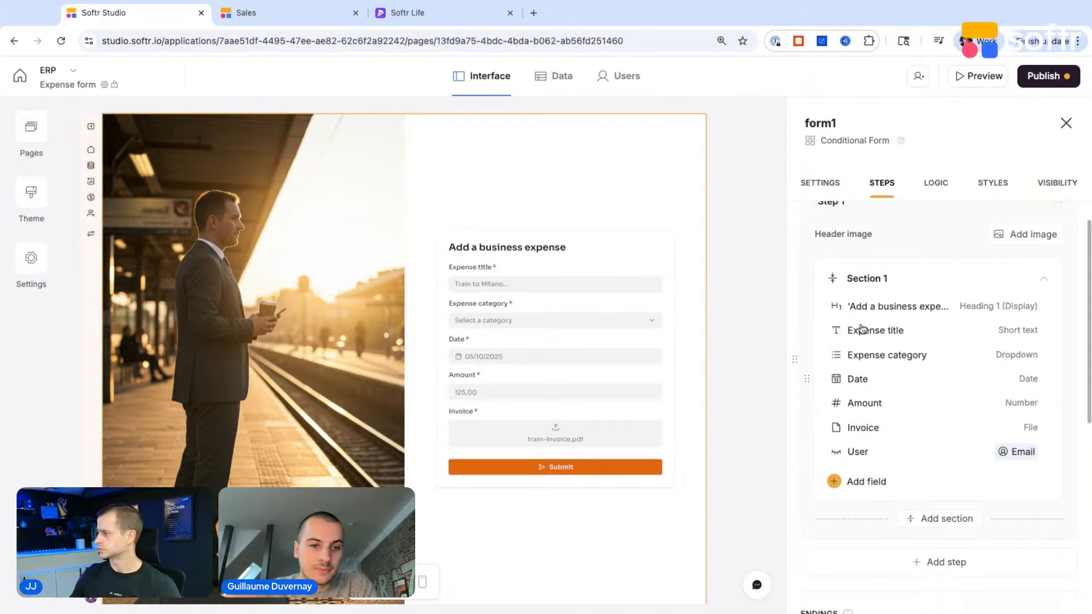
pyautogui.click(877, 407)
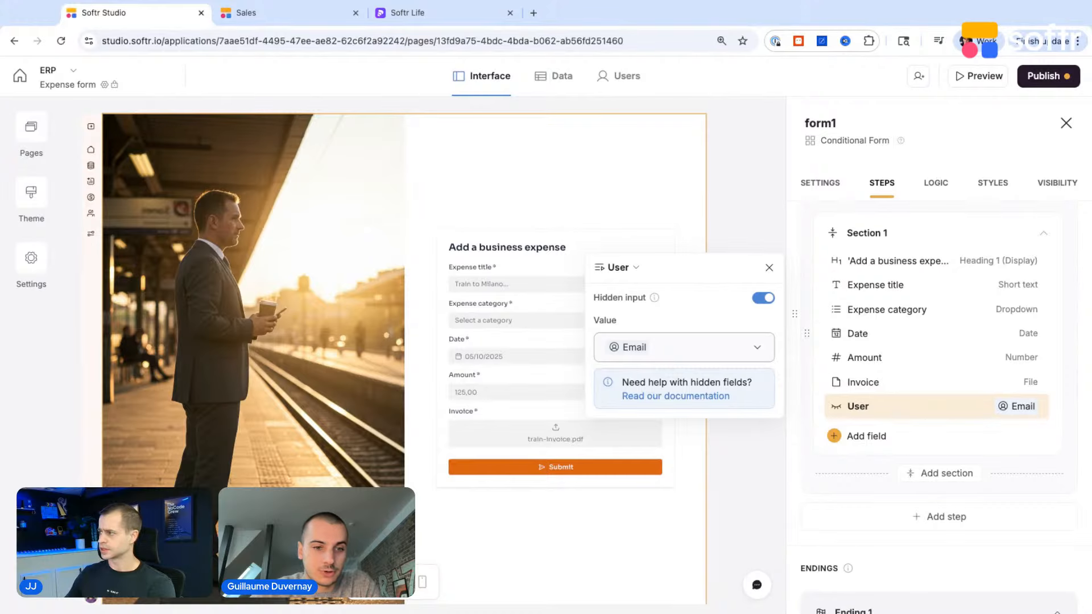
pyautogui.moveTo(655, 298)
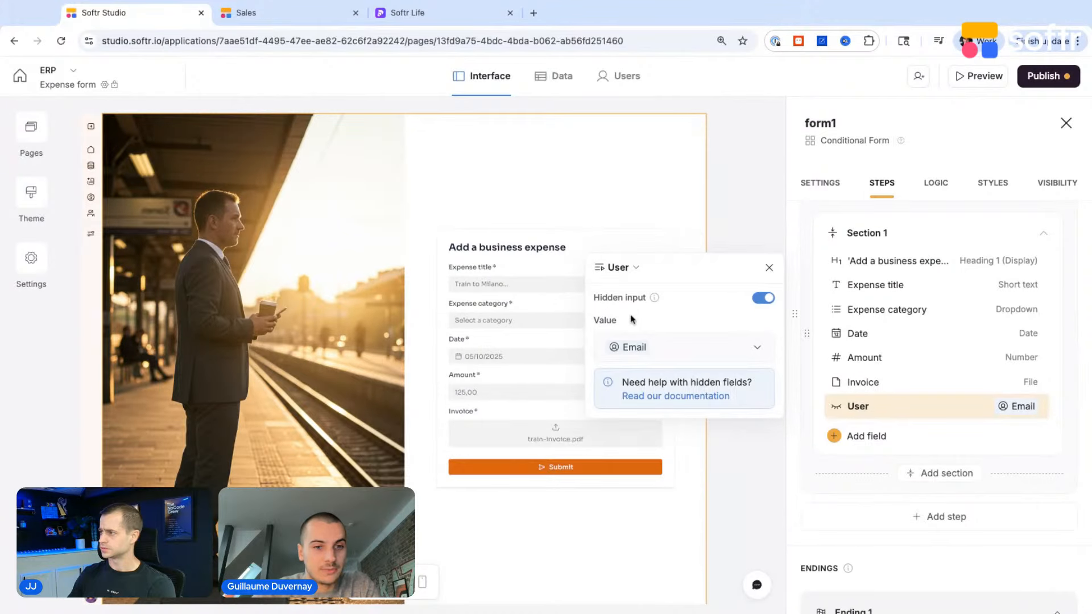
# Look over the Expenses fields and field types available for adding to the expense form
pyautogui.click(834, 436)
pyautogui.click(730, 447)
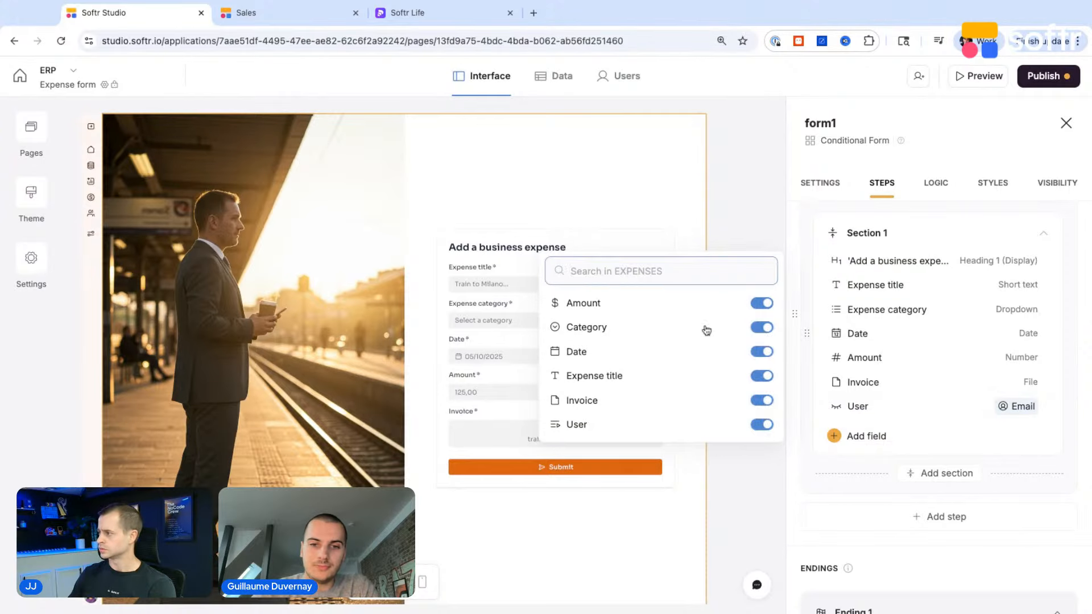
pyautogui.click(836, 438)
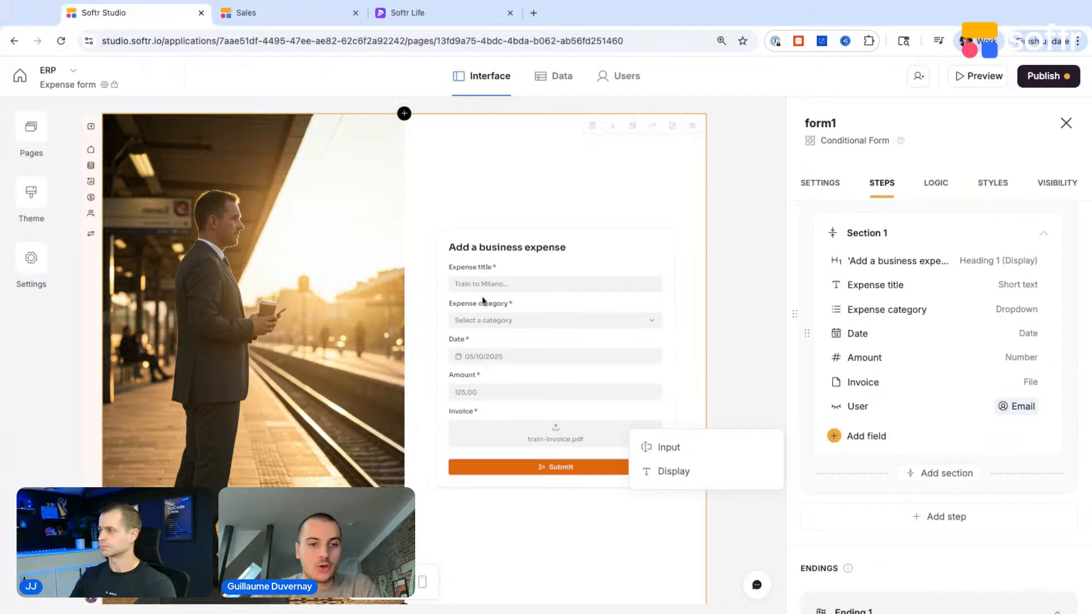
# Open the Customer detail page in the editor and select its customer item details block
pyautogui.click(31, 128)
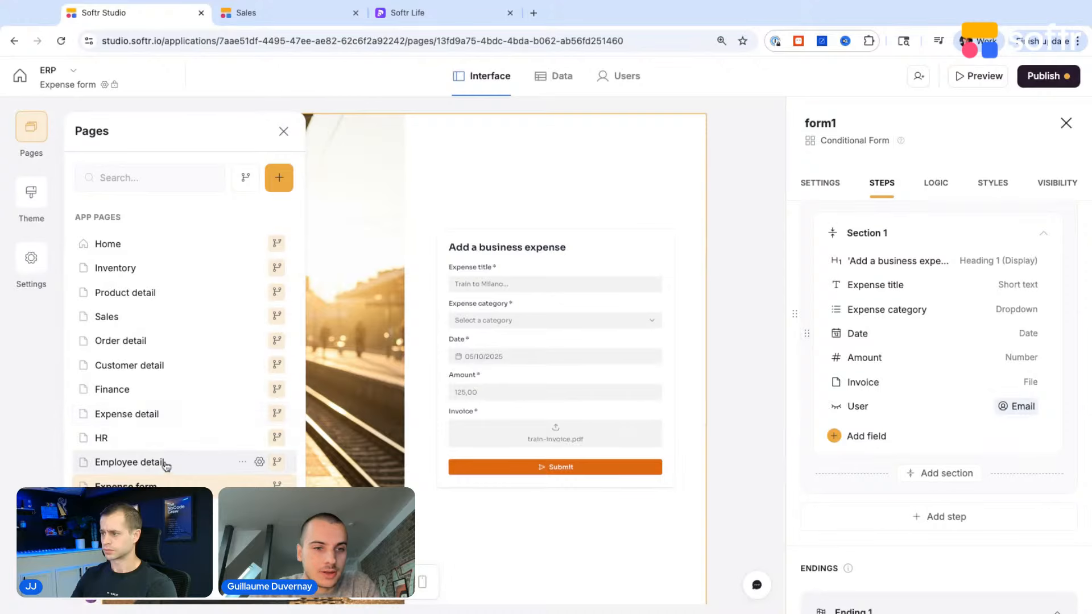
pyautogui.click(169, 376)
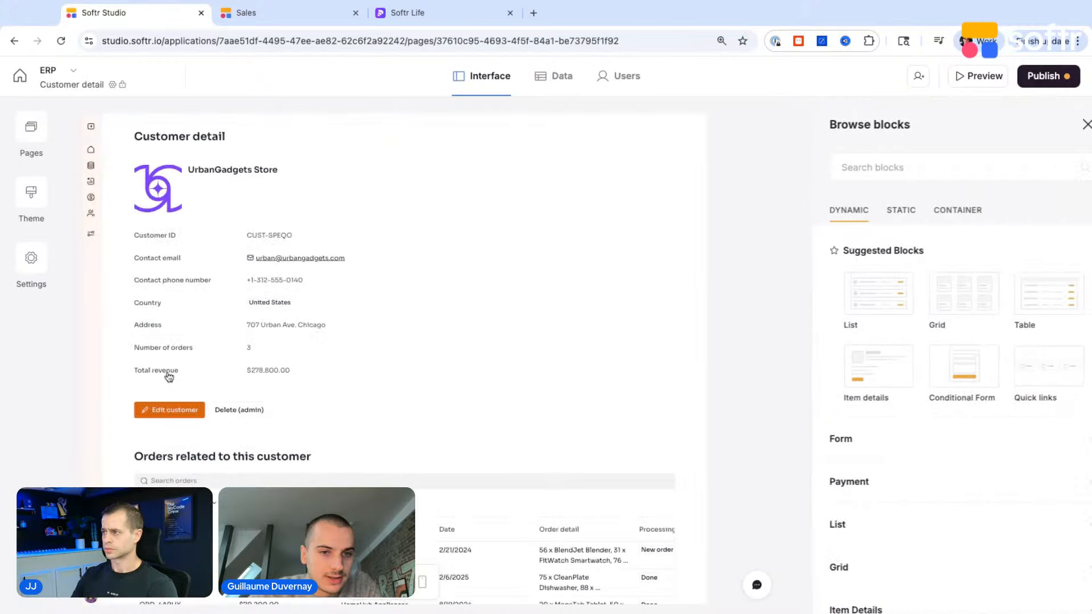
pyautogui.scroll(-1, 247, 392)
pyautogui.click(298, 392)
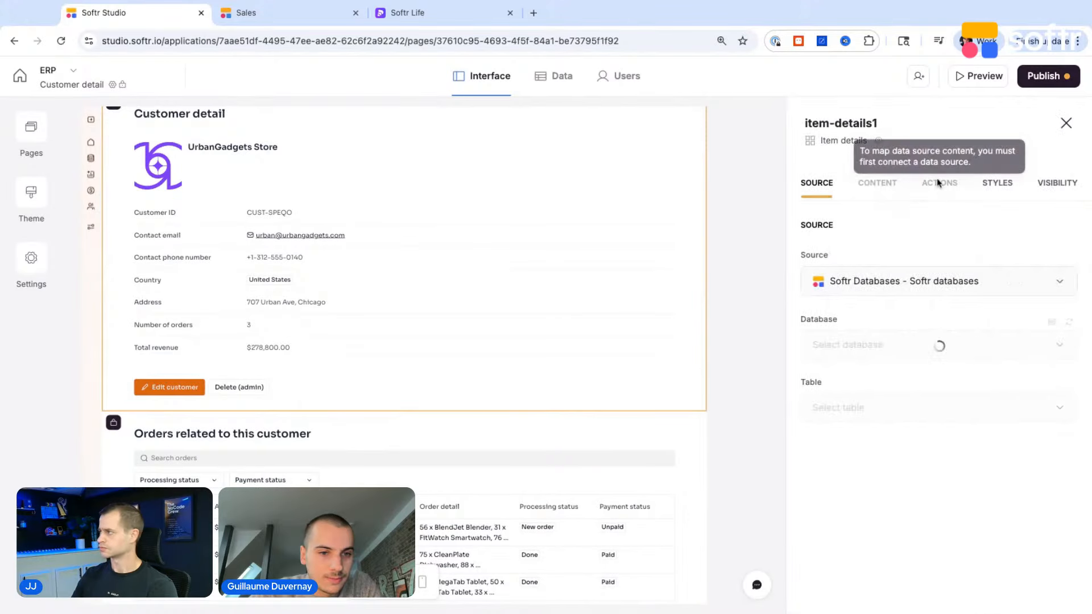
# Examine the Edit customer button's Edit record action, including its fields and update record modal settings
pyautogui.click(938, 190)
pyautogui.click(892, 263)
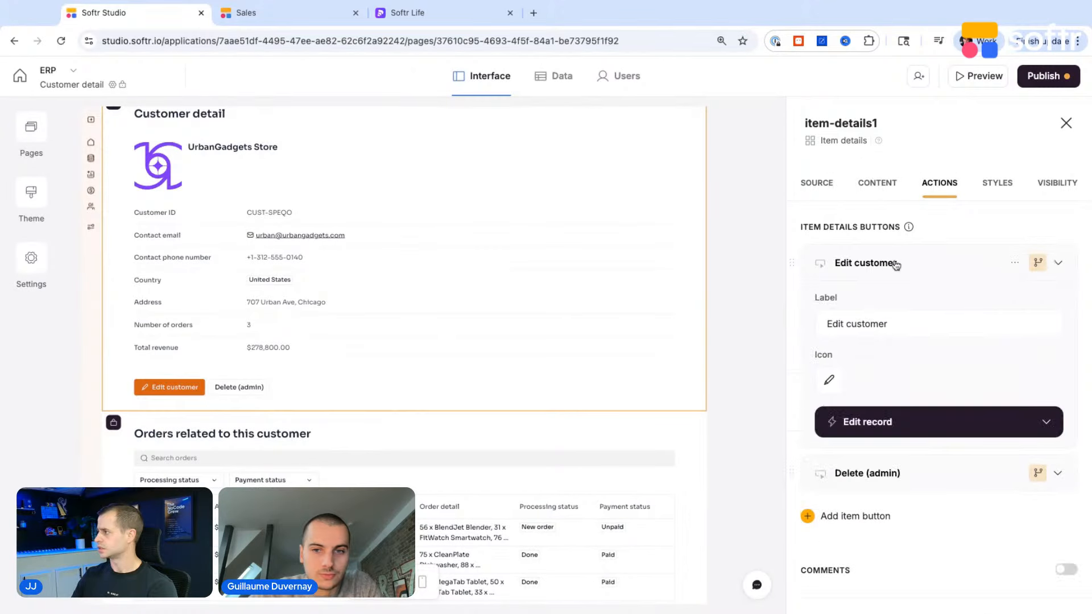
pyautogui.click(890, 419)
pyautogui.scroll(-3, 892, 418)
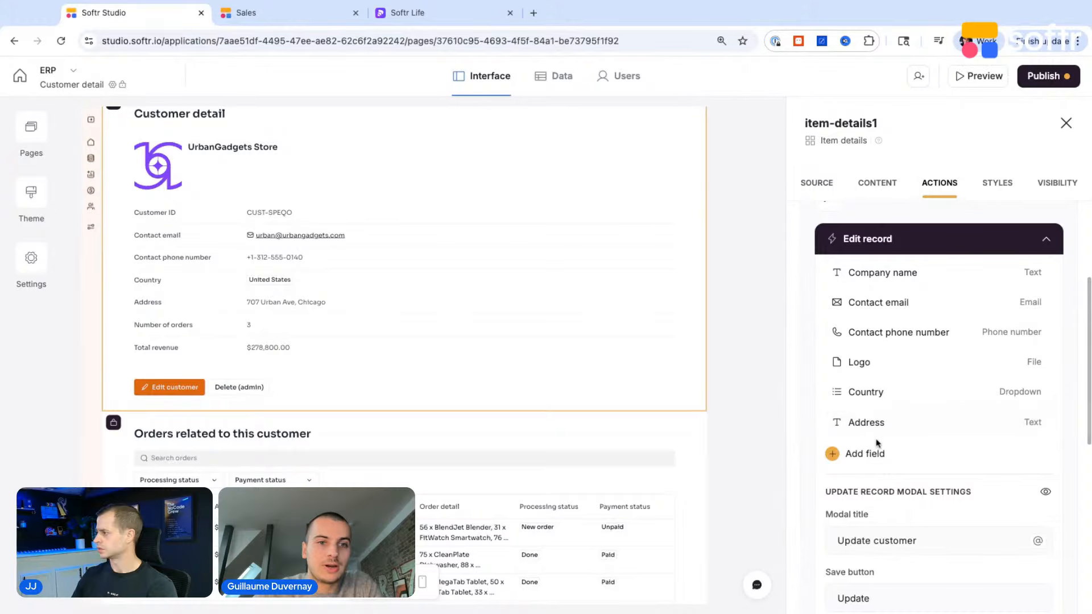
pyautogui.scroll(-4, 441, 361)
pyautogui.scroll(-3, 442, 360)
# Add an Add record topbar button to the Orders related to this customer table
pyautogui.scroll(5, 441, 360)
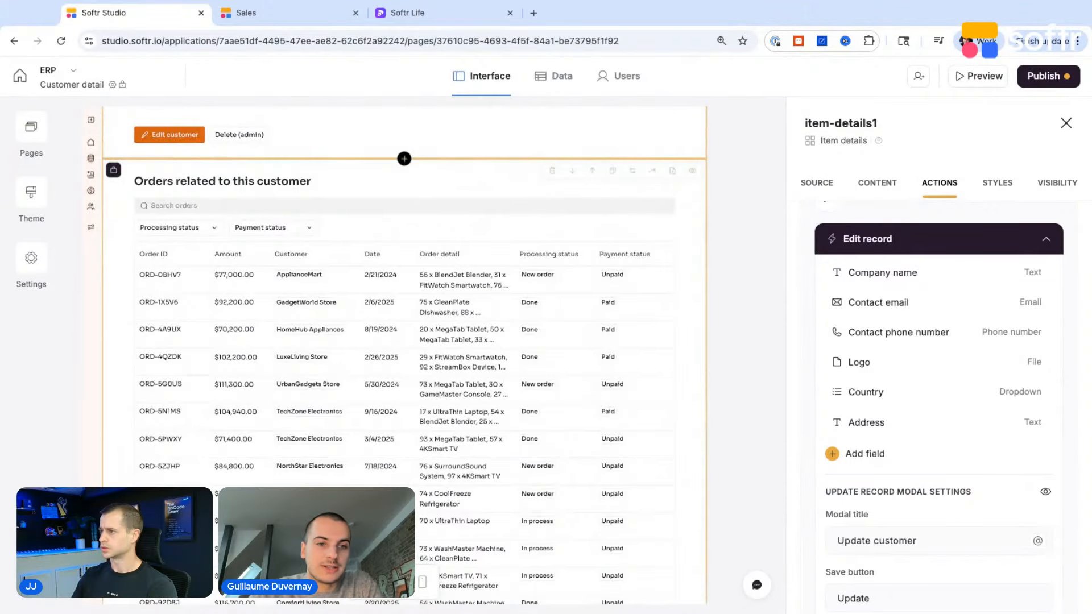
pyautogui.scroll(2, 404, 352)
pyautogui.click(654, 273)
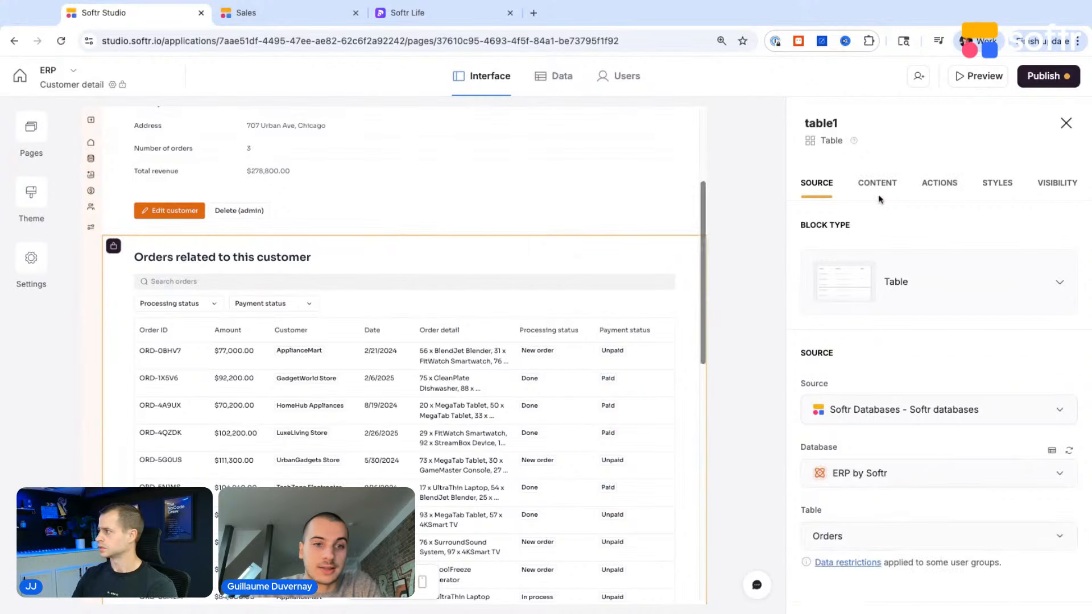
pyautogui.click(939, 182)
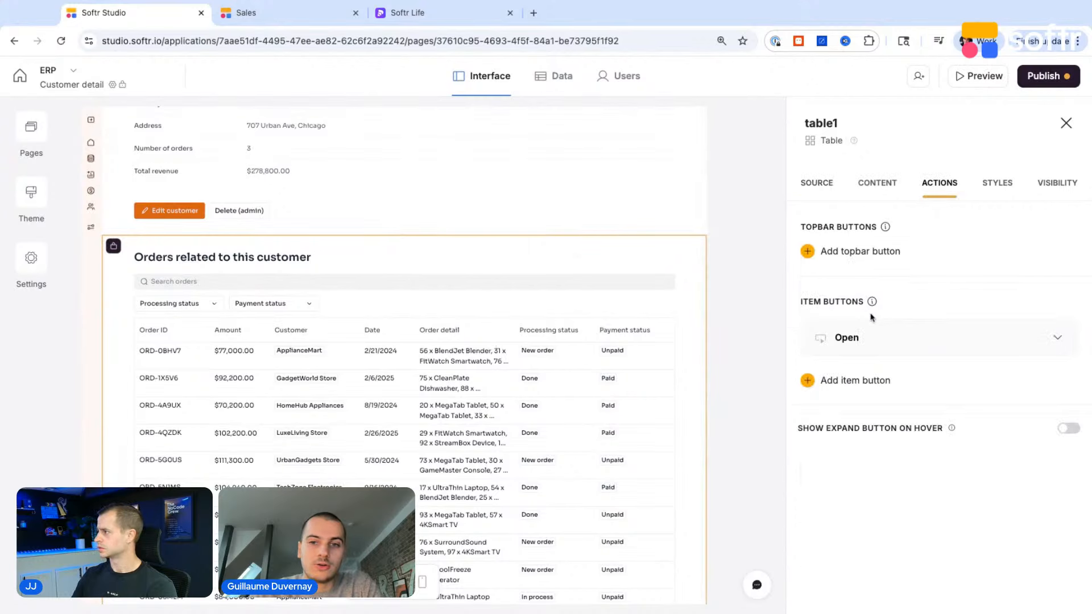
pyautogui.click(833, 253)
pyautogui.click(834, 254)
pyautogui.click(834, 254)
pyautogui.scroll(-1, 843, 313)
pyautogui.scroll(-1, 843, 313)
pyautogui.click(835, 331)
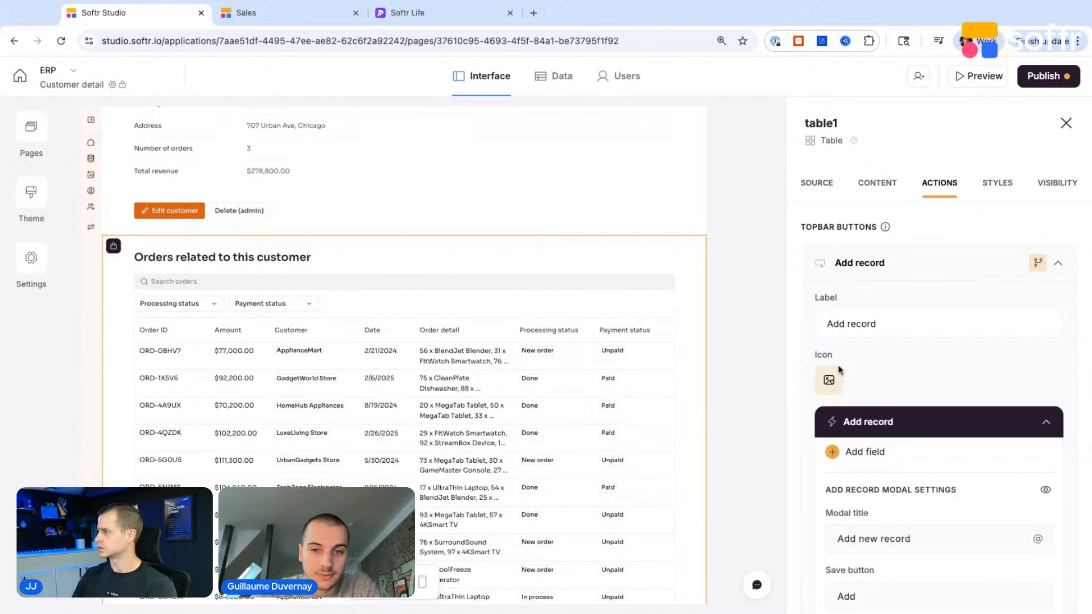
# Add the Customer field to the Add record form
pyautogui.scroll(-2, 833, 329)
pyautogui.click(832, 292)
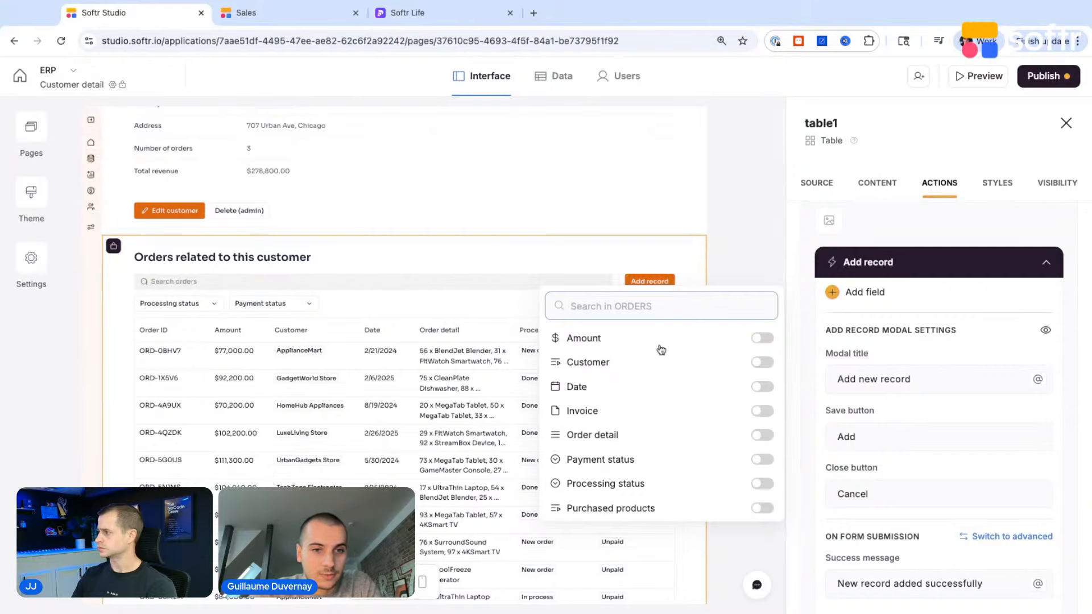
pyautogui.click(761, 363)
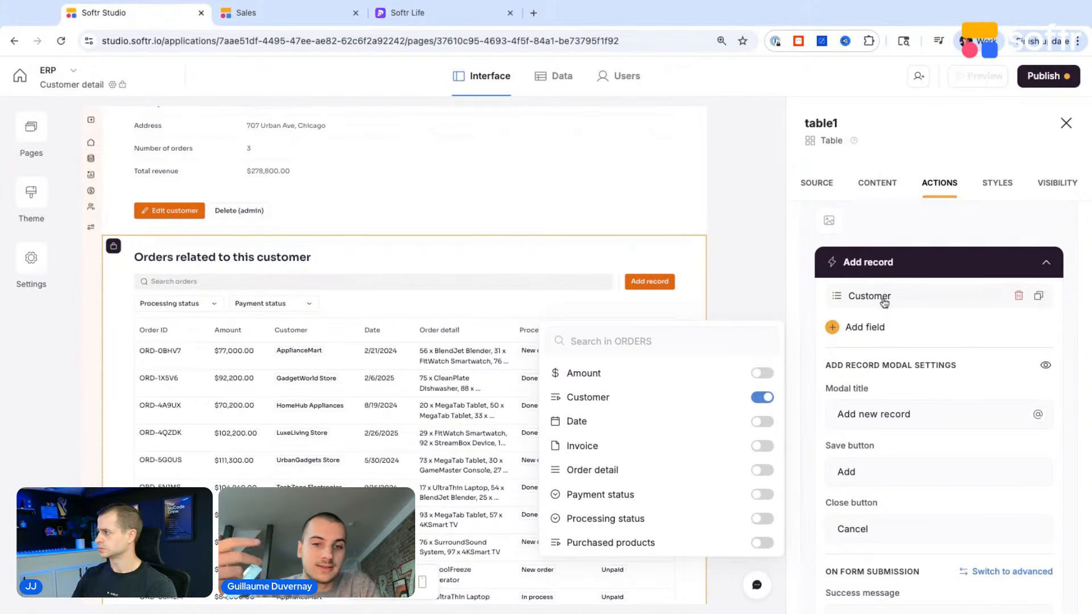
# Make the Customer field a hidden input with its value set to the details page record's Record ID
pyautogui.click(854, 296)
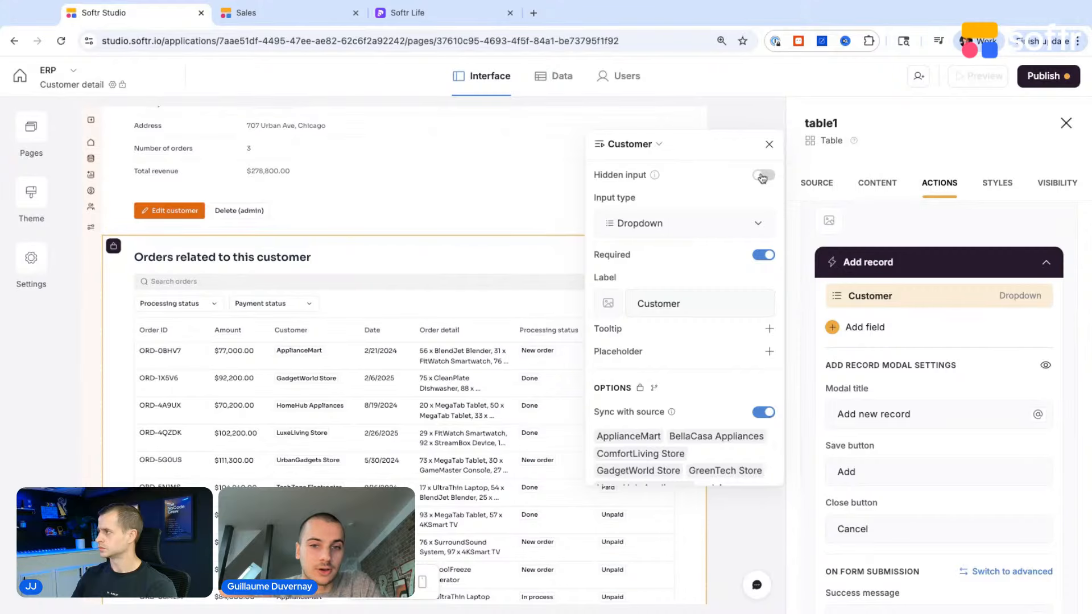
pyautogui.click(762, 176)
pyautogui.click(686, 222)
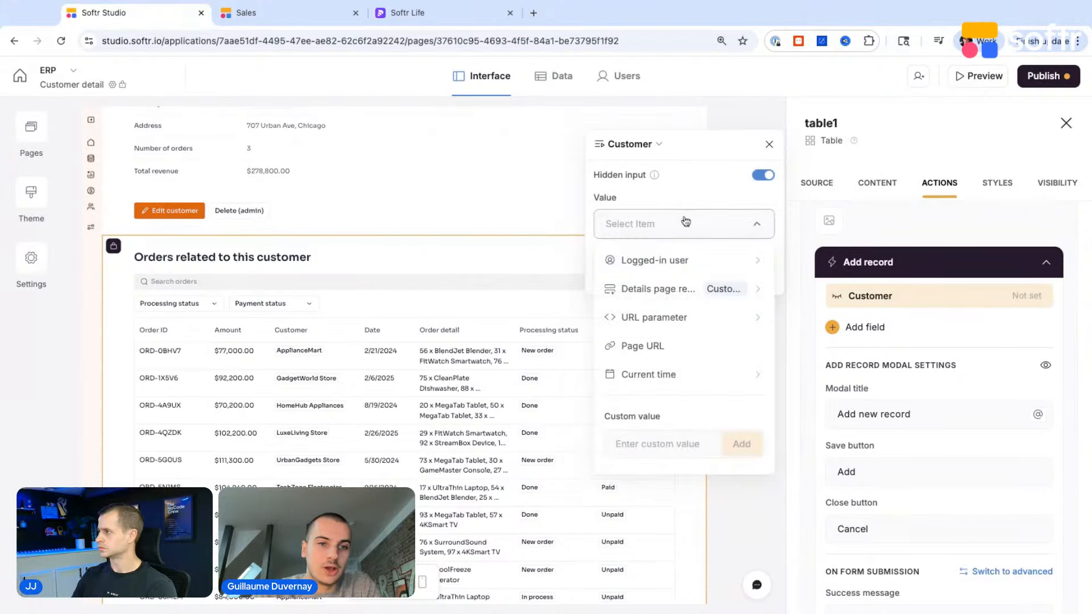
pyautogui.click(659, 291)
pyautogui.scroll(-3, 660, 353)
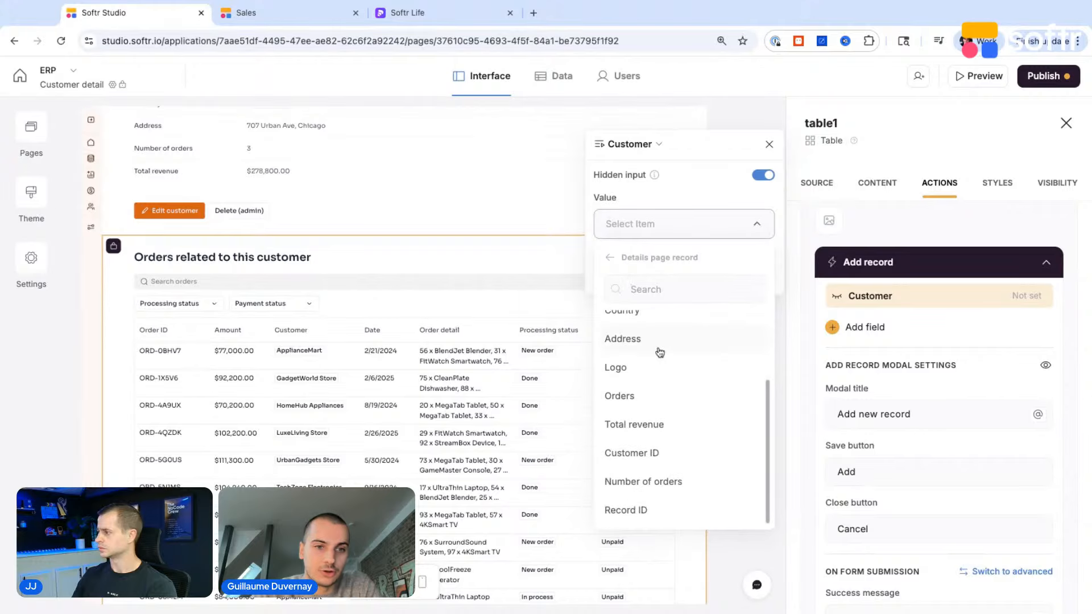
pyautogui.click(645, 508)
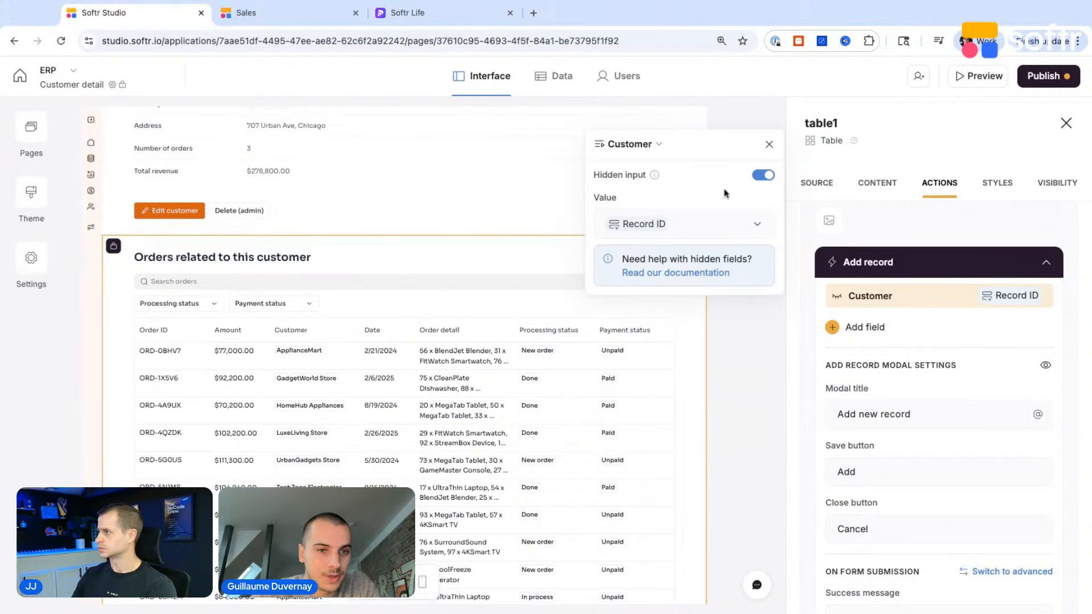
pyautogui.click(883, 304)
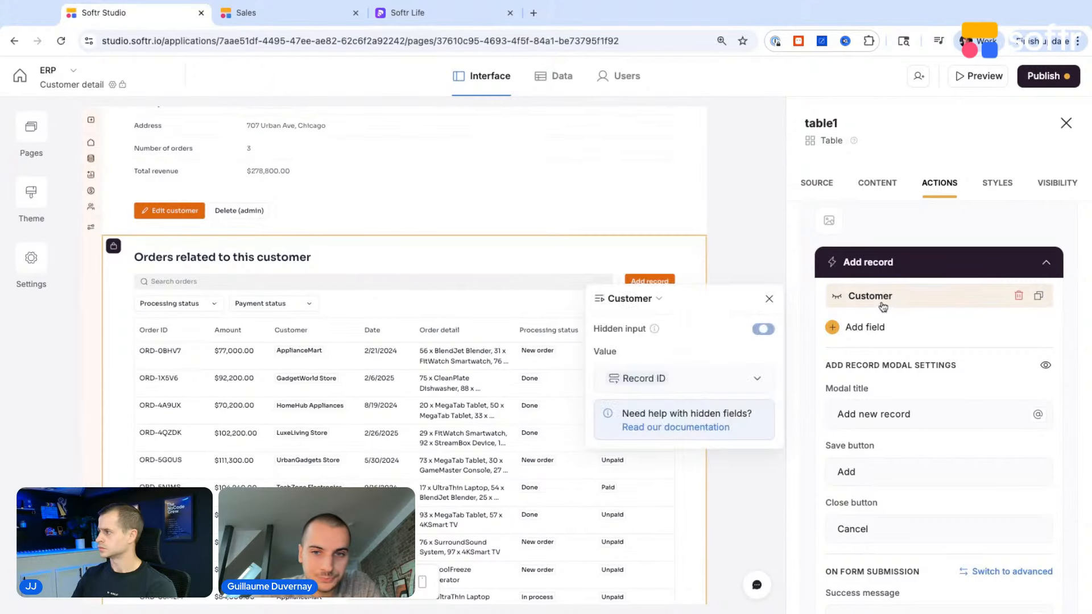
# Review the Customer detail block and the Add record action settings of the Orders related to this customer table
pyautogui.scroll(4, 410, 307)
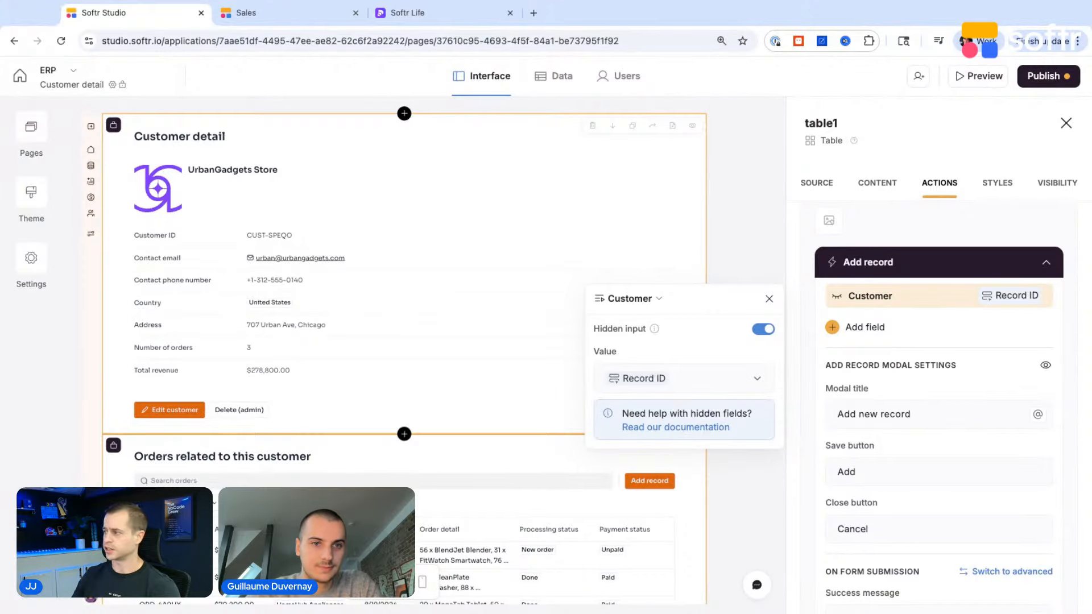
pyautogui.scroll(-1, 275, 370)
pyautogui.click(336, 307)
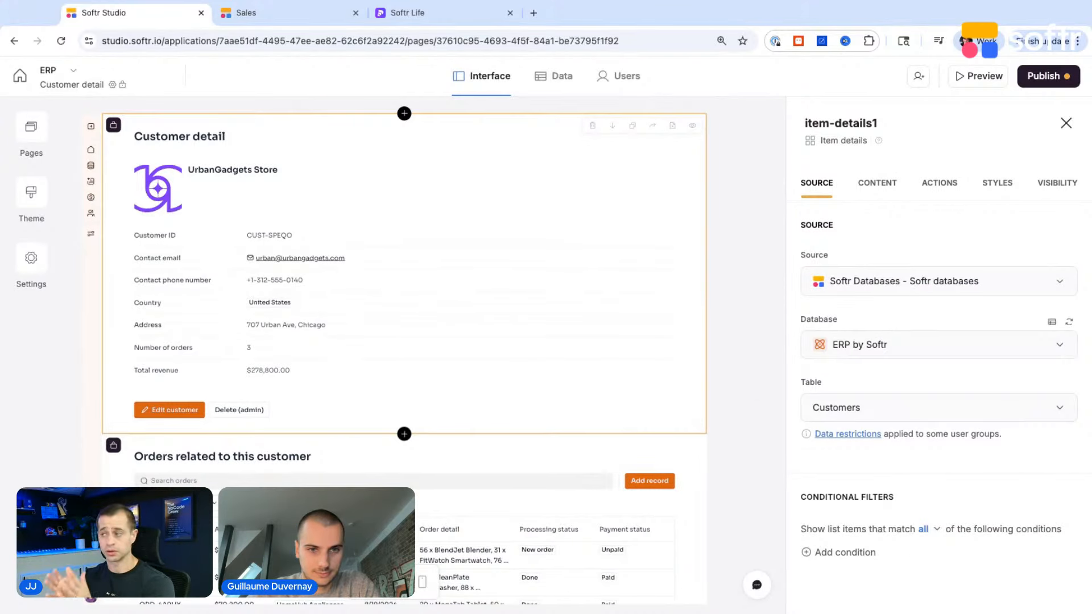
pyautogui.scroll(-5, 292, 408)
pyautogui.click(293, 433)
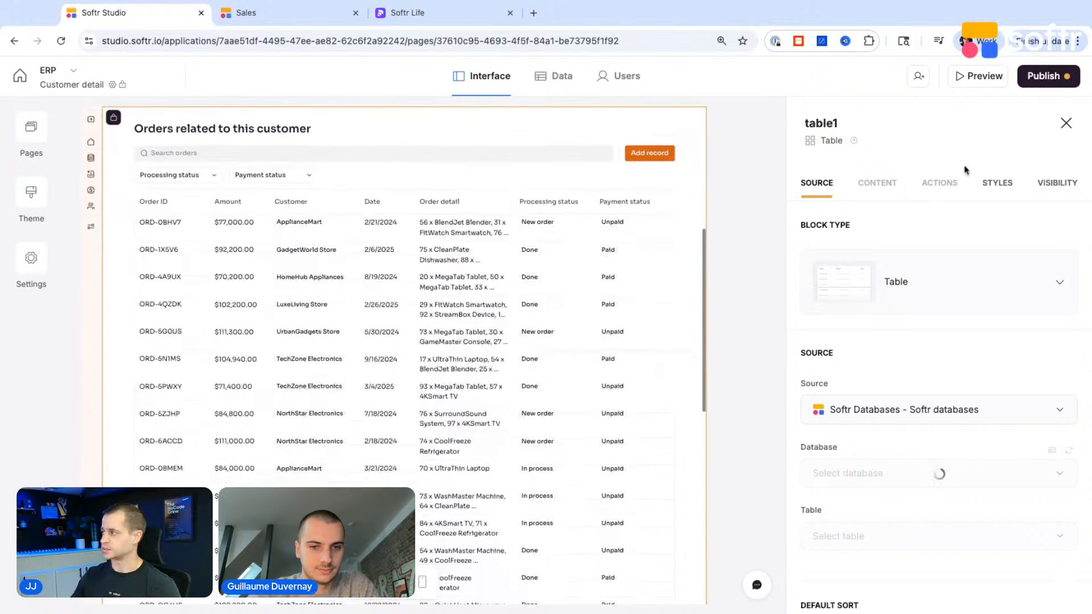
pyautogui.click(940, 184)
pyautogui.click(895, 260)
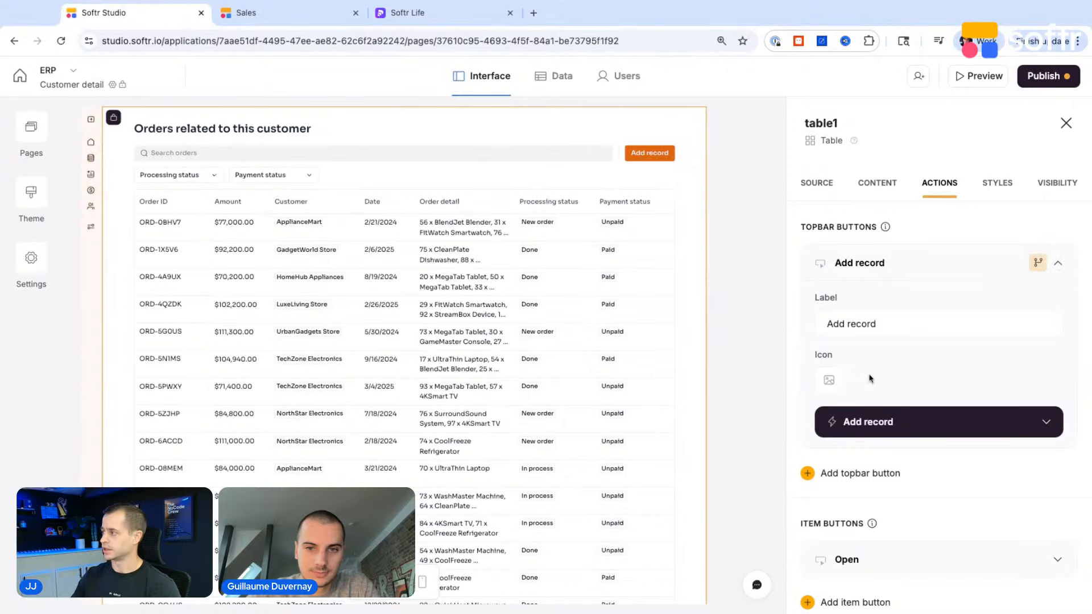
pyautogui.click(865, 421)
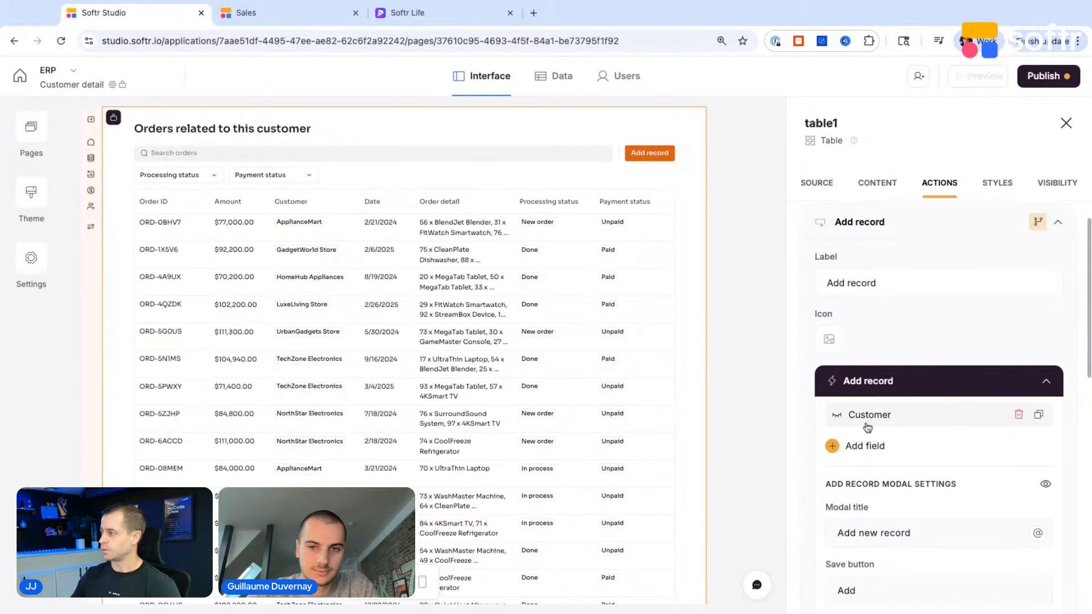
pyautogui.scroll(5, 669, 409)
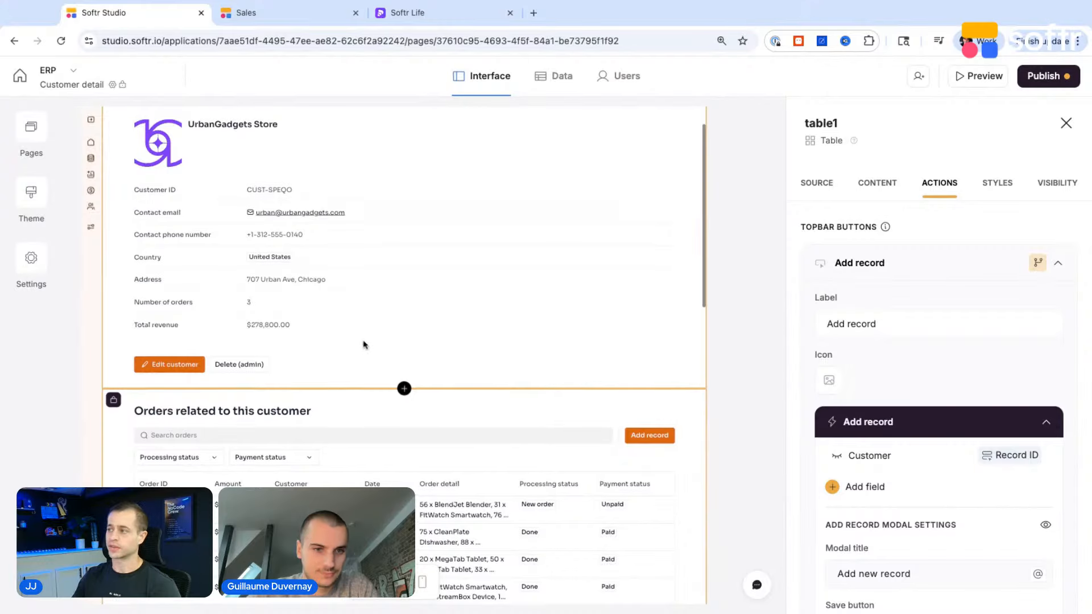
pyautogui.scroll(1, 336, 251)
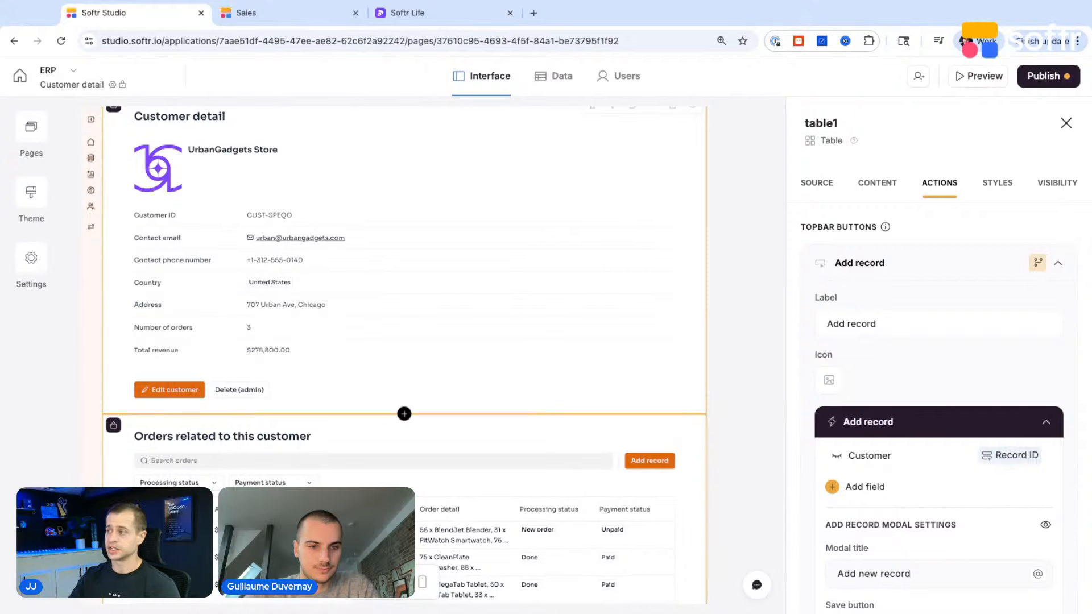
# Examine the value sources available for the hidden Customer field, including the details page record's fields
pyautogui.click(886, 462)
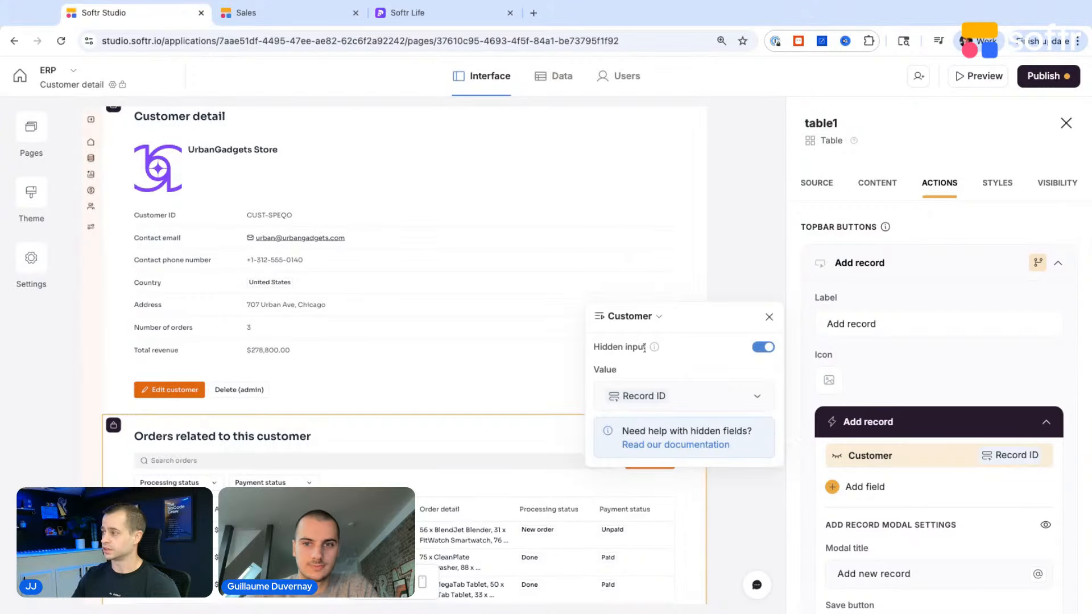
pyautogui.click(659, 396)
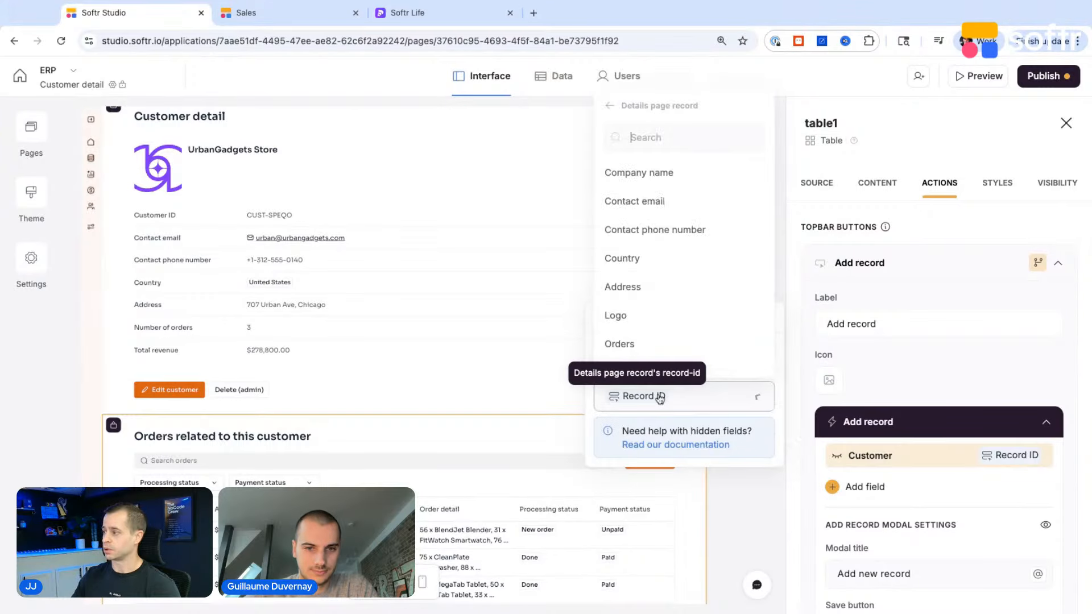
pyautogui.click(607, 107)
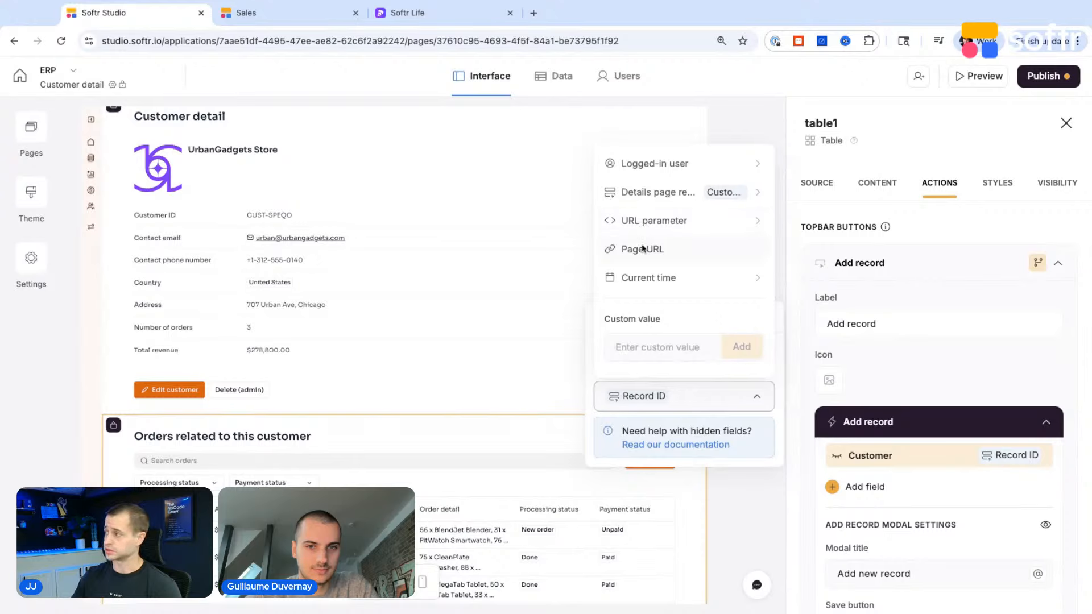
pyautogui.click(658, 192)
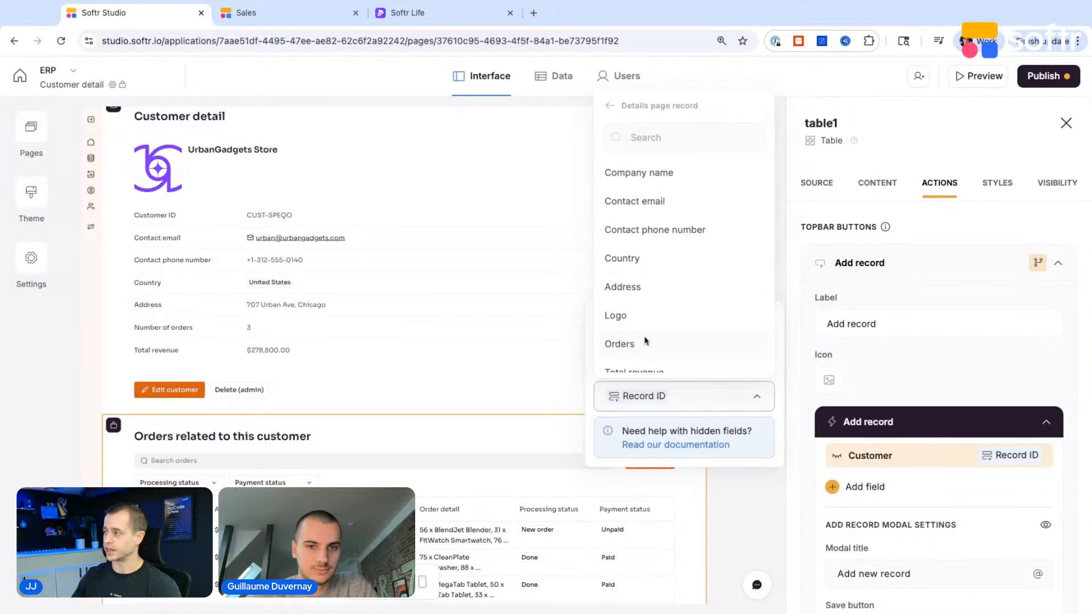
pyautogui.scroll(-2, 646, 341)
pyautogui.scroll(2, 646, 341)
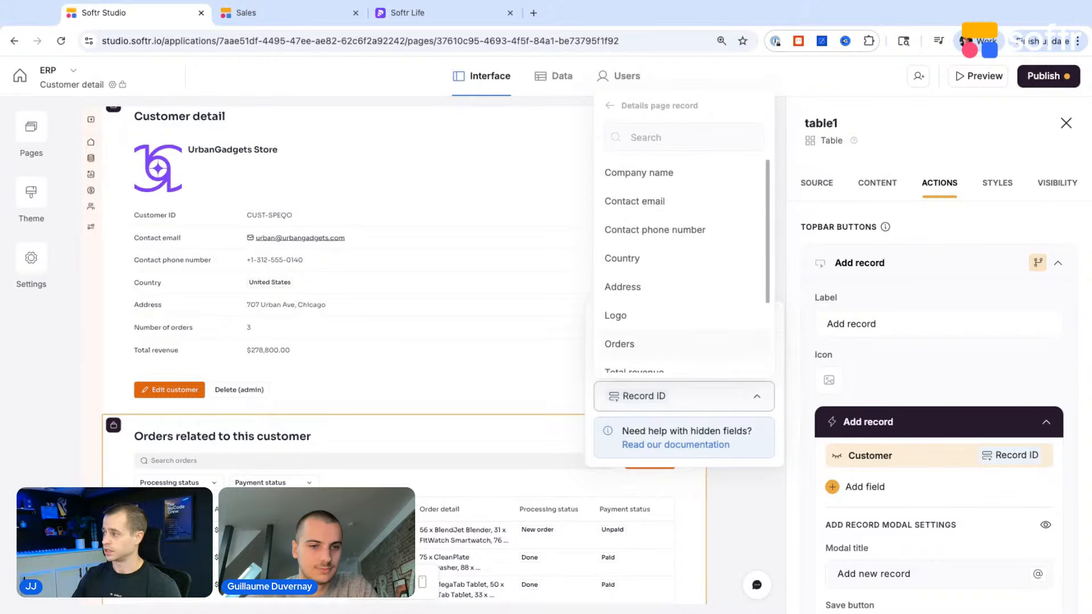
pyautogui.click(777, 425)
pyautogui.scroll(-3, 625, 455)
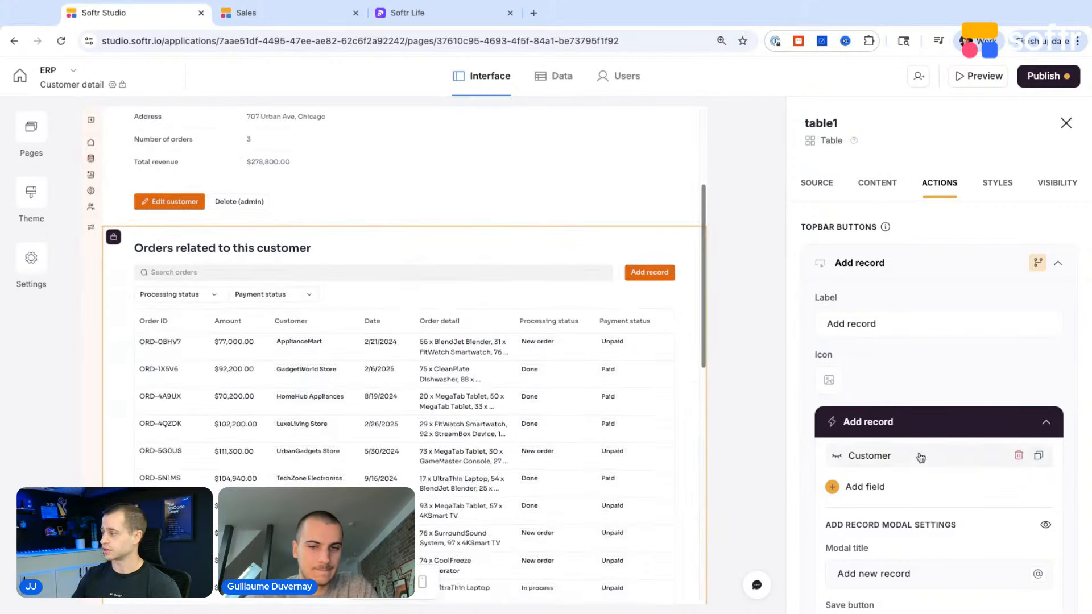
pyautogui.scroll(1, 555, 409)
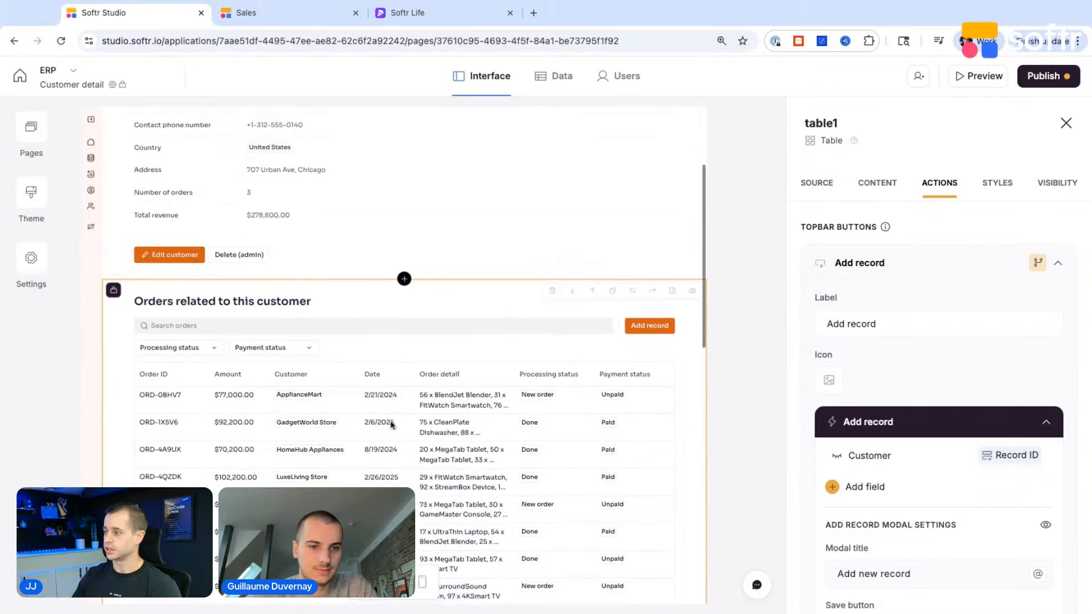
pyautogui.scroll(3, 353, 398)
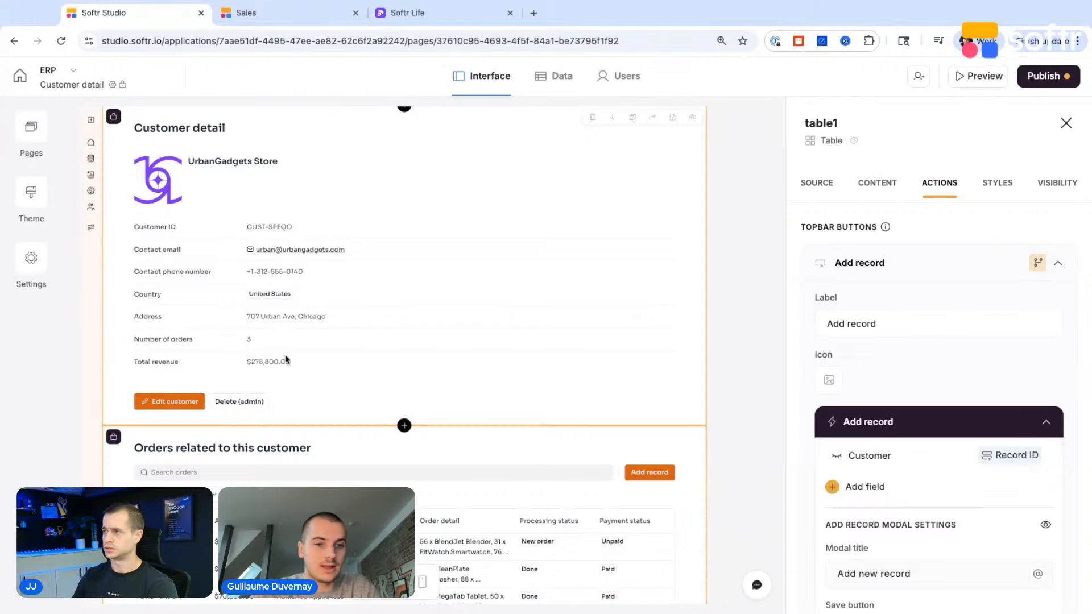
# Add the Amount and Date fields to the Add record form, with Amount placed before Date
pyautogui.scroll(-3, 286, 359)
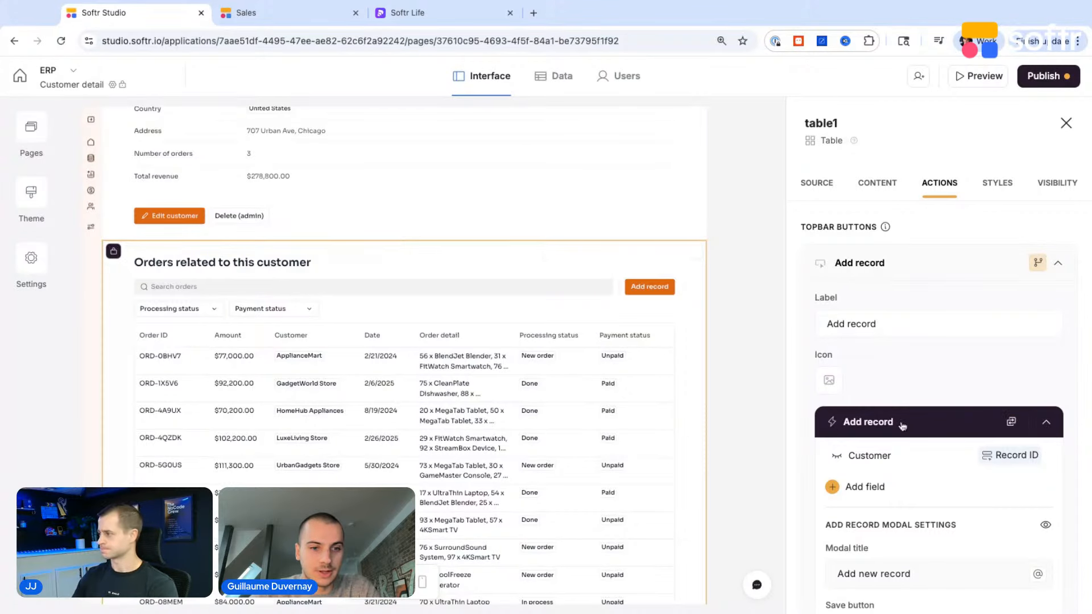
pyautogui.click(864, 487)
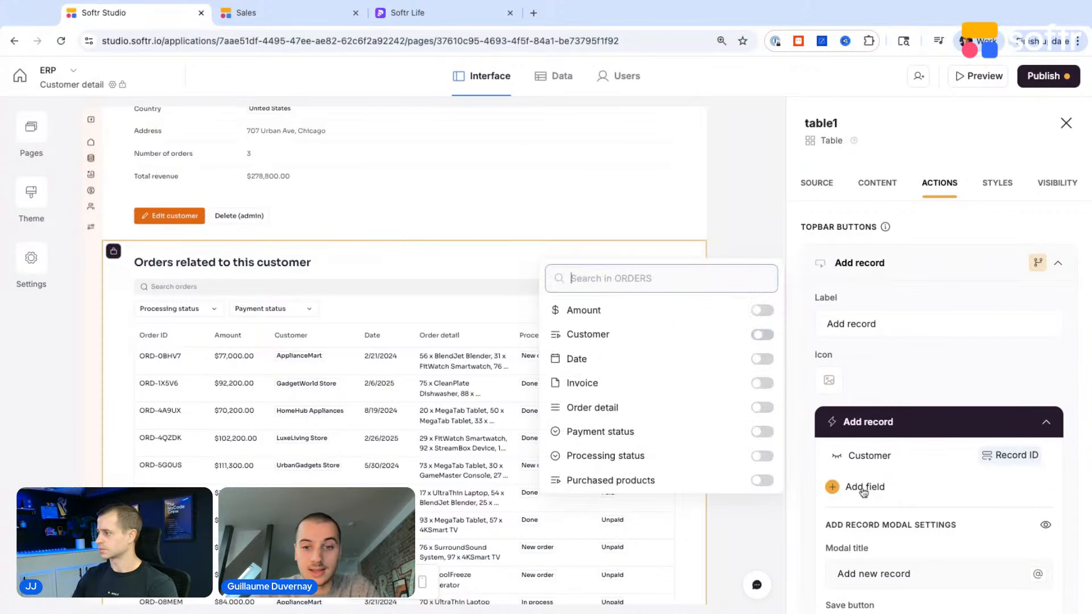
pyautogui.click(761, 360)
pyautogui.click(761, 340)
pyautogui.scroll(-1, 752, 467)
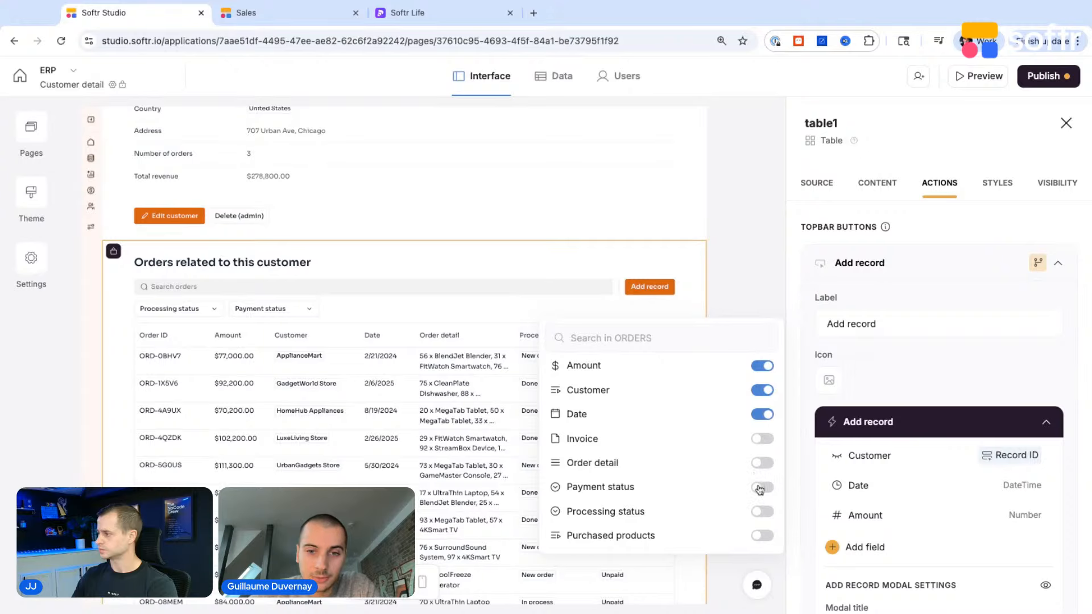
pyautogui.click(571, 415)
pyautogui.click(571, 415)
# Make the Date field a hidden input with its value set to Current date & time
pyautogui.click(892, 514)
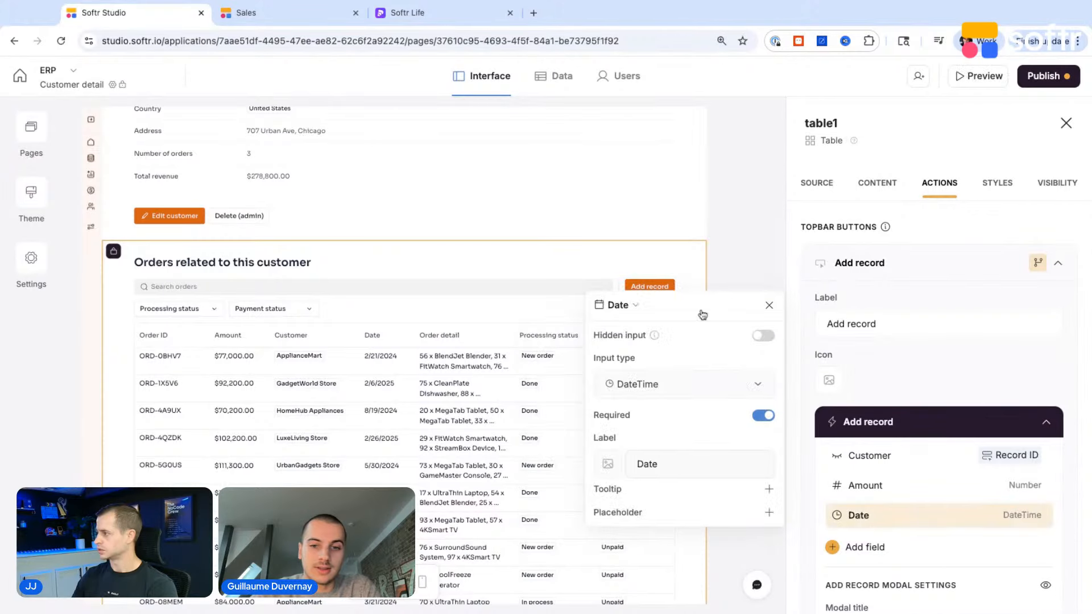
pyautogui.click(762, 336)
pyautogui.click(658, 456)
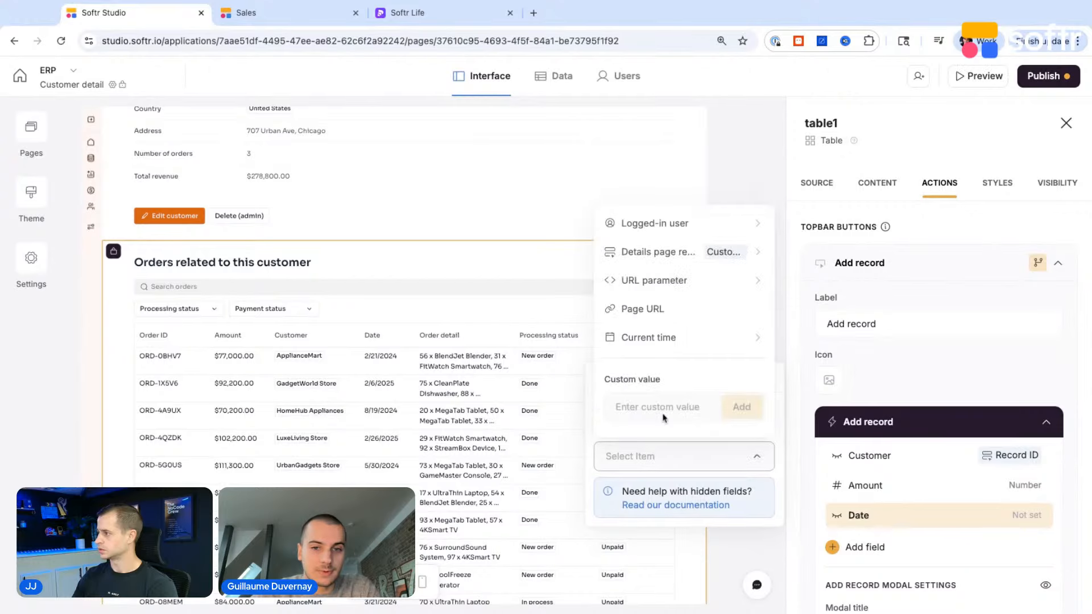
pyautogui.click(671, 335)
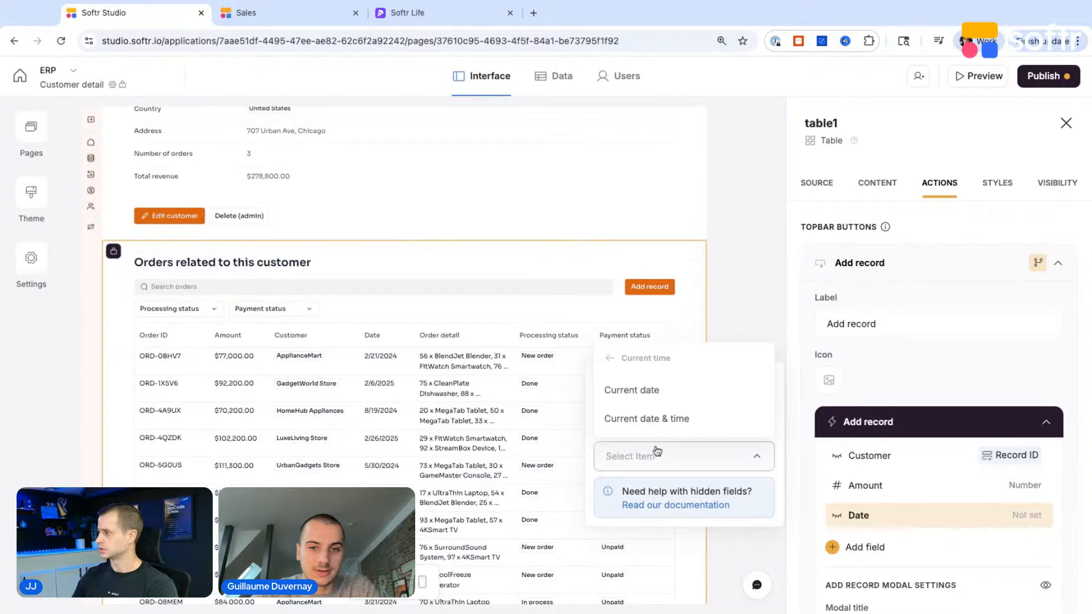
pyautogui.click(653, 420)
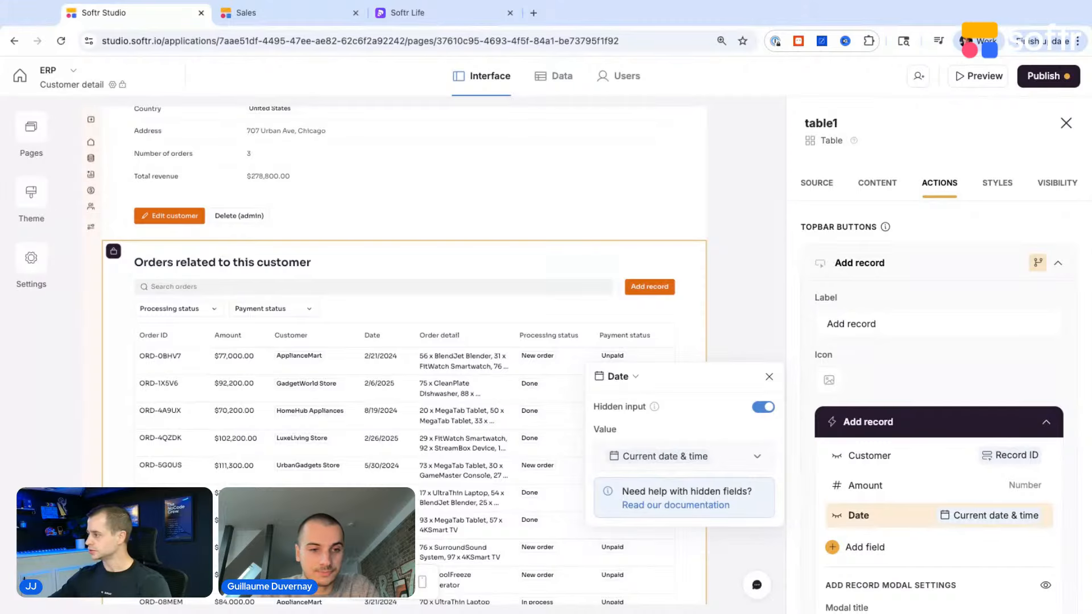
# Add the Order detail field to the Add record form
pyautogui.click(826, 546)
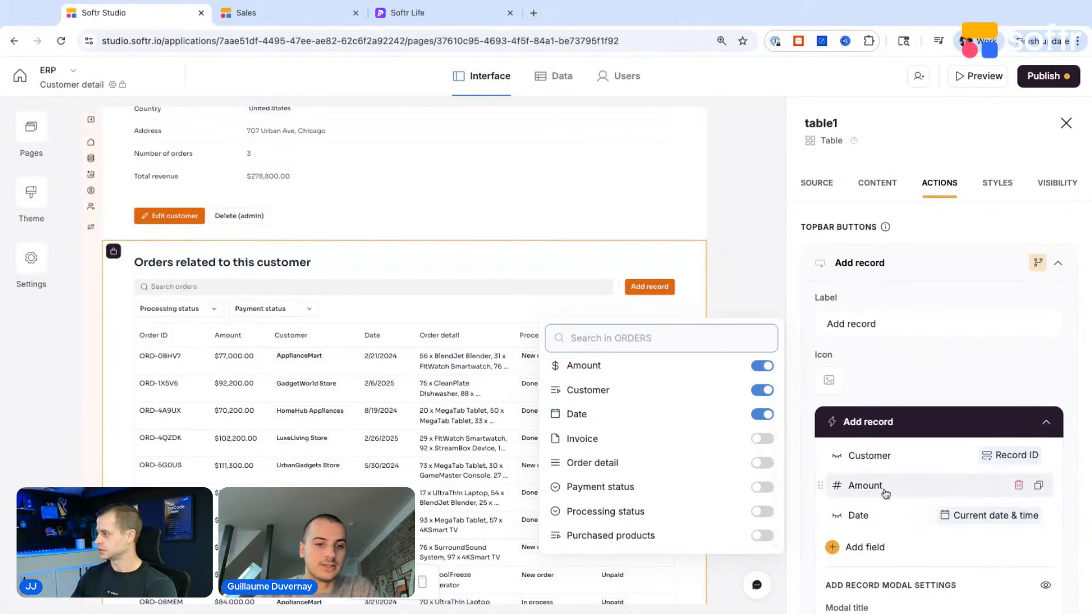
pyautogui.click(762, 464)
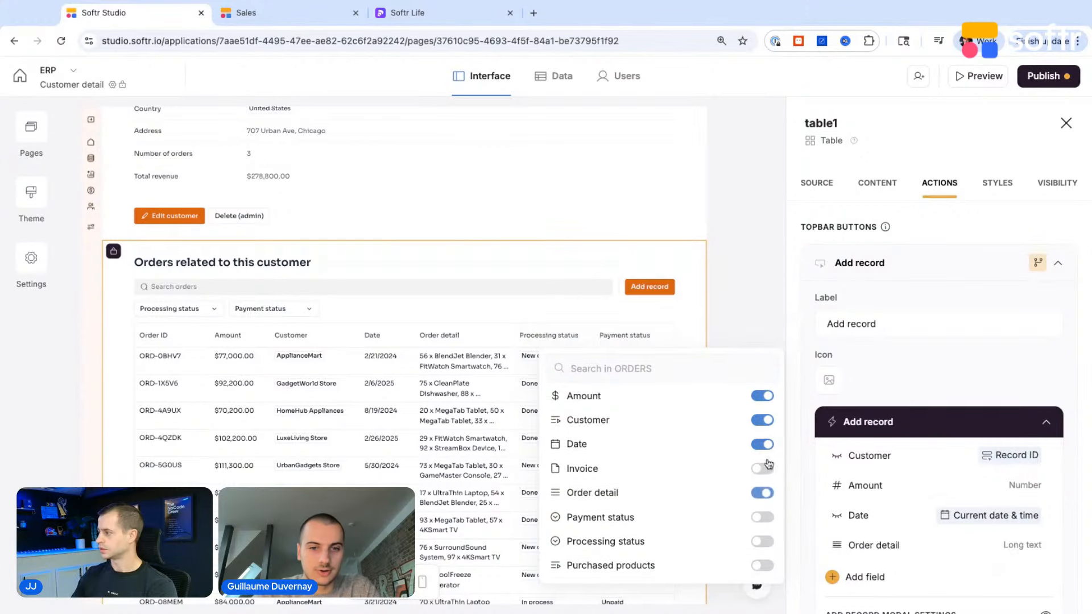
pyautogui.scroll(-3, 836, 514)
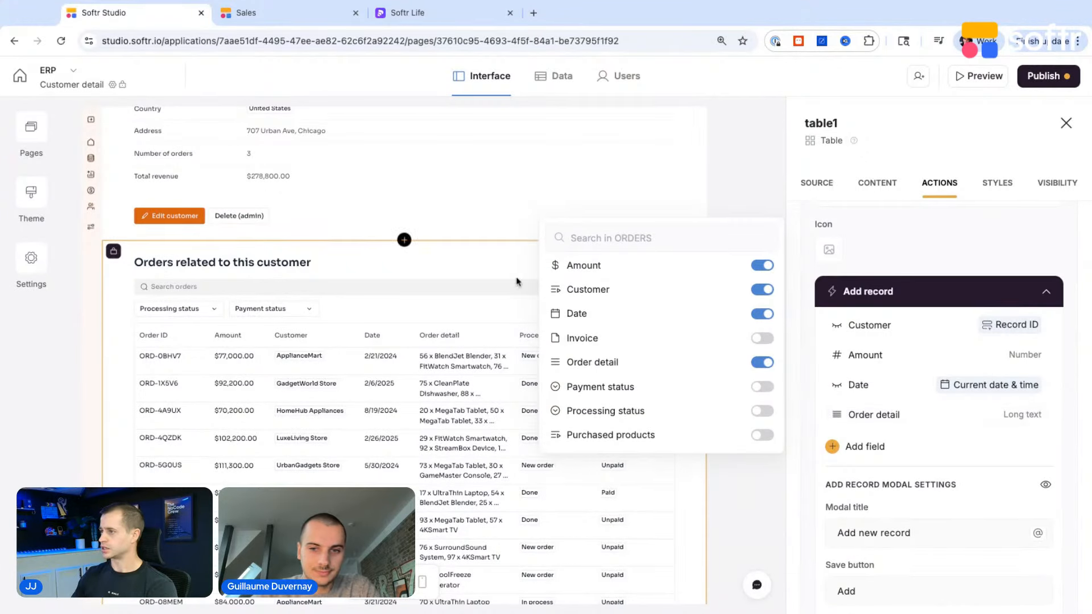
pyautogui.scroll(4, 373, 301)
pyautogui.click(368, 295)
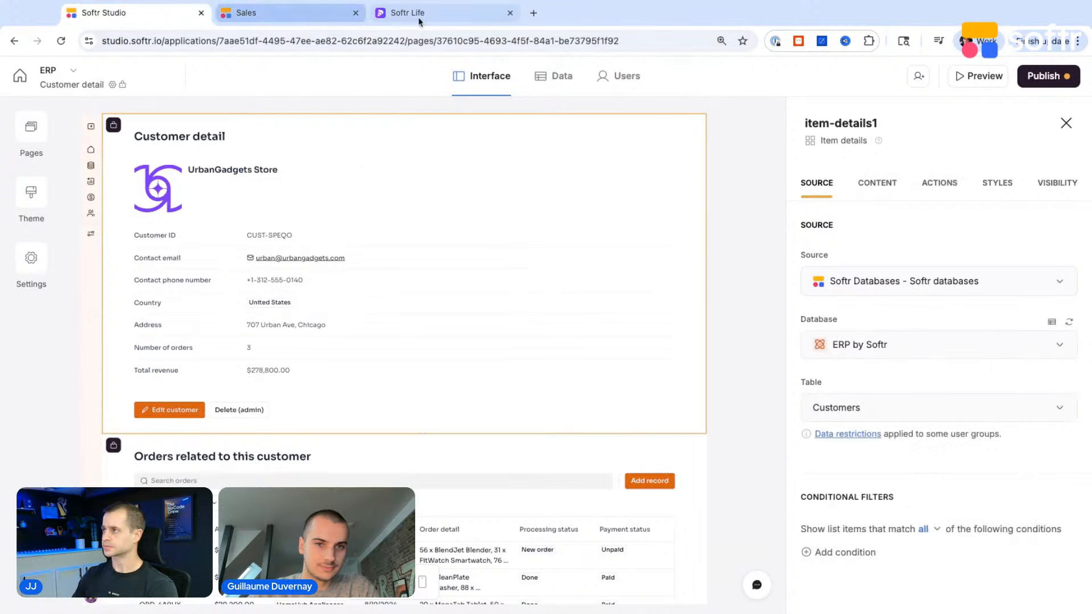
# Check the list of tips in the Softr Life presentation and return to Softr Studio
pyautogui.click(401, 19)
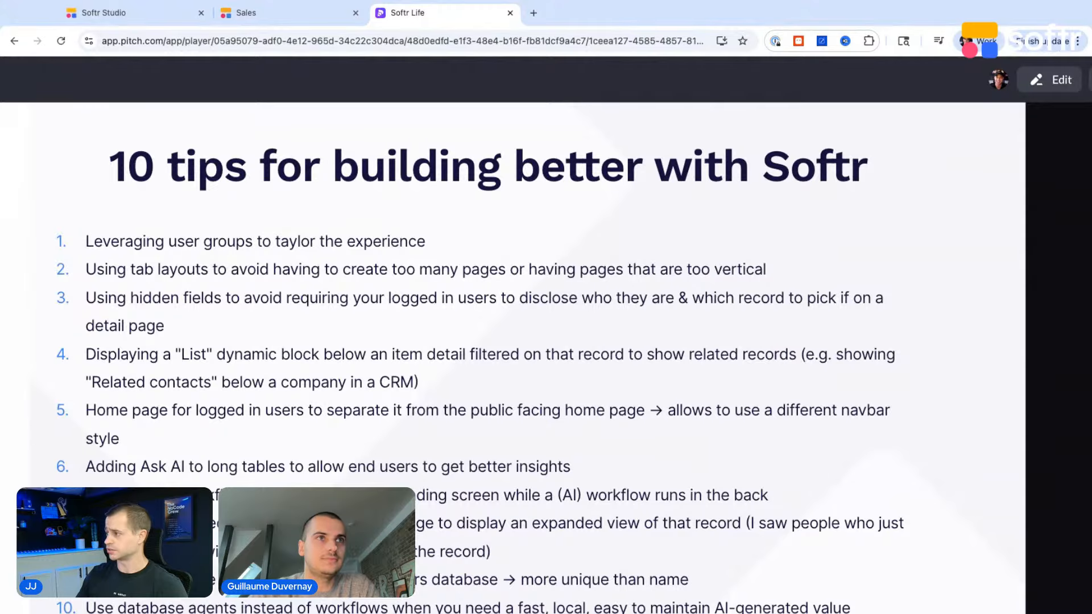
pyautogui.click(232, 13)
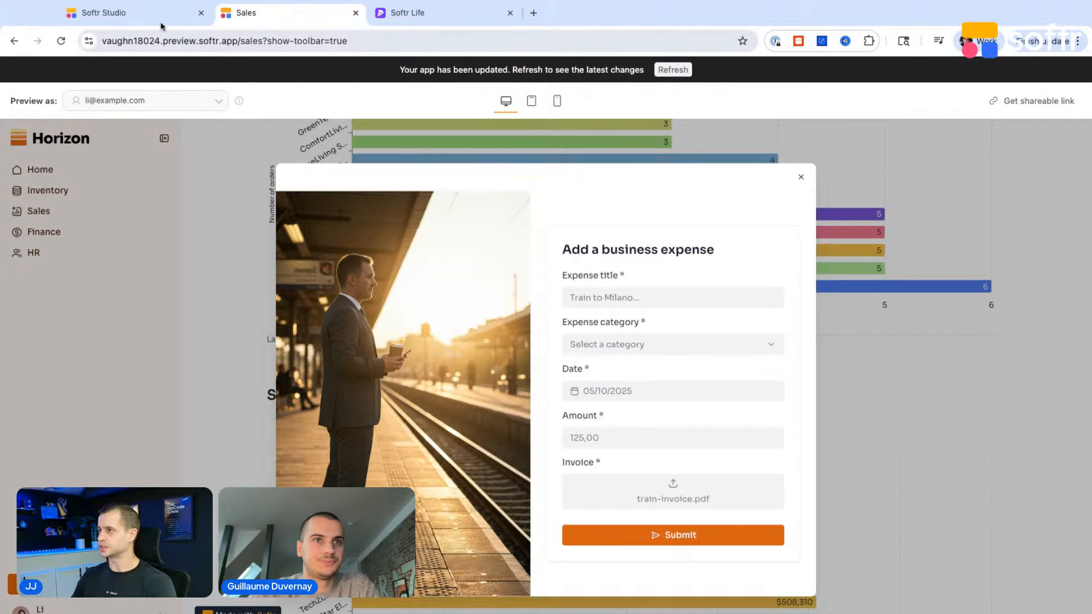
pyautogui.click(102, 13)
# Compare the Customer detail block with the Orders related to this customer table below it, including both blocks' source settings
pyautogui.scroll(-3, 365, 383)
pyautogui.scroll(3, 362, 382)
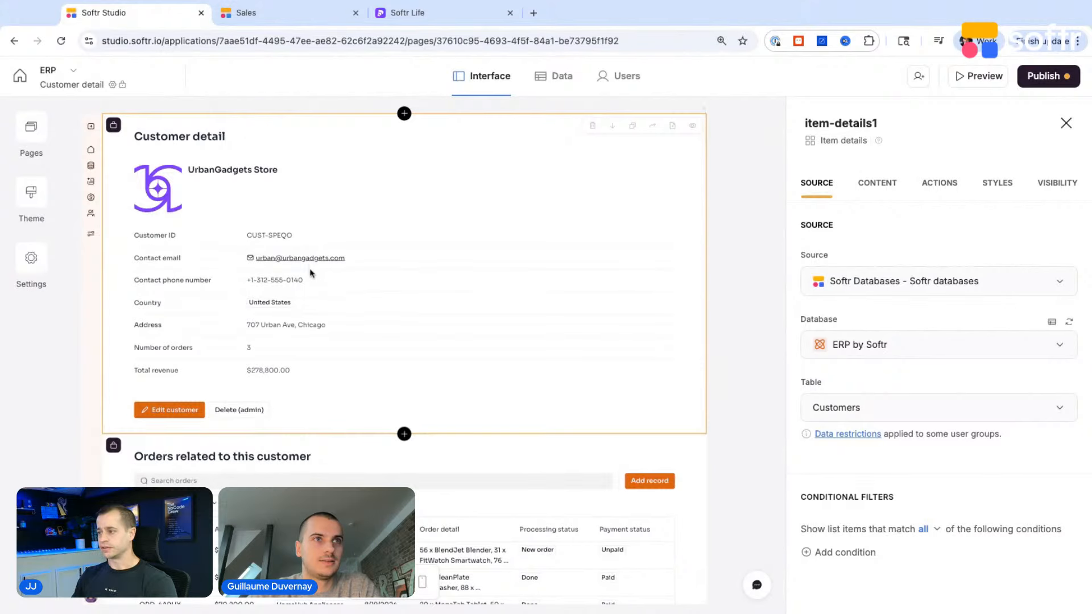
pyautogui.scroll(-5, 312, 273)
pyautogui.click(303, 338)
pyautogui.scroll(5, 297, 346)
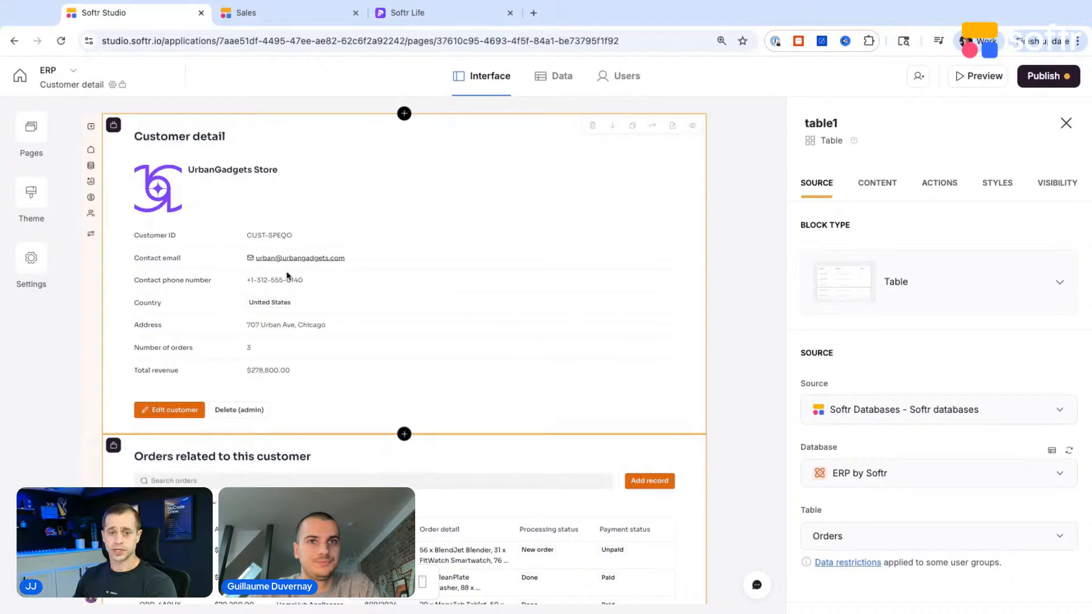
pyautogui.scroll(-1, 424, 239)
pyautogui.scroll(1, 398, 236)
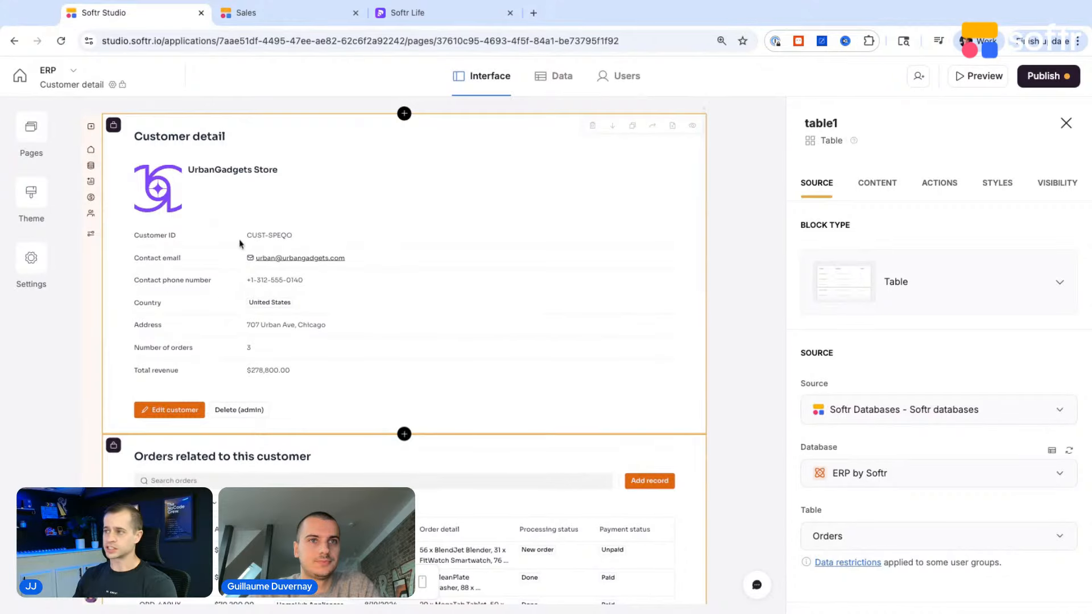
pyautogui.scroll(-1, 309, 251)
pyautogui.scroll(1, 310, 250)
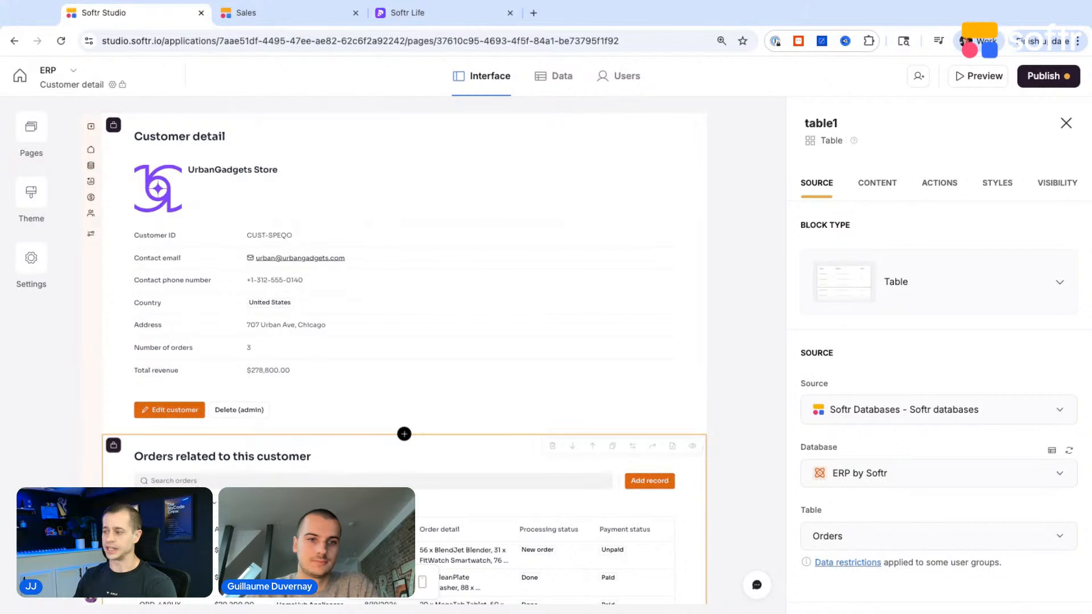
pyautogui.scroll(-3, 233, 476)
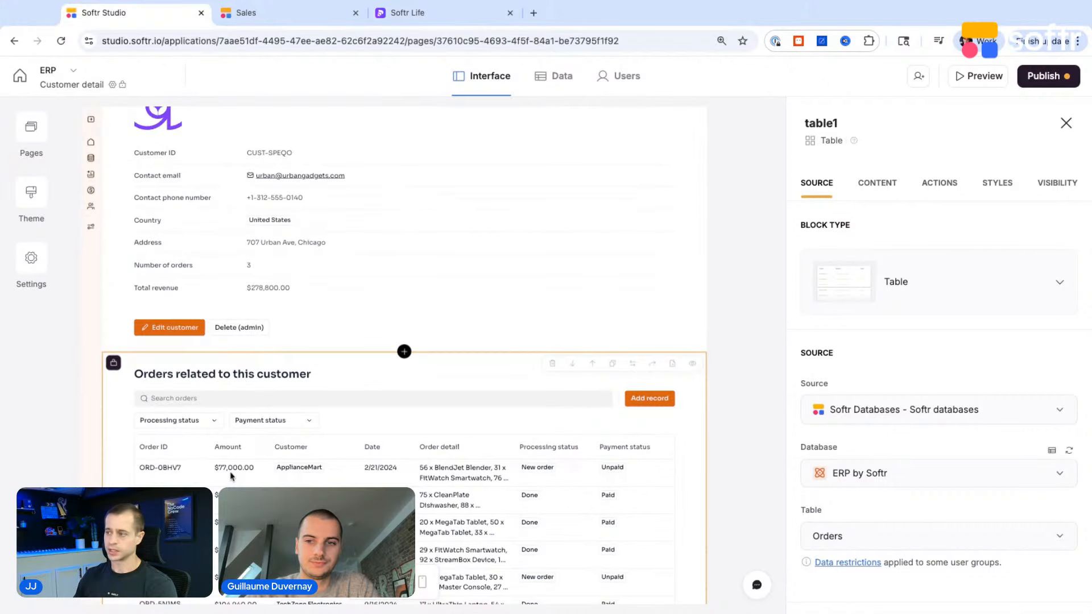
pyautogui.scroll(-5, 232, 476)
pyautogui.scroll(6, 284, 398)
pyautogui.click(324, 356)
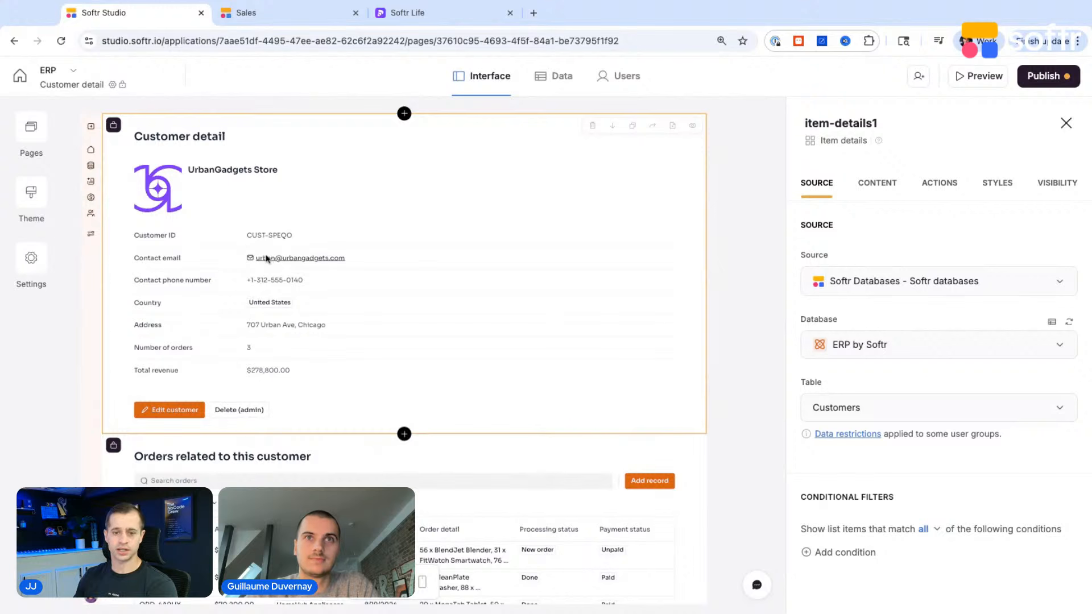
pyautogui.scroll(-2, 267, 259)
pyautogui.click(231, 471)
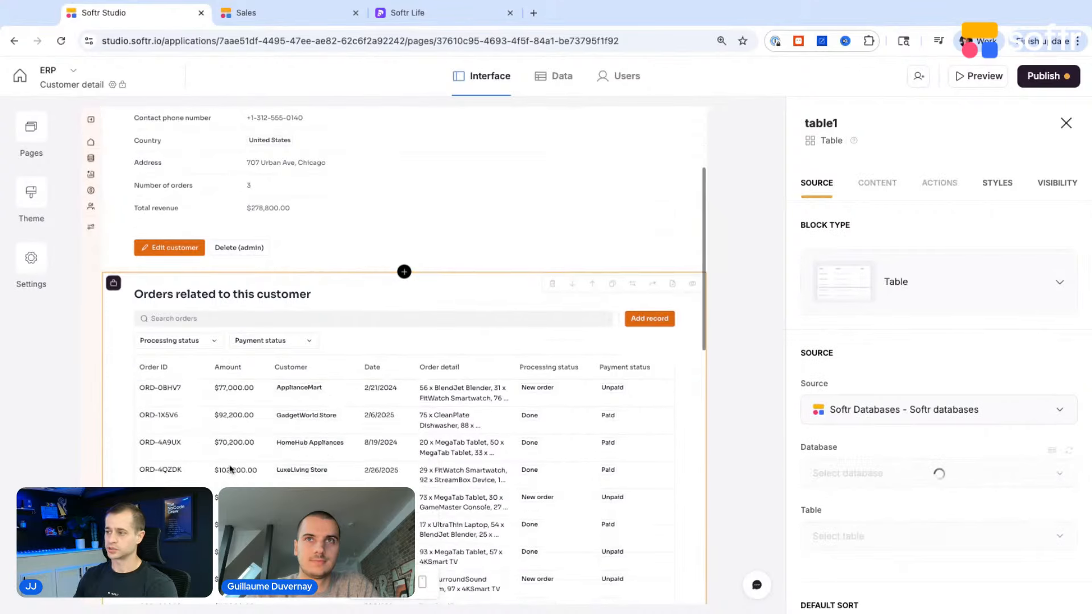
# Look through the rest of the Orders related to this customer table on the Customer detail page
pyautogui.scroll(-5, 231, 468)
pyautogui.scroll(-5, 938, 402)
pyautogui.scroll(-1, 855, 349)
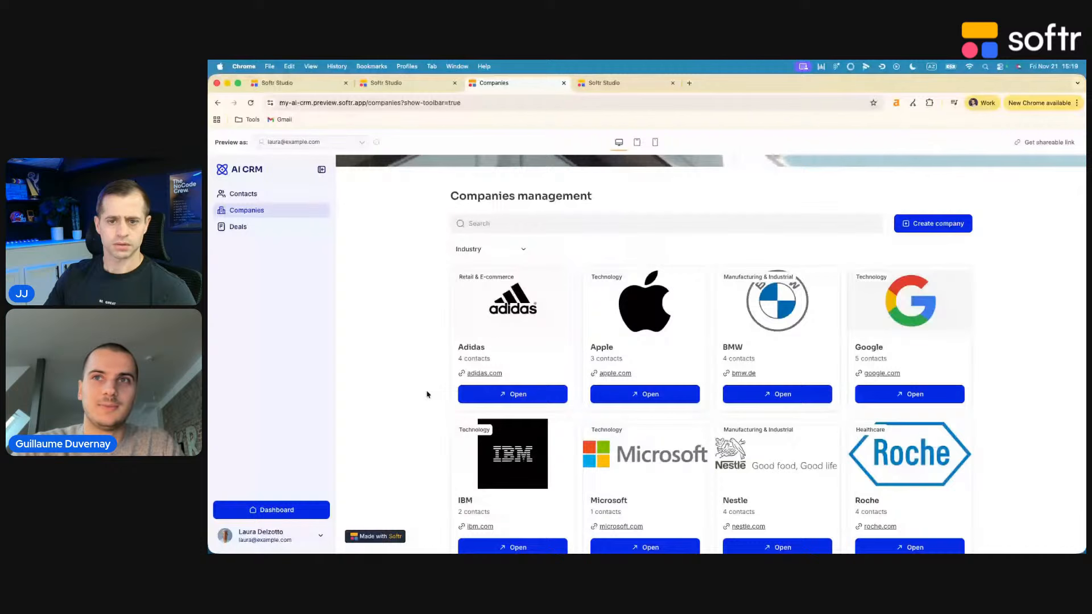
# In the AI CRM preview, open IBM's details from the Companies page and review the All contacts list below them
pyautogui.scroll(-3, 428, 394)
pyautogui.scroll(-3, 427, 394)
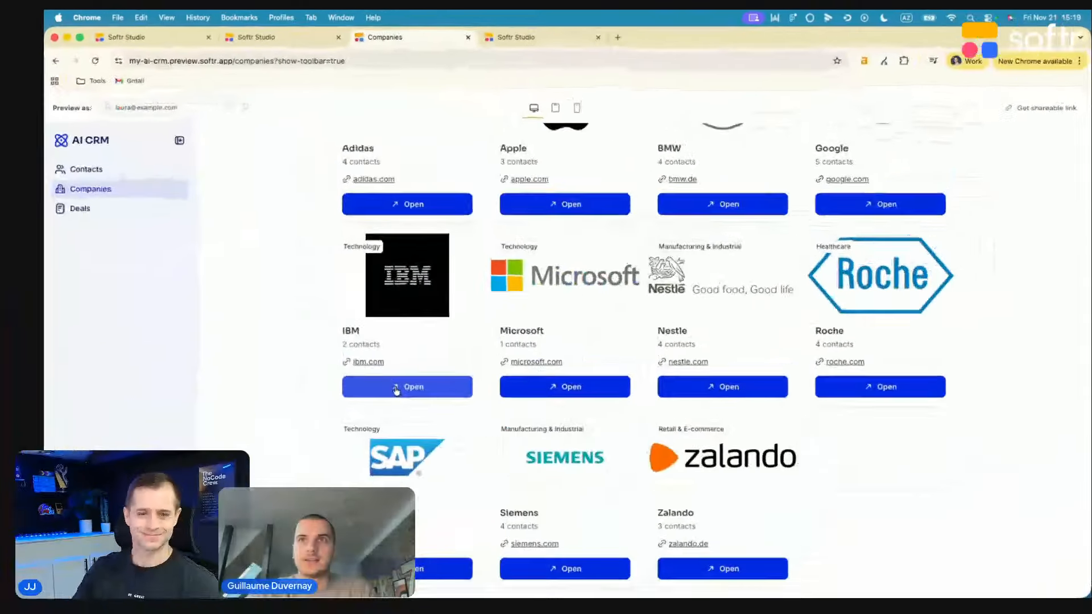
pyautogui.click(397, 390)
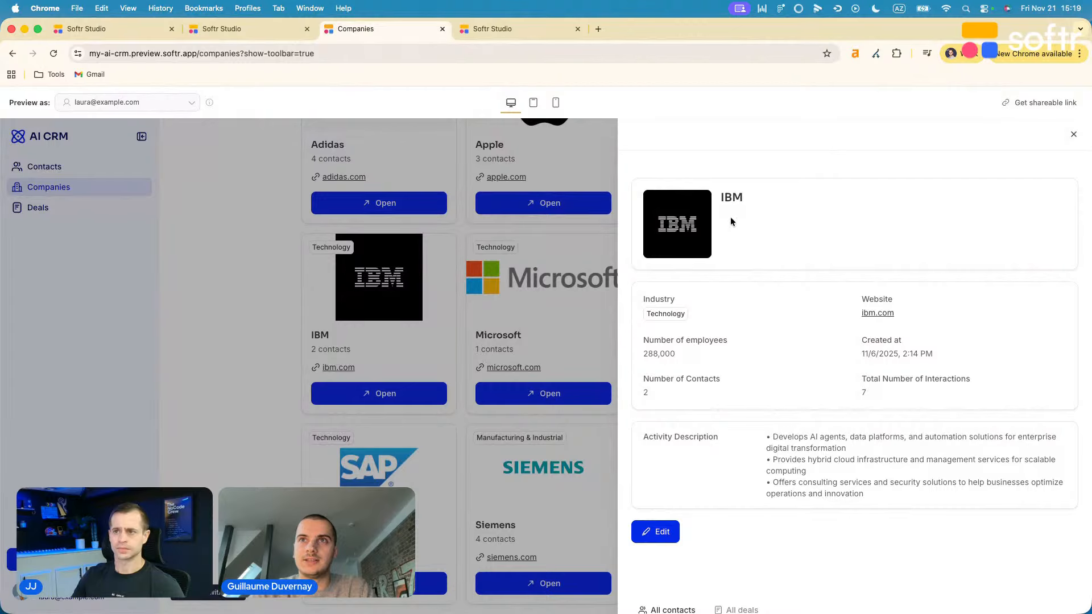
pyautogui.scroll(-5, 728, 391)
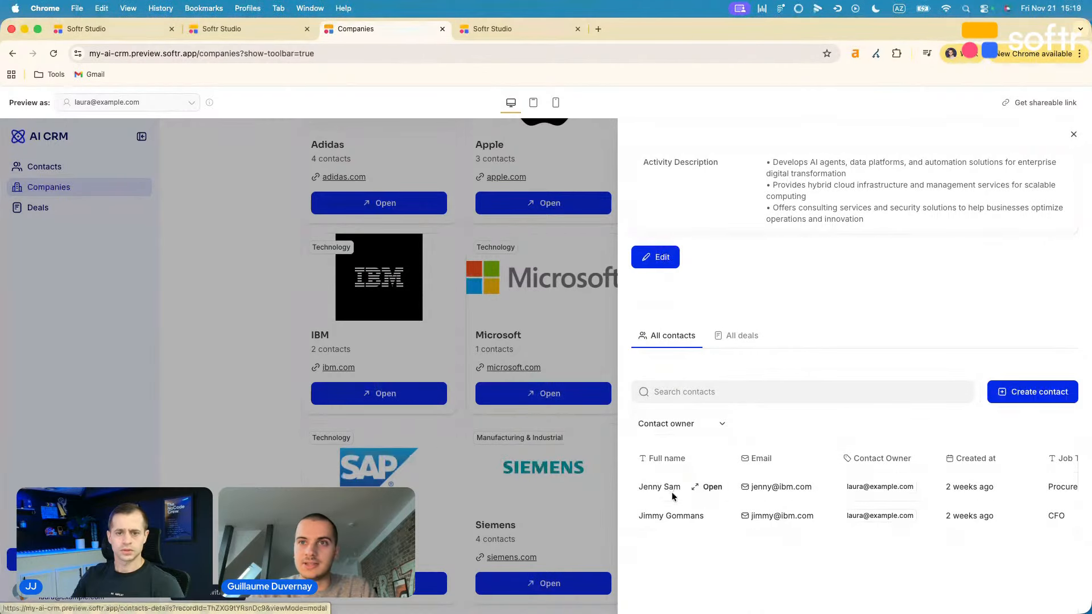
pyautogui.scroll(-2, 730, 540)
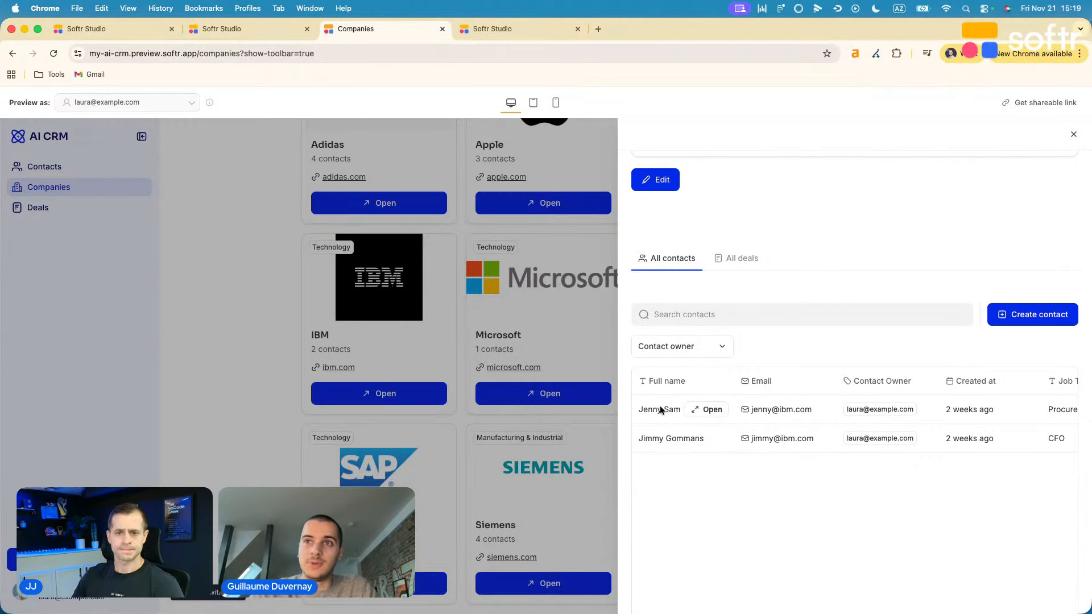
pyautogui.scroll(5, 761, 285)
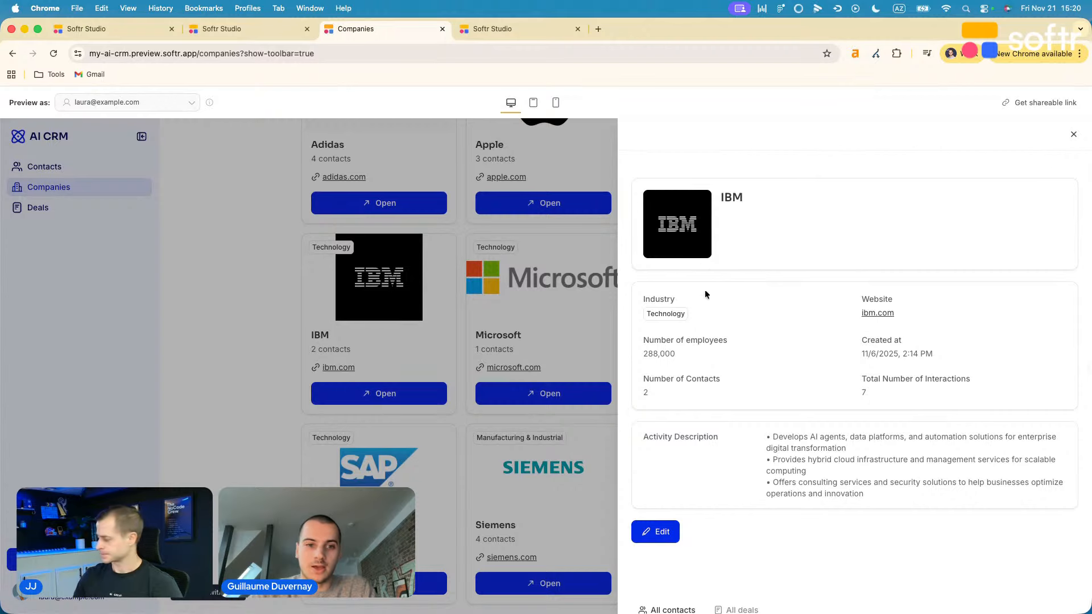
pyautogui.scroll(-3, 706, 284)
pyautogui.scroll(-2, 712, 386)
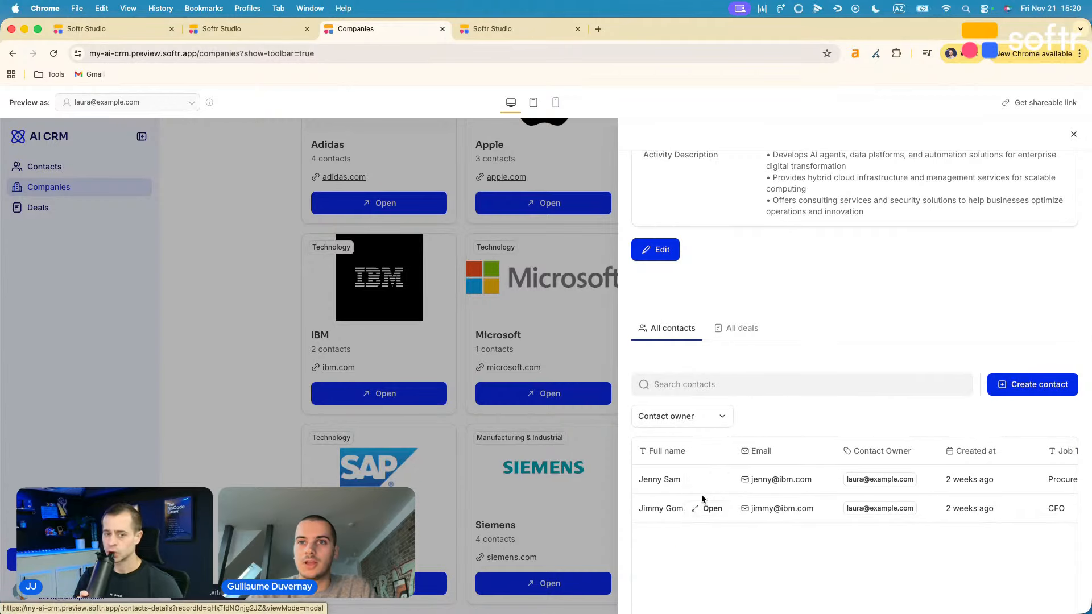
# Close the IBM details and view the My contacts list on the Contacts page
pyautogui.click(261, 316)
pyautogui.click(71, 166)
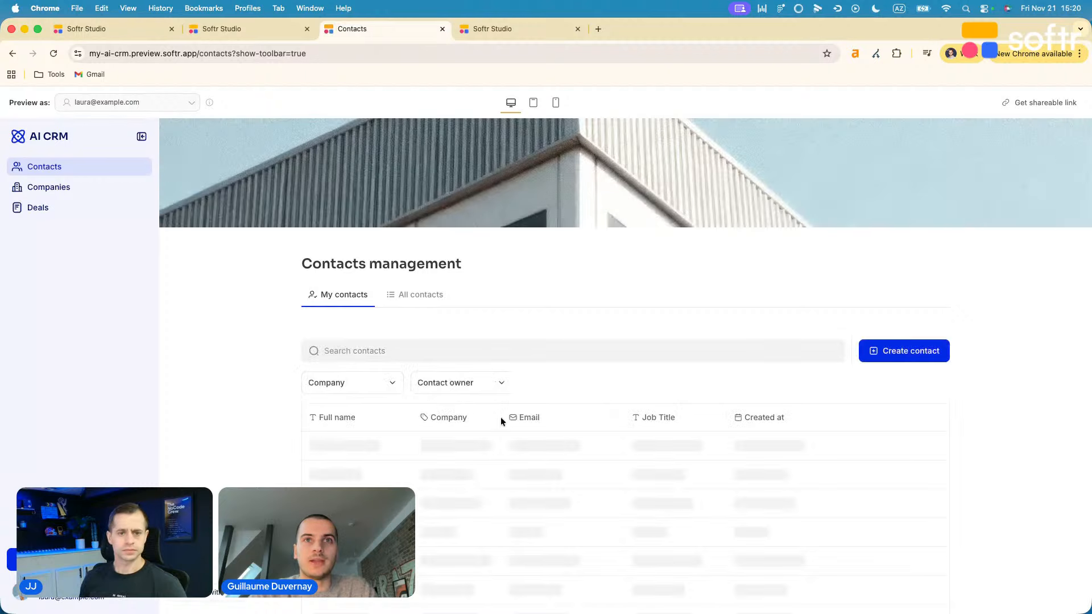
pyautogui.scroll(-4, 505, 425)
pyautogui.scroll(1, 505, 425)
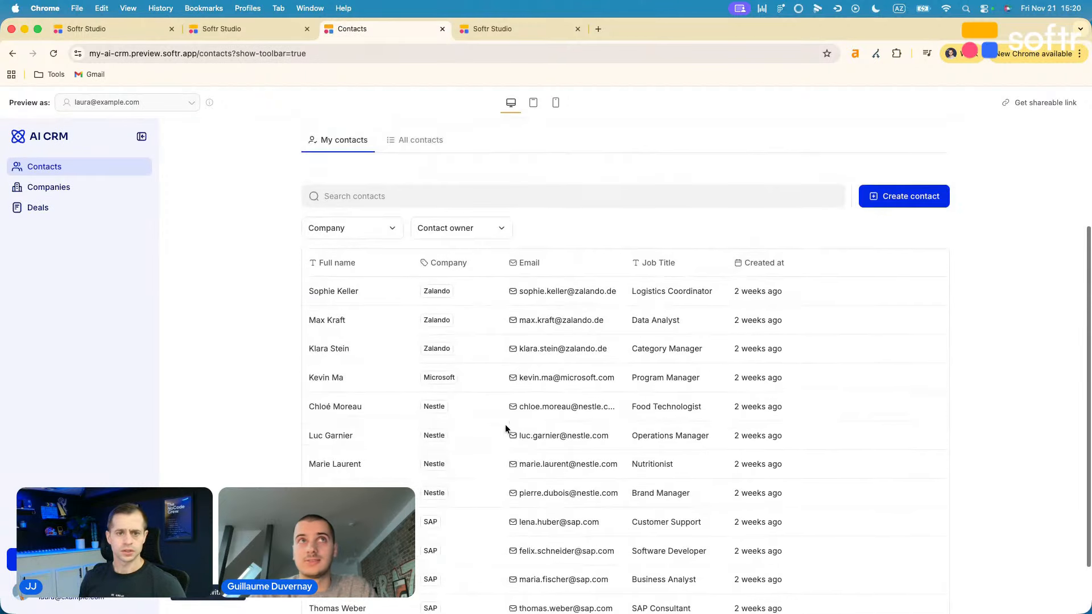
# Switch to Softr Studio and open the Companies details page of the AI CRM app
pyautogui.click(259, 33)
pyautogui.scroll(-3, 257, 407)
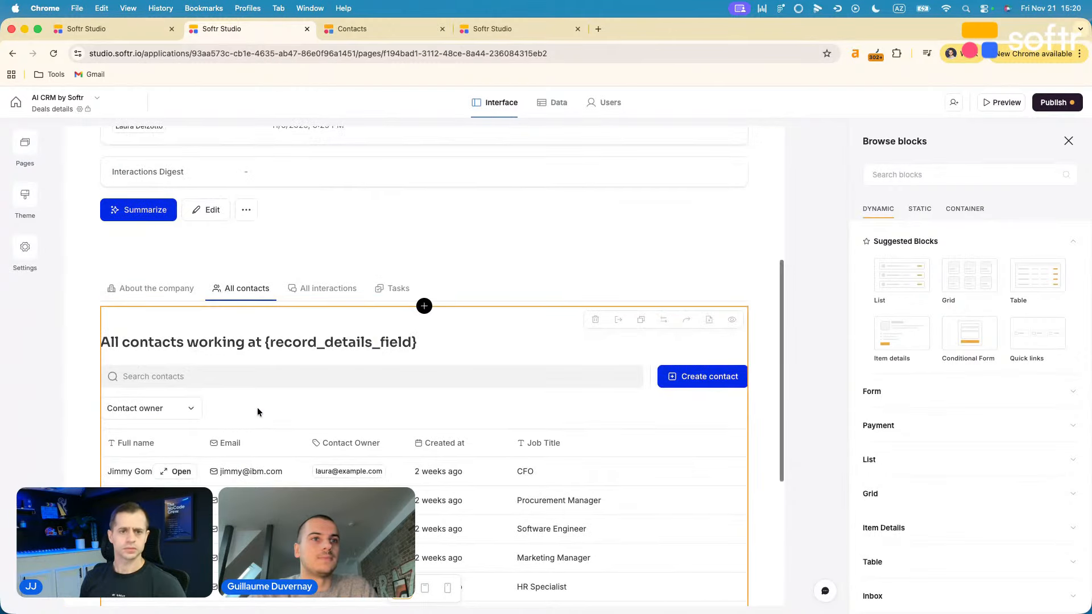
pyautogui.click(25, 145)
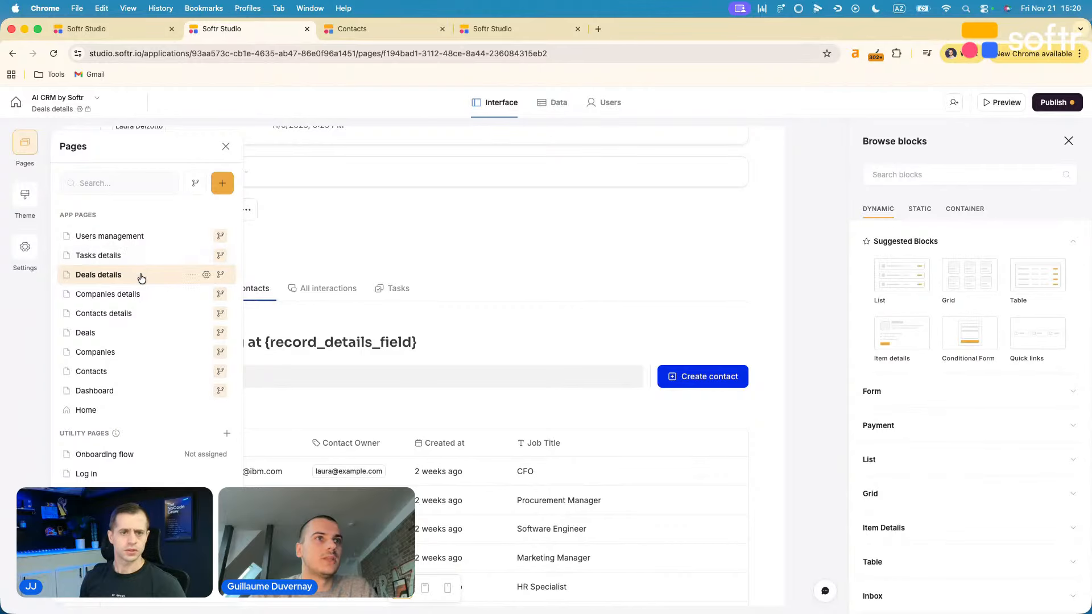
pyautogui.click(134, 300)
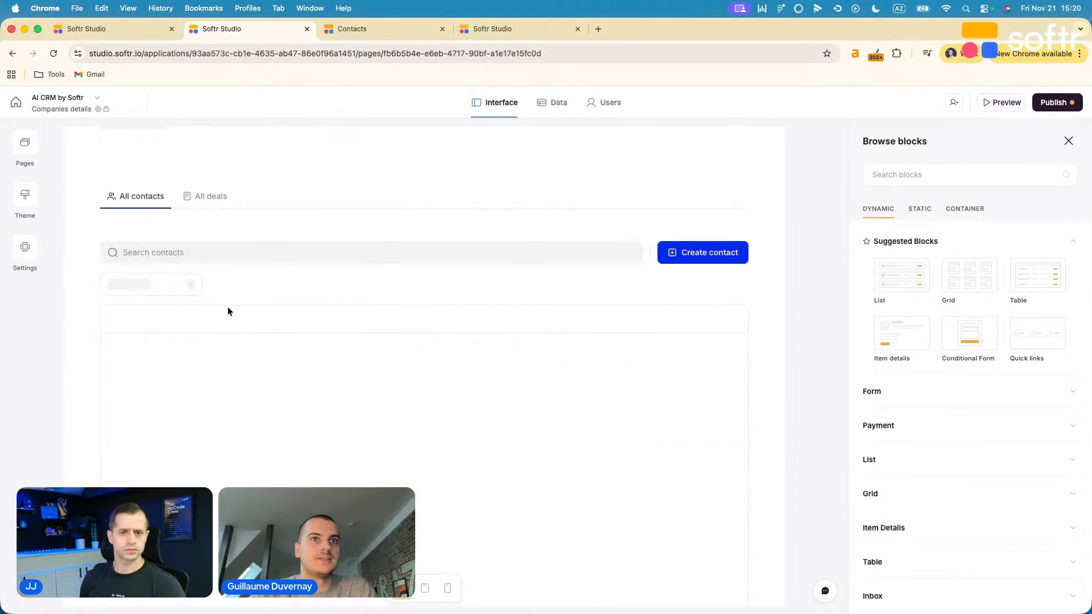
# Inspect the settings of the company item details block, the tab container below it, and the contacts table inside it
pyautogui.scroll(5, 291, 319)
pyautogui.click(295, 327)
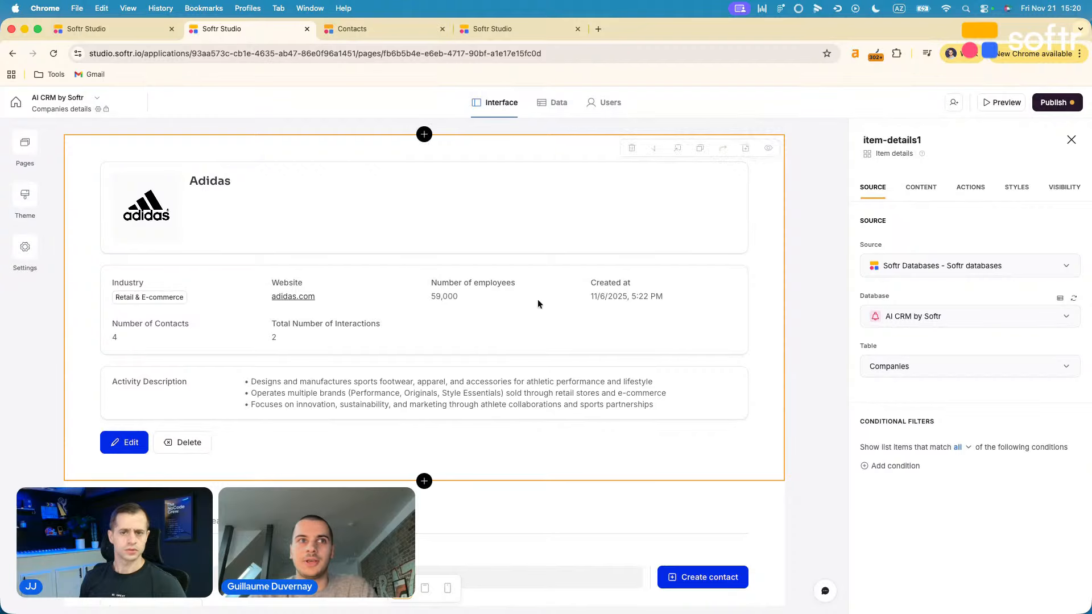
pyautogui.scroll(-3, 450, 343)
pyautogui.click(250, 331)
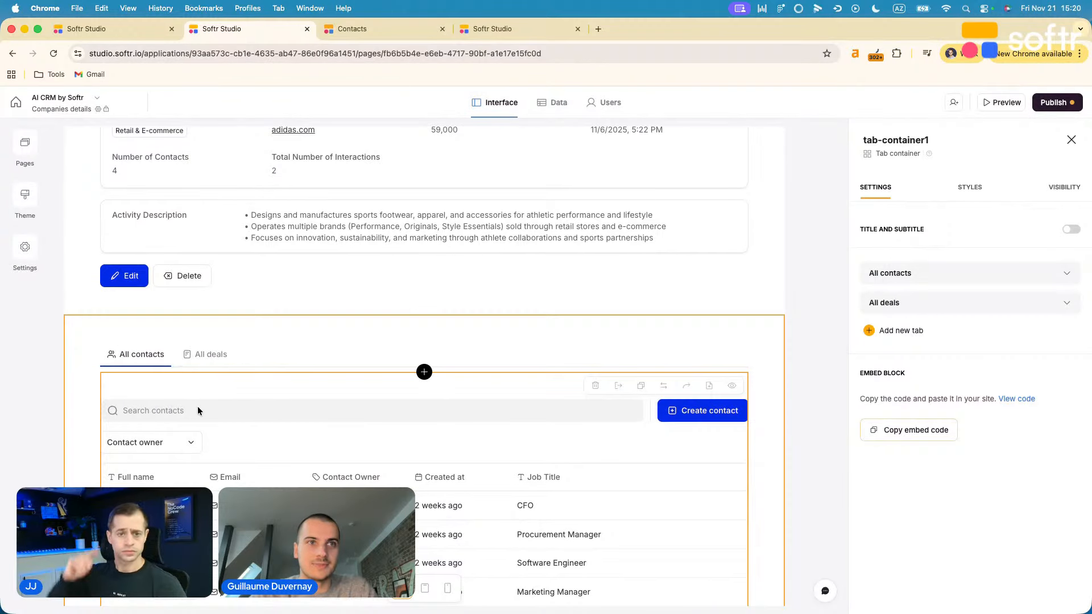
pyautogui.scroll(-2, 197, 406)
pyautogui.click(237, 392)
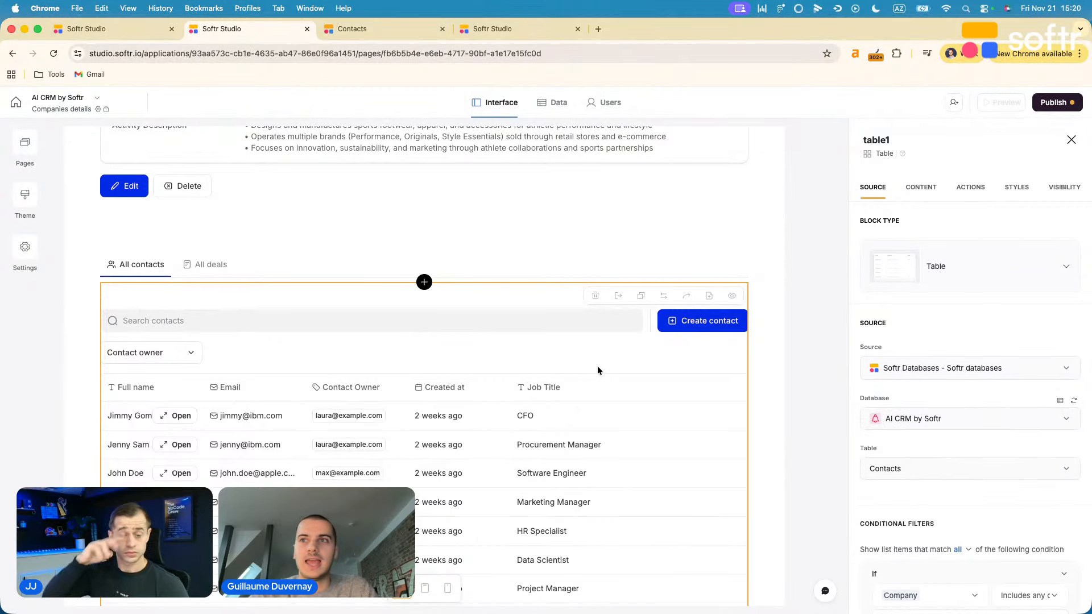
# Set the contacts table's Company filter value to the current record's Company Name
pyautogui.scroll(-3, 925, 481)
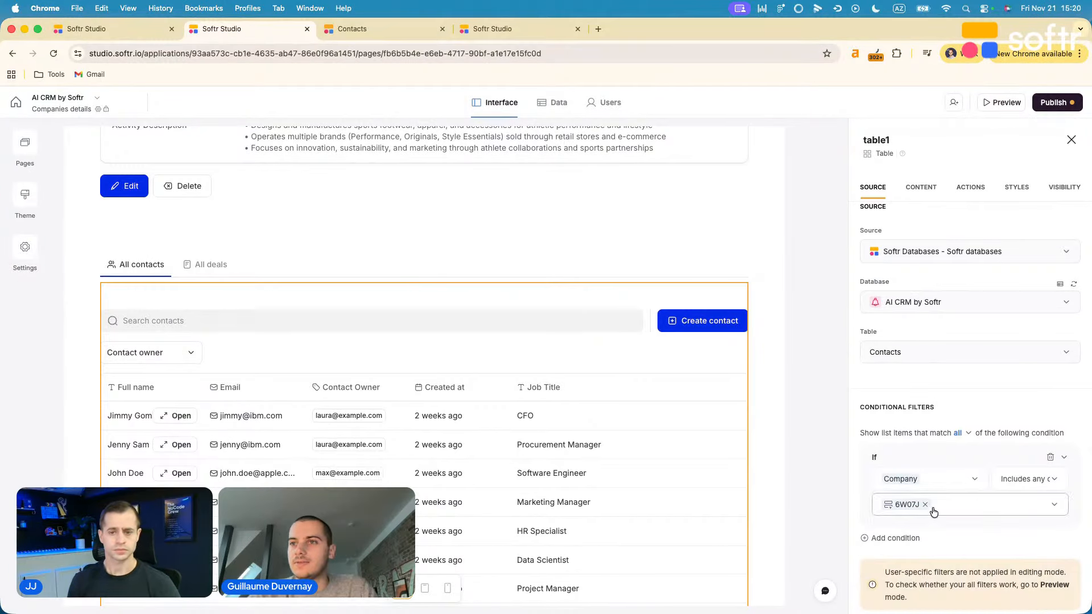
pyautogui.click(925, 505)
pyautogui.click(942, 511)
pyautogui.click(937, 426)
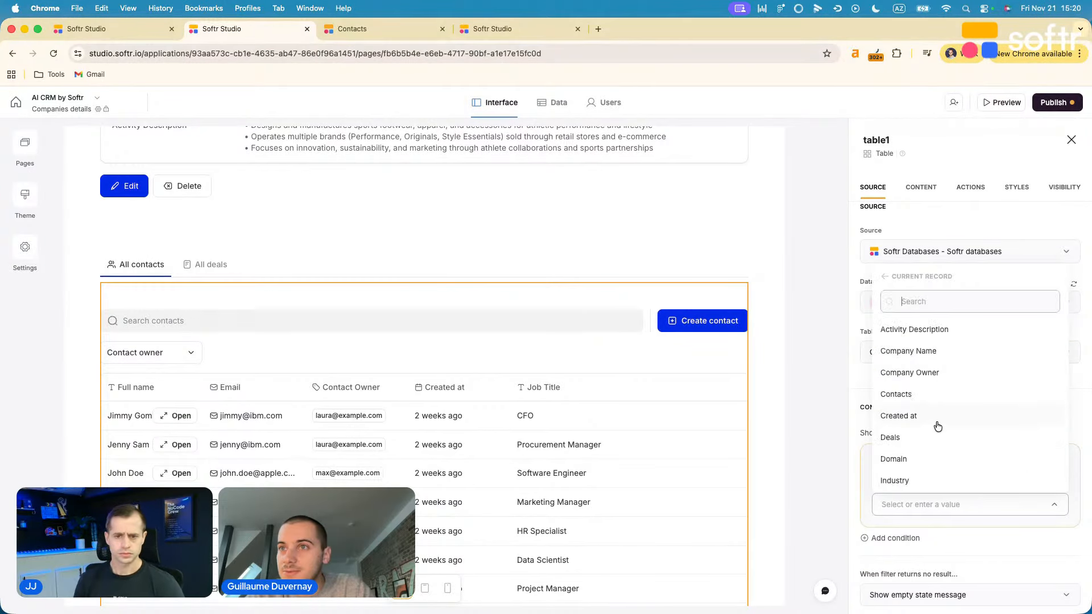
pyautogui.click(966, 351)
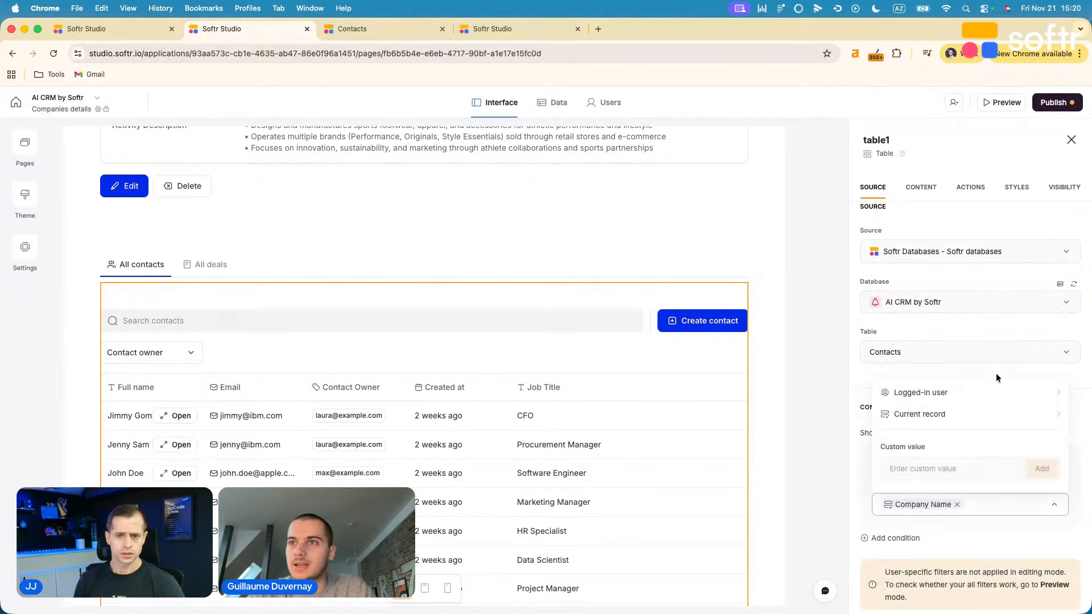
pyautogui.click(989, 372)
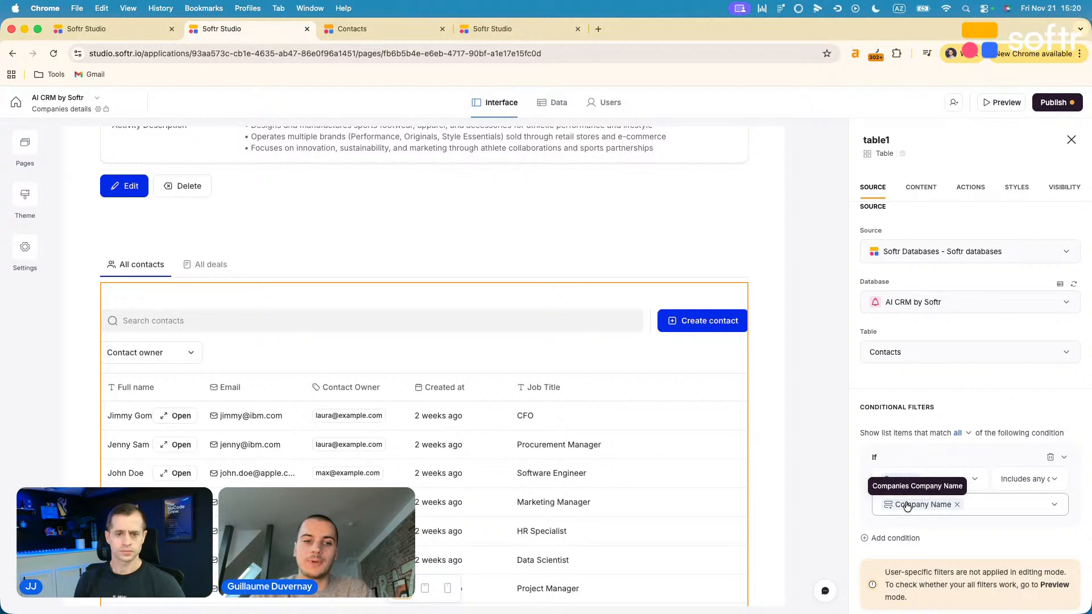
# Open the app's Companies data table and examine the Contacts linked field, including the IBM row's cell
pyautogui.scroll(3, 510, 285)
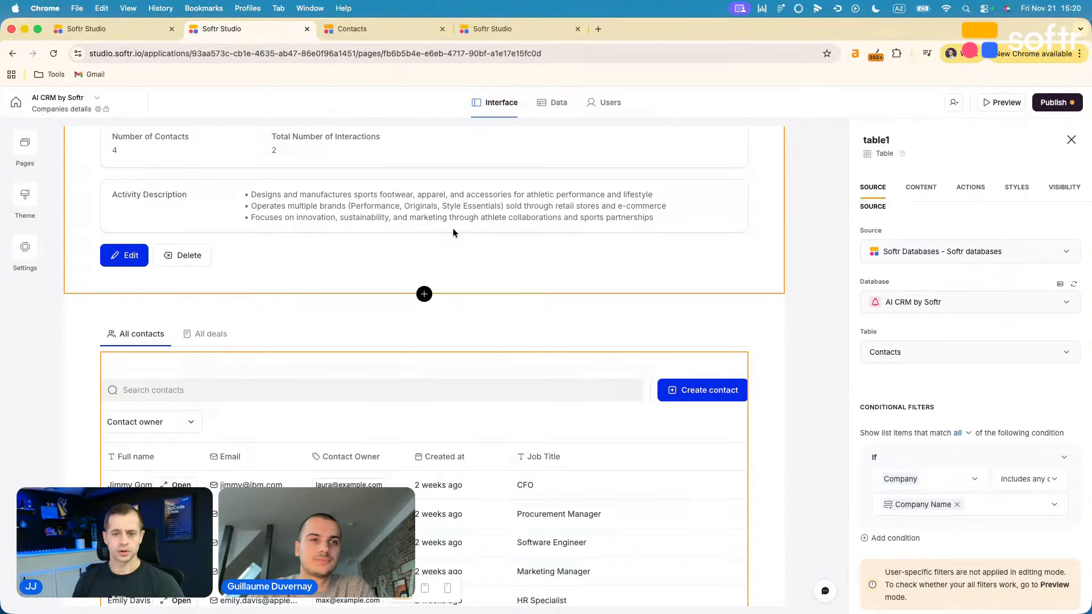
pyautogui.click(554, 102)
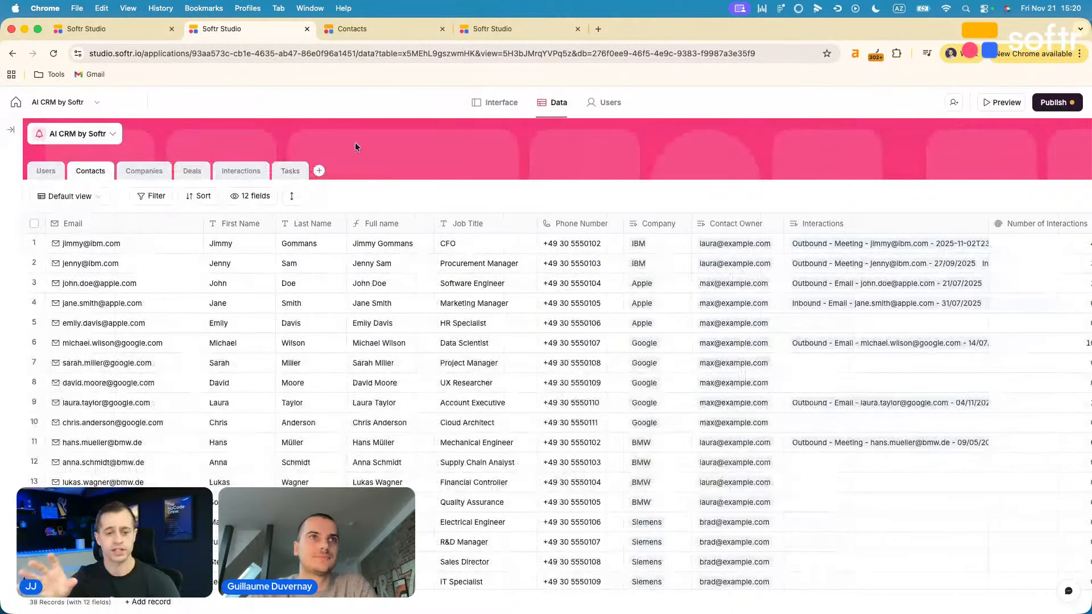
pyautogui.click(156, 173)
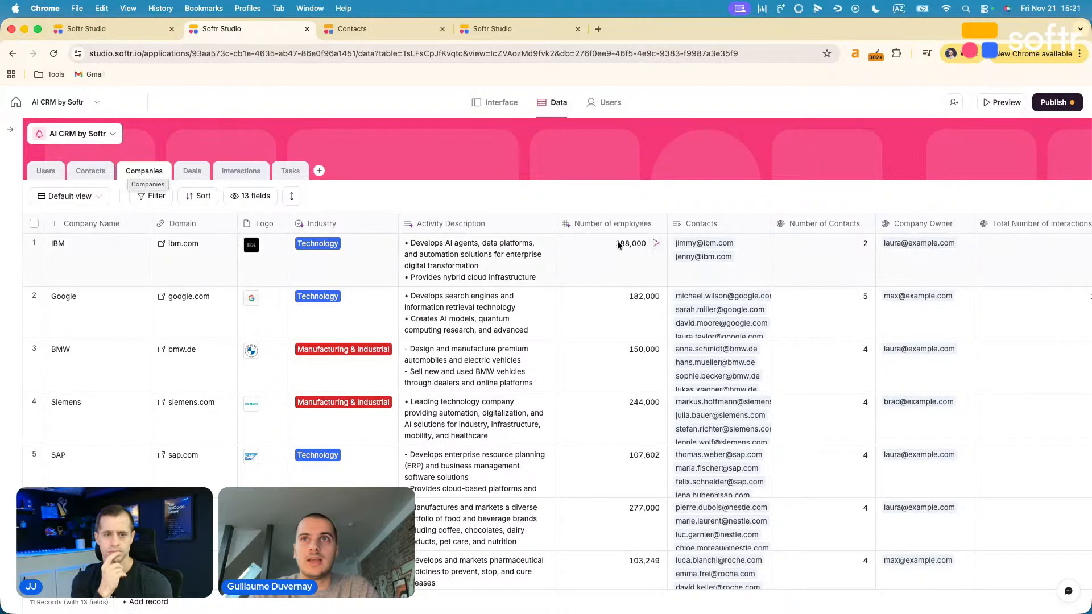
pyautogui.moveTo(728, 259); pyautogui.dragTo(726, 302)
pyautogui.doubleClick(704, 221)
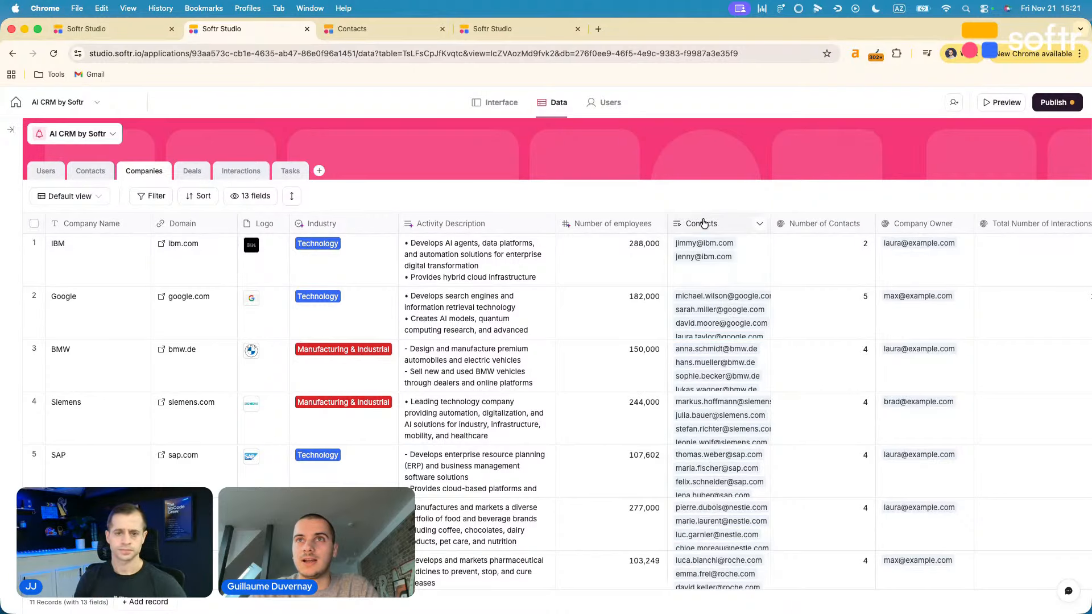
pyautogui.click(711, 179)
pyautogui.click(716, 267)
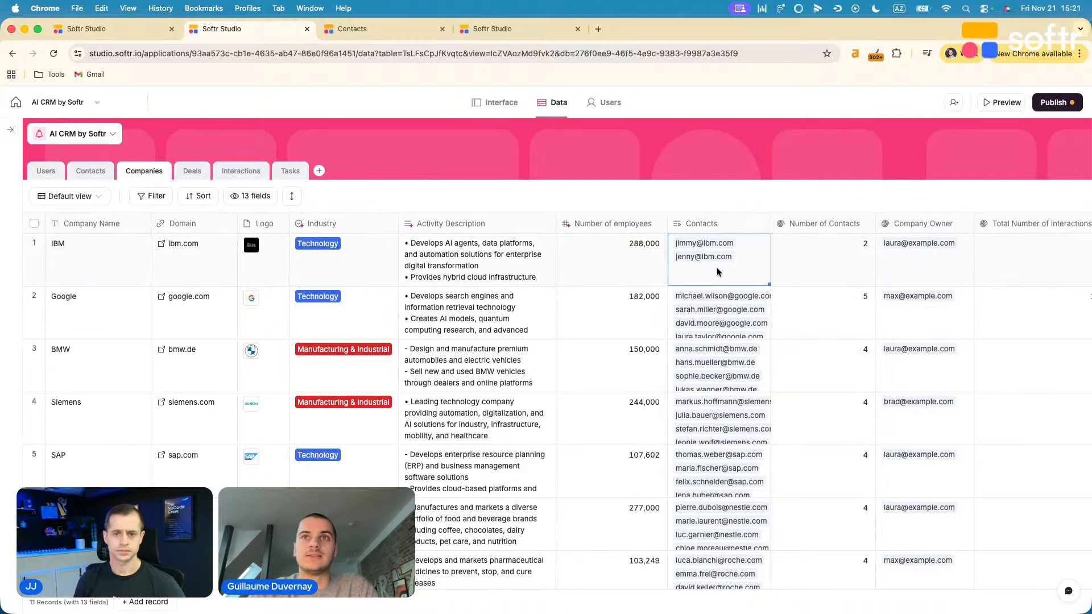
# Open the Contacts data table and examine the Company linked field of the first contact
pyautogui.click(98, 173)
pyautogui.click(106, 245)
pyautogui.click(657, 238)
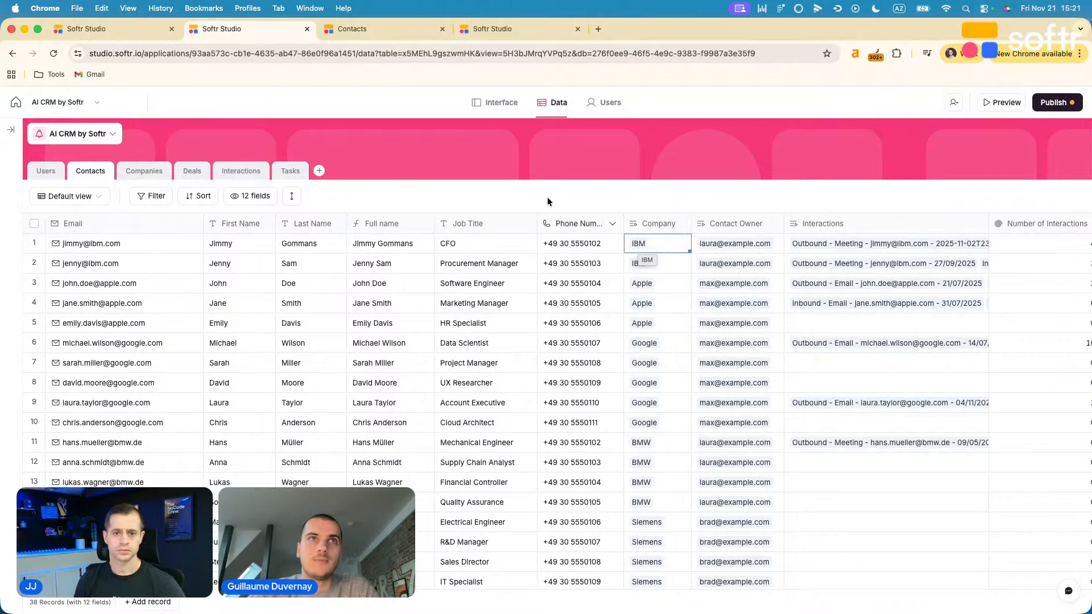
# Return to the Companies data table and open the IBM row's Contacts cell to view its linked entries
pyautogui.click(149, 175)
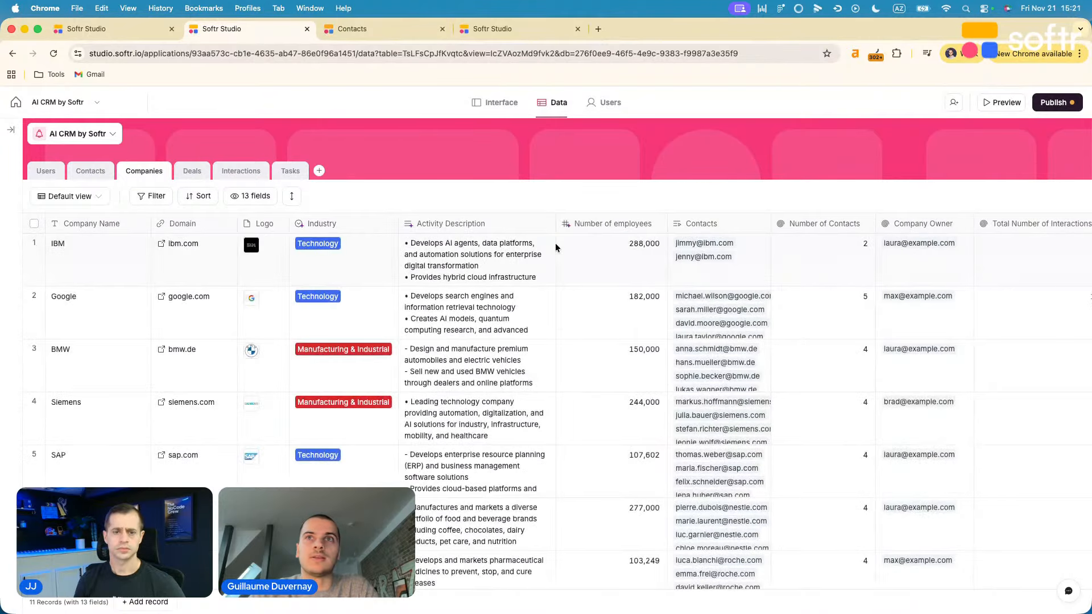
pyautogui.click(699, 251)
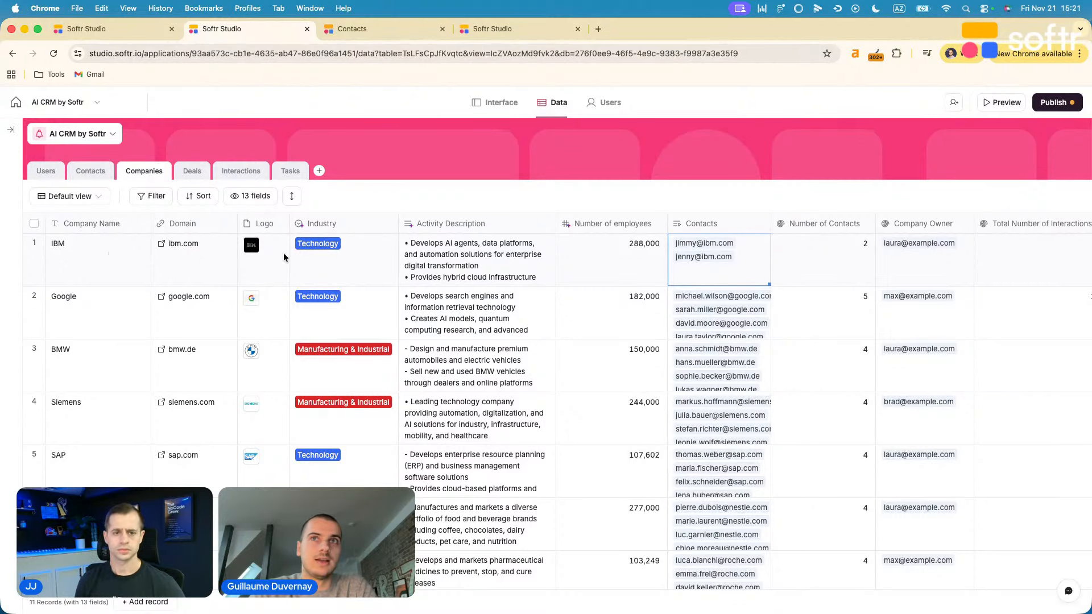
pyautogui.click(698, 275)
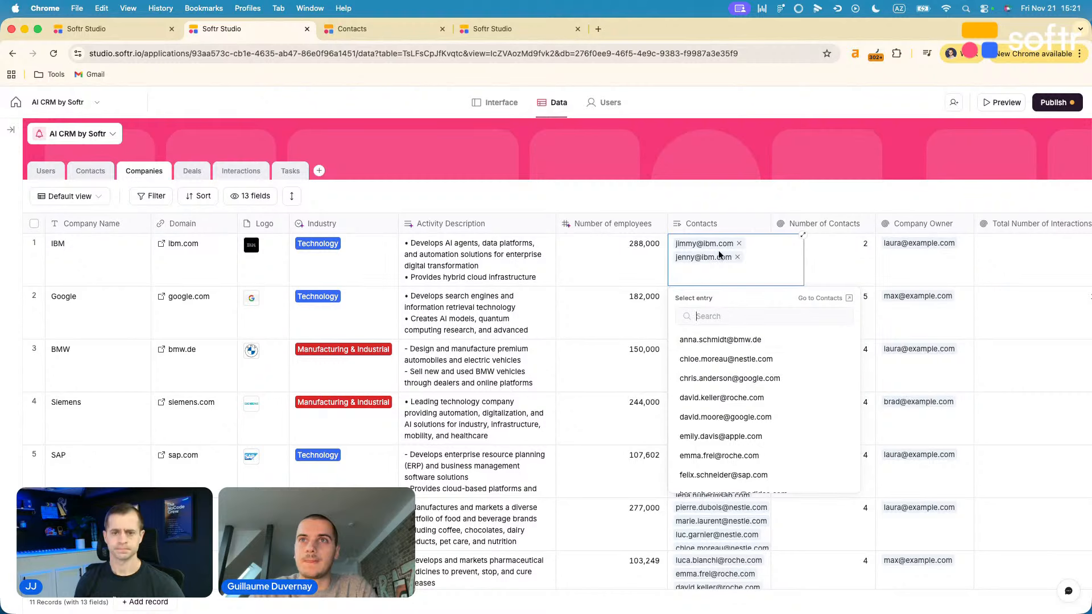
# In the app preview, open Adidas's details from the Companies page and check the All contacts list below them
pyautogui.click(364, 31)
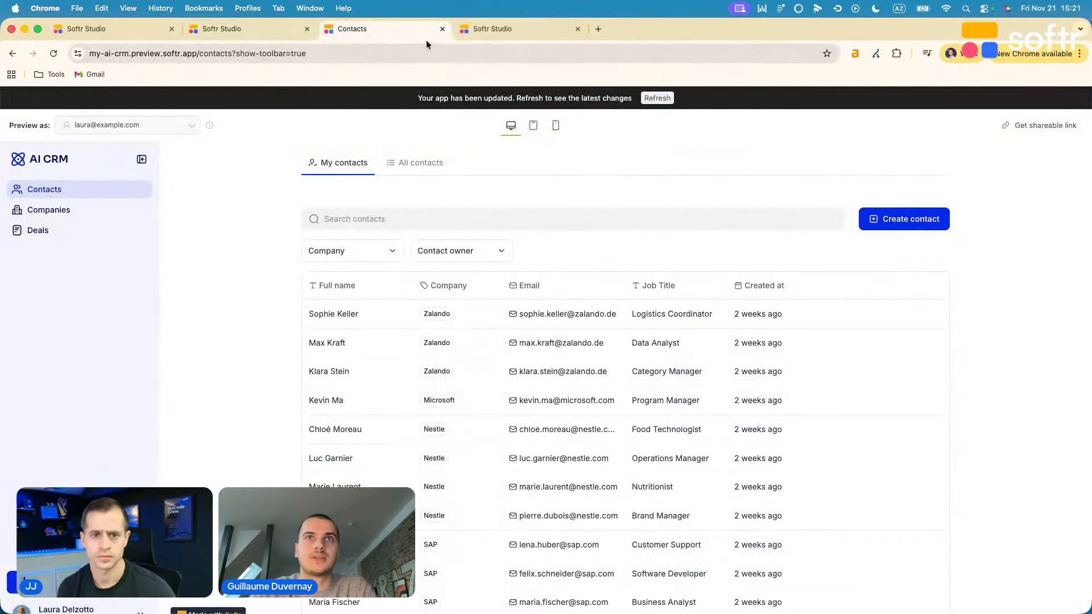
pyautogui.click(93, 211)
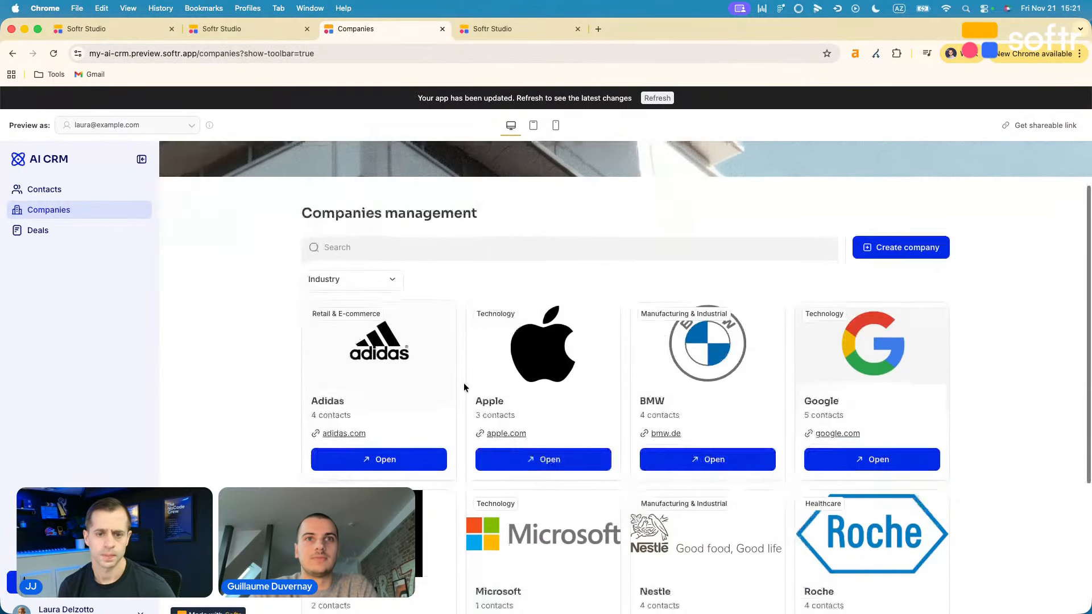
pyautogui.click(376, 459)
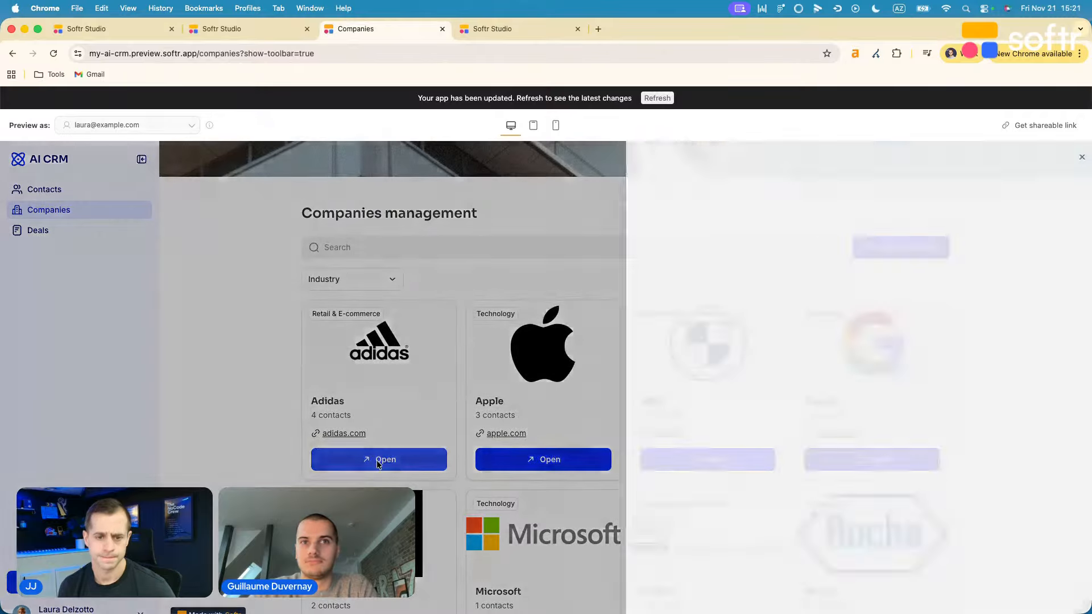
pyautogui.scroll(-5, 766, 444)
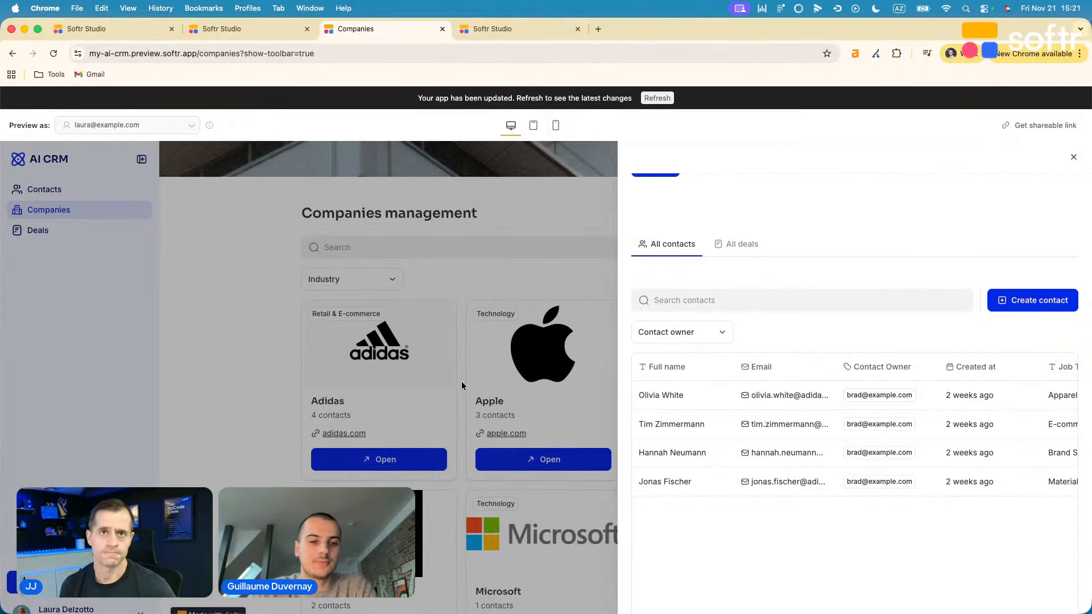
# Return to the Companies data table in Softr Studio and look across its columns
pyautogui.click(231, 34)
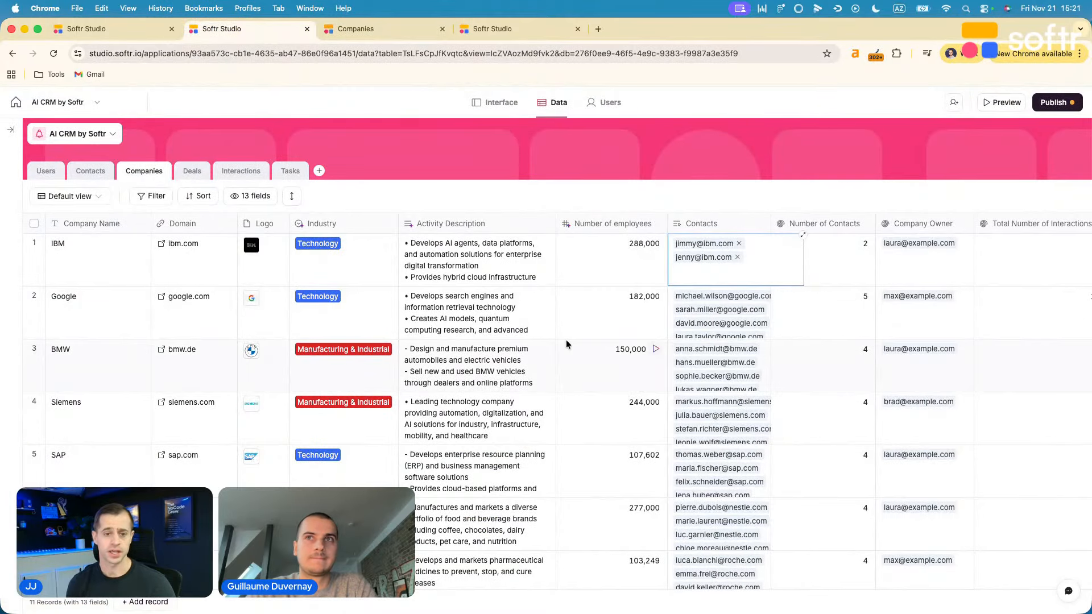
pyautogui.hscroll(1, 565, 340)
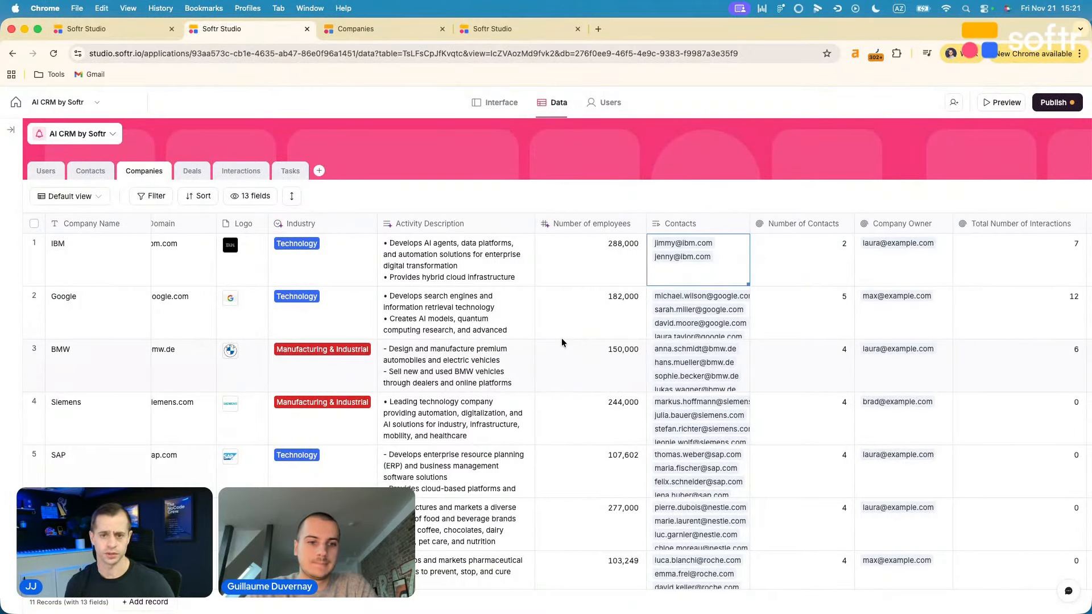
pyautogui.hscroll(-2, 561, 341)
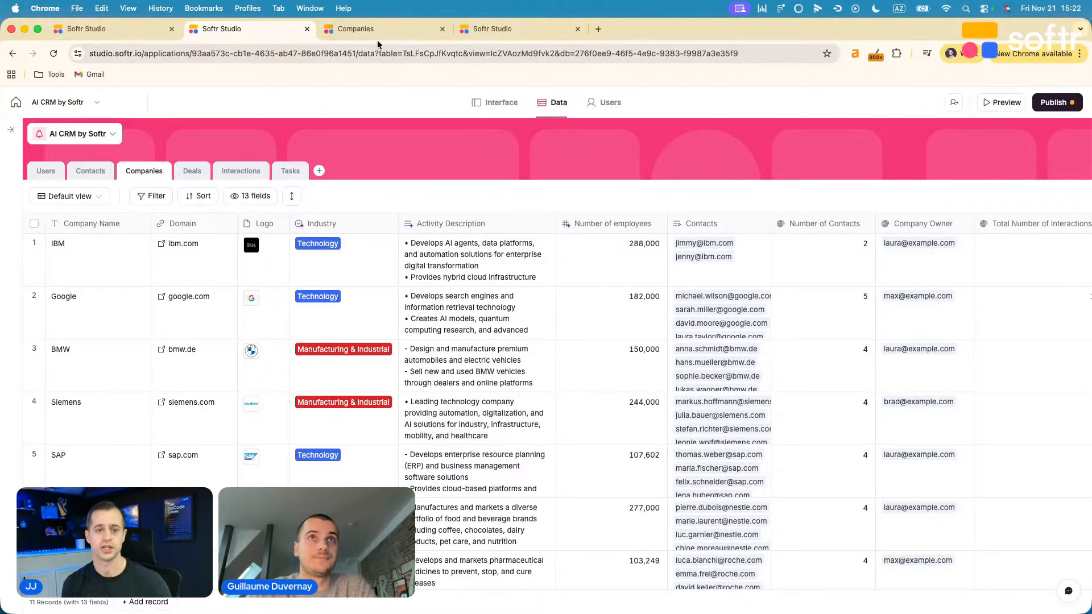
# Open the Contacts page in the interface editor and examine the conditional filter on the My contacts table
pyautogui.click(495, 102)
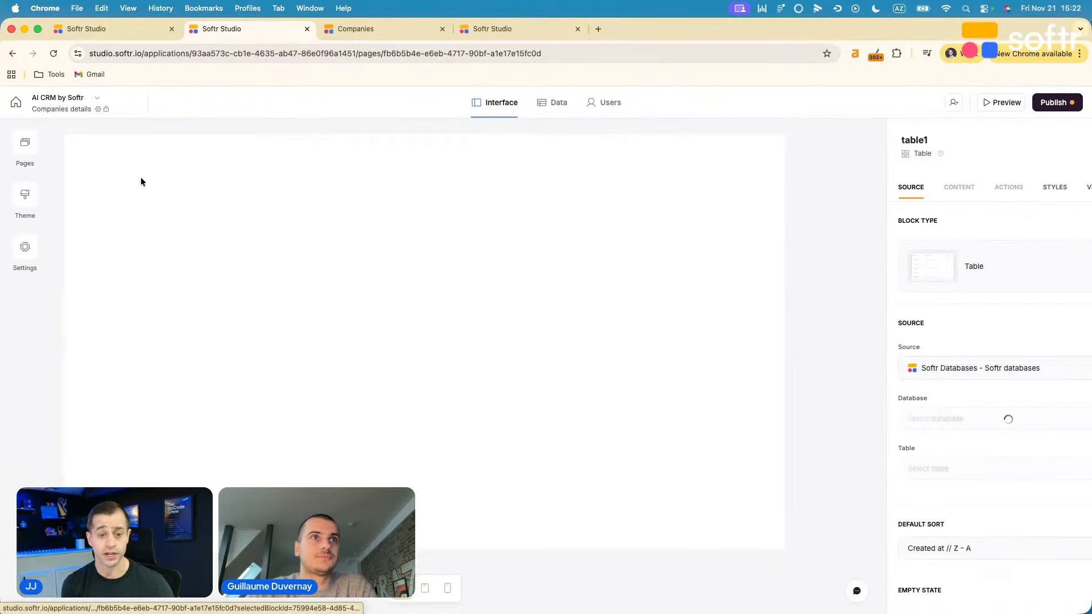
pyautogui.click(24, 145)
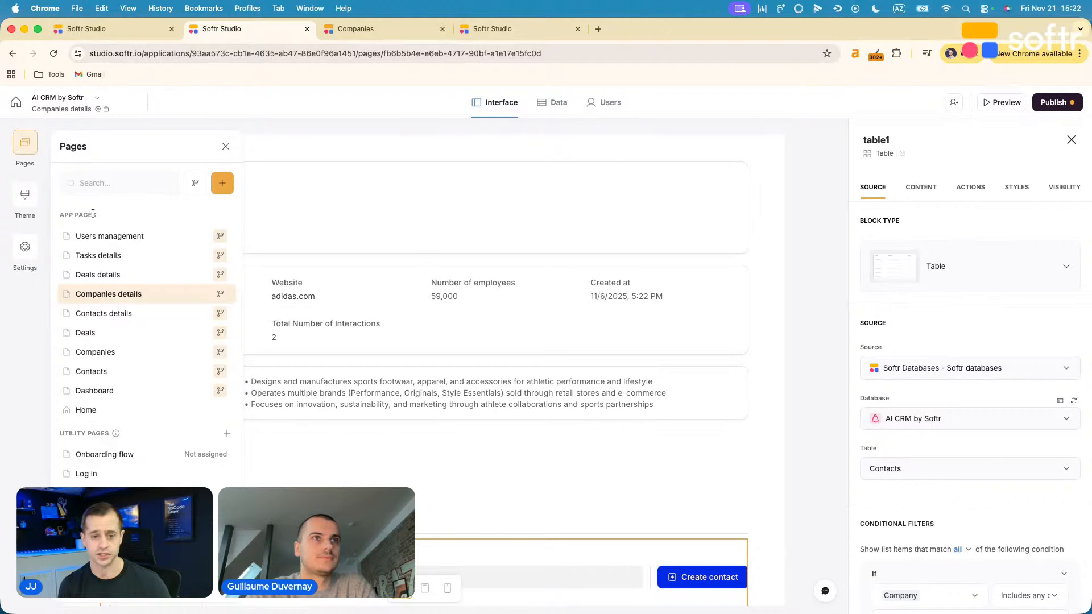
pyautogui.click(114, 371)
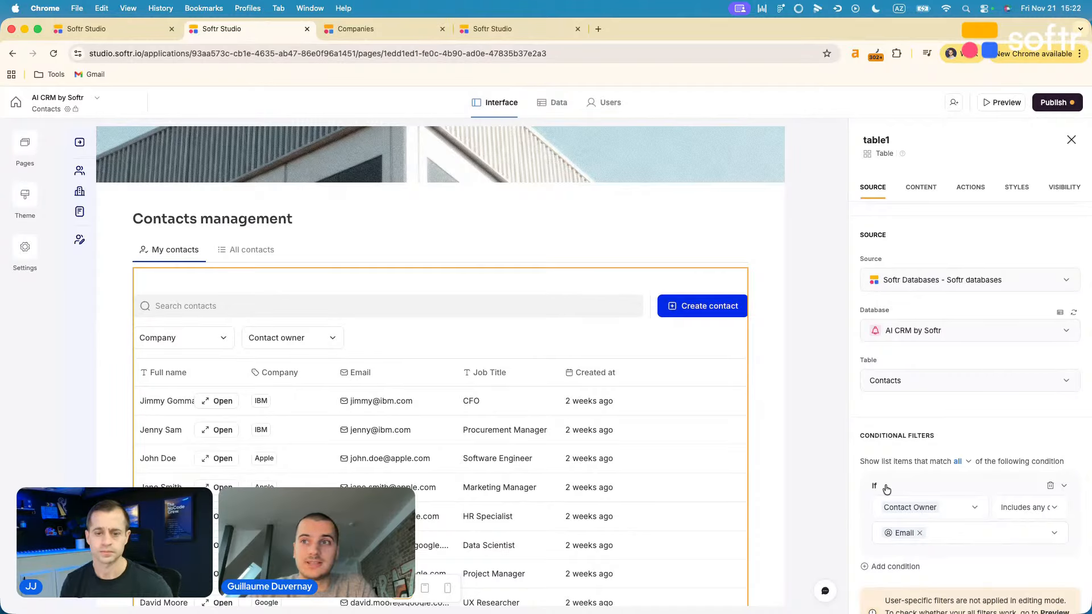
pyautogui.scroll(-2, 891, 455)
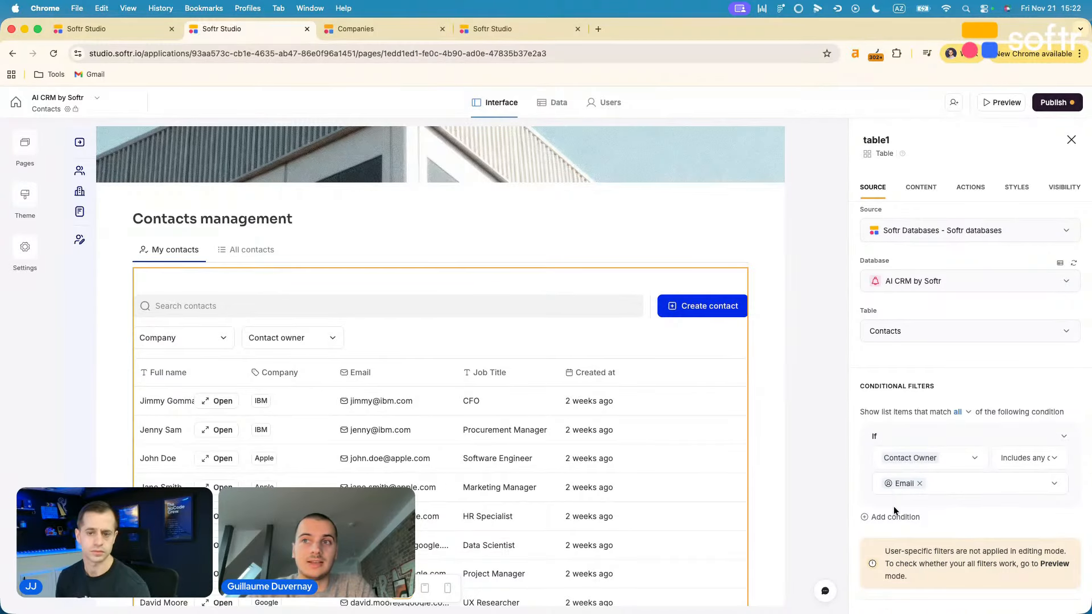
pyautogui.scroll(-2, 893, 507)
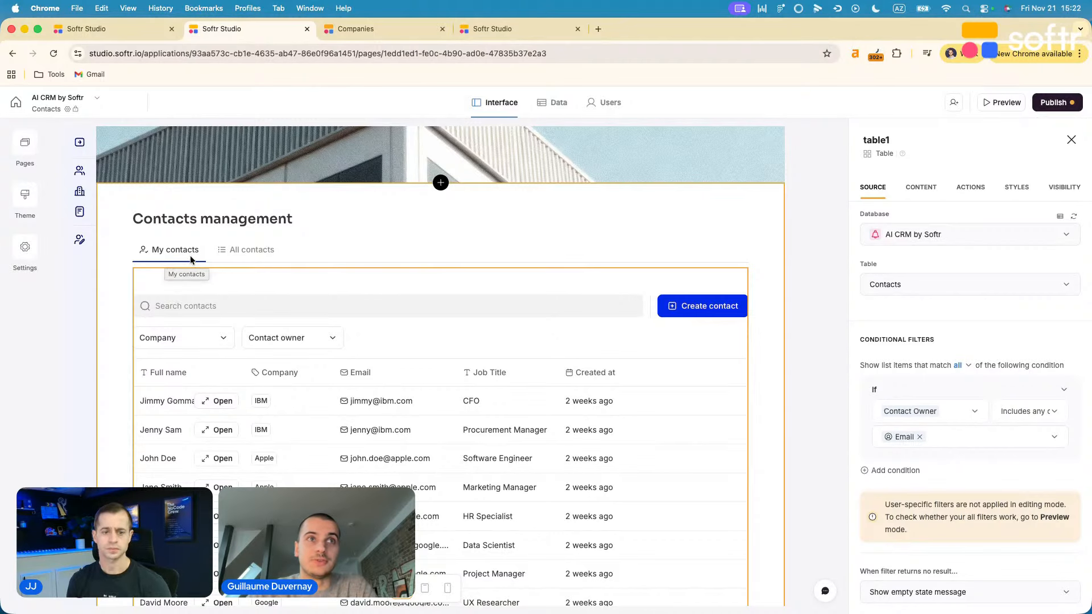
pyautogui.scroll(-1, 308, 319)
pyautogui.scroll(1, 183, 242)
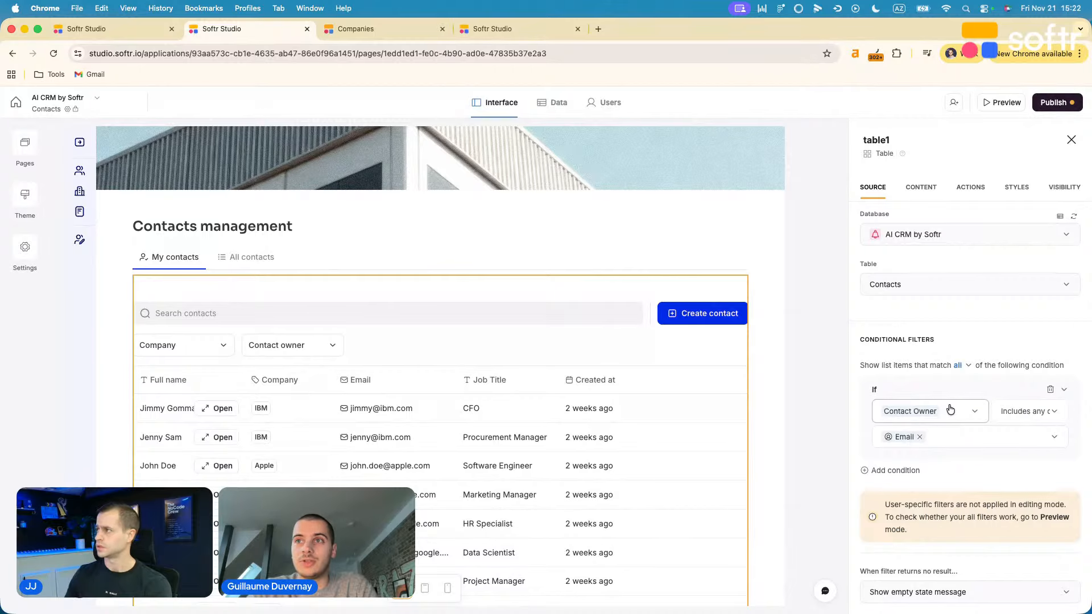
# Check which Logged-in user fields are available as the value of the Contact Owner filter condition
pyautogui.click(941, 436)
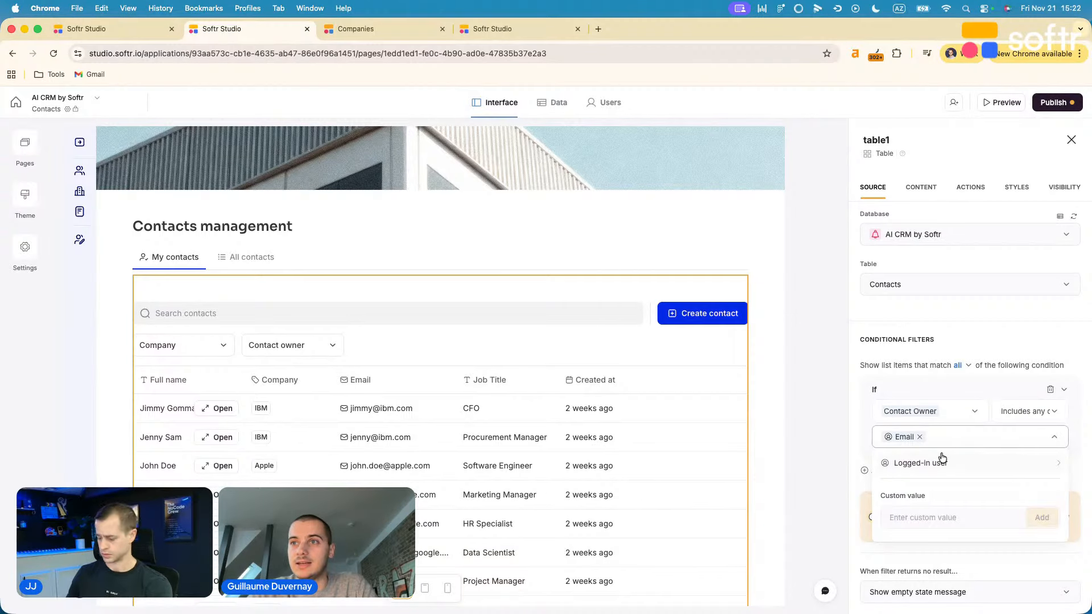
pyautogui.click(942, 459)
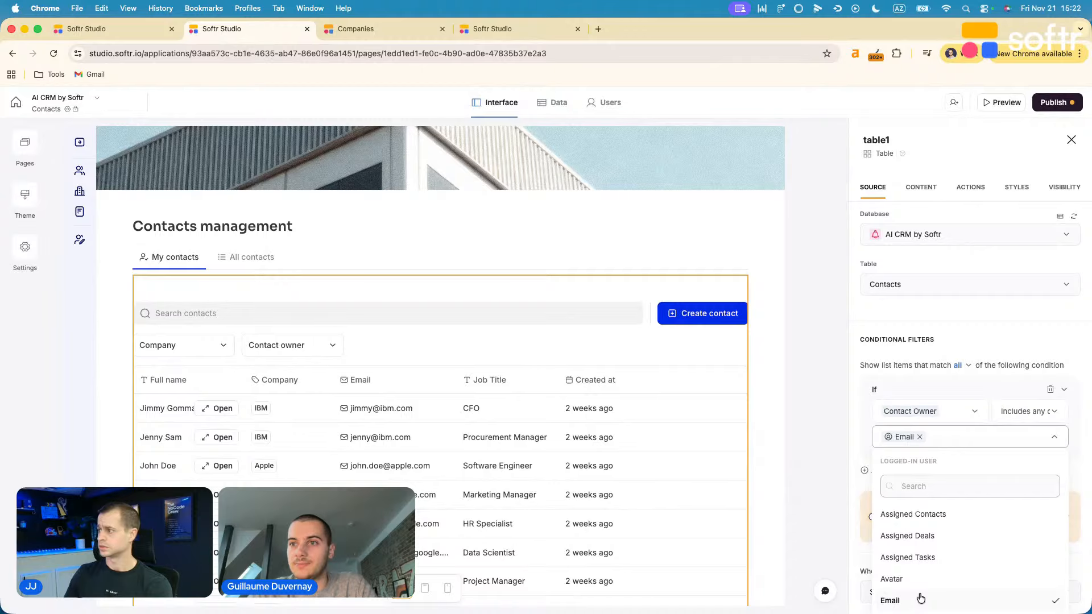
pyautogui.click(967, 347)
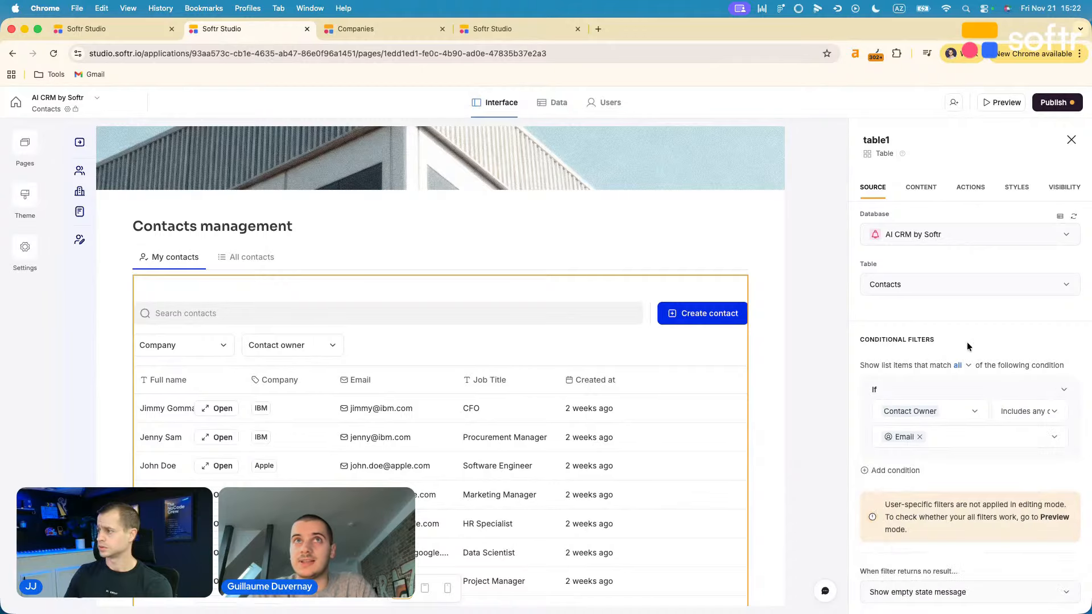
# In the app preview as the first sales rep, look through the My contacts list on the Contacts page and refresh the app
pyautogui.click(371, 31)
pyautogui.click(144, 131)
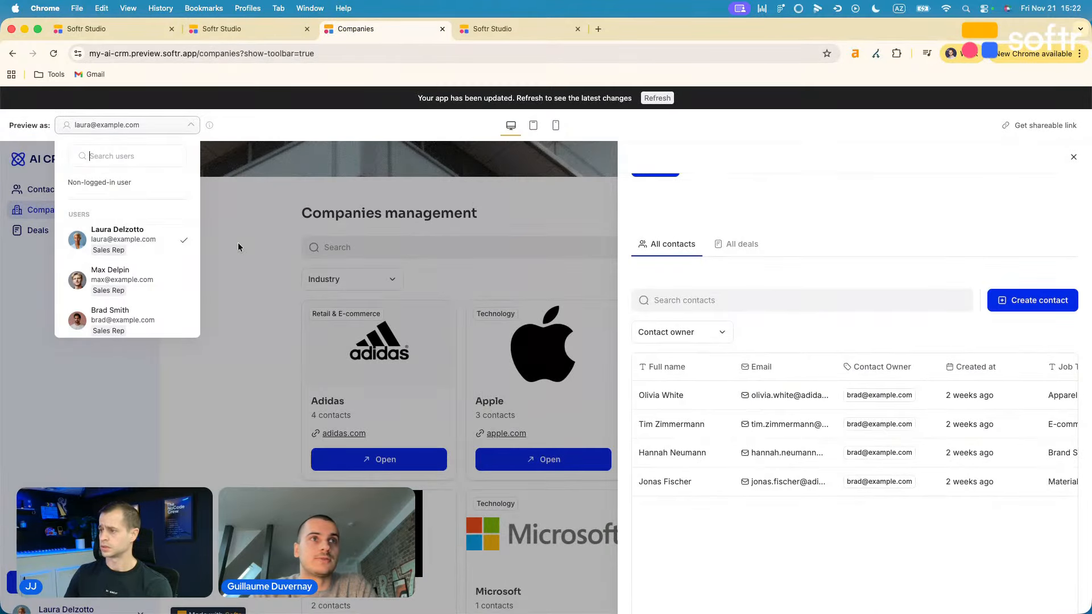
pyautogui.click(131, 239)
pyautogui.click(57, 191)
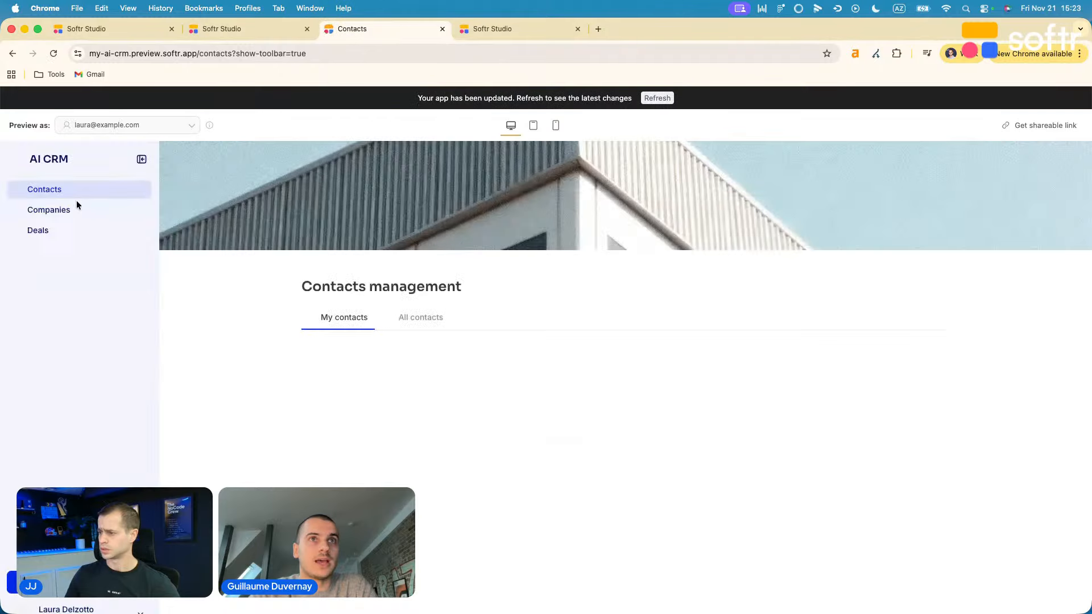
pyautogui.scroll(-2, 407, 397)
pyautogui.scroll(-5, 371, 455)
pyautogui.scroll(-3, 371, 461)
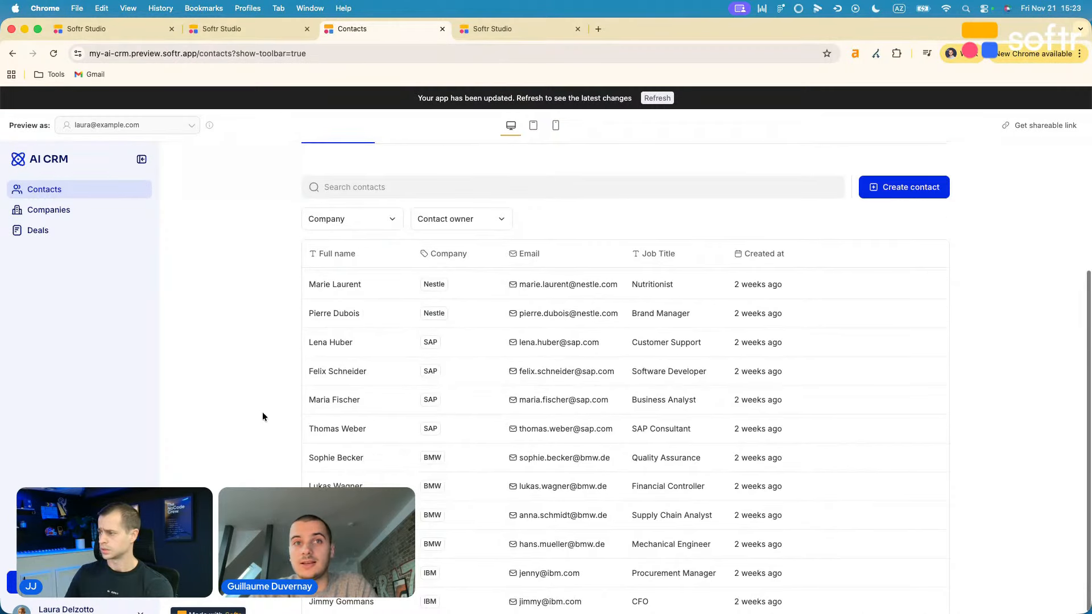
pyautogui.scroll(3, 295, 429)
pyautogui.scroll(1, 252, 411)
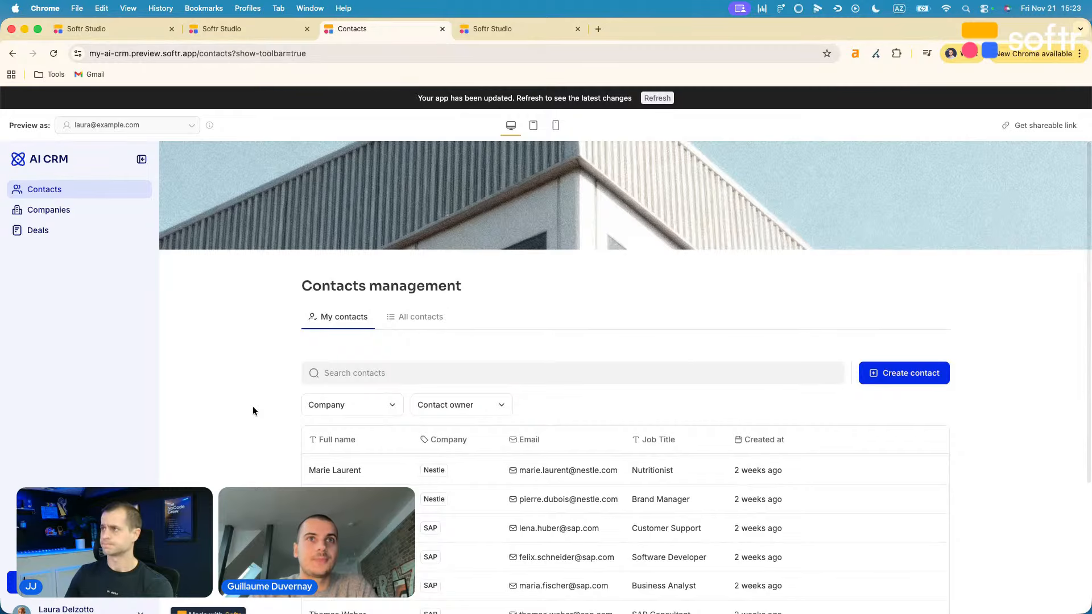
pyautogui.scroll(5, 364, 474)
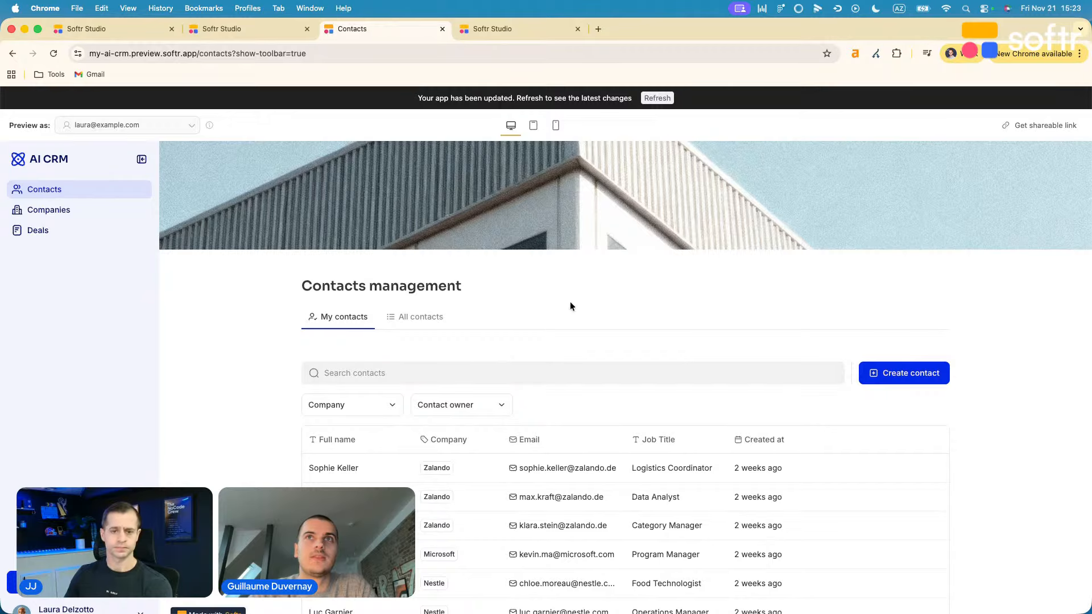
pyautogui.click(657, 98)
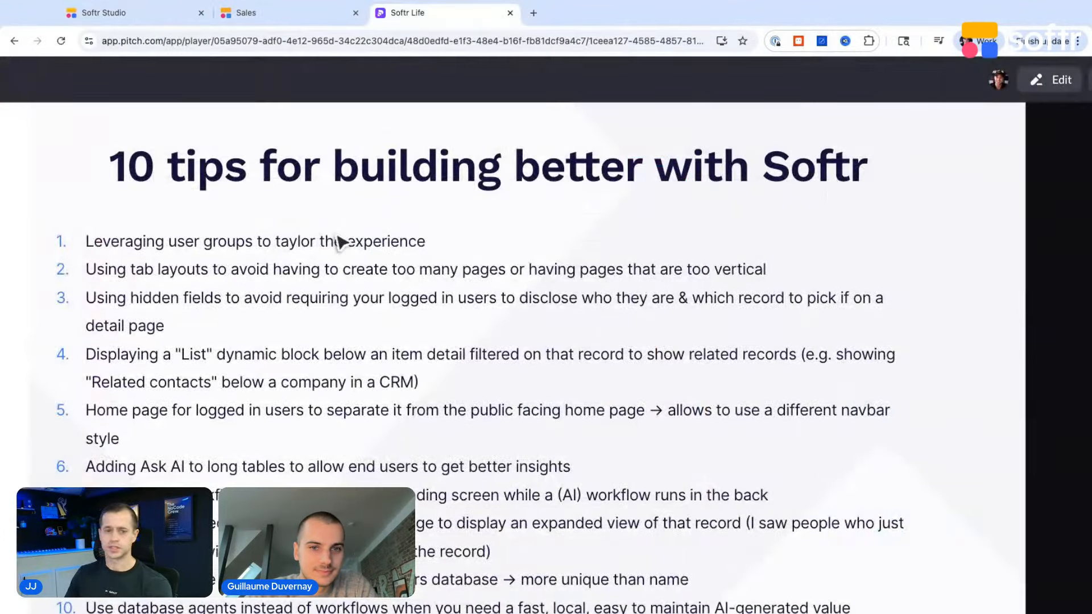
# Switch to the Pitch presentation and read through the list of 10 tips for building better with Softr
pyautogui.scroll(-2, 290, 307)
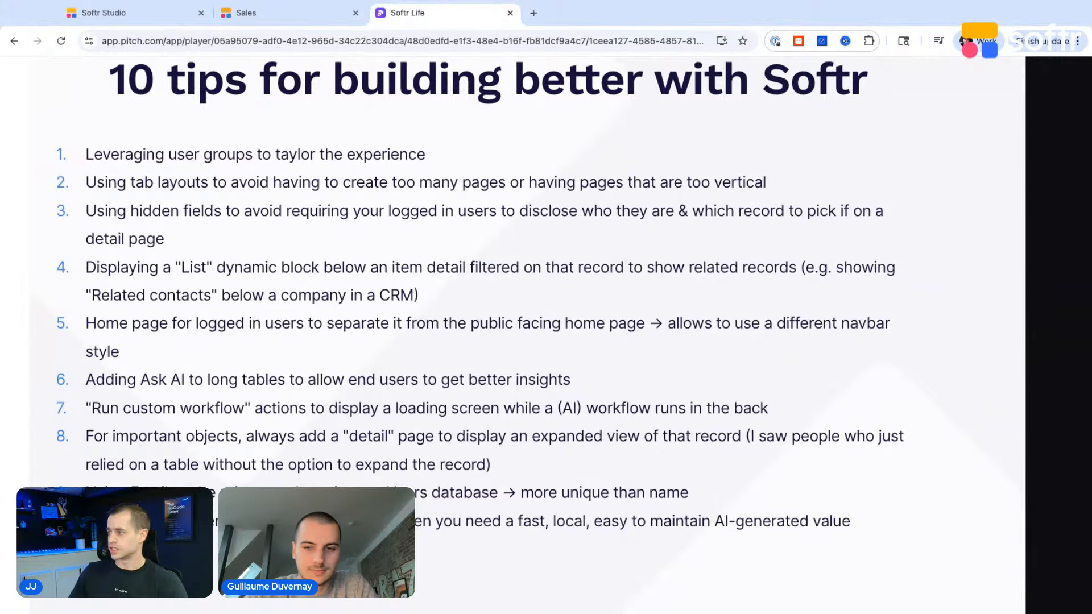
pyautogui.scroll(1, 546, 330)
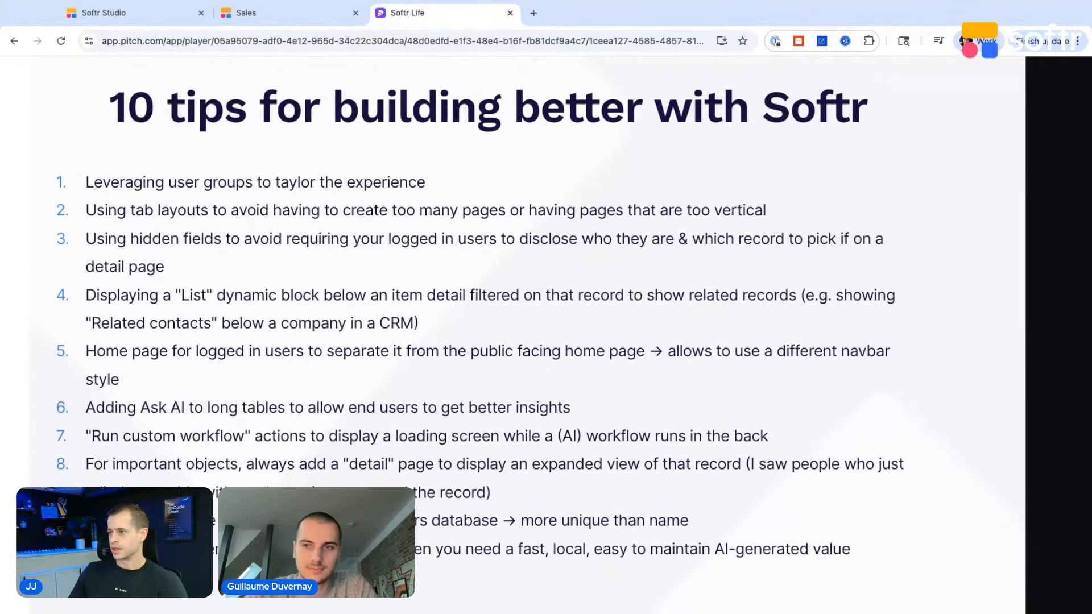
pyautogui.hotkey('ctrl', '1')
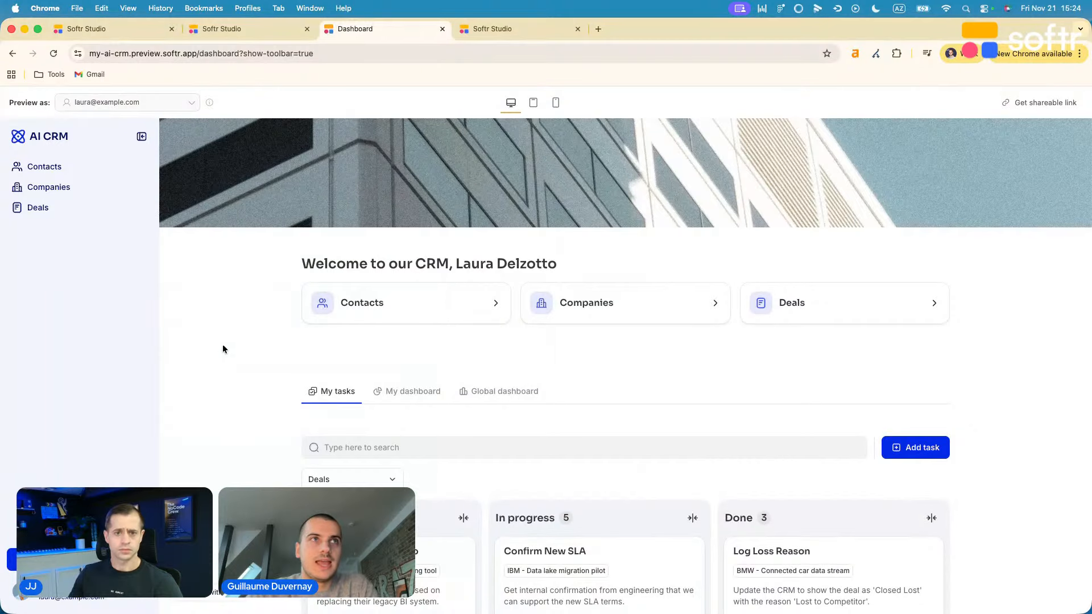
# Return to Softr Studio and open the Home page with the Talk to sales form in the editor
pyautogui.click(237, 31)
pyautogui.click(26, 143)
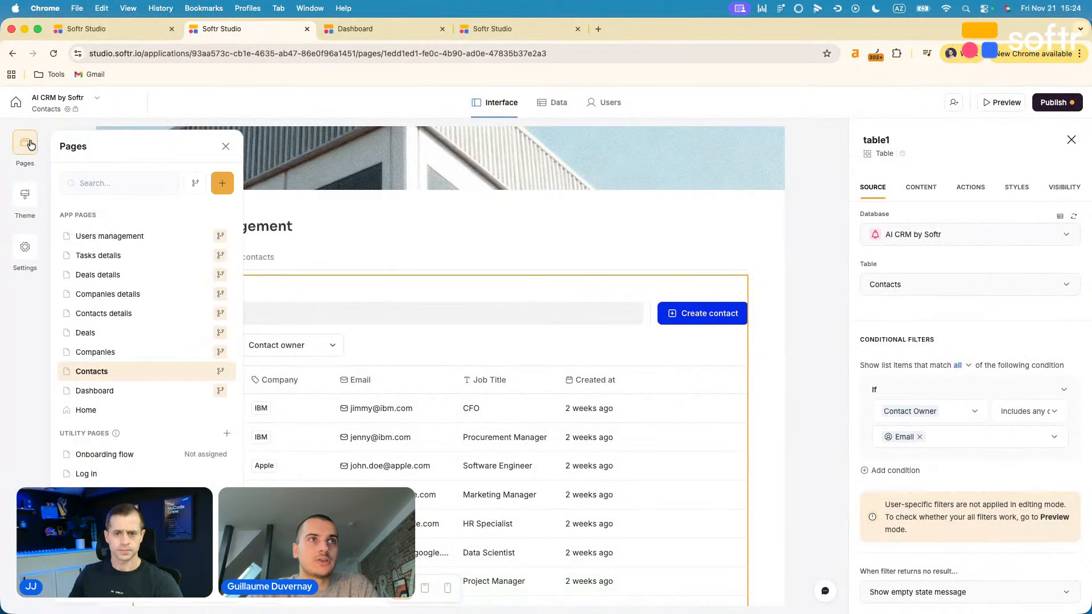
pyautogui.click(109, 411)
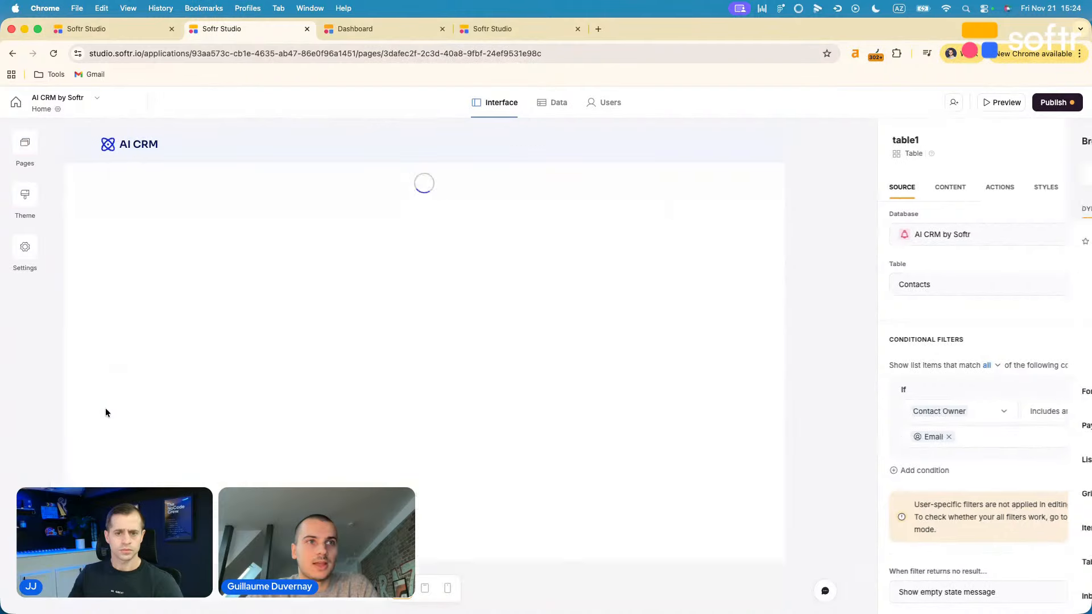
pyautogui.scroll(-3, 271, 426)
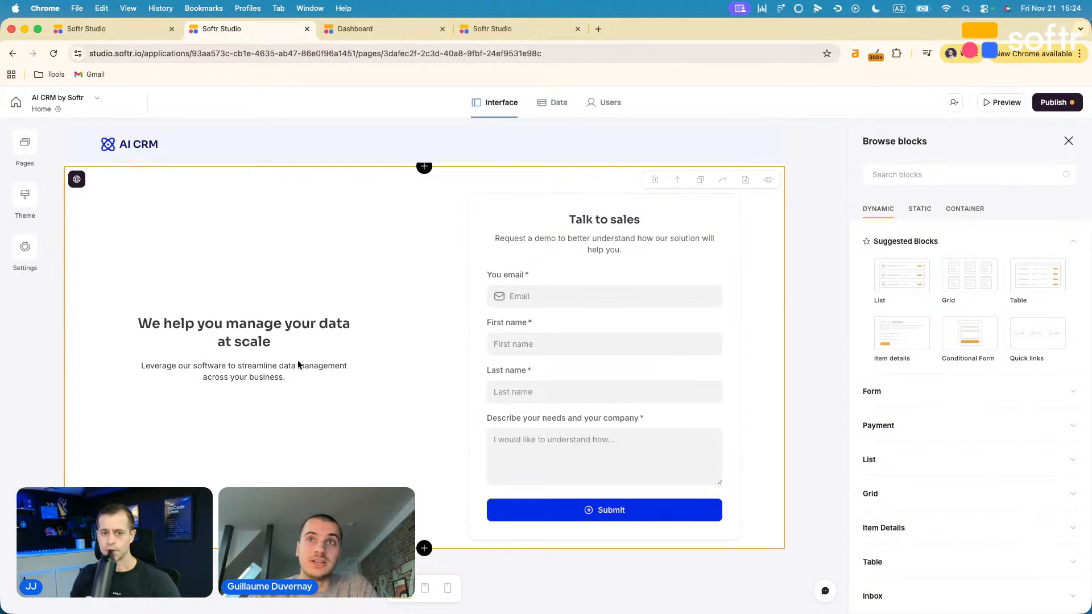
# Preview the app as a non-logged-in user and look over the public Home page
pyautogui.click(357, 33)
pyautogui.click(146, 103)
pyautogui.click(152, 165)
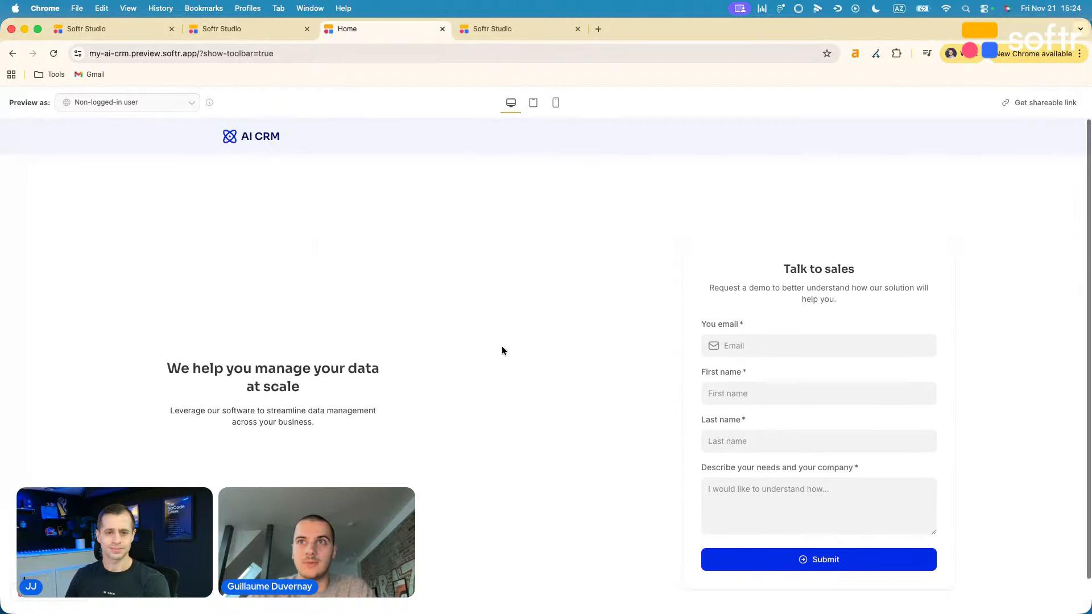
pyautogui.scroll(-2, 498, 347)
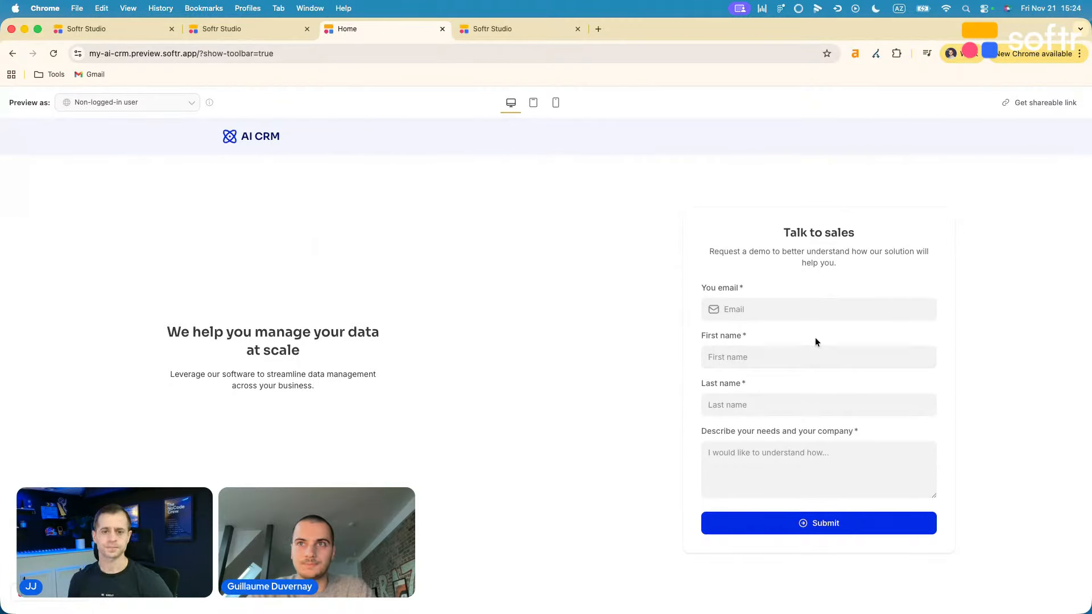
pyautogui.scroll(2, 595, 322)
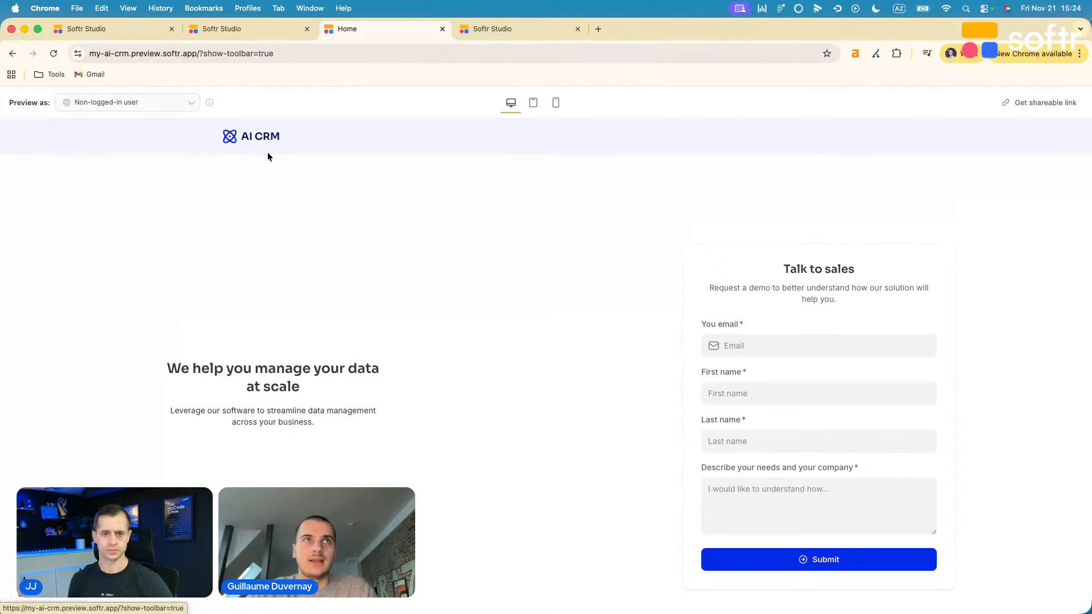
# Highlight the preview app's root address without the show-toolbar parameter
pyautogui.click(199, 53)
pyautogui.moveTo(233, 52); pyautogui.dragTo(335, 56)
pyautogui.press('BackSpace')
pyautogui.moveTo(248, 54); pyautogui.dragTo(122, 53)
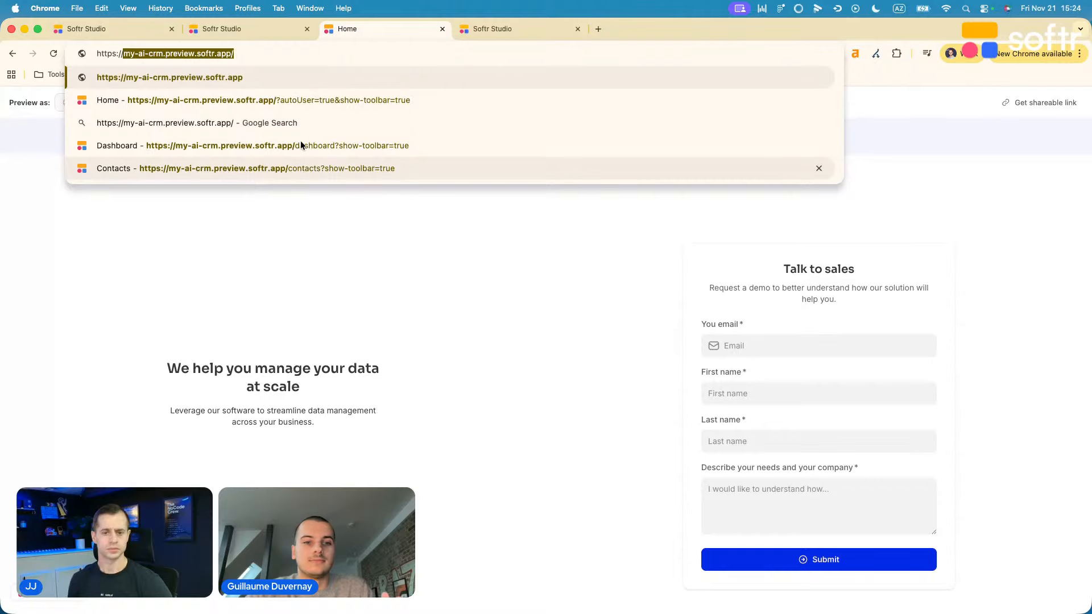
pyautogui.click(241, 51)
# Return to the Home page in Softr Studio and check the visibility settings of the Talk to sales form block
pyautogui.click(244, 28)
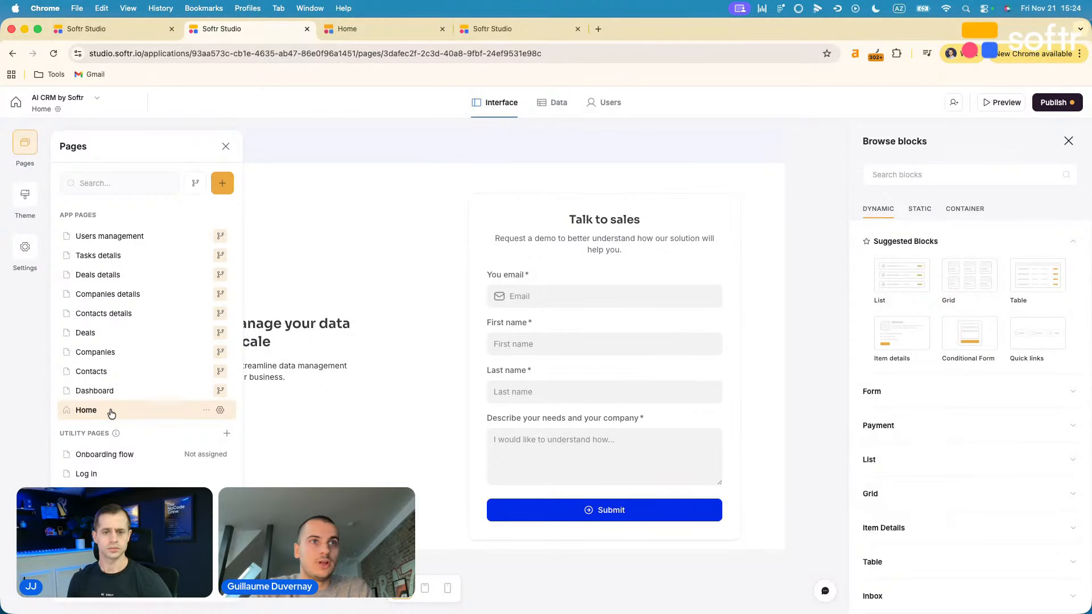
pyautogui.click(811, 335)
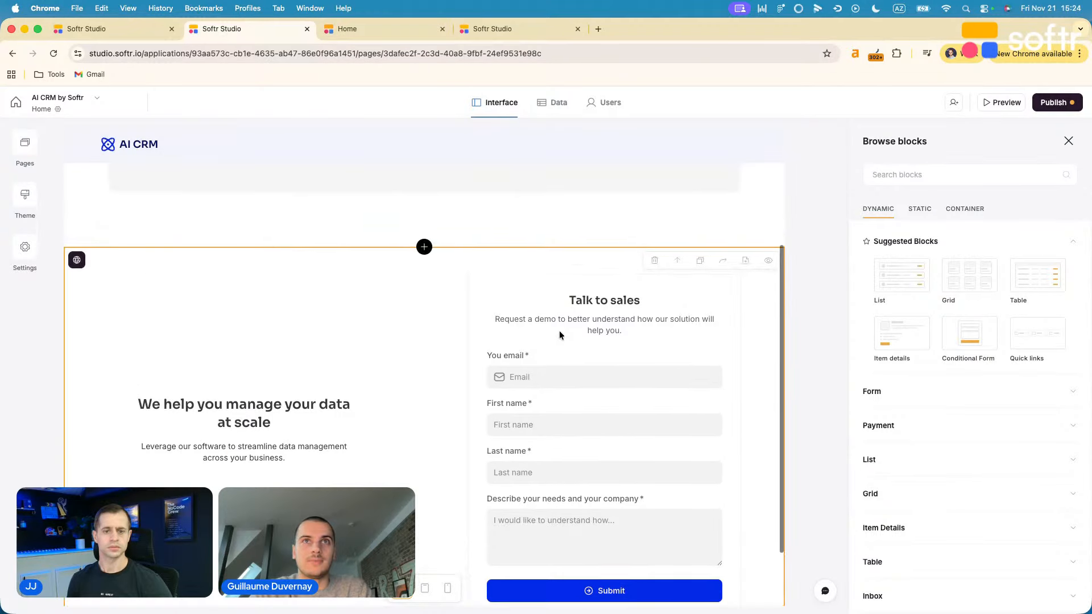
pyautogui.click(415, 341)
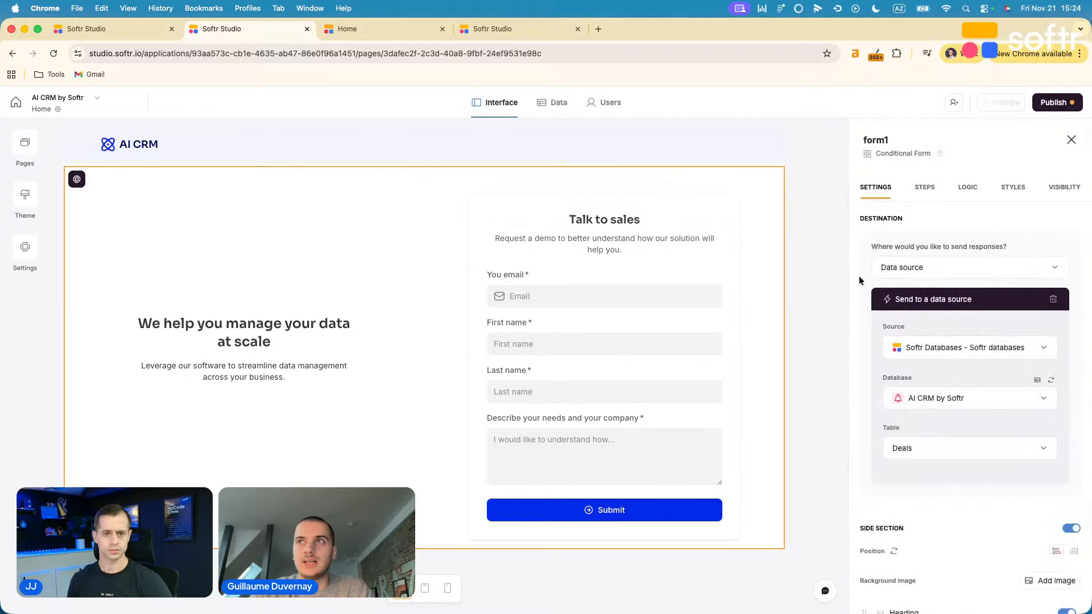
pyautogui.click(1068, 187)
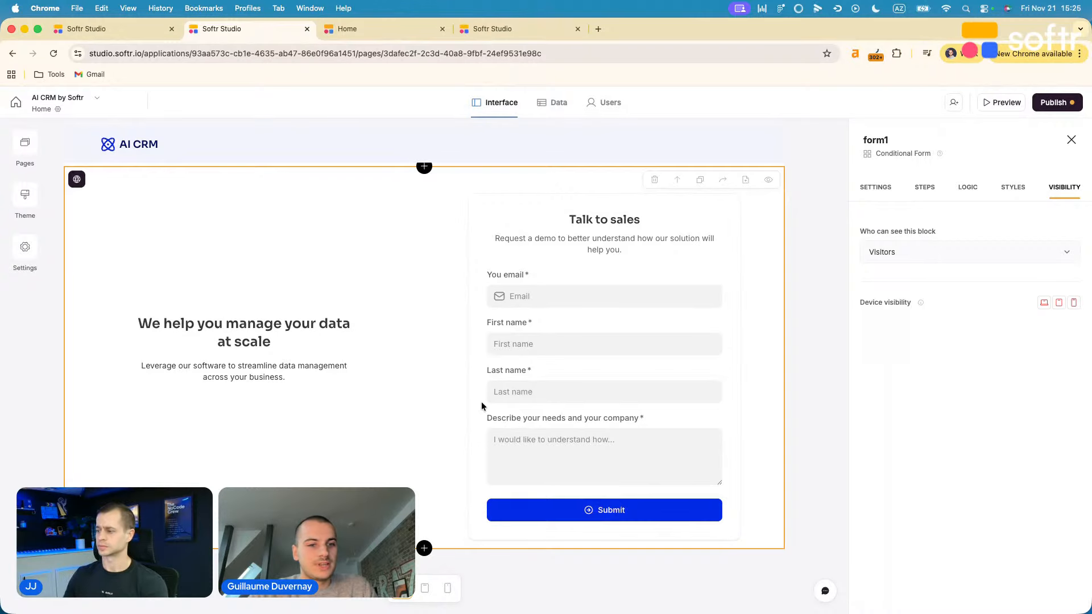
# Open the Dashboard page in the editor and bring up the page rules by user group
pyautogui.click(28, 149)
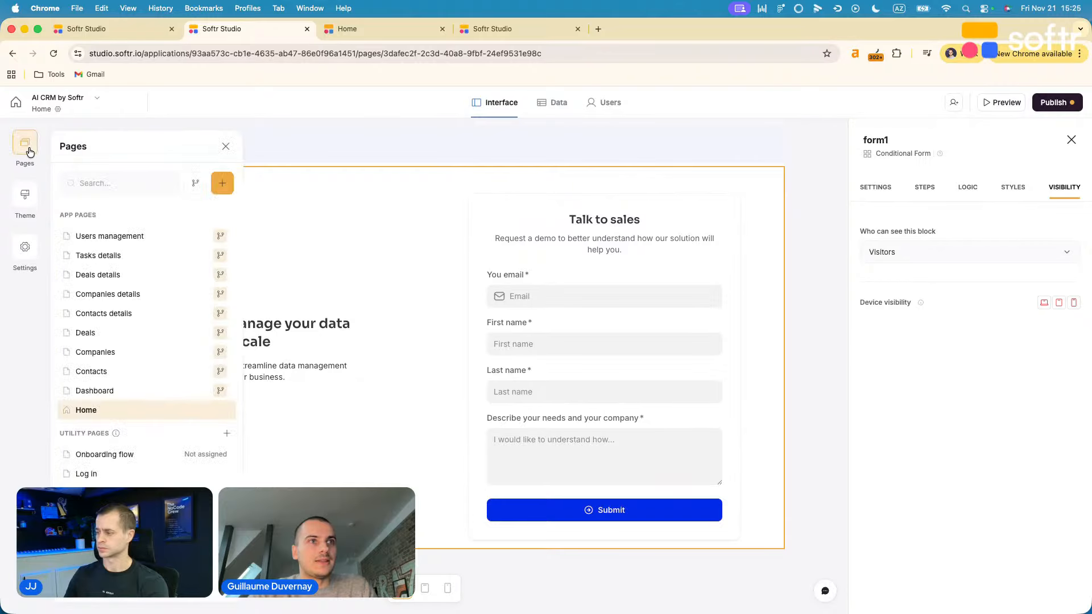
pyautogui.click(95, 391)
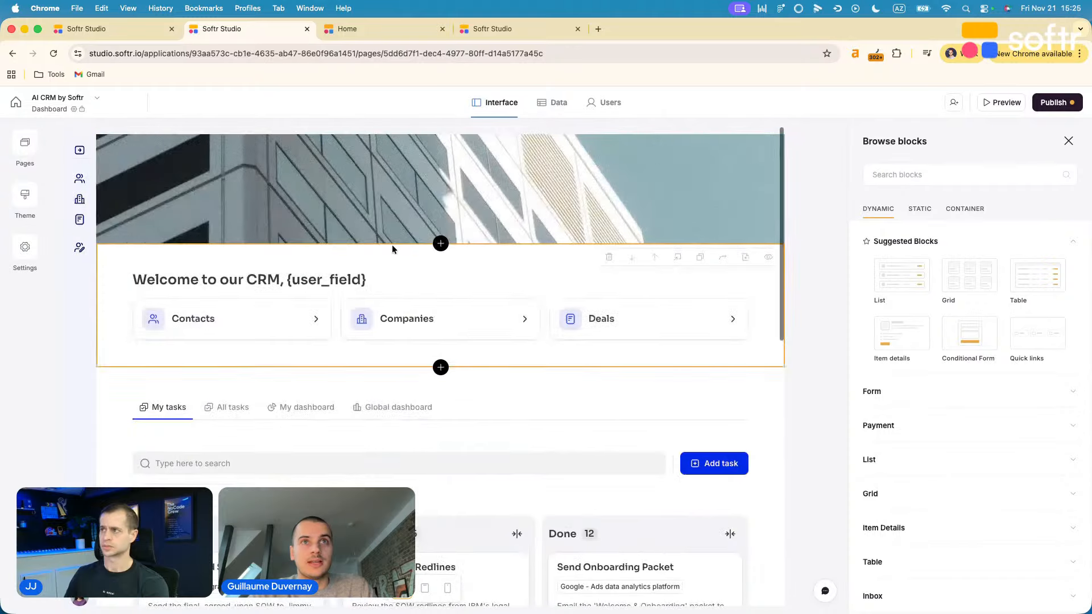
pyautogui.click(24, 147)
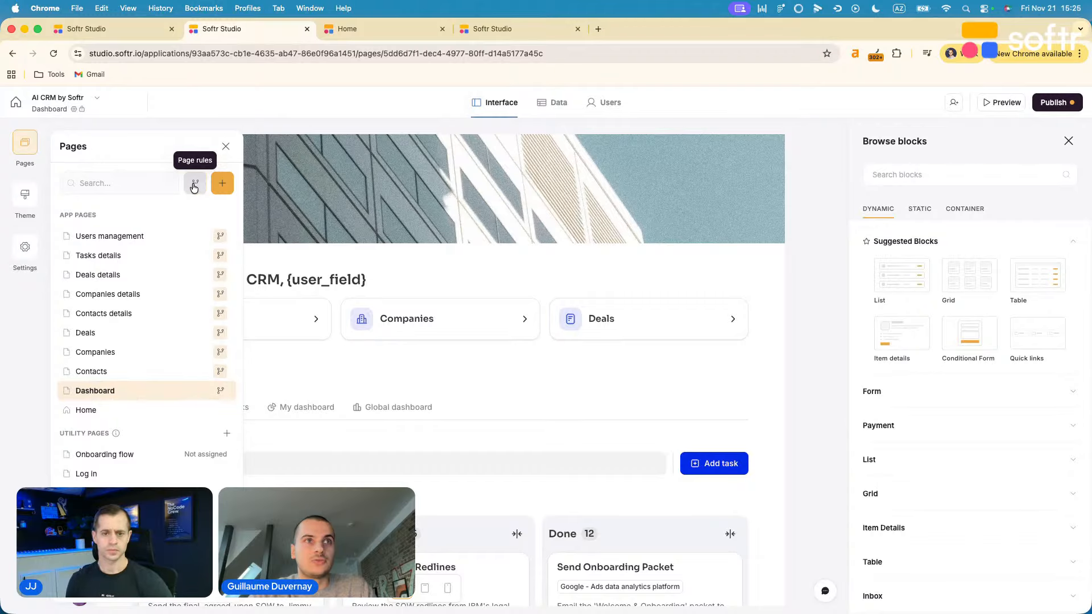
pyautogui.click(195, 183)
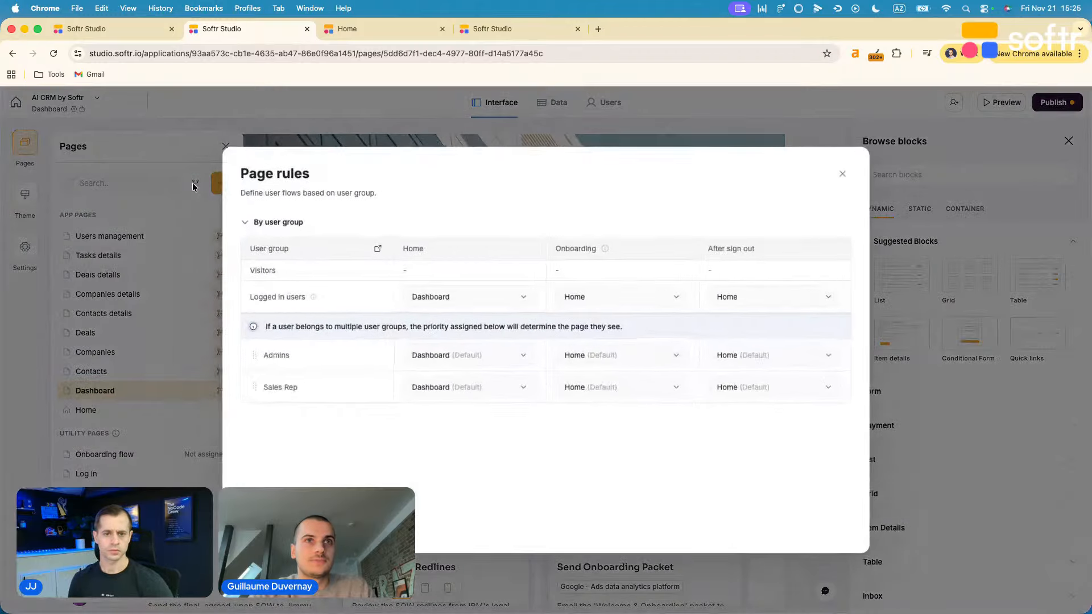
# Review the Home and After sign out page choices for logged-in users, searching for "ho", and close the page rules
pyautogui.click(444, 297)
pyautogui.click(777, 296)
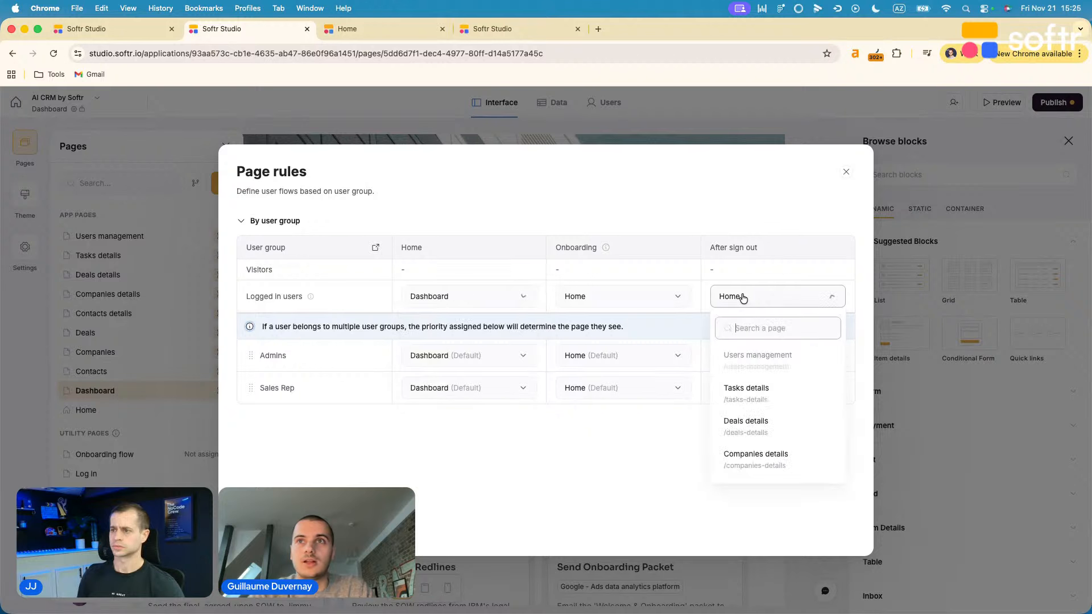
pyautogui.write('ho')
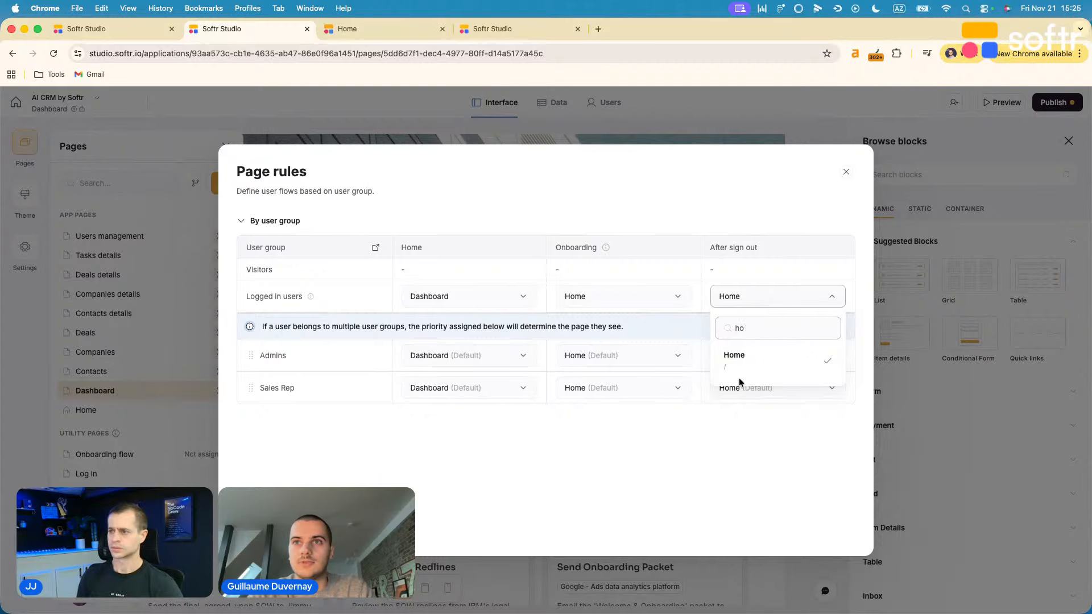
pyautogui.click(846, 171)
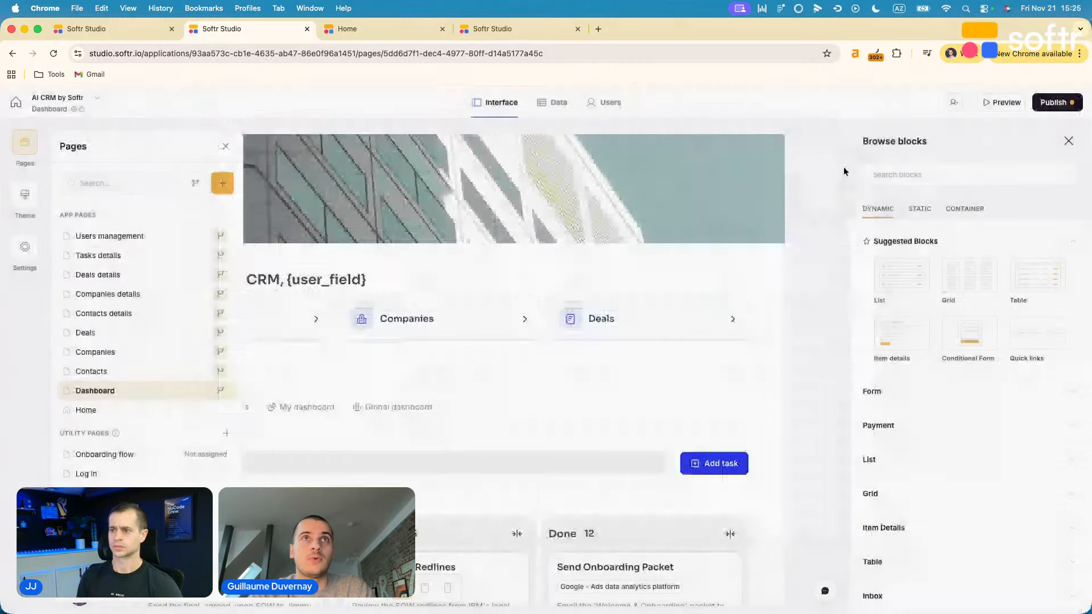
# Switch to the app preview and preview it as the first Sales Rep user in the list
pyautogui.click(371, 29)
pyautogui.click(109, 123)
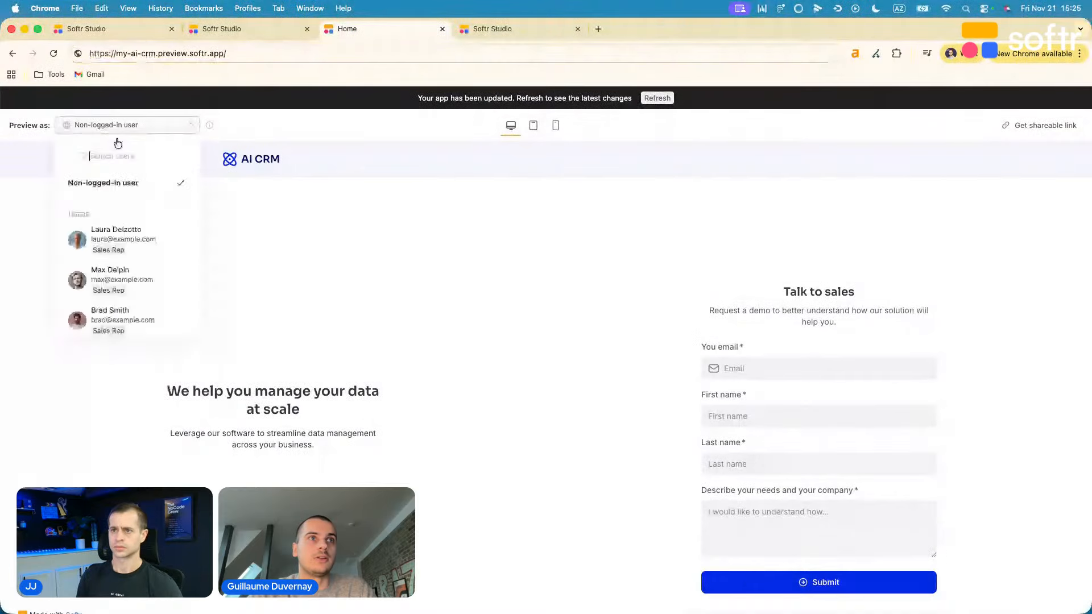
pyautogui.click(127, 236)
pyautogui.click(663, 404)
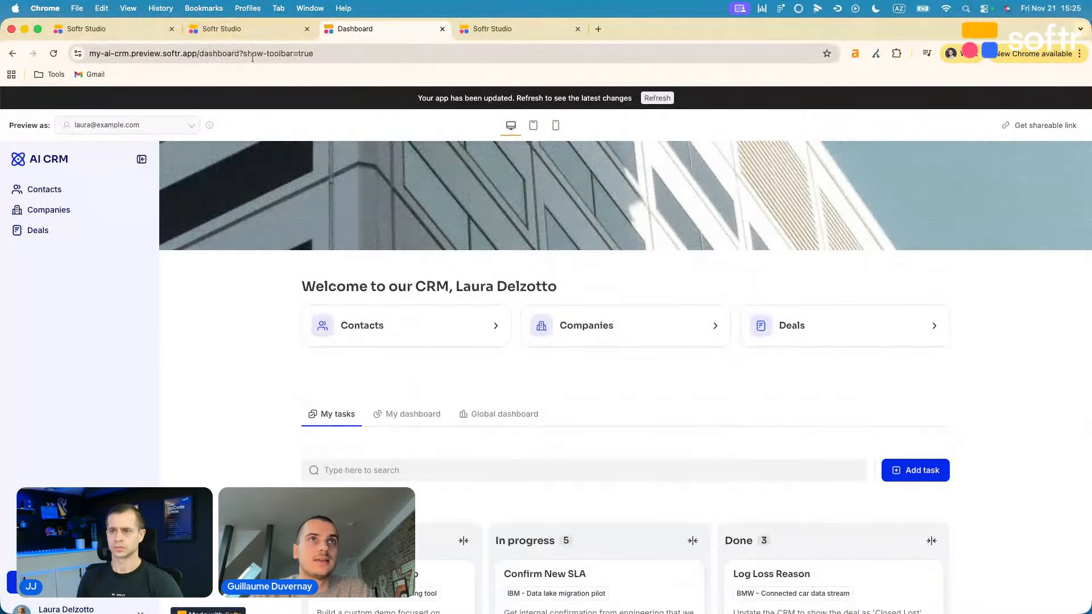
# Load the preview's /dashboard address without the show-toolbar parameter and look over the dashboard's task board
pyautogui.moveTo(278, 52); pyautogui.dragTo(428, 53)
pyautogui.press('BackSpace')
pyautogui.press('BackSpace')
pyautogui.hotkey('shift', 'alt', 'Left')
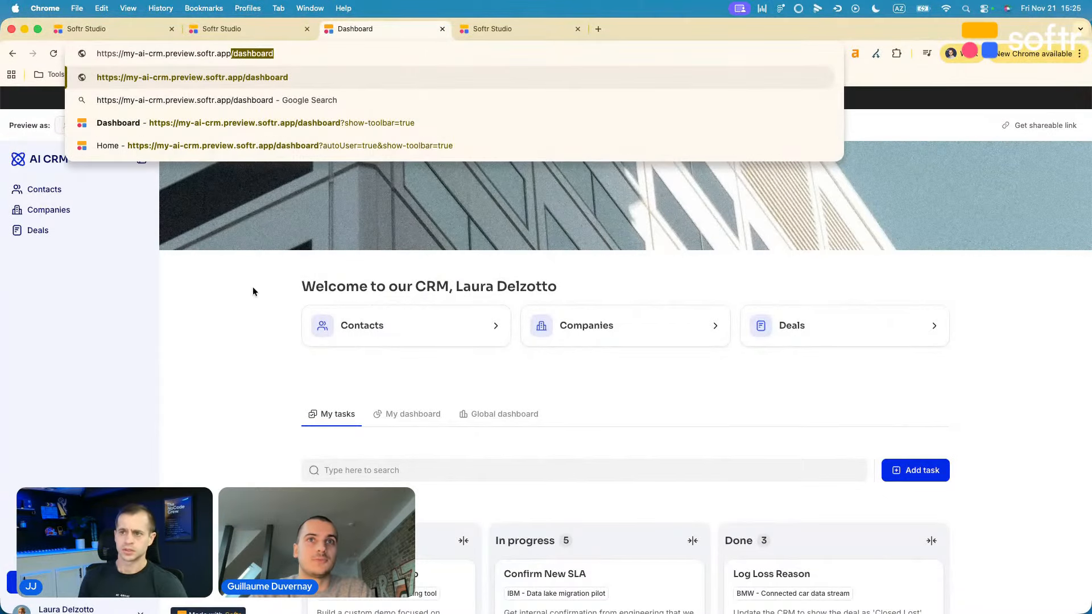
pyautogui.press('Return')
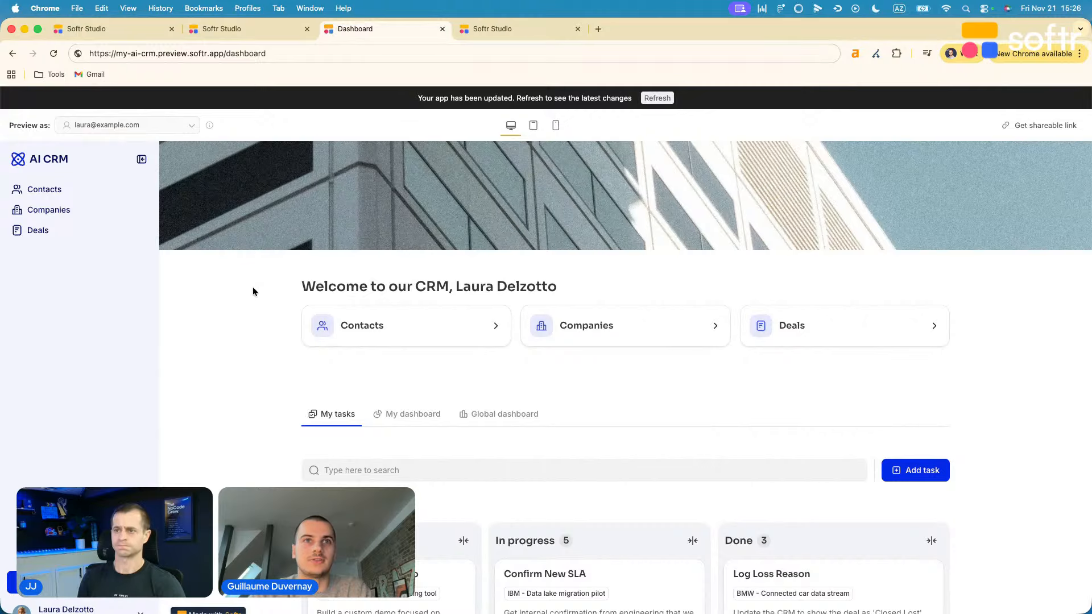
pyautogui.scroll(-4, 252, 291)
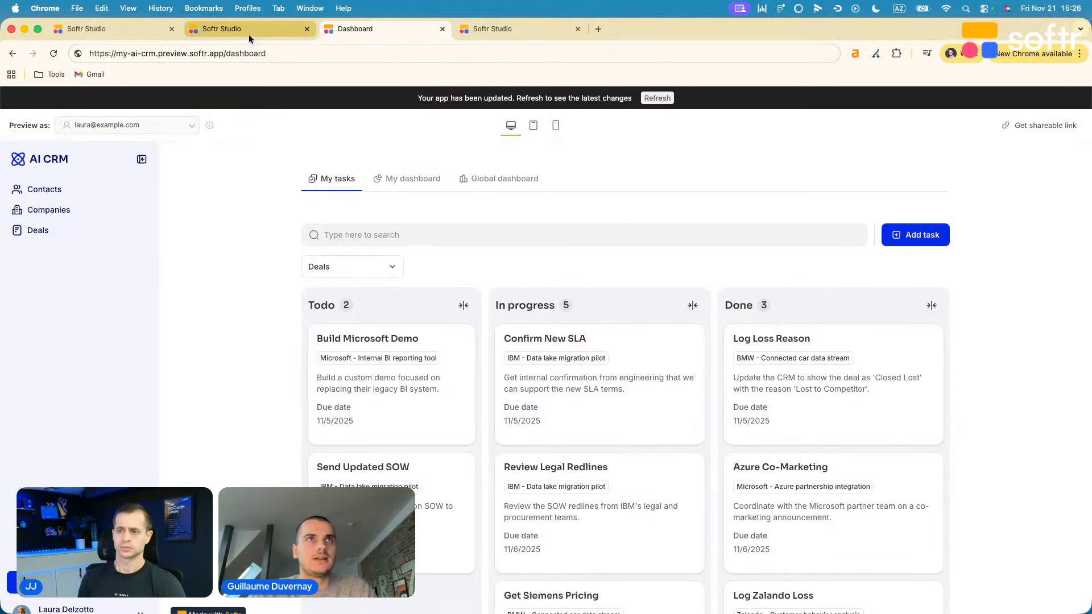
# Return to Softr Studio and set the Home page's visibility to Logged-in users
pyautogui.click(248, 32)
pyautogui.click(495, 298)
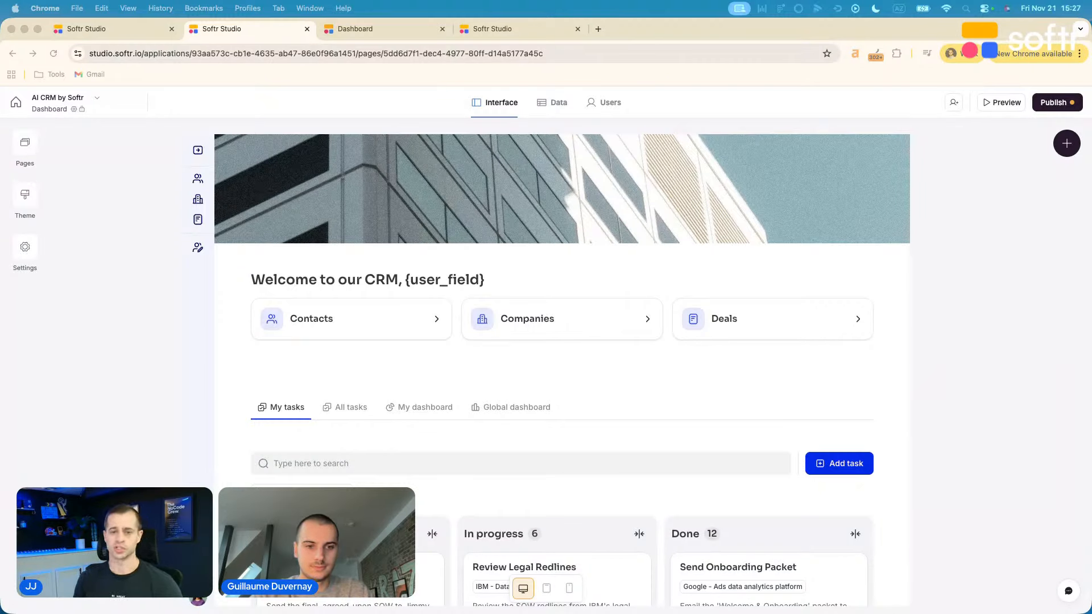
pyautogui.click(964, 285)
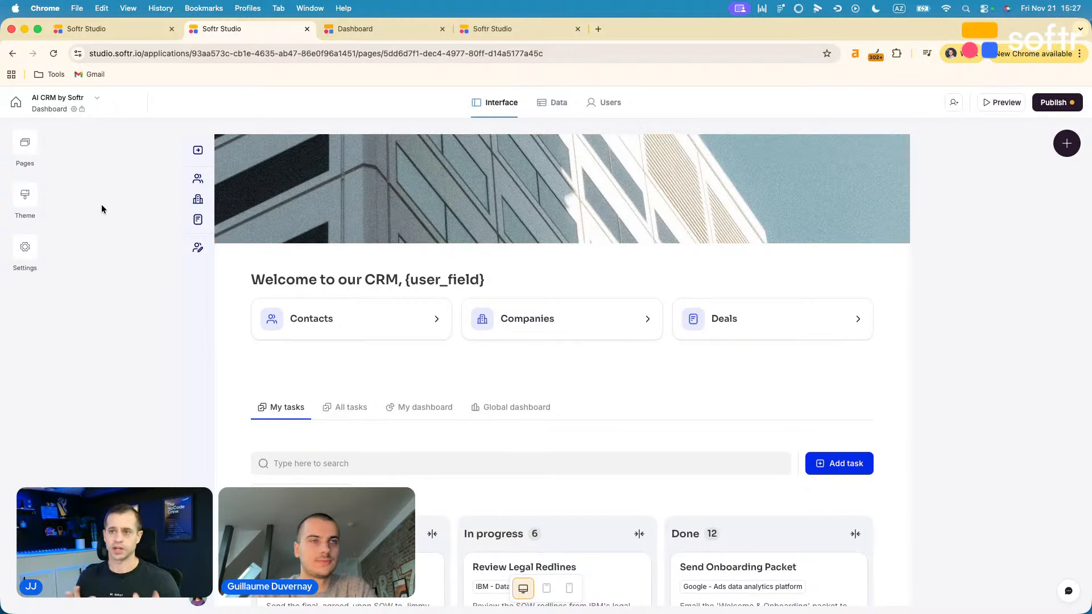
pyautogui.click(37, 151)
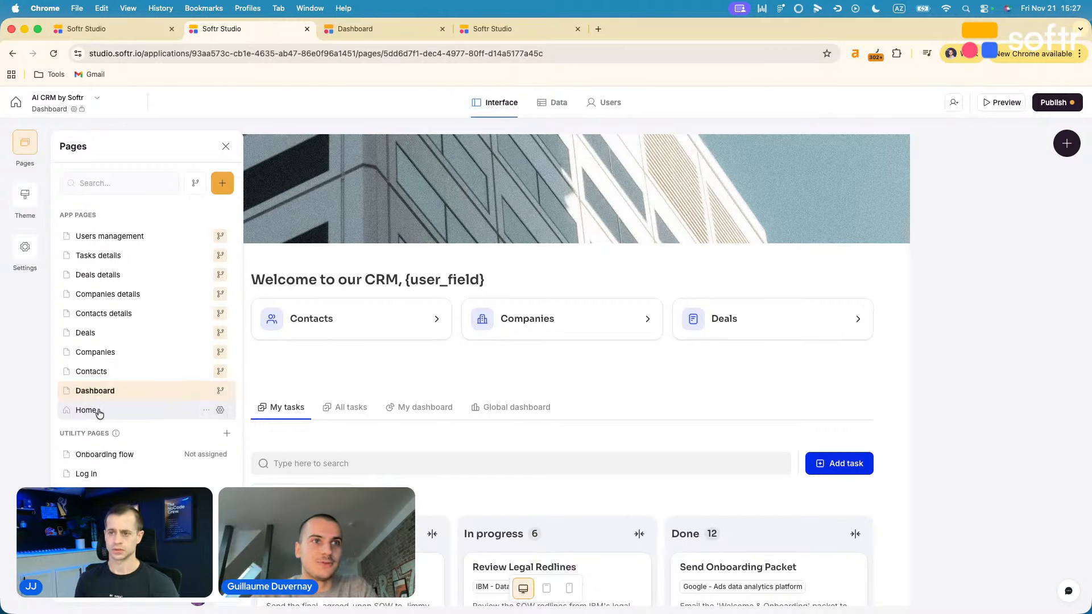
pyautogui.click(221, 412)
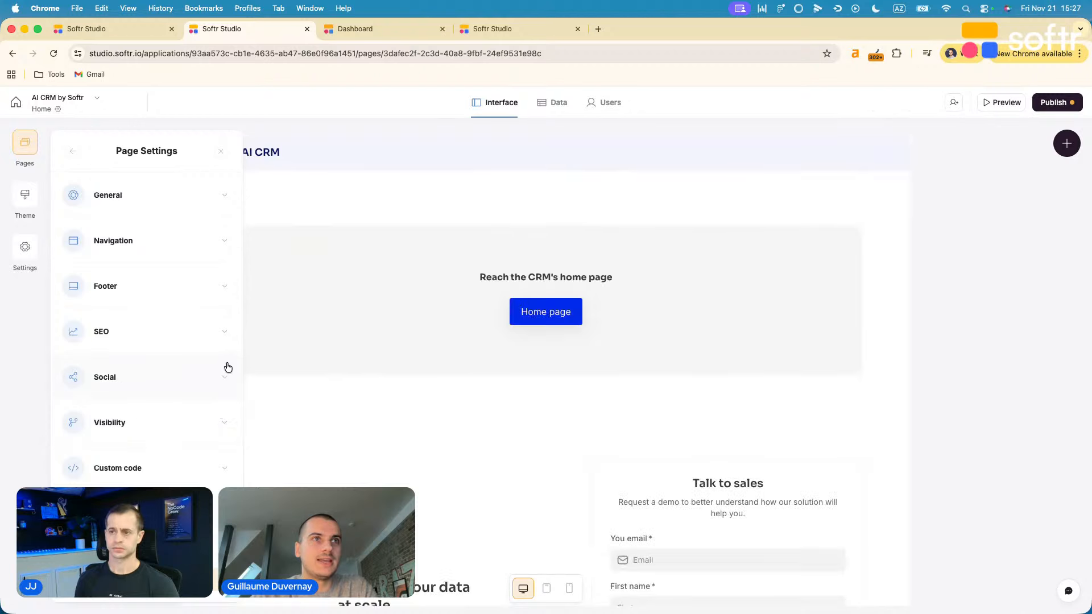
pyautogui.click(151, 420)
pyautogui.click(104, 471)
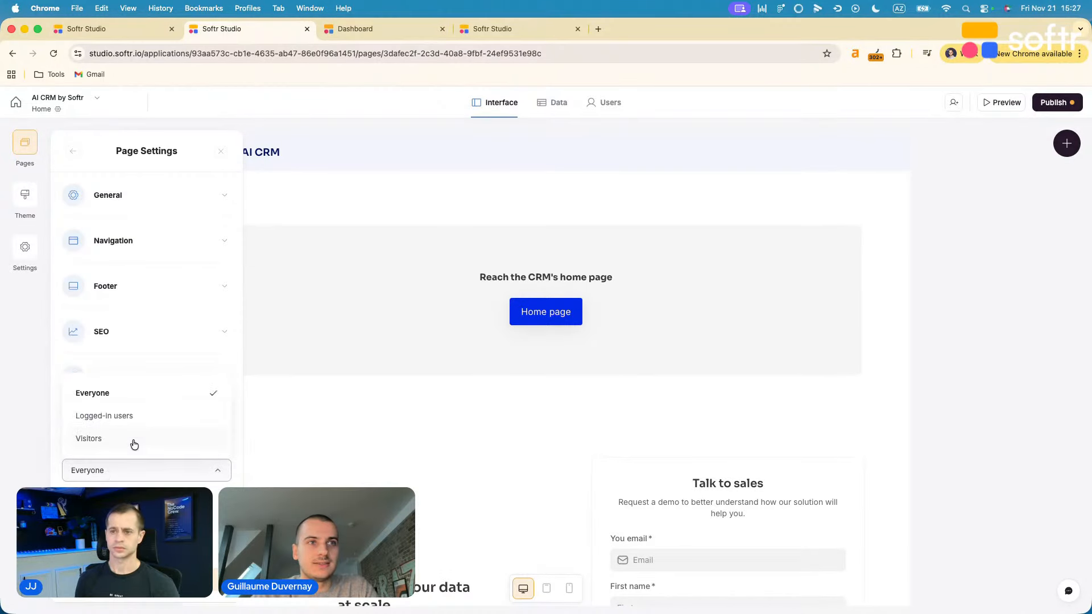
pyautogui.click(122, 422)
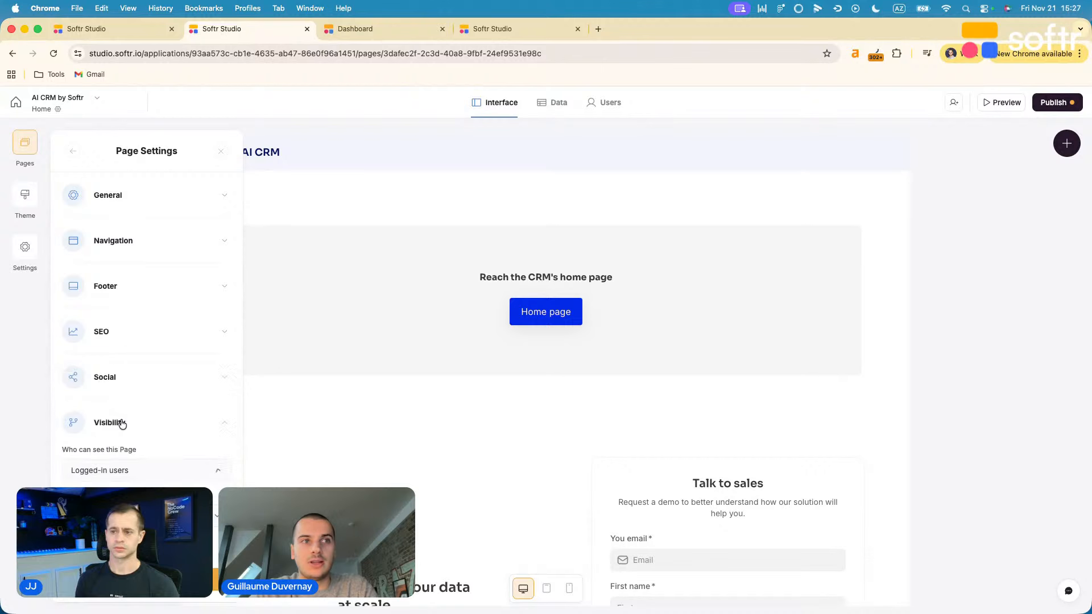
pyautogui.scroll(-1, 108, 526)
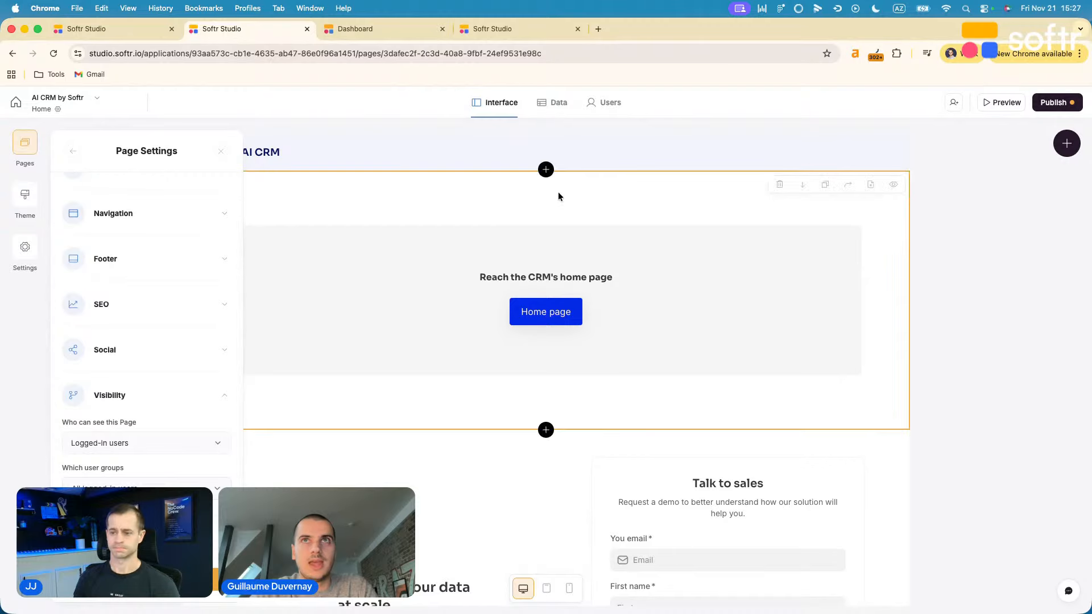
# Open the app's user authentication settings and review the login methods, sign-up and security options
pyautogui.click(609, 104)
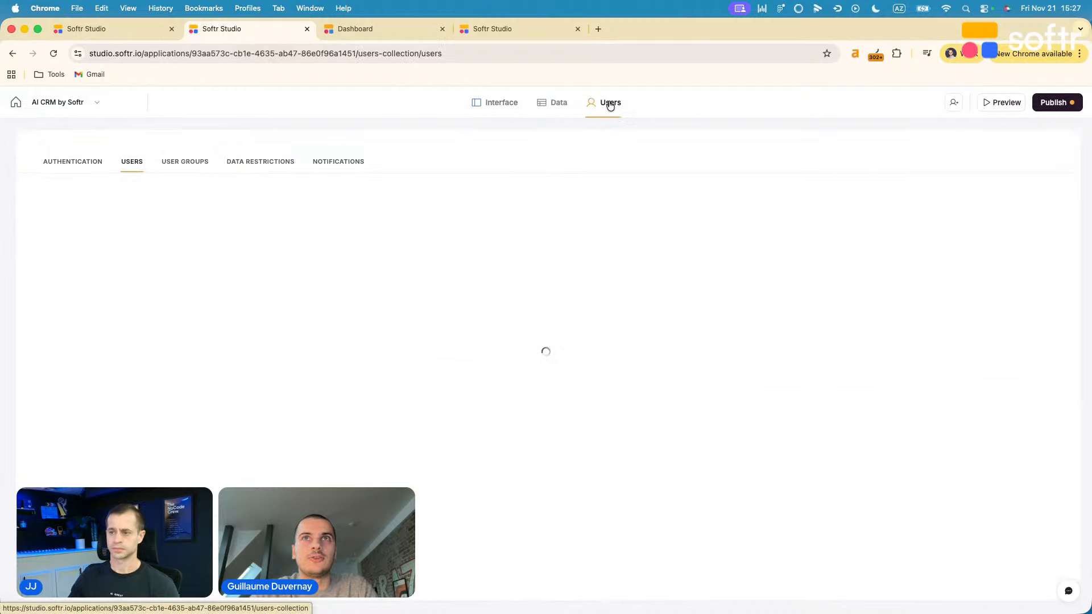
pyautogui.click(66, 162)
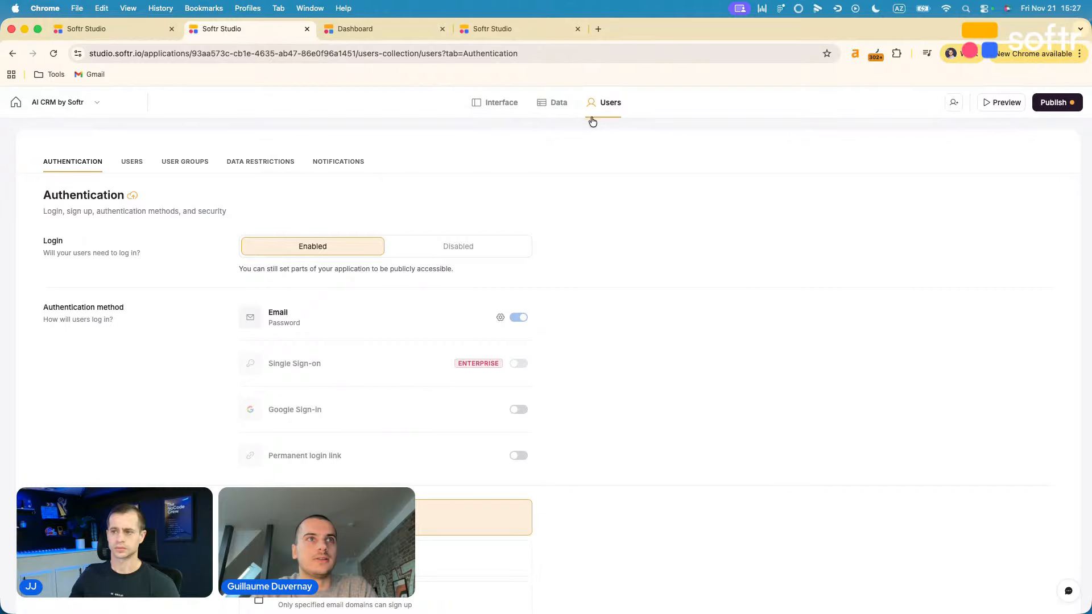
pyautogui.scroll(-3, 293, 426)
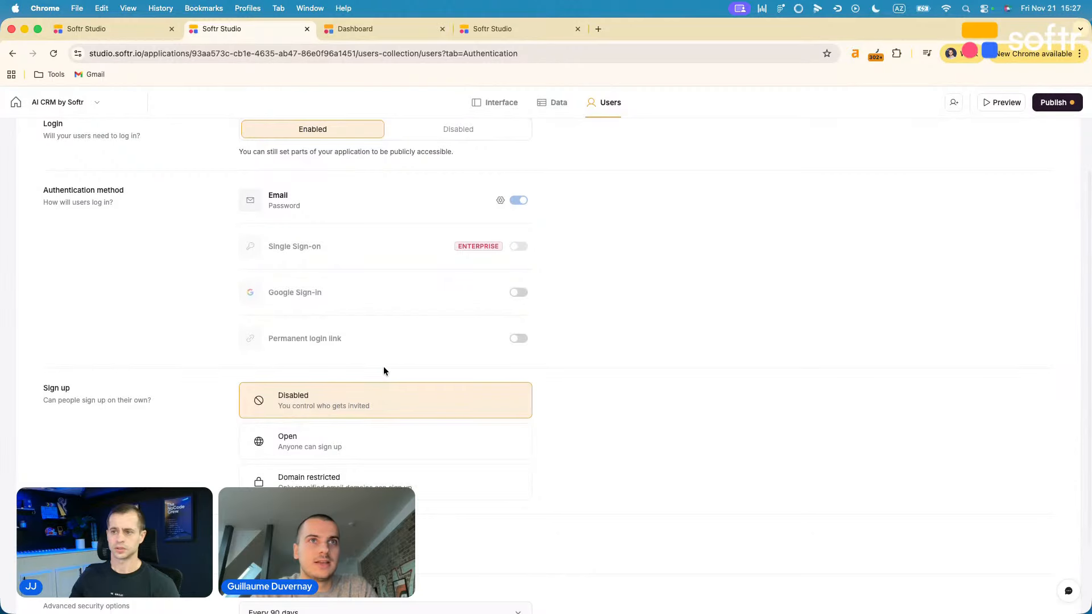
pyautogui.scroll(-3, 360, 354)
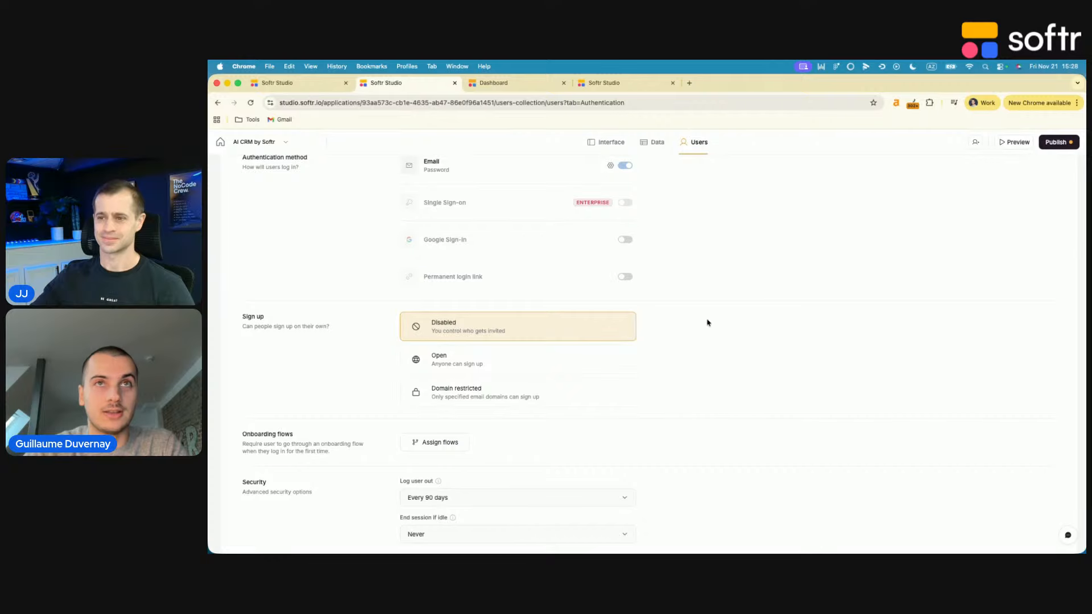
# Return to the interface editor and open the Log in page with its sign-in block settings
pyautogui.click(606, 143)
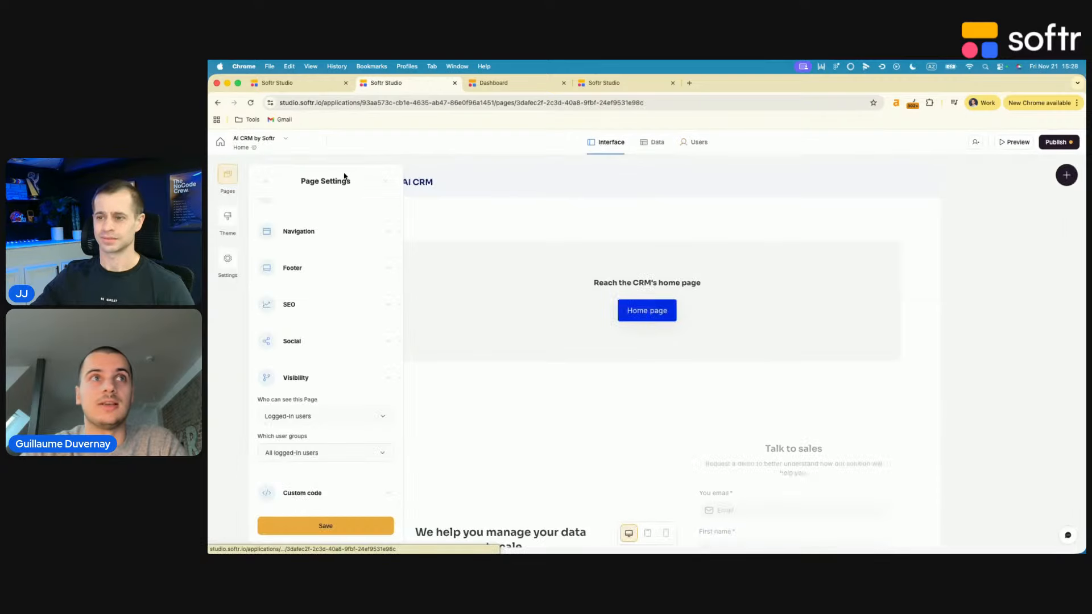
pyautogui.click(229, 173)
pyautogui.click(730, 370)
pyautogui.click(510, 346)
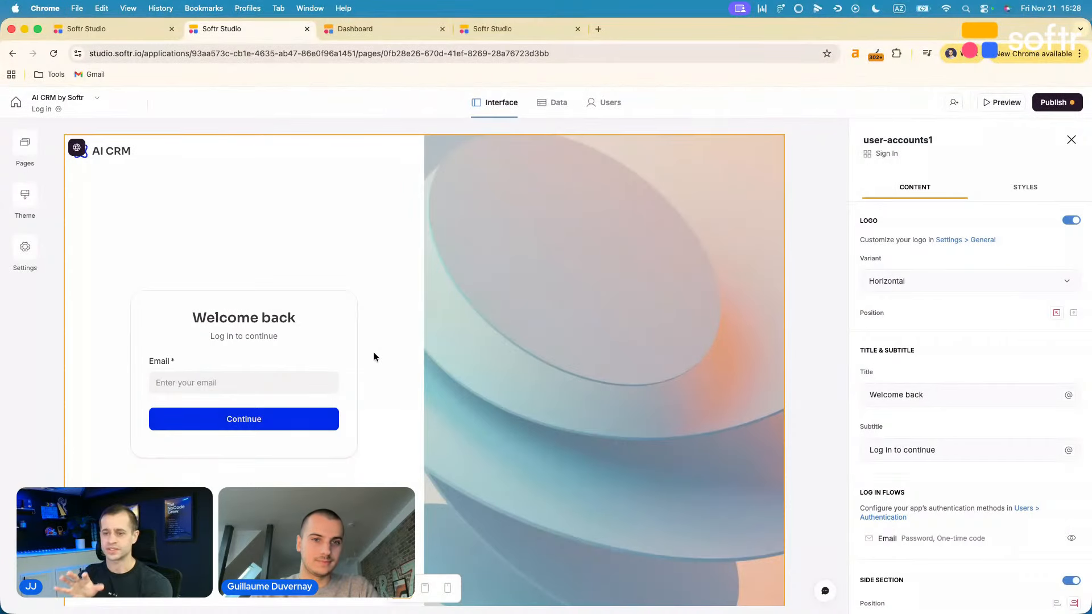
# Check which types of utility page can be added to the app
pyautogui.click(25, 143)
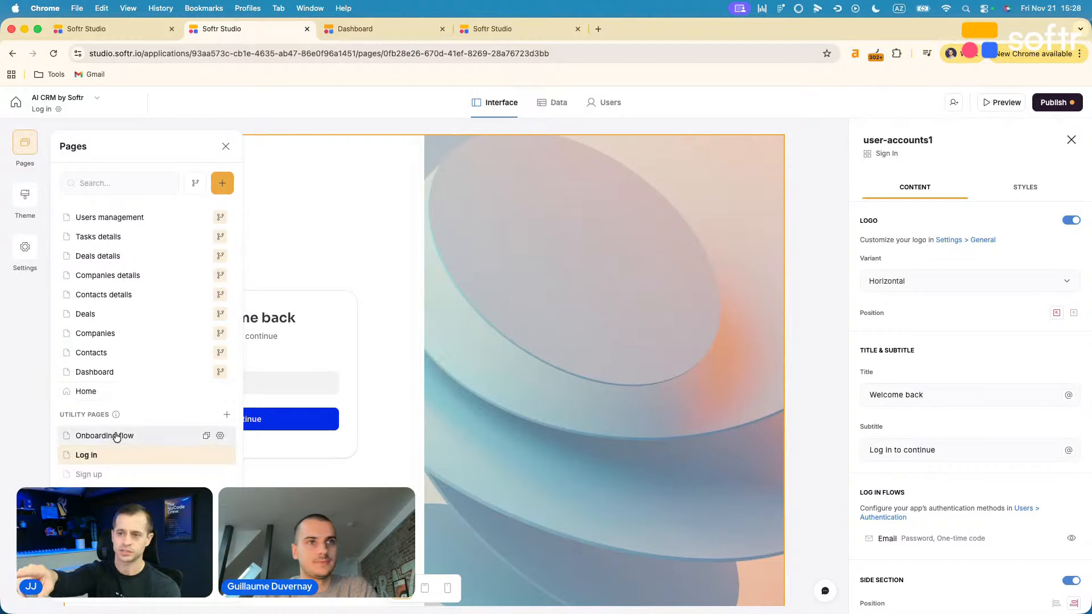
pyautogui.click(227, 419)
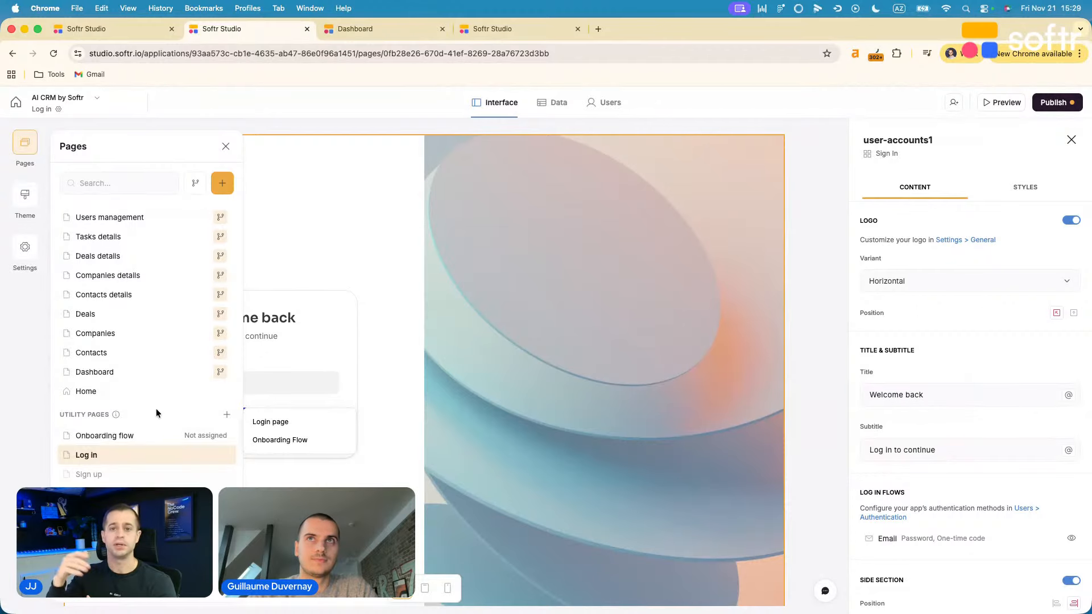
pyautogui.click(407, 220)
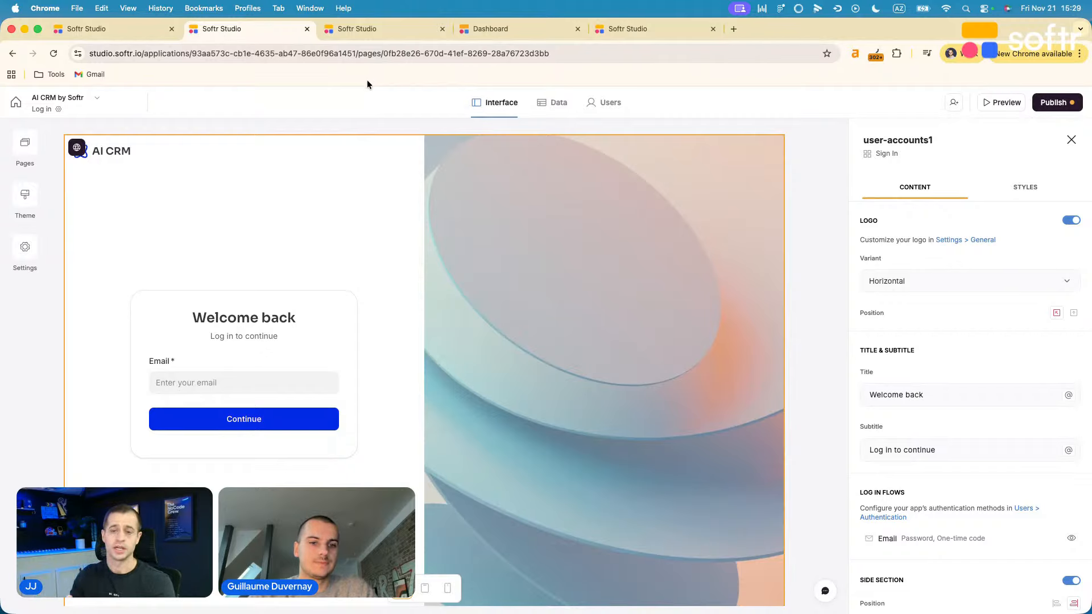
# Open the Onboarding flow page and set its flow type to Complete user profile
pyautogui.click(24, 143)
pyautogui.click(105, 454)
pyautogui.click(919, 305)
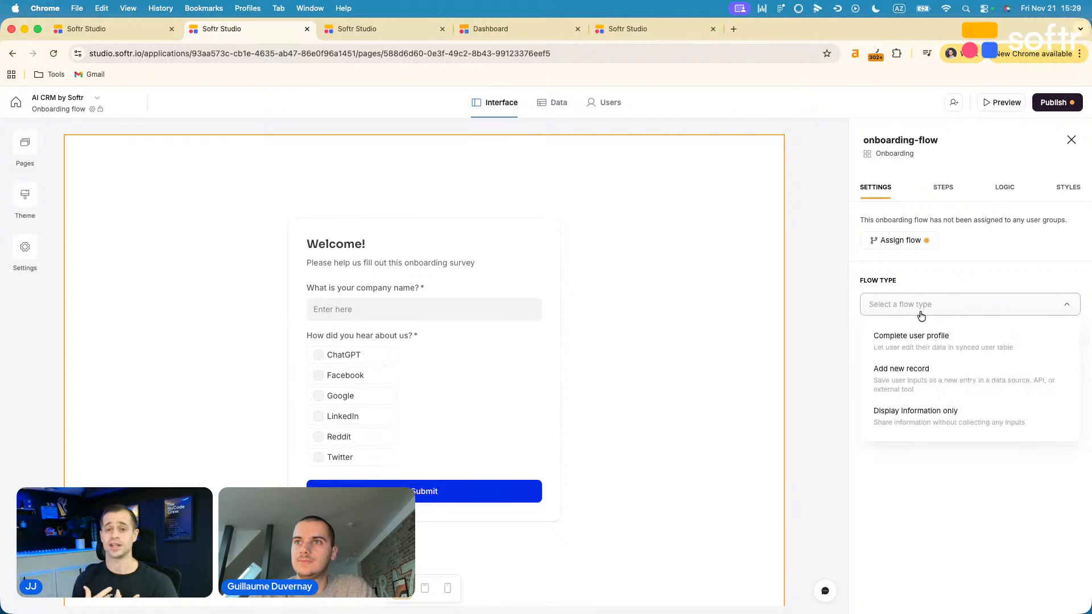
pyautogui.click(890, 348)
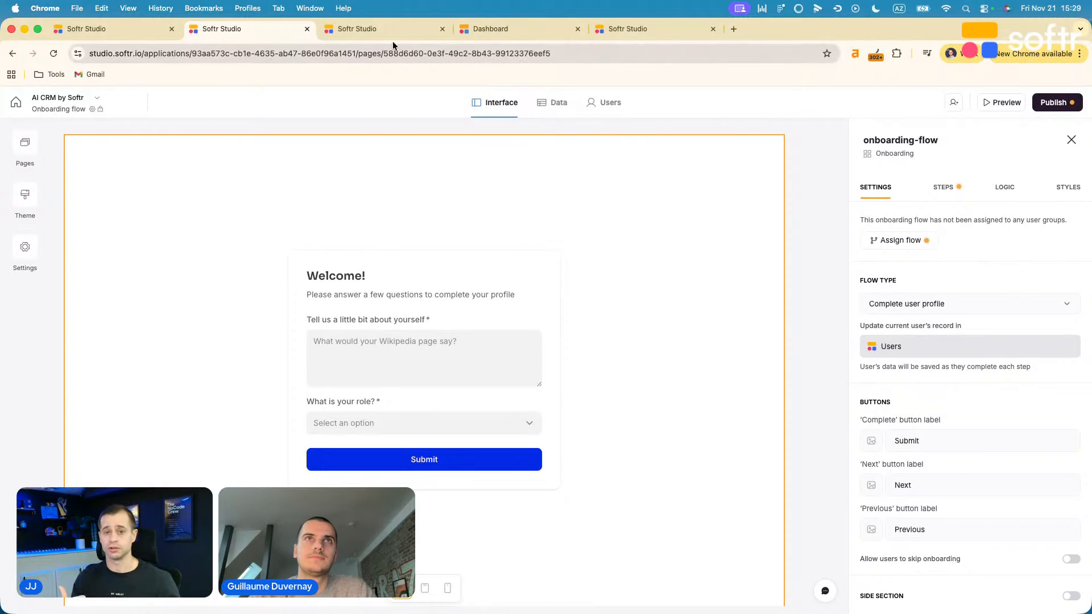
# Insert a short text field named "Job title" after Avatar in the Users table of the AI CRM database
pyautogui.click(386, 29)
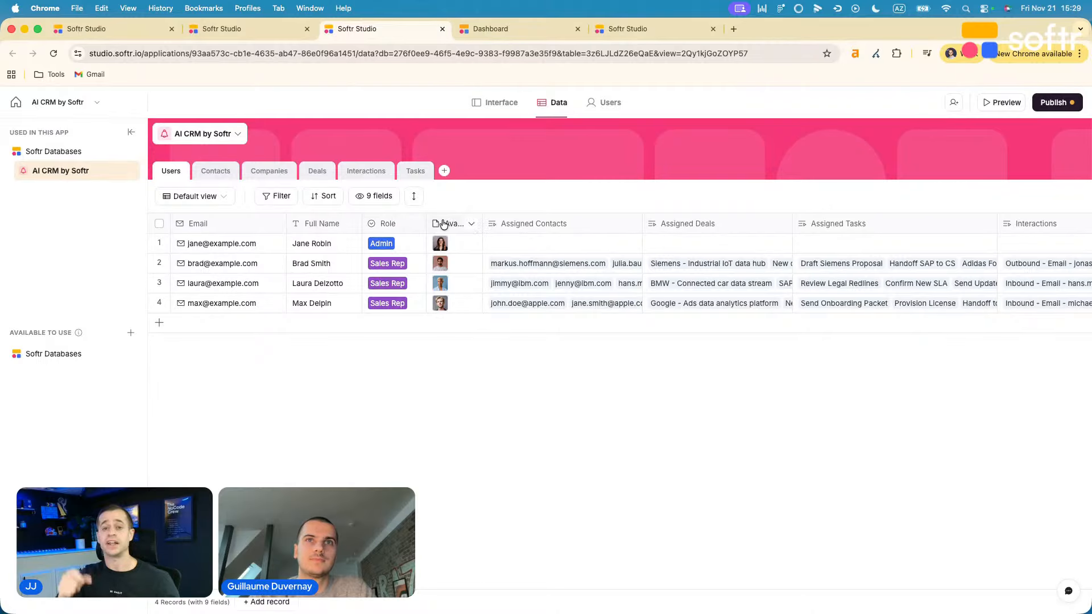
pyautogui.click(444, 223)
pyautogui.click(488, 317)
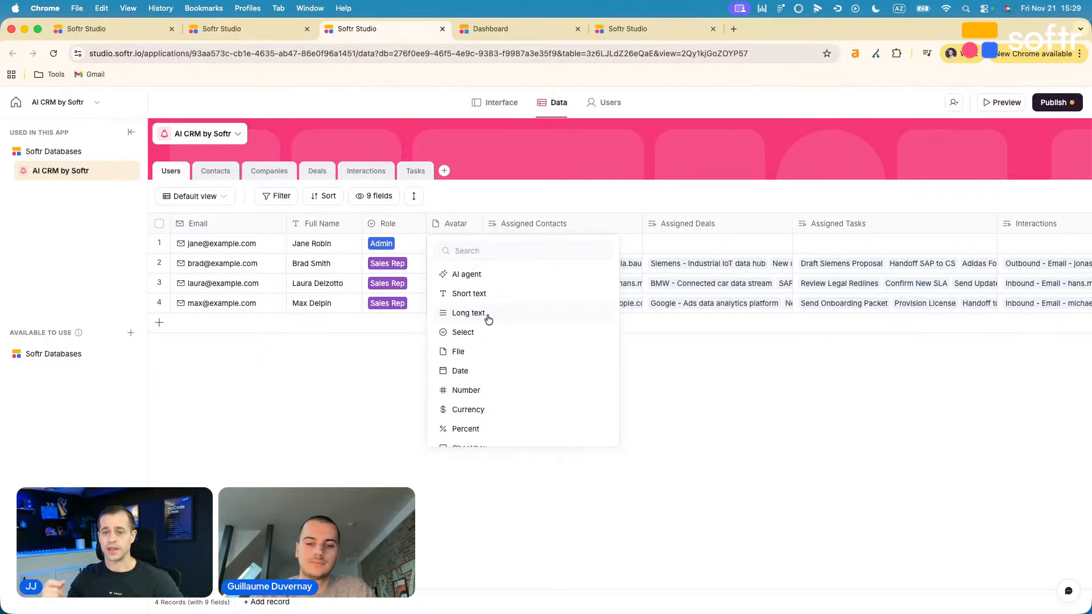
pyautogui.write('text')
pyautogui.click(518, 294)
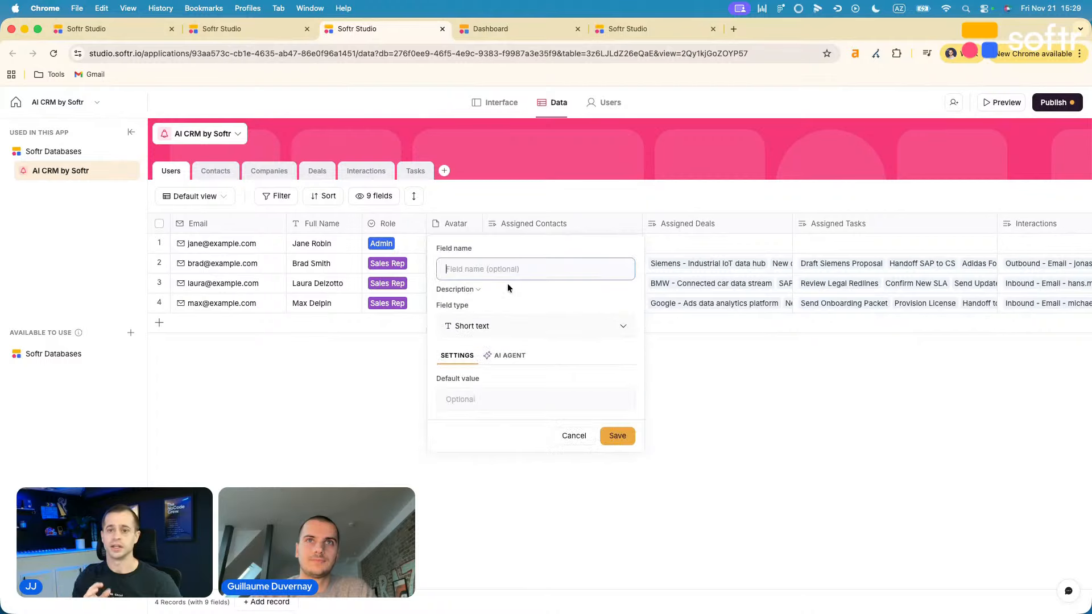
pyautogui.write('Job title')
pyautogui.click(617, 436)
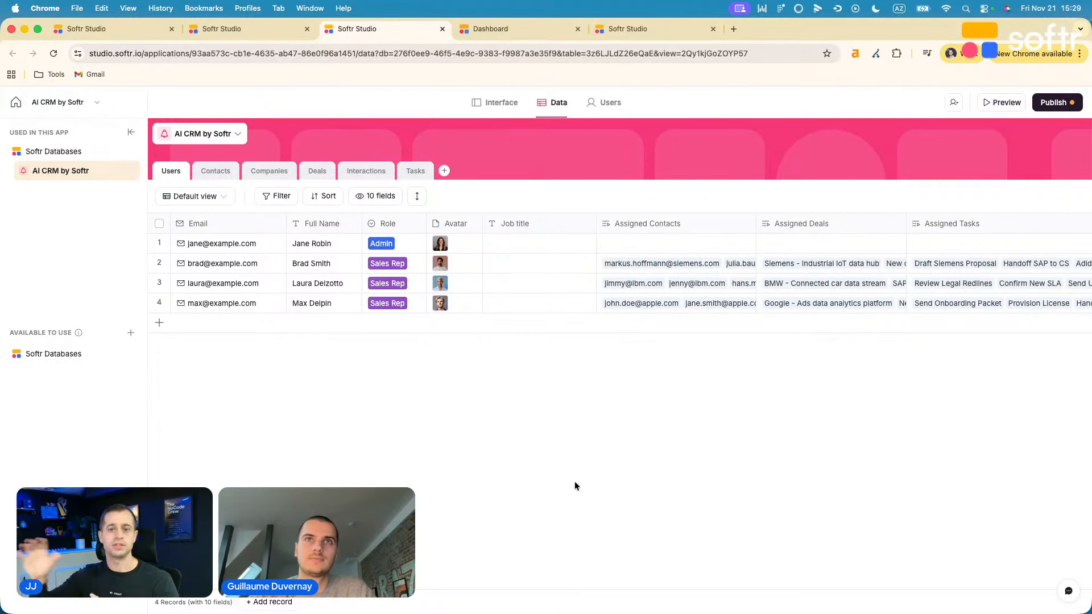
# Return to the onboarding flow and remove the "Tell us a little bit about yourself" question from Step 1
pyautogui.hotkey('ctrl', 'shift', 'Tab')
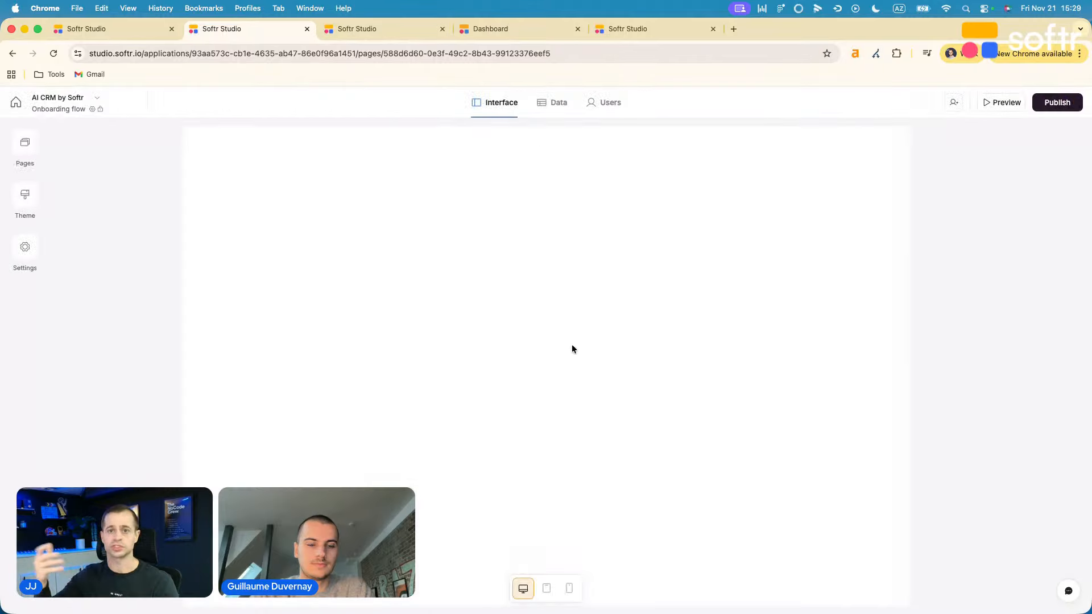
pyautogui.scroll(-1, 695, 355)
pyautogui.scroll(-1, 889, 383)
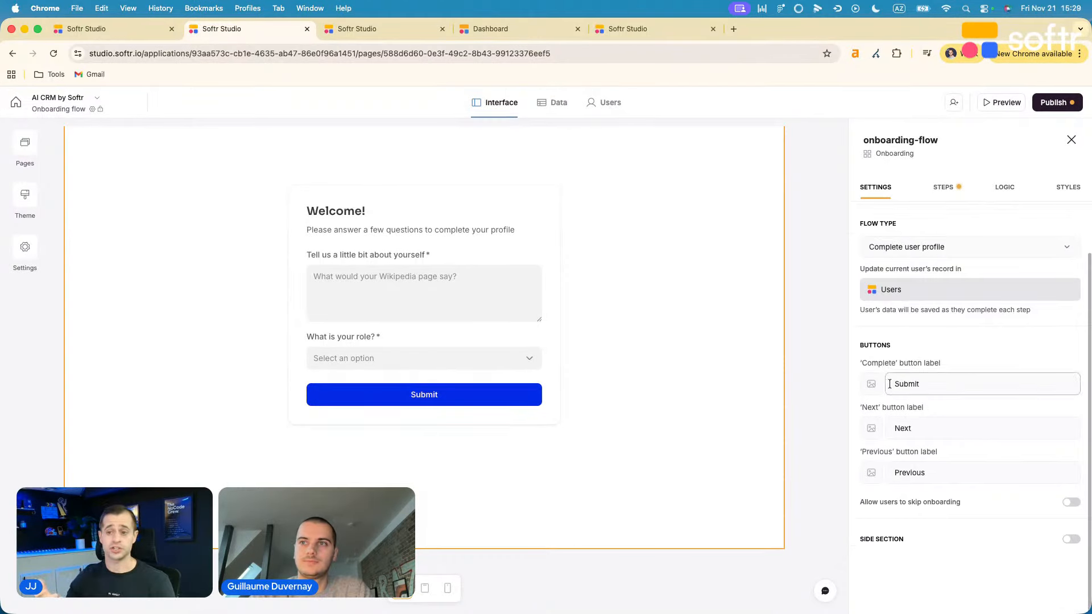
pyautogui.click(943, 187)
pyautogui.click(1014, 352)
# Change the "What is your role?" question's input type to Short text and map it to the Job title field
pyautogui.click(929, 352)
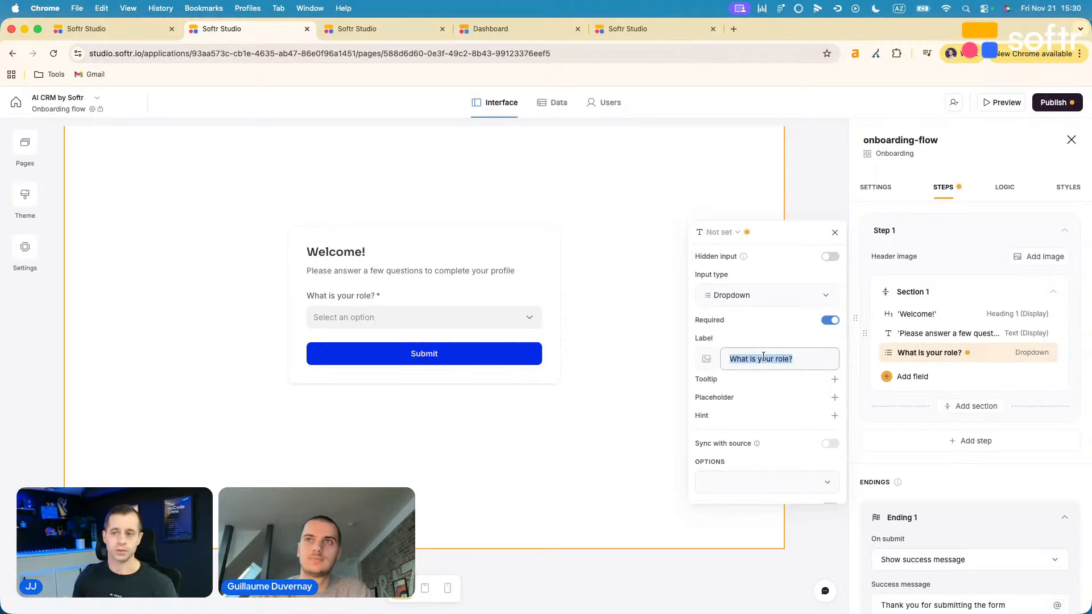
pyautogui.click(763, 295)
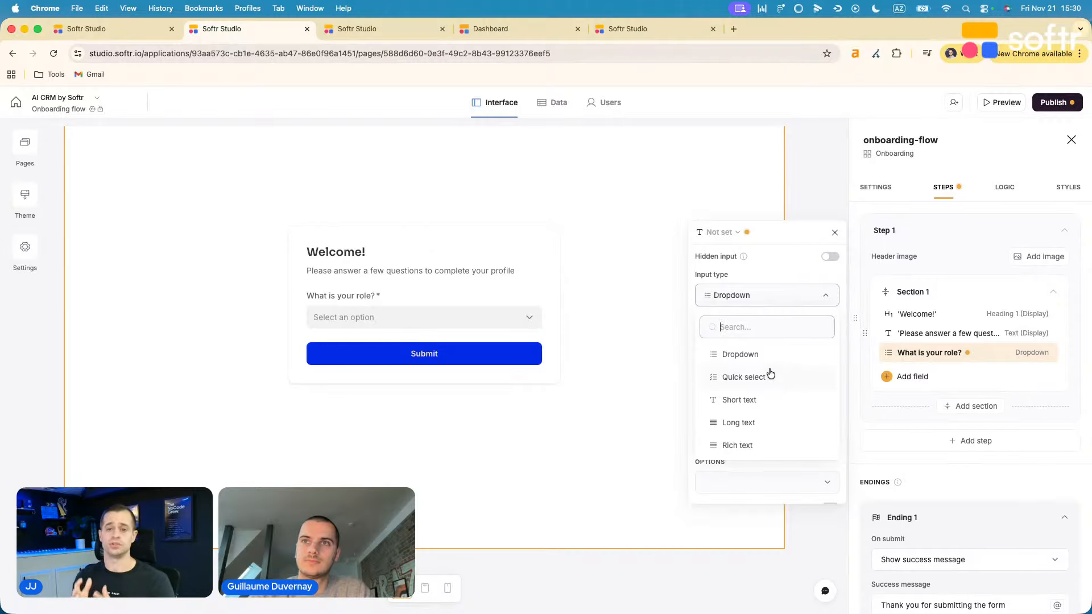
pyautogui.click(759, 401)
pyautogui.click(720, 110)
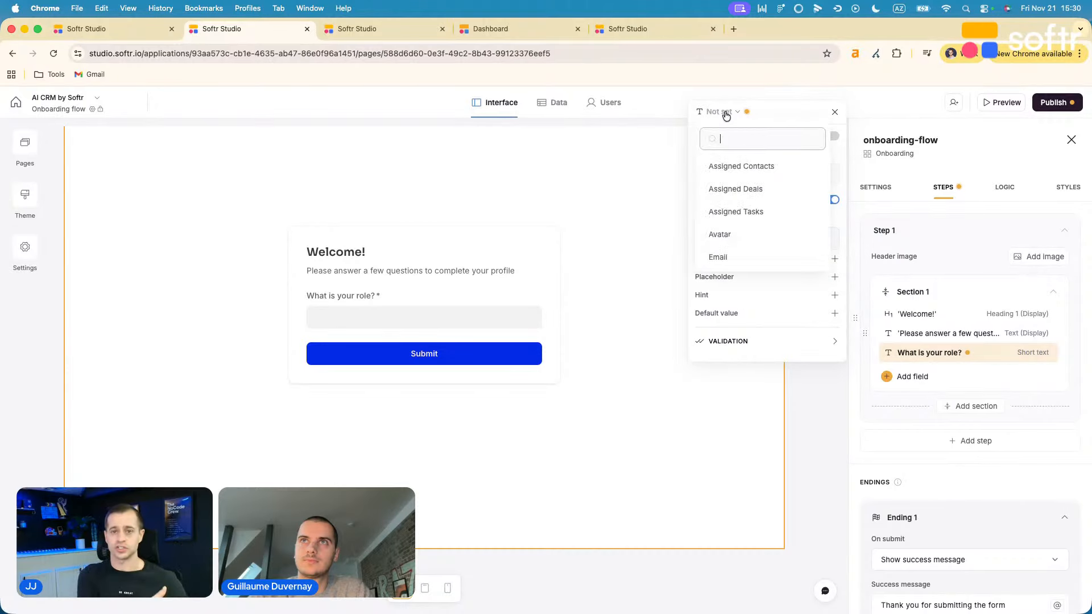
pyautogui.write('job')
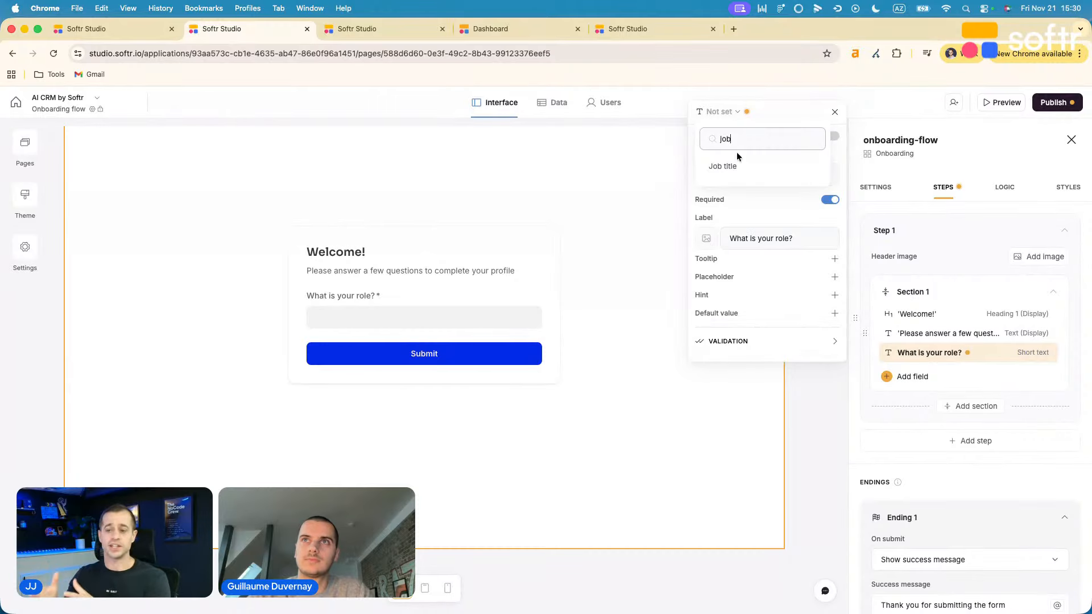
pyautogui.click(734, 165)
# Relabel the mapped question "What's your job title?" and give it the placeholder "Job title"
pyautogui.tripleClick(753, 239)
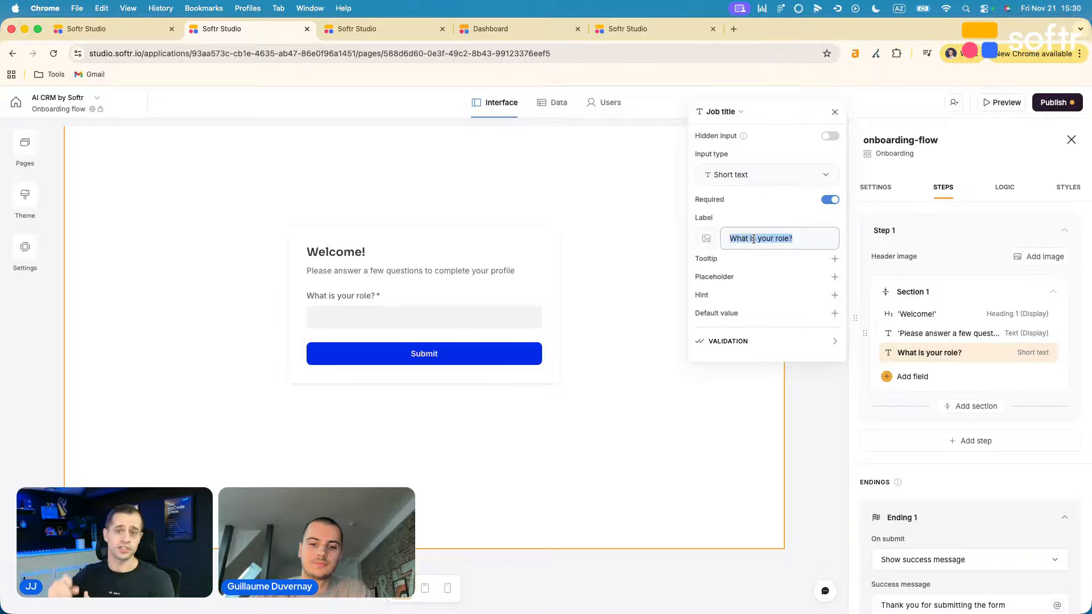
pyautogui.write('Job title')
pyautogui.press('super+a')
pyautogui.press('BackSpace')
pyautogui.write("What's you")
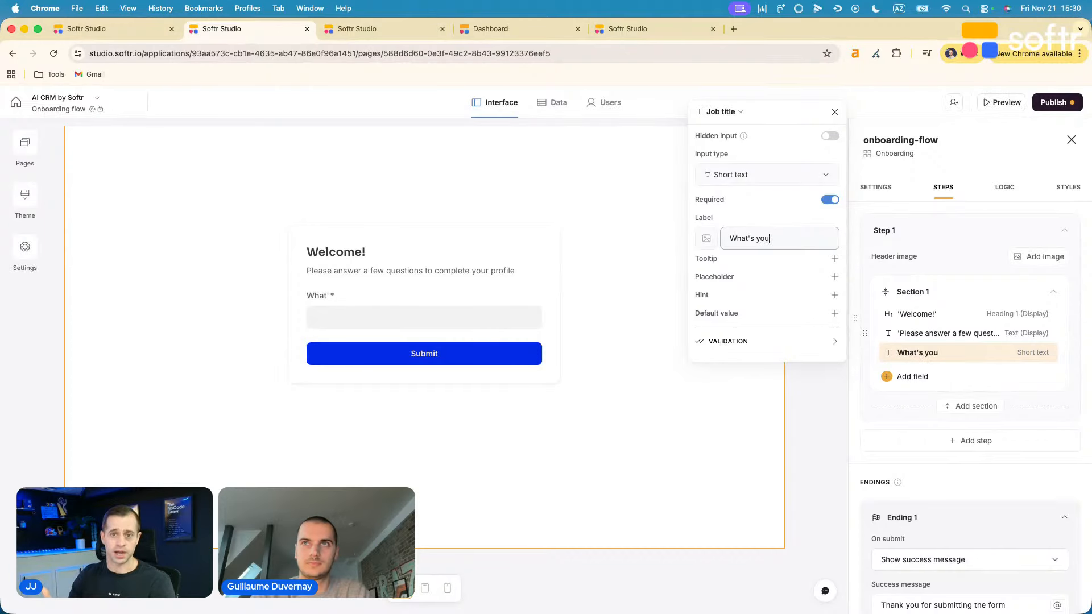
pyautogui.write('r job title')
pyautogui.click(780, 265)
pyautogui.write('?')
pyautogui.click(904, 409)
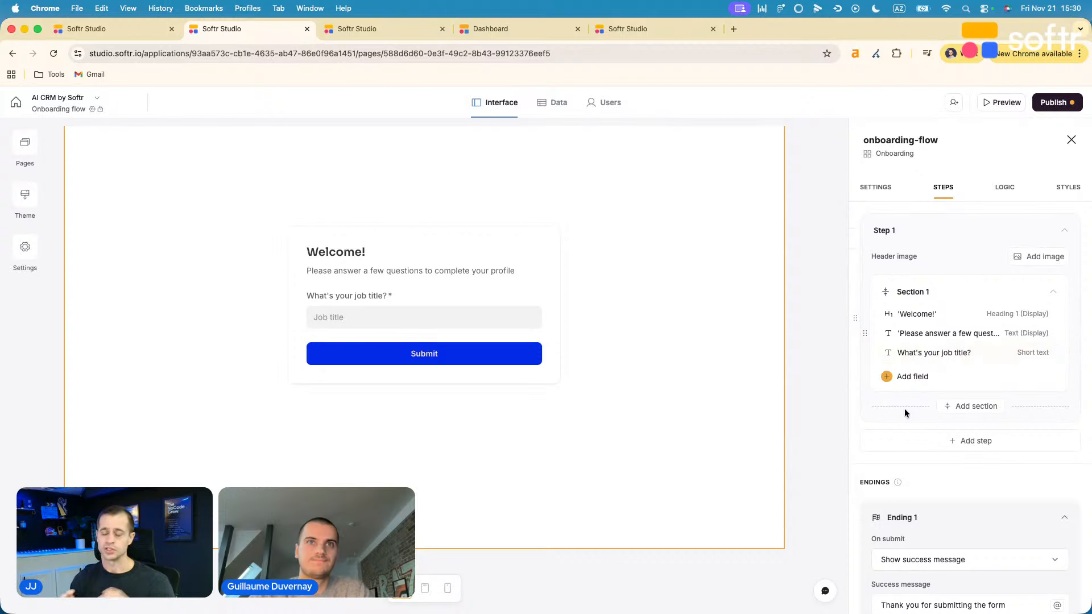
# Set the success message of Ending 1 to "Thank you for completing the onboarding"
pyautogui.scroll(-3, 905, 408)
pyautogui.scroll(-2, 904, 410)
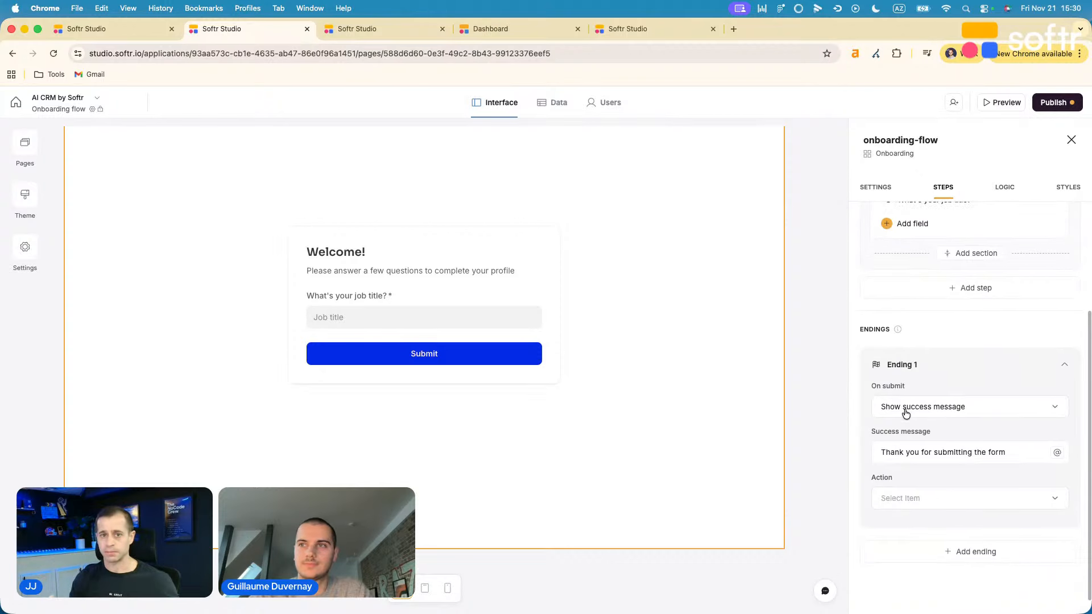
pyautogui.moveTo(1006, 448); pyautogui.dragTo(920, 452)
pyautogui.write('for completing the onboardin')
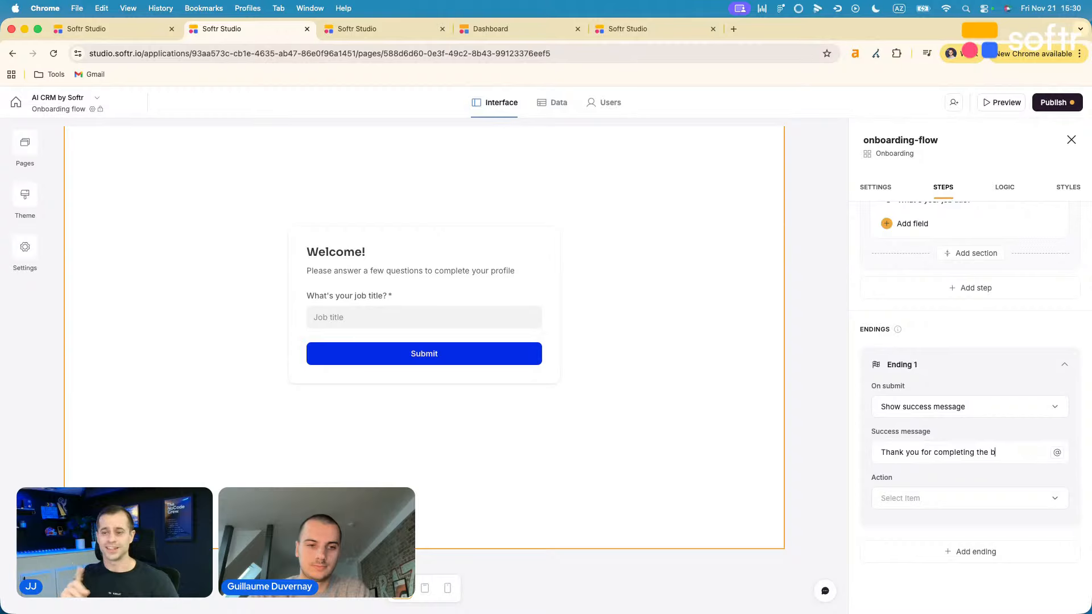
pyautogui.write('g')
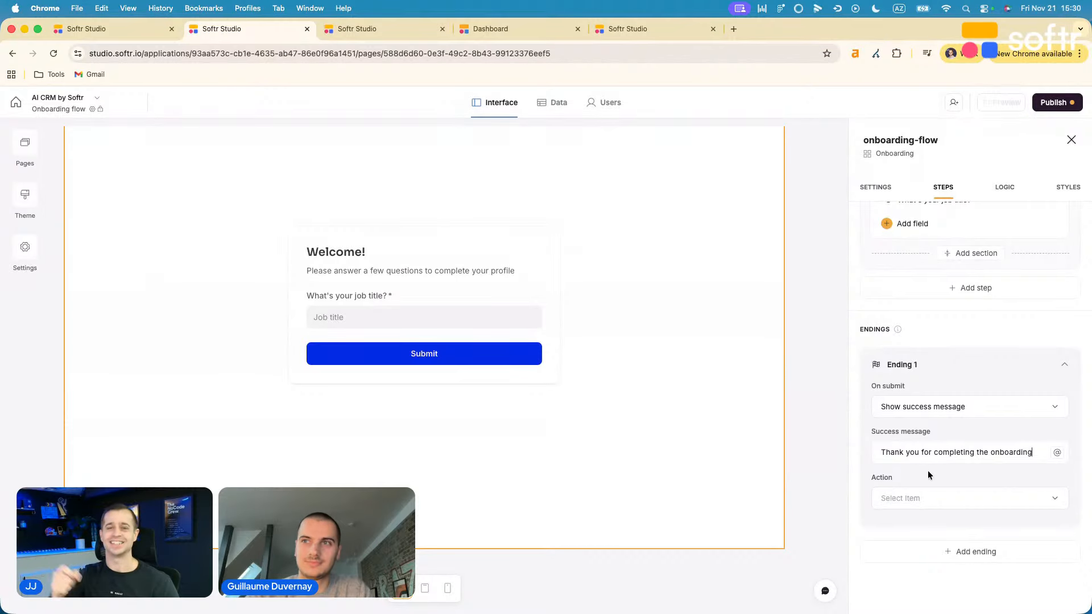
# Make Ending 1 open the Dashboard page, without including the record ID in the URL
pyautogui.click(933, 494)
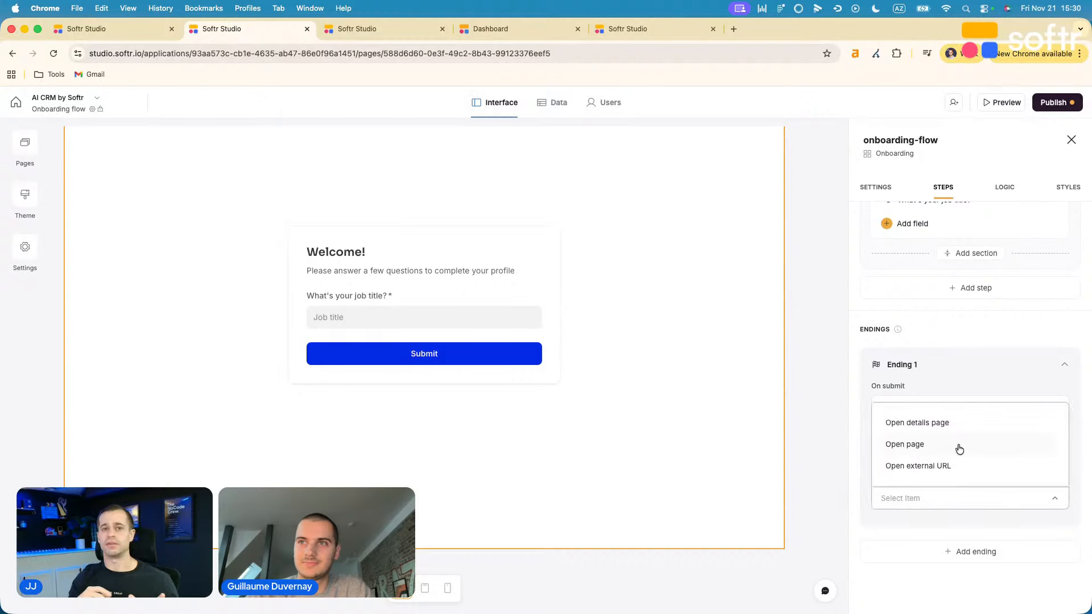
pyautogui.click(957, 446)
pyautogui.click(916, 542)
pyautogui.write('da')
pyautogui.click(936, 513)
pyautogui.scroll(-2, 953, 513)
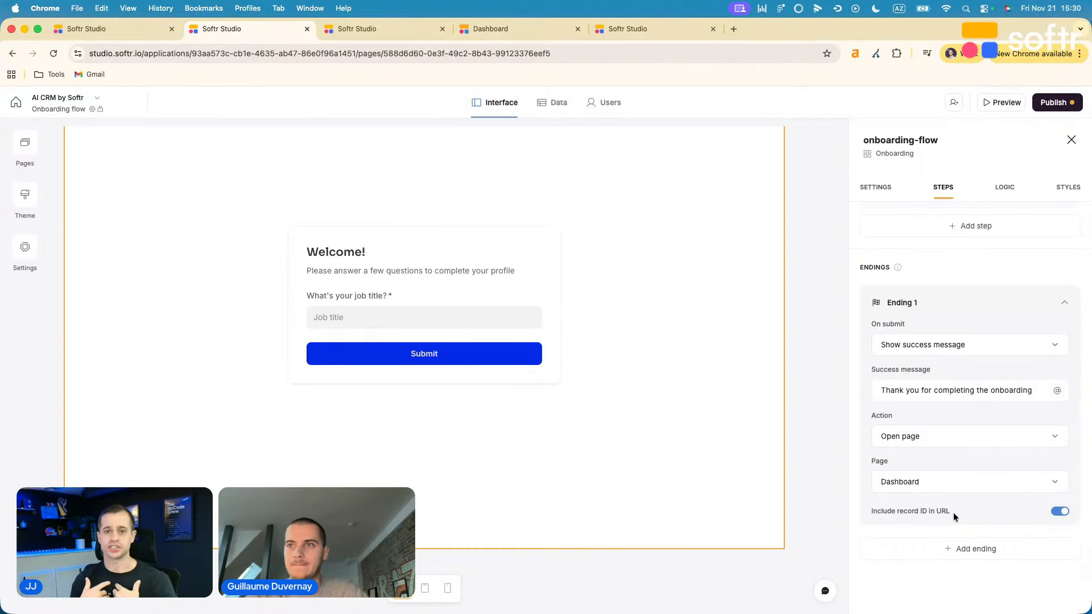
pyautogui.click(1057, 511)
# Add a send icon to the onboarding flow's "Complete" button label, Submit
pyautogui.scroll(5, 973, 432)
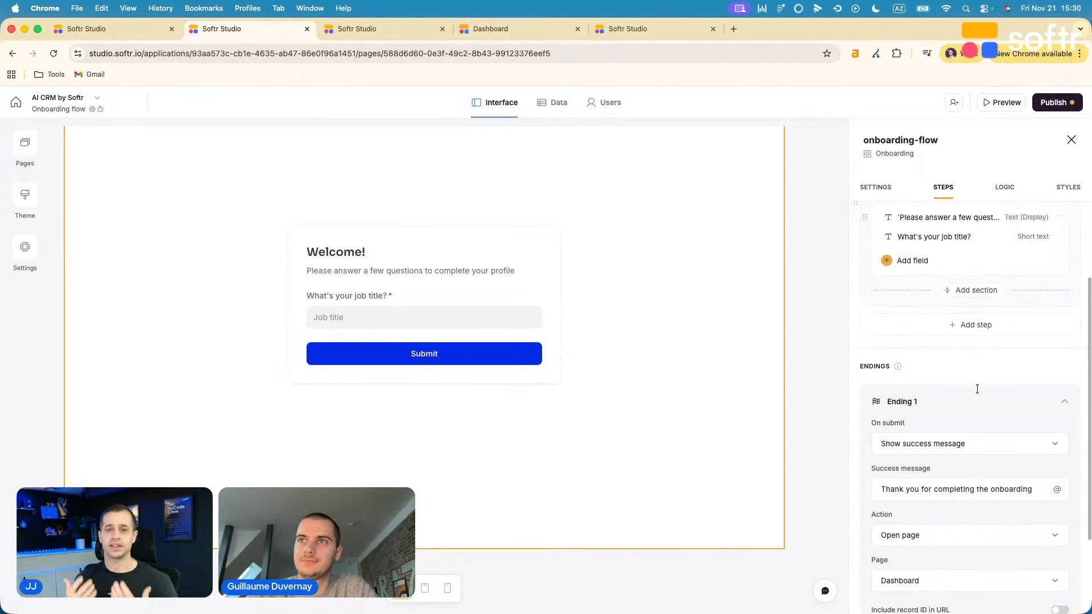
pyautogui.scroll(-1, 978, 350)
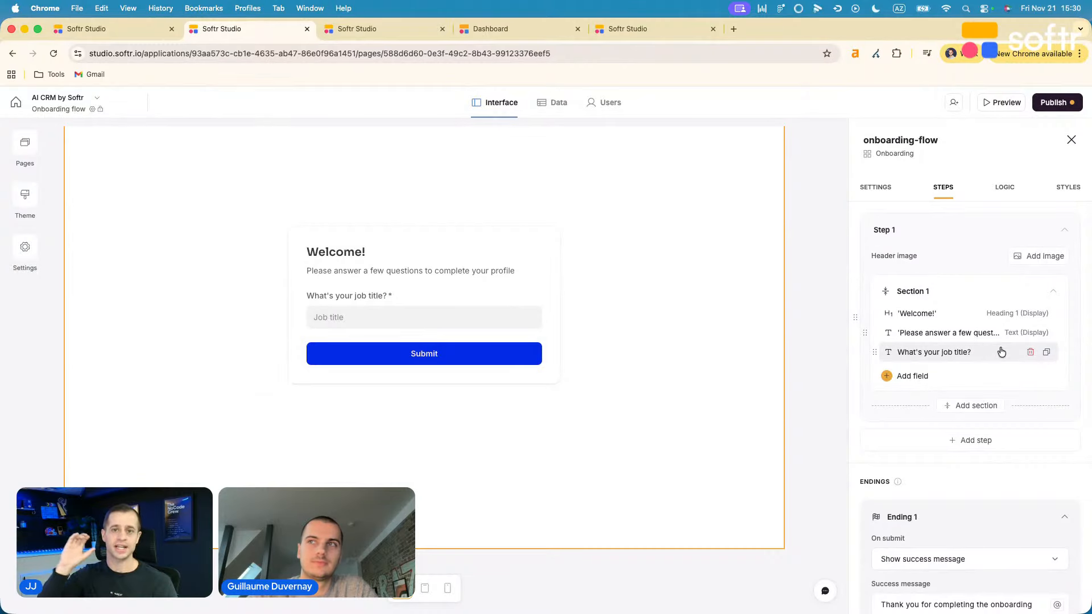
pyautogui.click(876, 187)
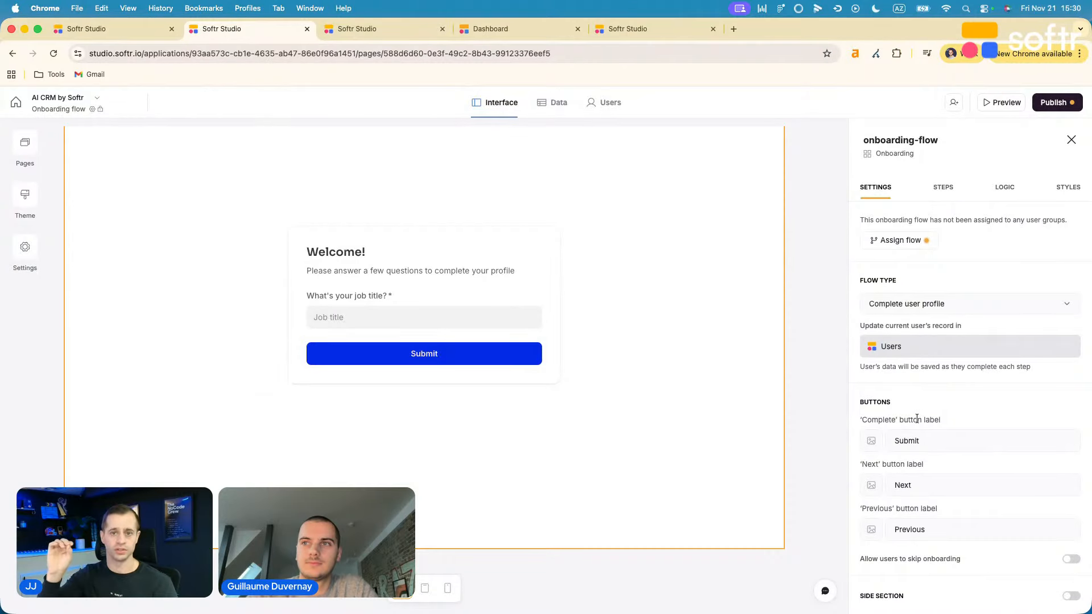
pyautogui.click(872, 441)
pyautogui.click(881, 517)
pyautogui.scroll(-2, 978, 432)
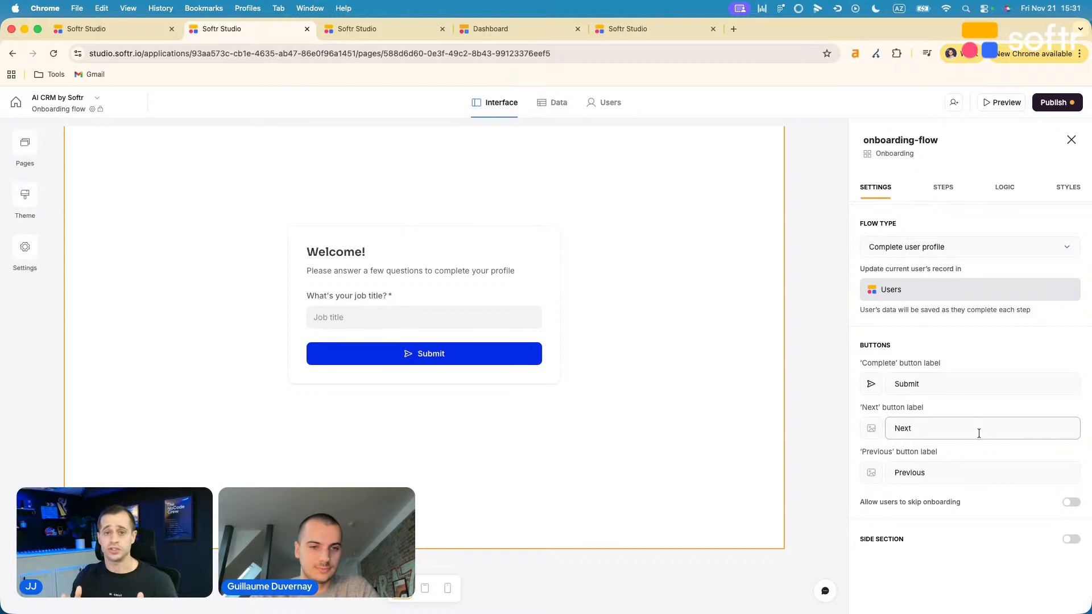
# Open the Dashboard page and look over its quick links and task tabs
pyautogui.click(25, 145)
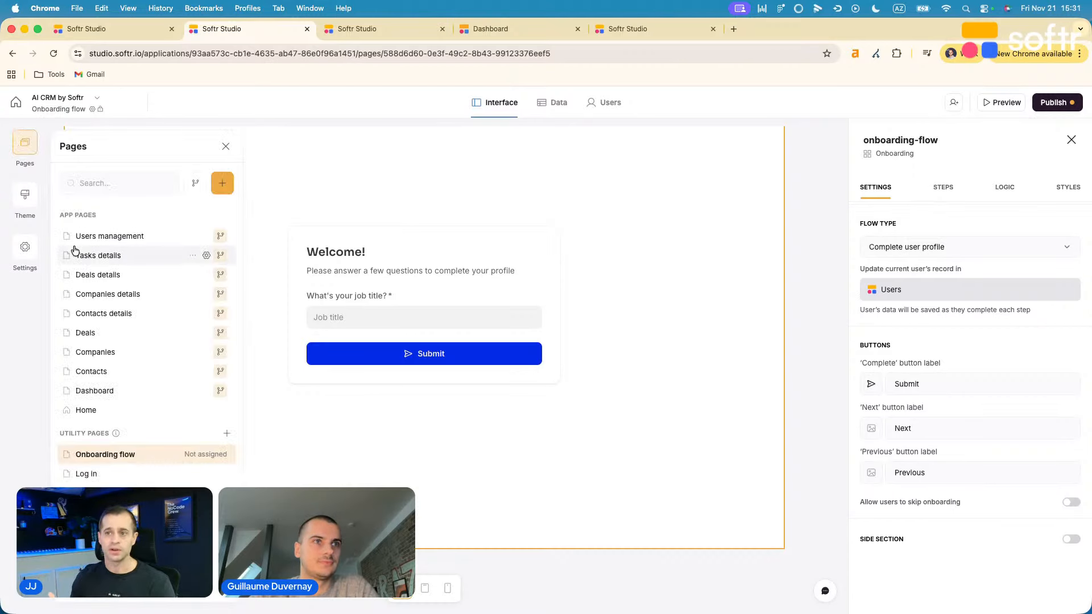
pyautogui.click(112, 390)
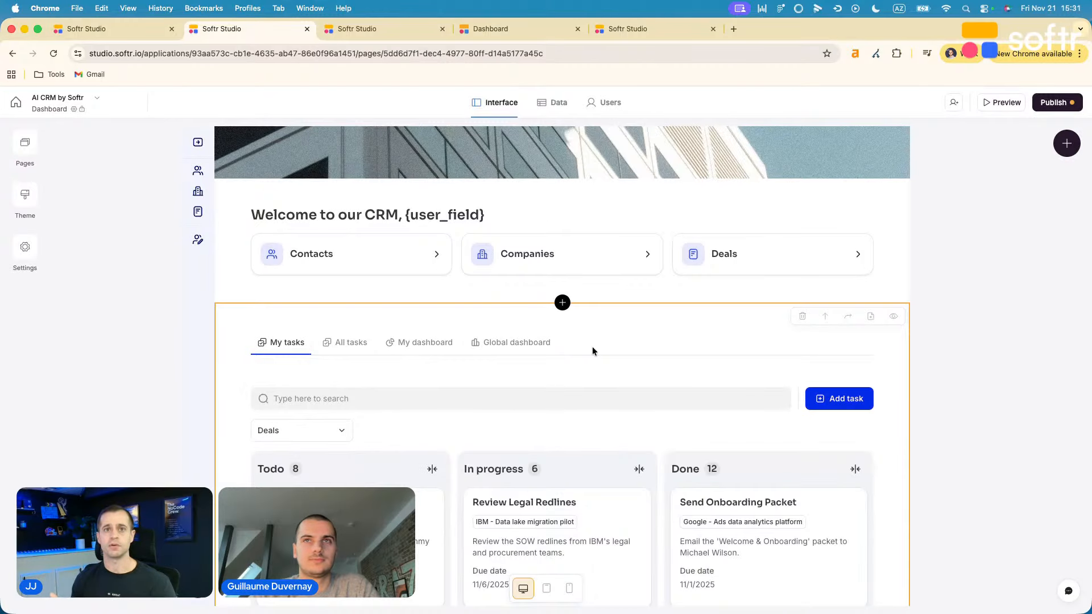
pyautogui.scroll(-1, 592, 351)
pyautogui.scroll(2, 592, 351)
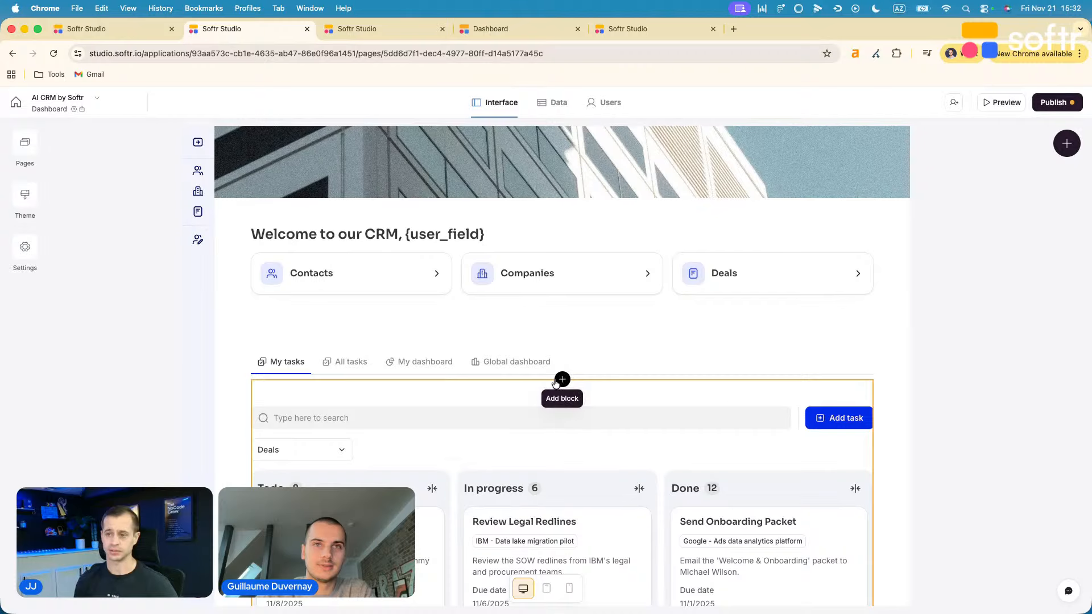
# Open the Contacts page and select its table block under All contacts
pyautogui.click(26, 144)
pyautogui.click(128, 370)
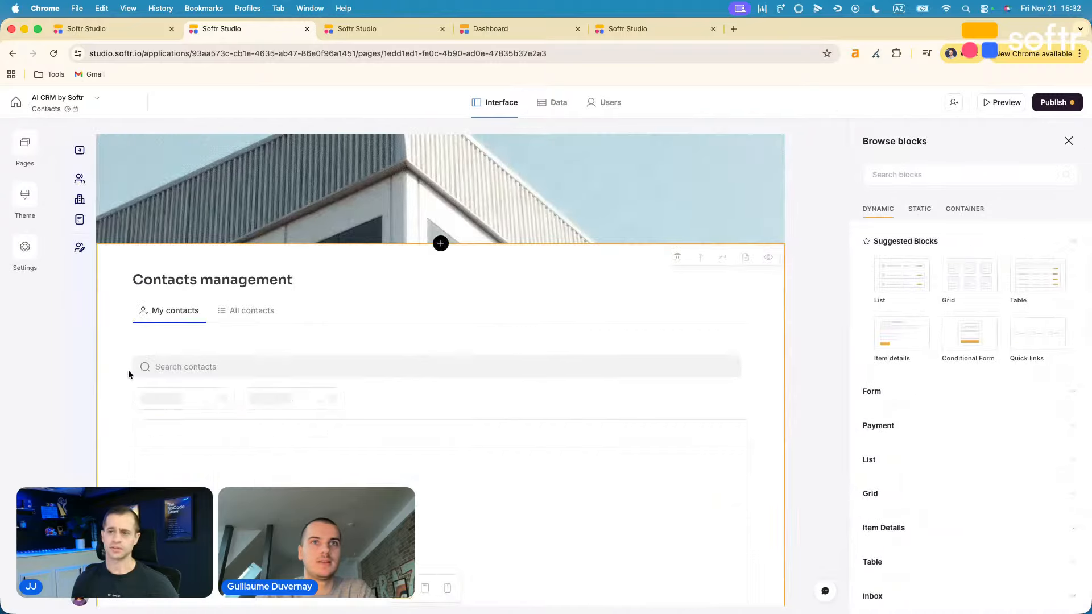
pyautogui.scroll(-3, 359, 435)
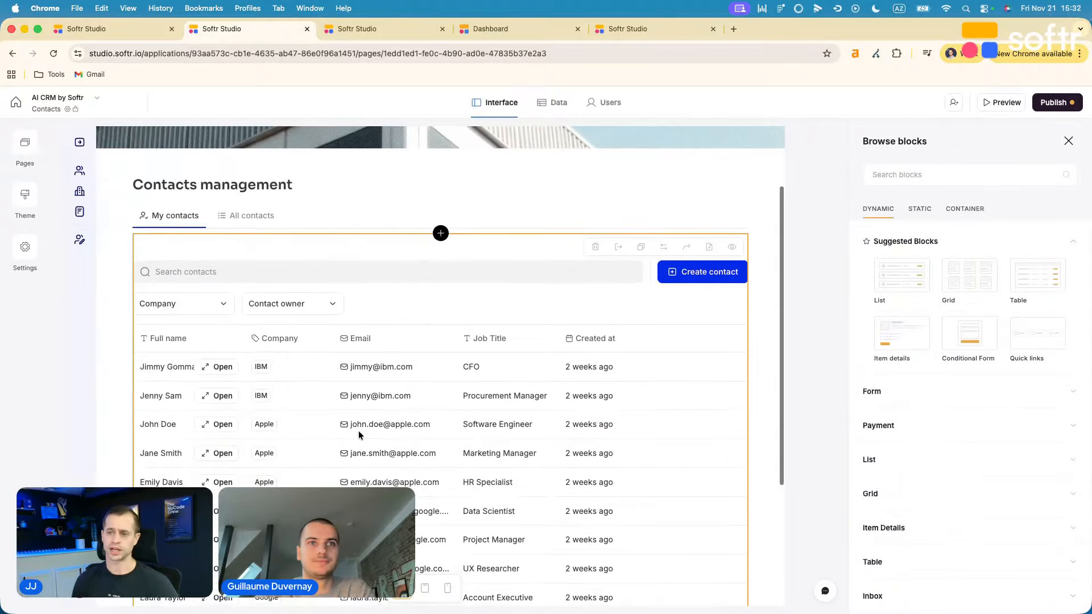
pyautogui.click(384, 417)
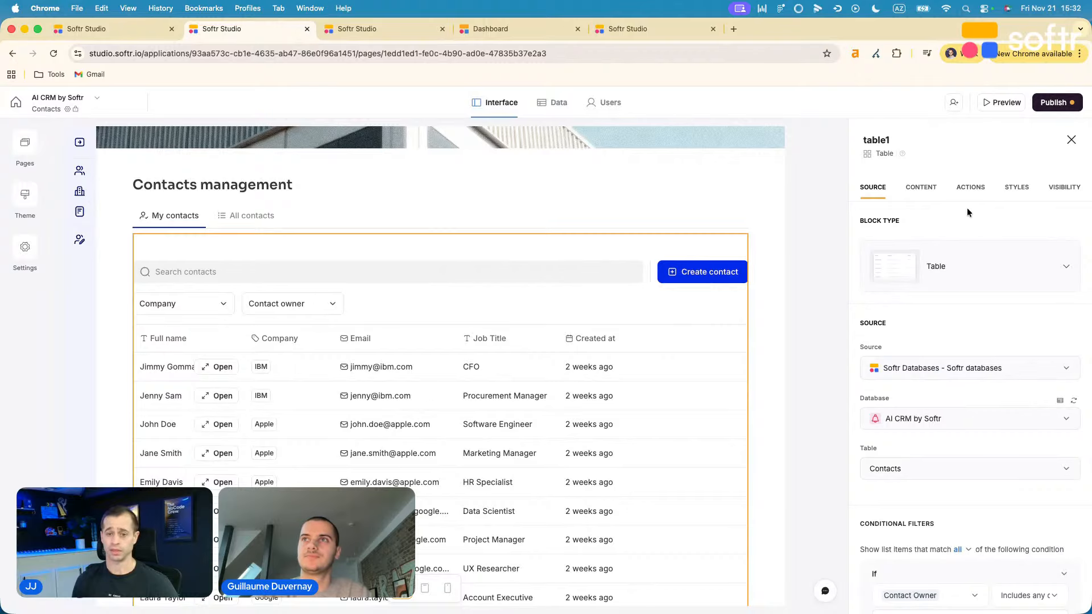
pyautogui.click(251, 216)
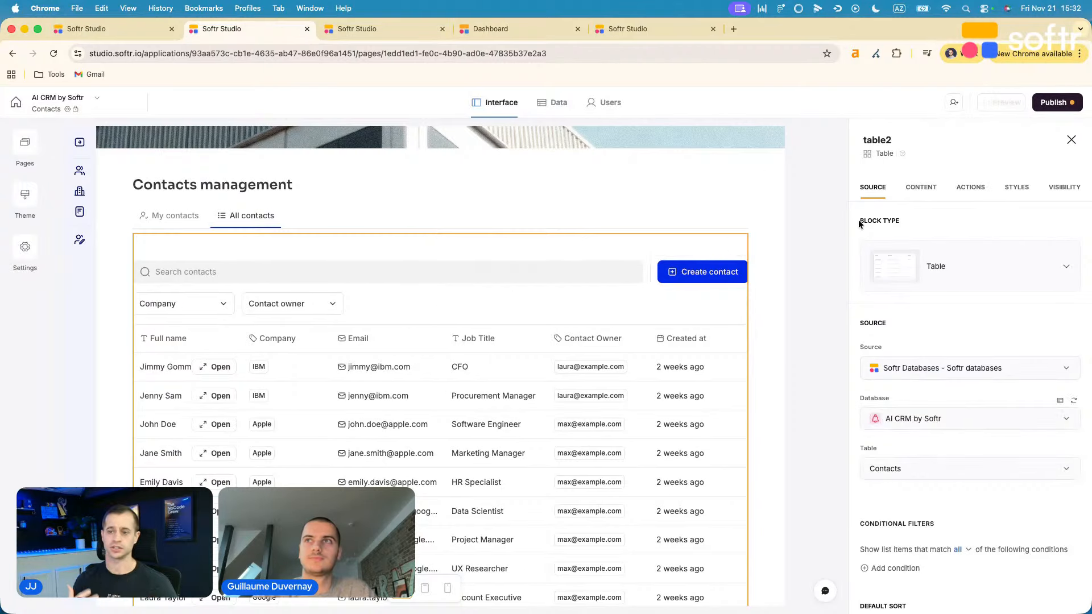
# Add an Ask AI topbar button to the All contacts table
pyautogui.click(970, 188)
pyautogui.click(907, 285)
pyautogui.scroll(3, 426, 290)
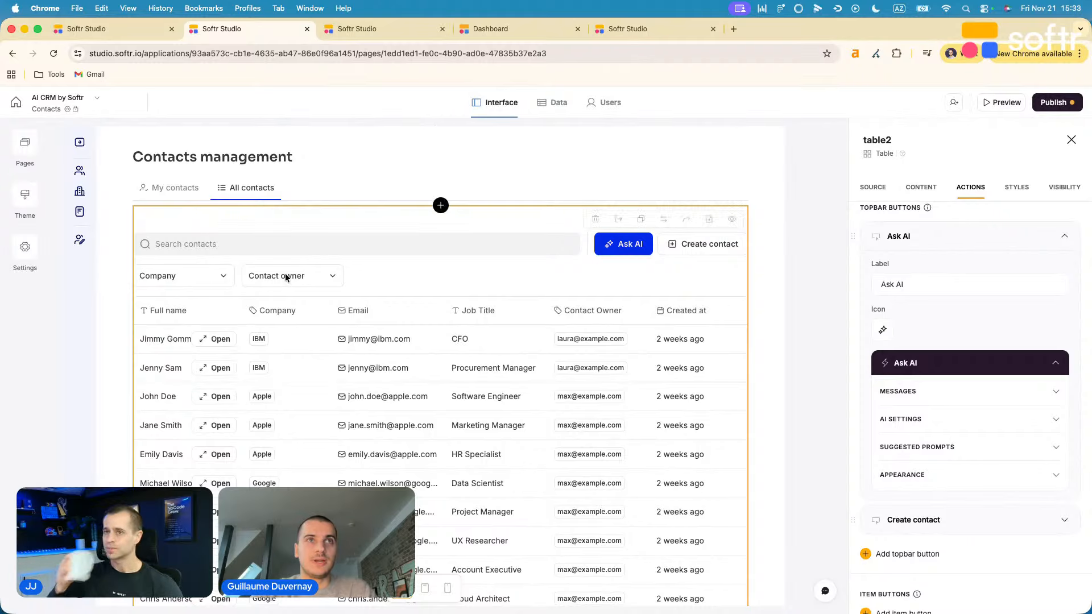
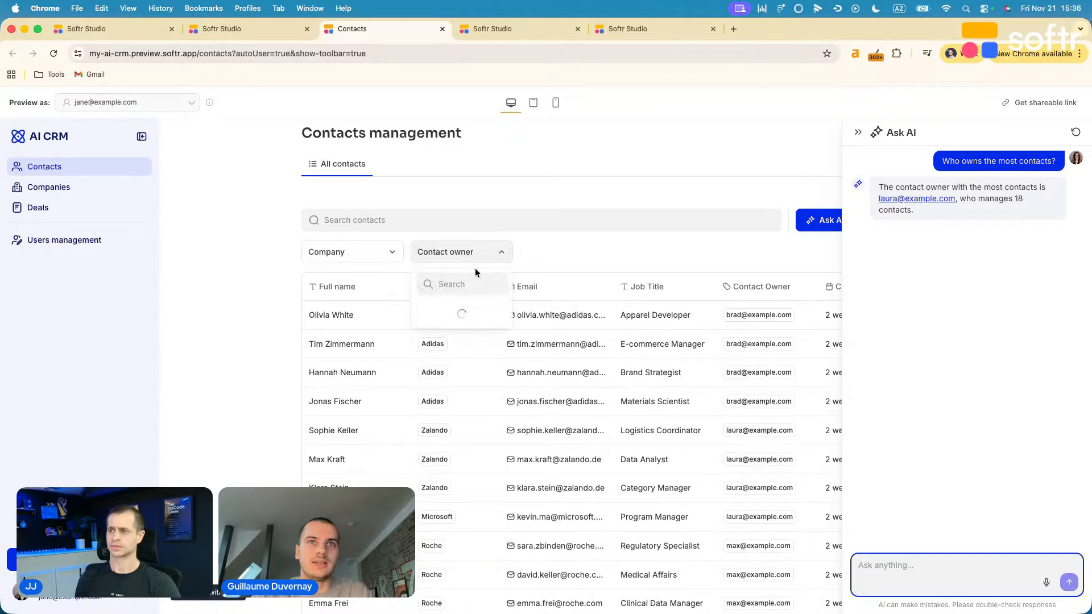
# Filter the previewed contacts by one contact owner, then clear the filter
pyautogui.click(452, 322)
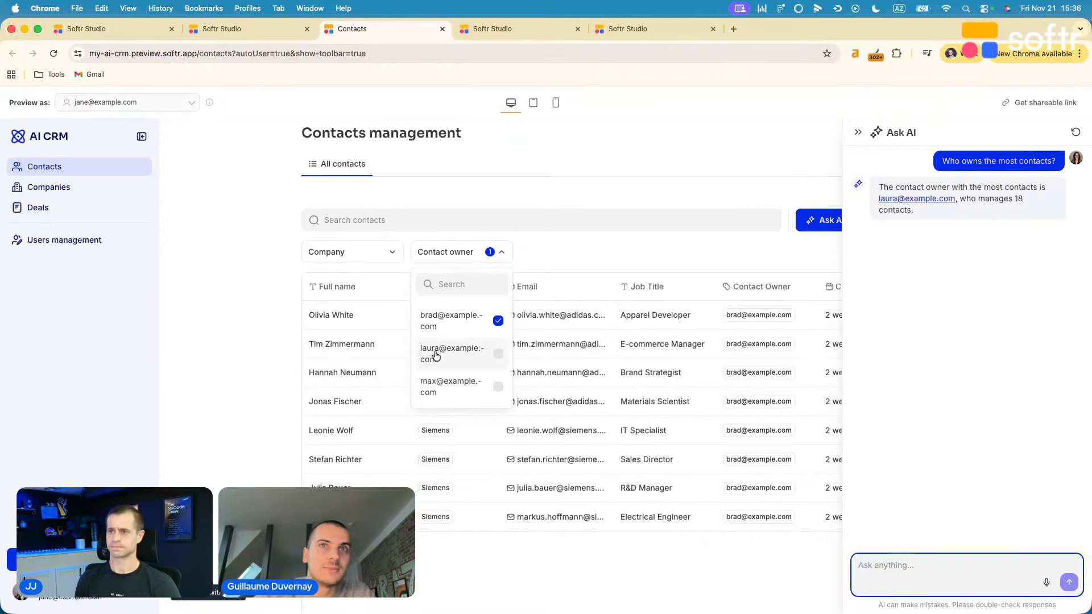
pyautogui.click(455, 321)
pyautogui.click(622, 248)
# Ask the AI assistant to "Create a table to show the number of contacts per reps"
pyautogui.write('Create')
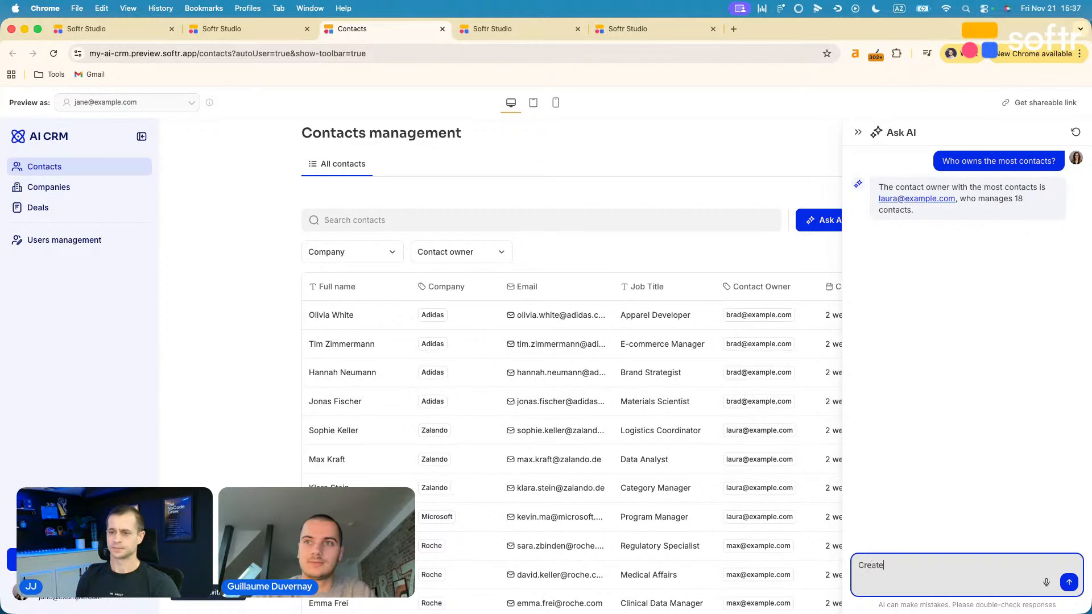
pyautogui.write(' a table to show ')
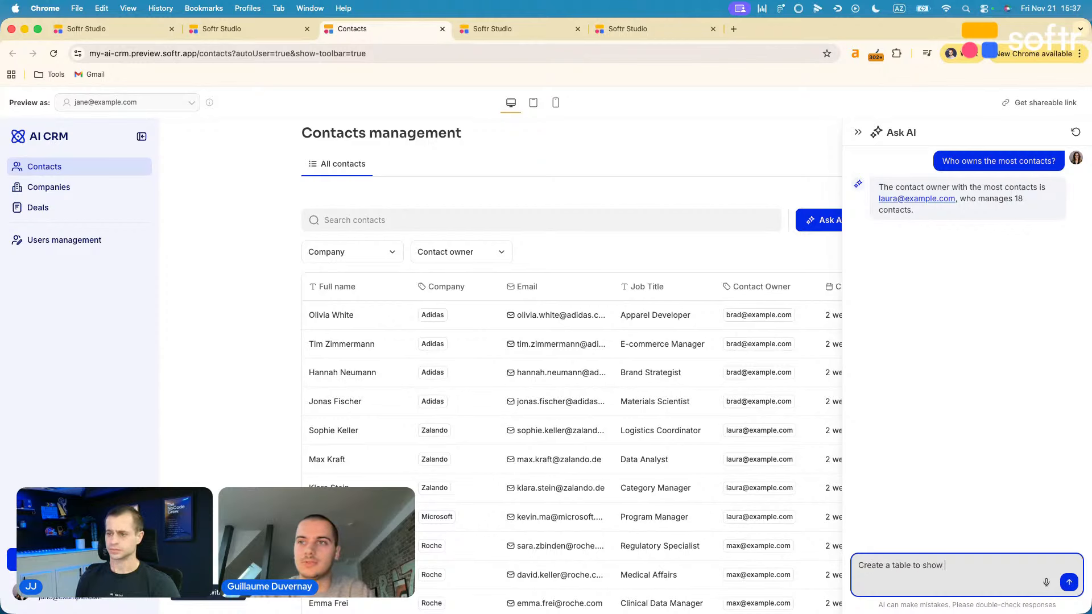
pyautogui.write('the number of')
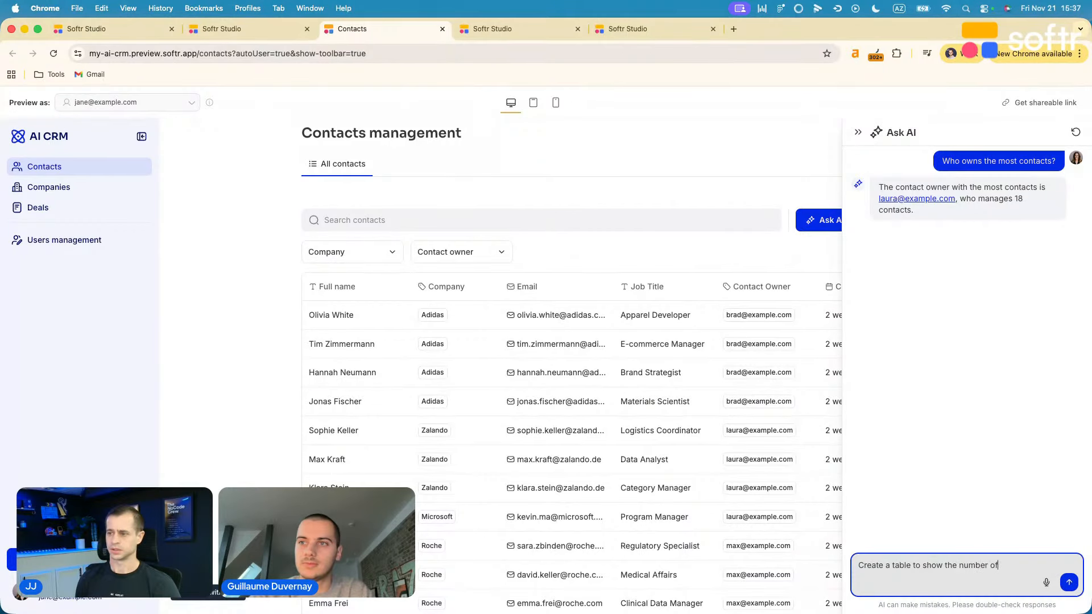
pyautogui.write(' contacts per reps')
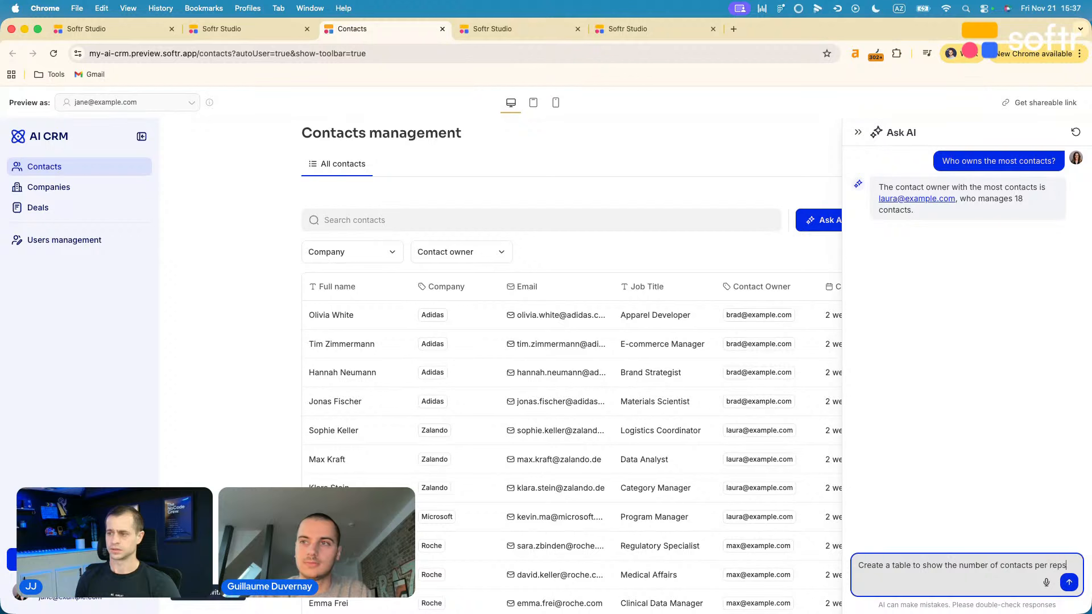
pyautogui.press('Return')
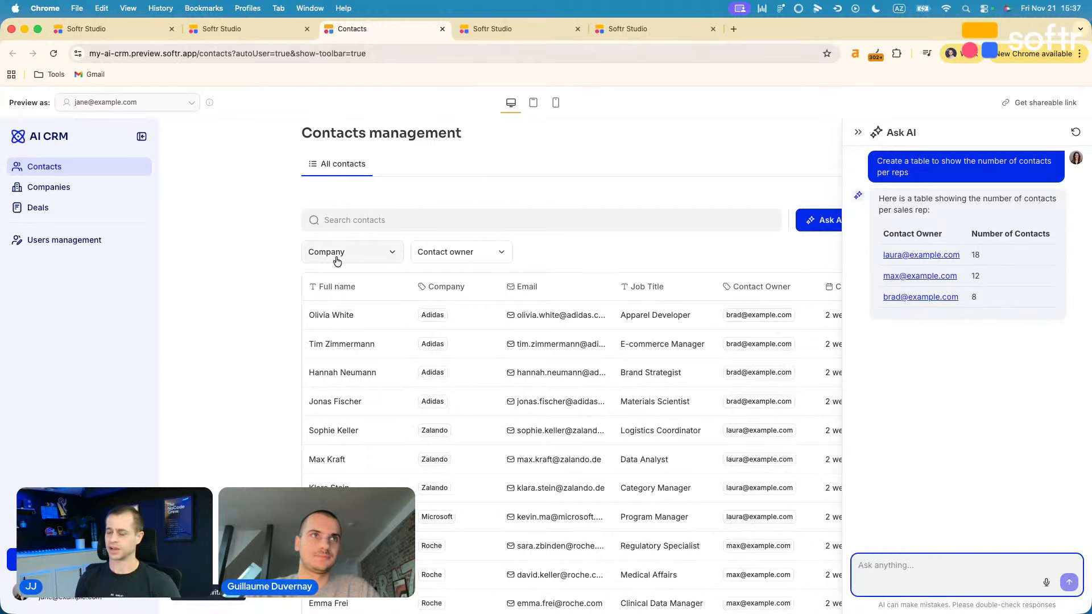
# Open the Deals page and ask the AI assistant "What are reasons we won deals VS lost deals?"
pyautogui.click(78, 207)
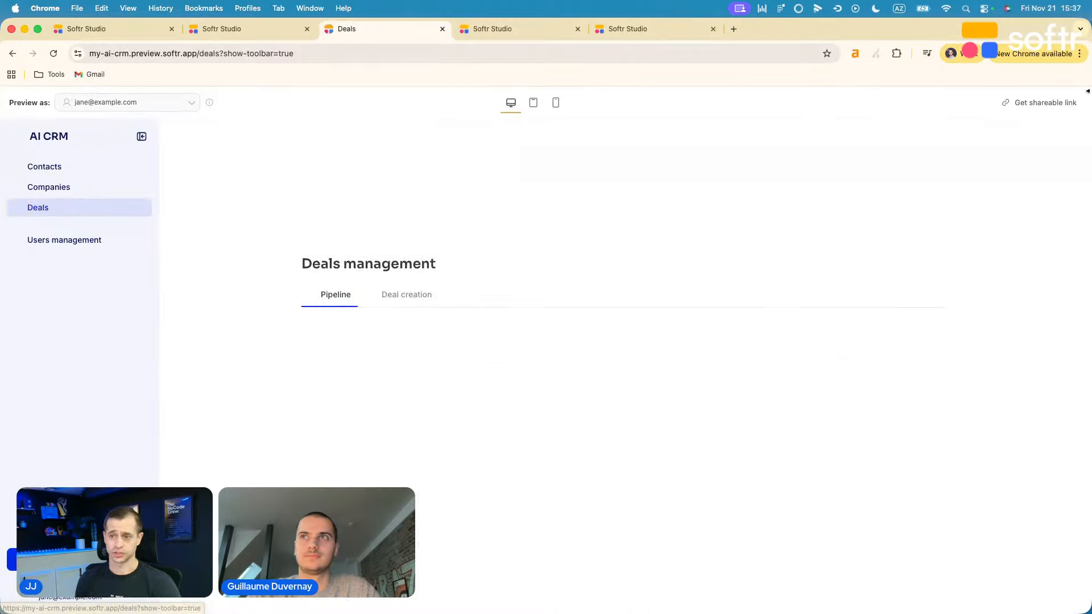
pyautogui.scroll(-1, 874, 364)
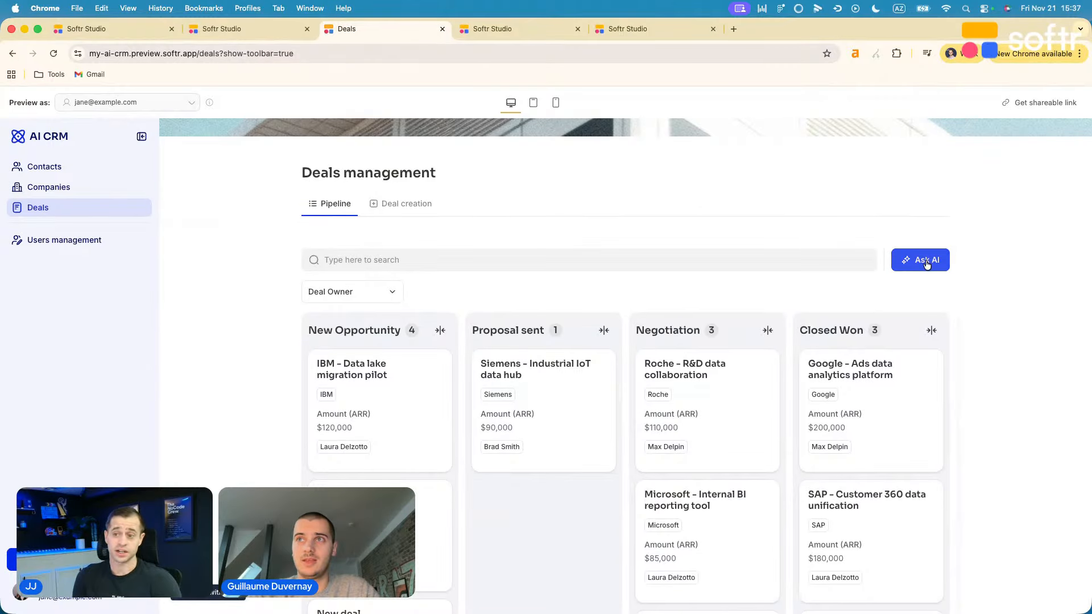
pyautogui.click(927, 260)
pyautogui.click(898, 565)
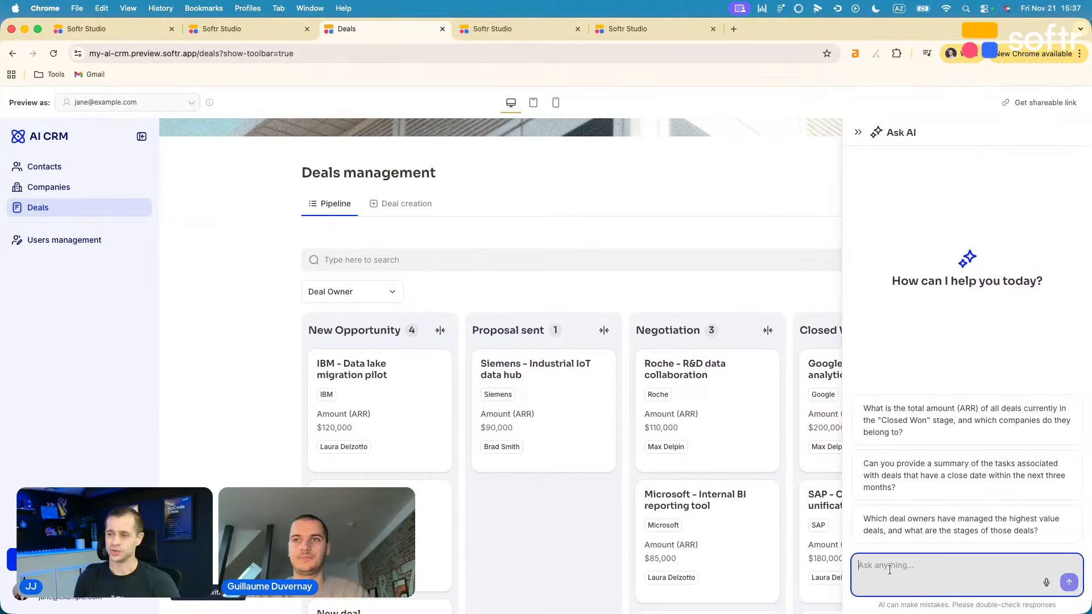
pyautogui.write('What are reasons we won deals VS lost deals?')
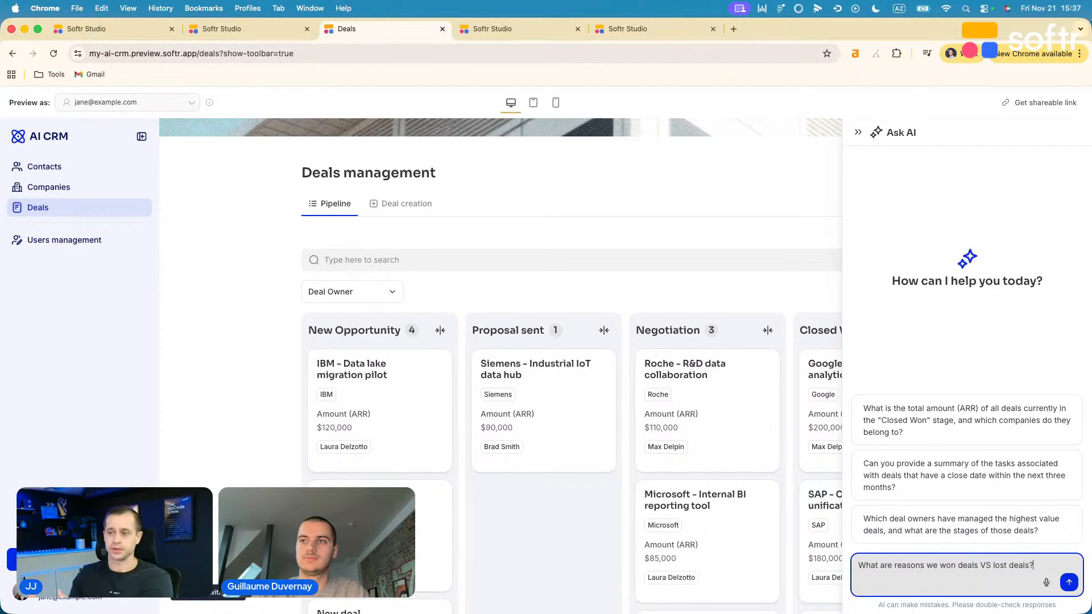
pyautogui.click(1069, 583)
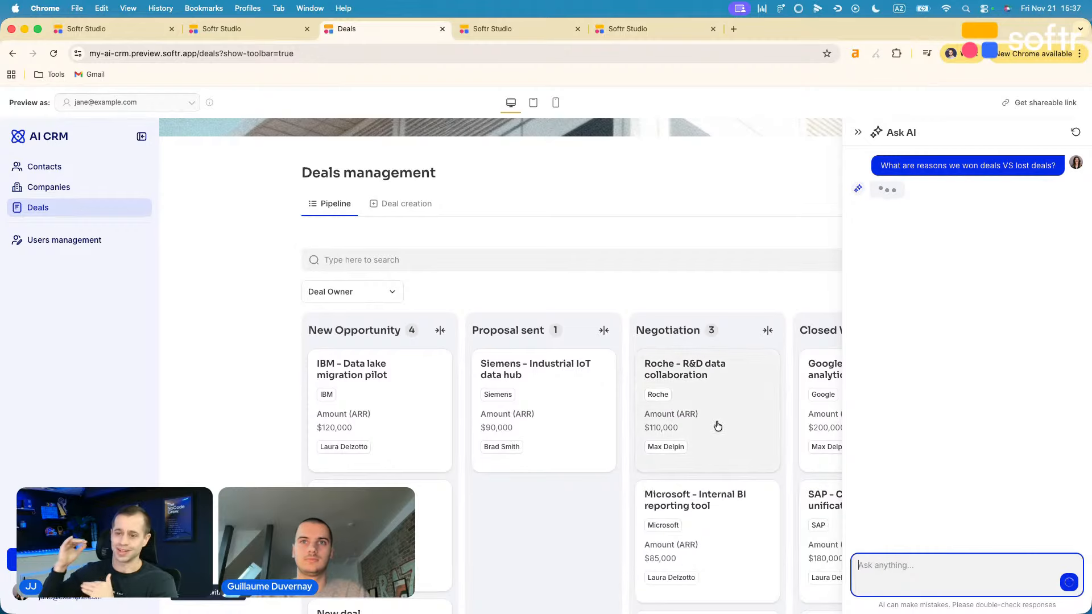
# Look through the deal pipeline stages and read the assistant's full answer on won and lost deals
pyautogui.scroll(-1, 717, 426)
pyautogui.hscroll(3, 716, 425)
pyautogui.hscroll(2, 717, 426)
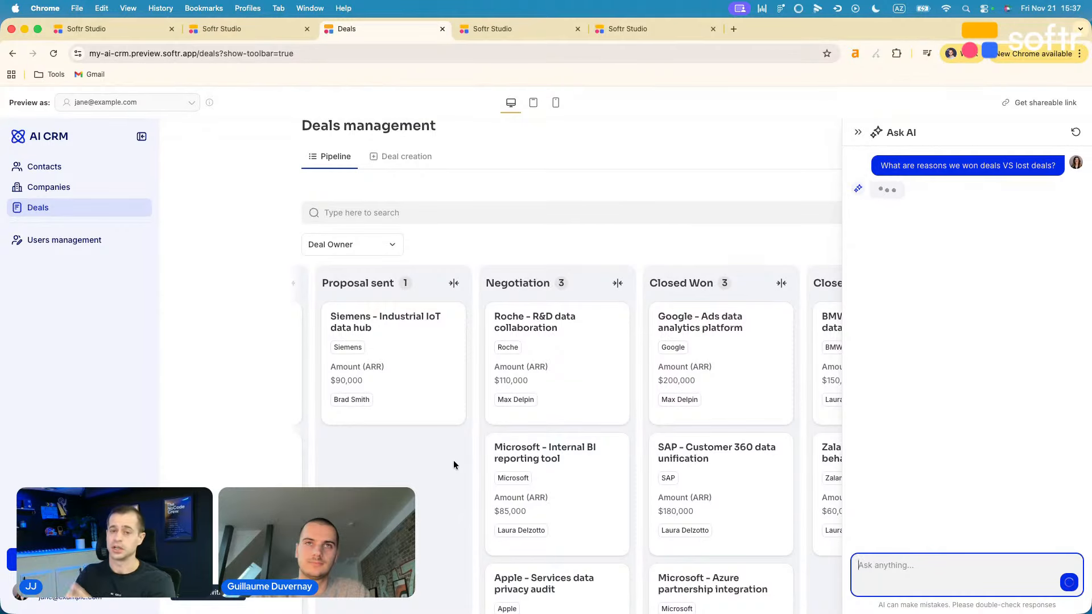
pyautogui.scroll(2, 453, 465)
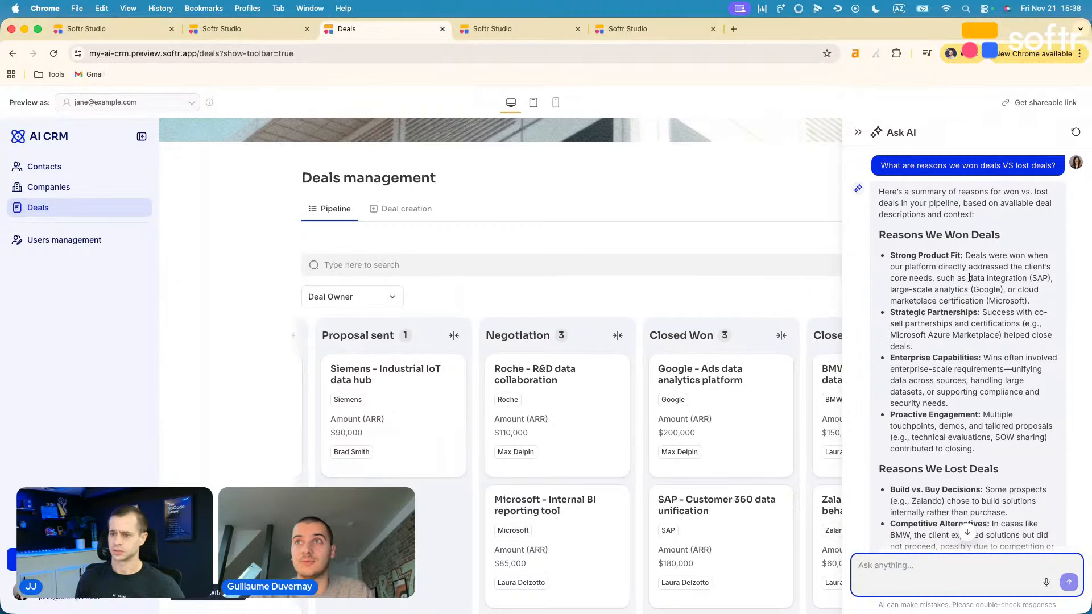
pyautogui.scroll(-1, 722, 326)
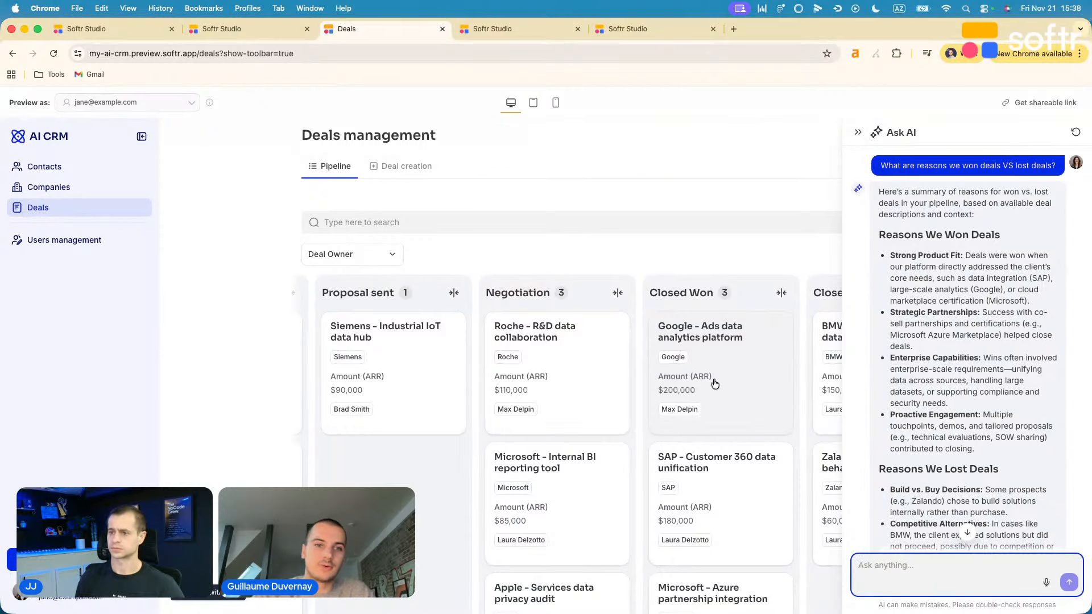
pyautogui.scroll(-5, 876, 378)
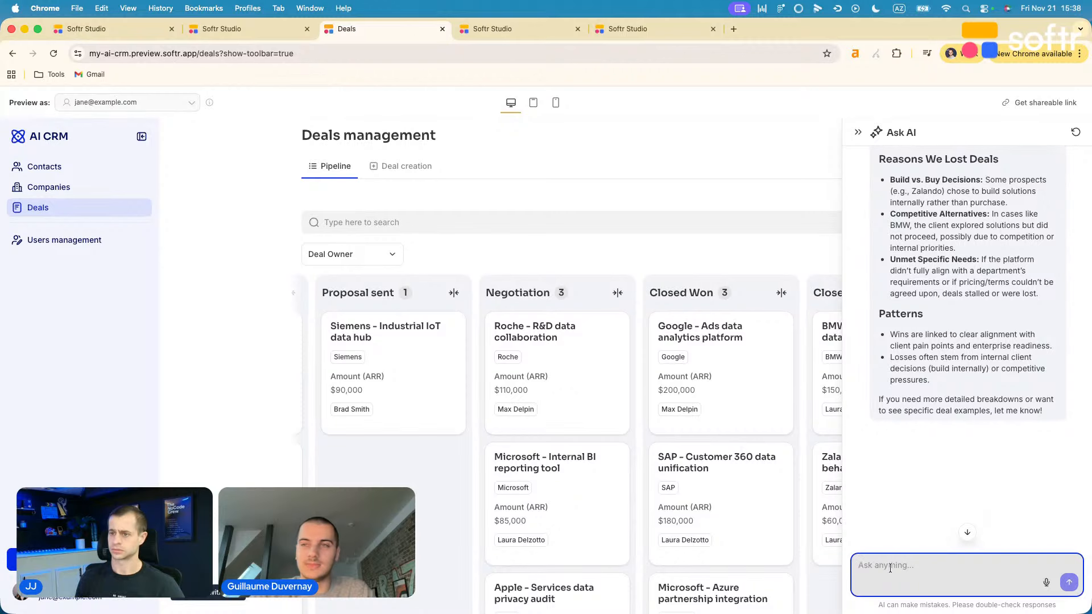
pyautogui.scroll(5, 966, 307)
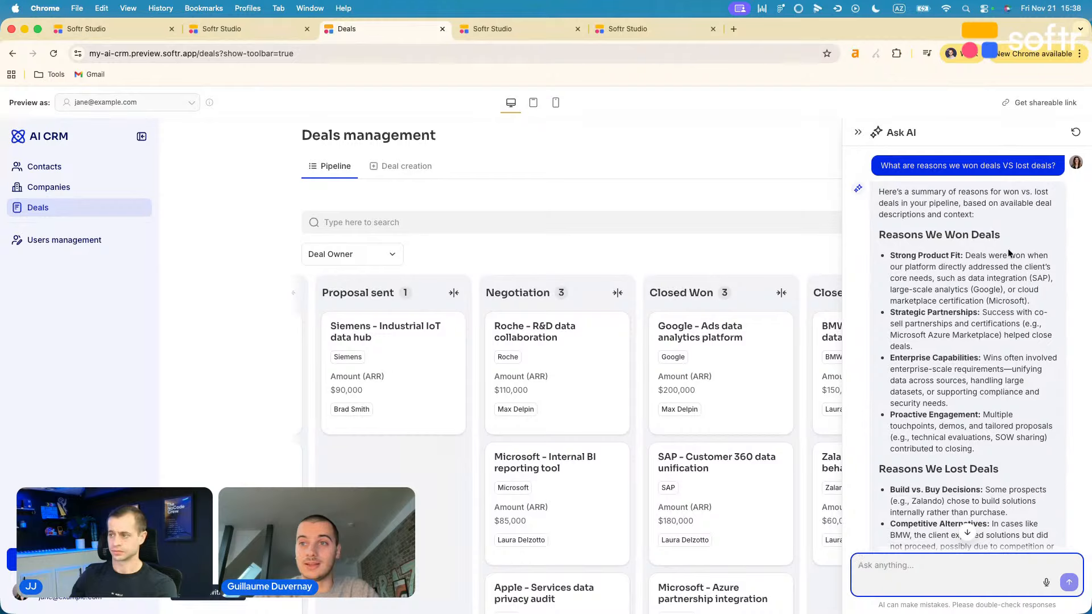
pyautogui.scroll(-5, 966, 341)
# Ask the AI assistant "Which deals will close next?" and close the assistant once it has answered
pyautogui.write('Which de')
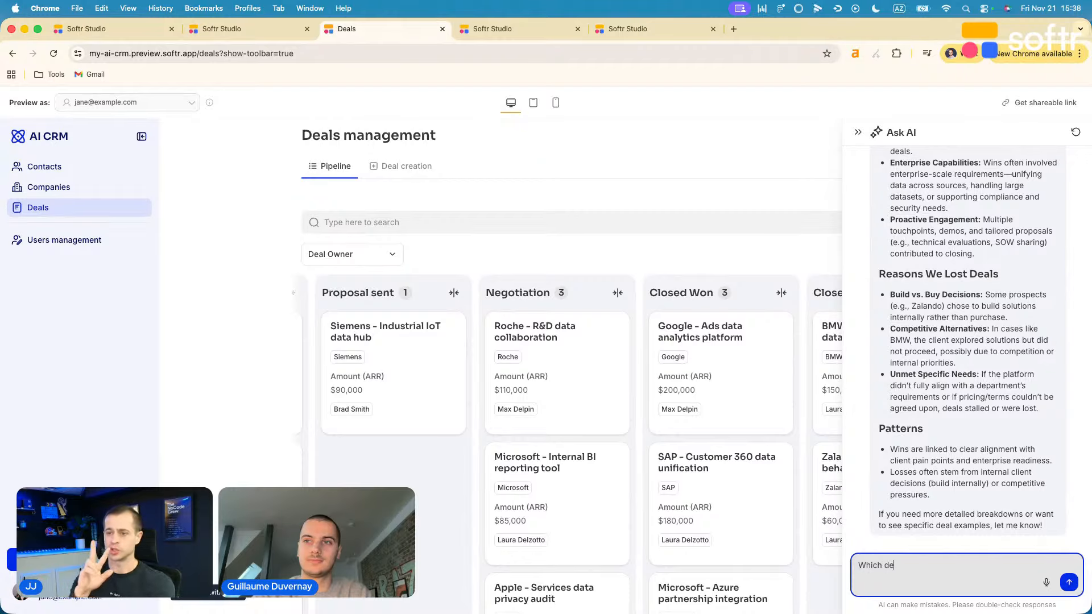
pyautogui.write('als will close next.')
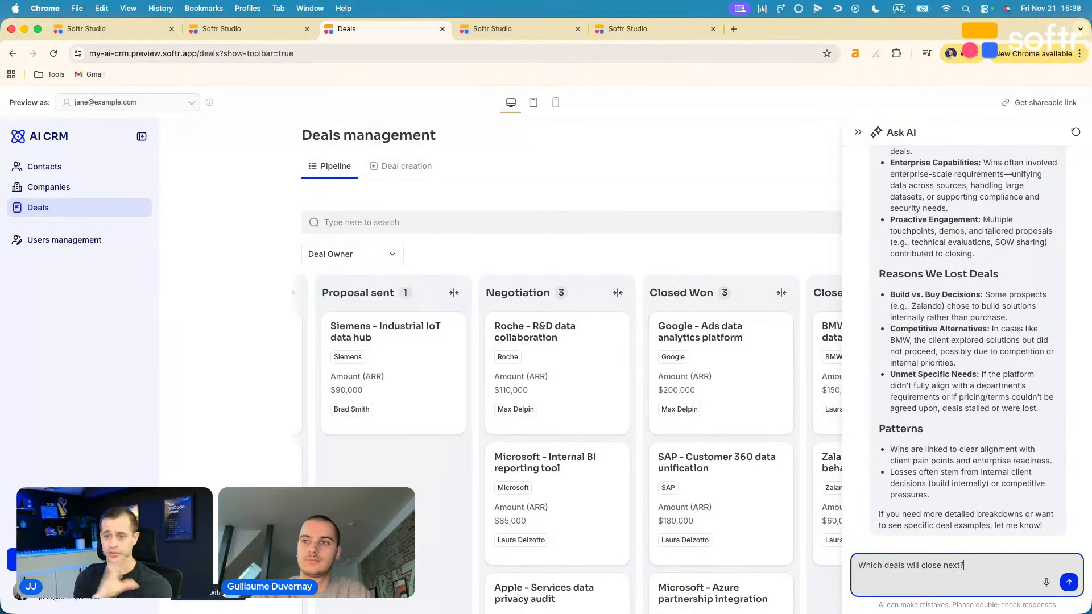
pyautogui.press('Return')
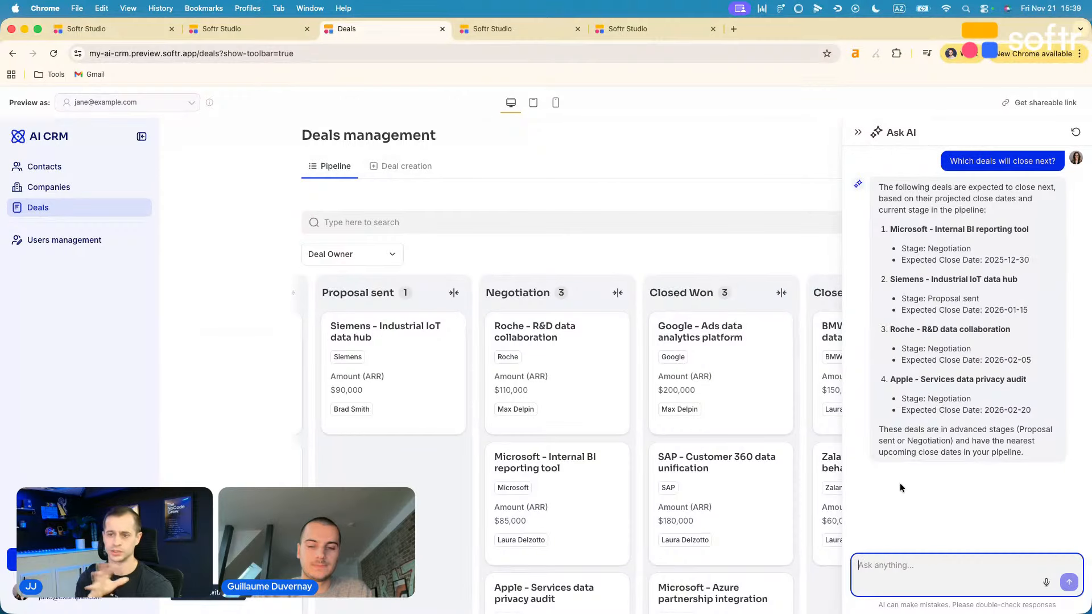
pyautogui.click(856, 136)
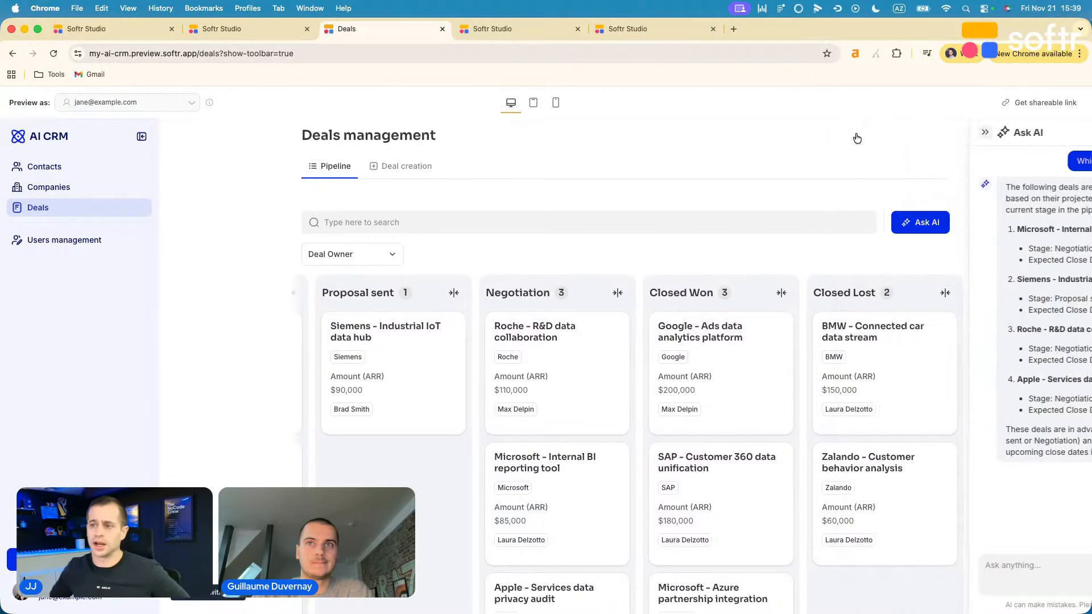
# Open the IBM - Data lake migration pilot deal under New Opportunity and review its request, deal details and interactions digest
pyautogui.hscroll(-3, 639, 395)
pyautogui.click(401, 392)
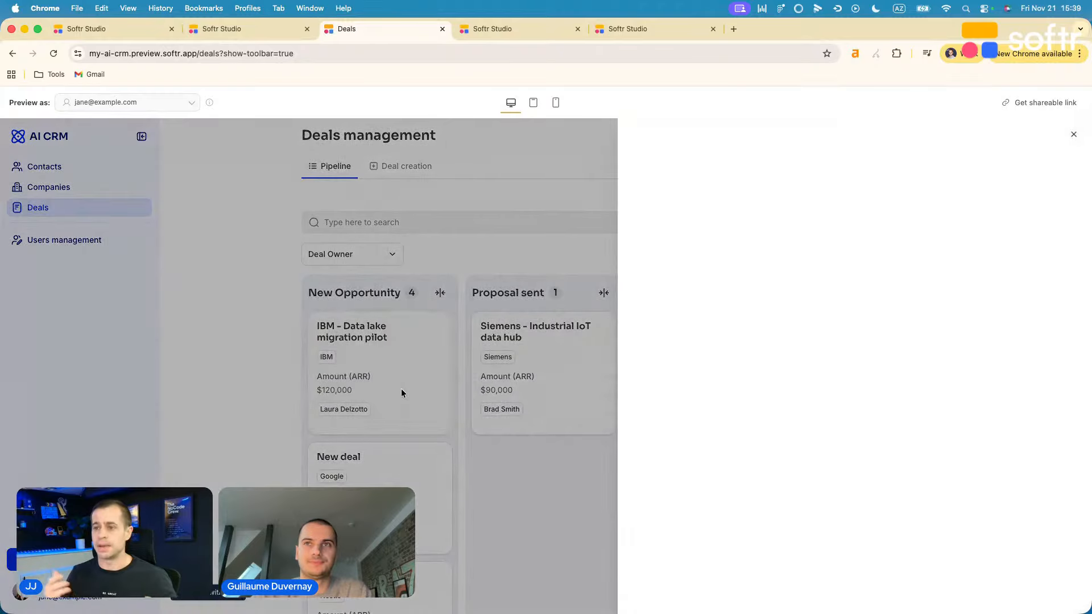
pyautogui.scroll(-5, 736, 398)
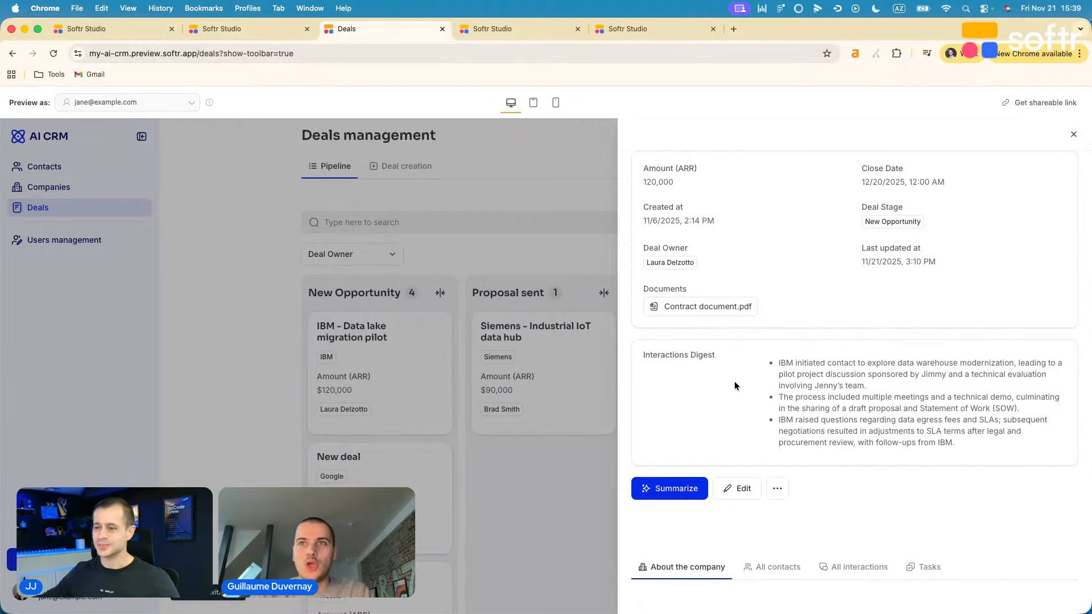
pyautogui.scroll(3, 735, 385)
pyautogui.scroll(2, 735, 386)
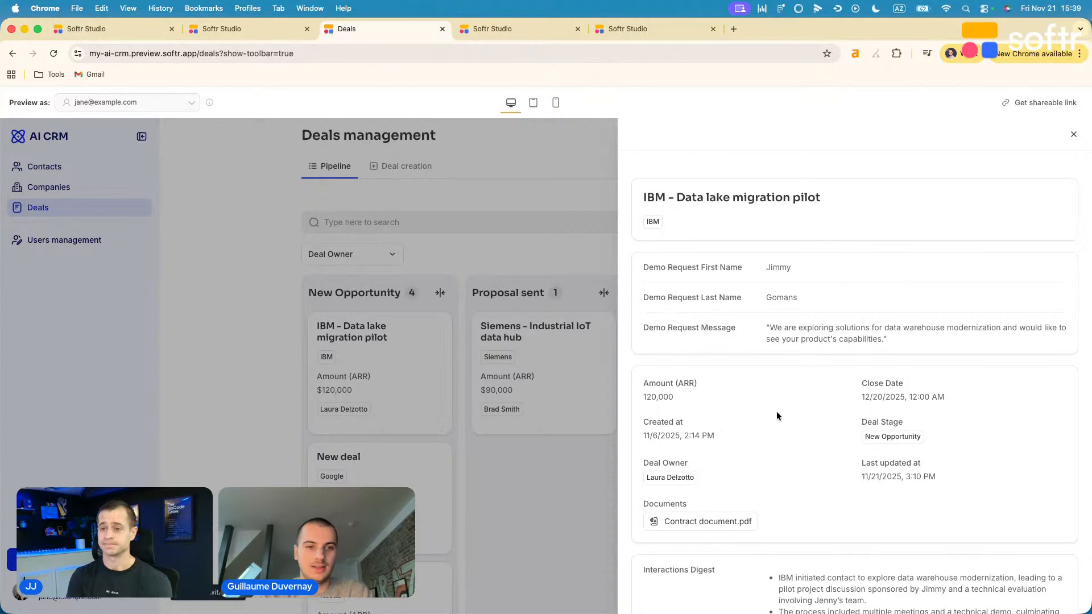
pyautogui.scroll(-5, 777, 416)
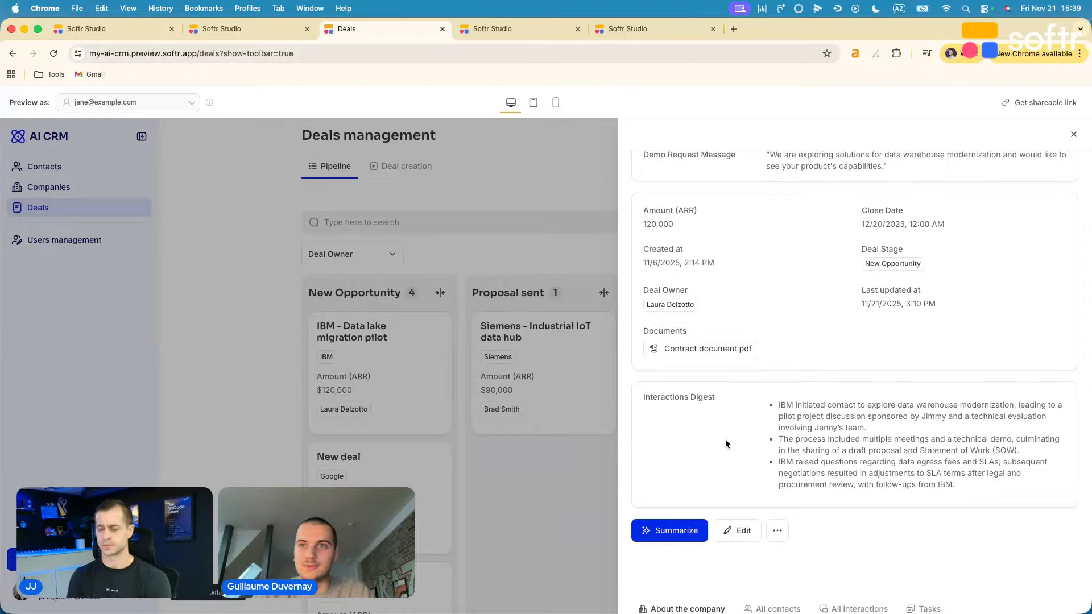
pyautogui.scroll(-3, 725, 439)
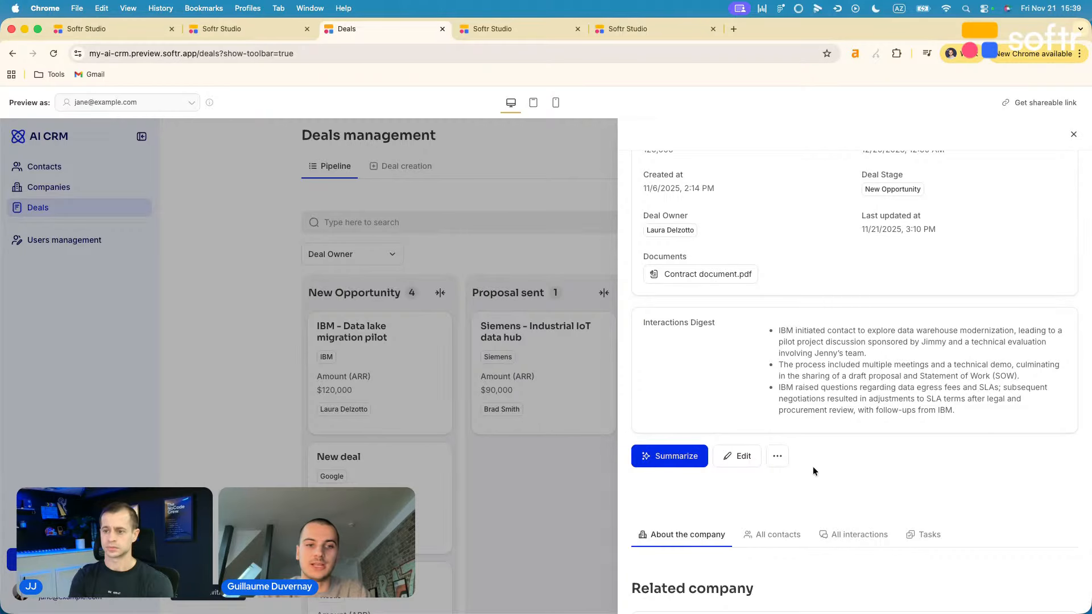
pyautogui.scroll(10, 815, 466)
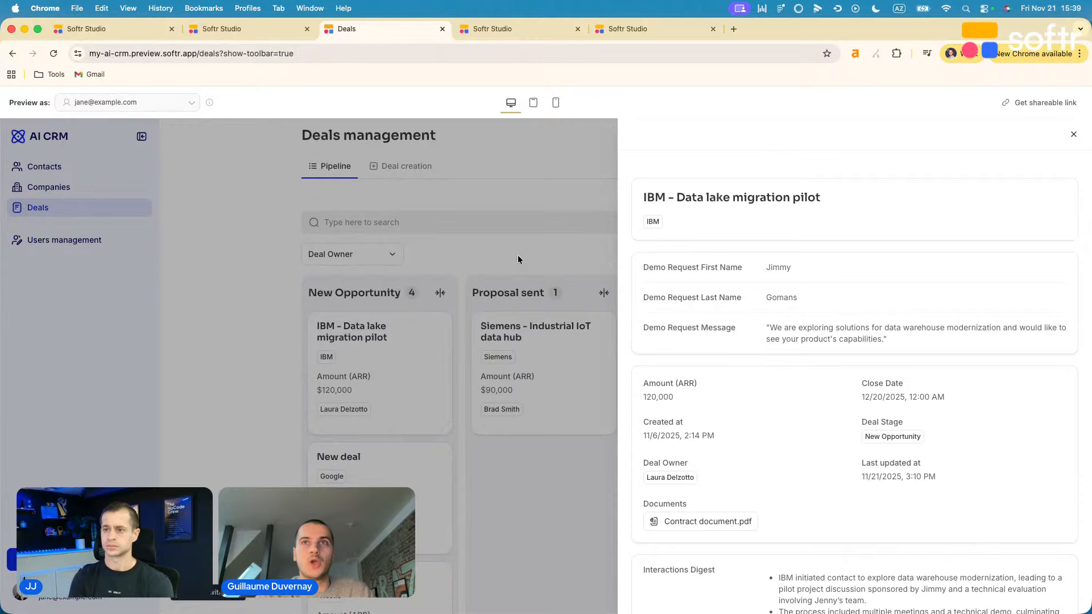
pyautogui.scroll(-15, 695, 263)
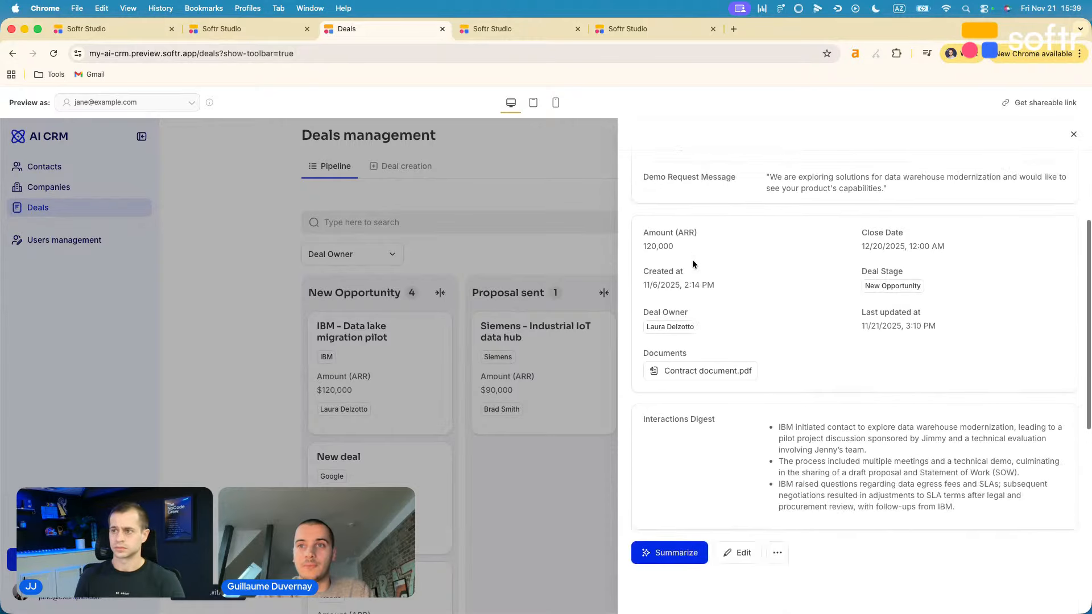
# Show all interactions of the IBM deal and look through the list of emails and meetings
pyautogui.click(851, 307)
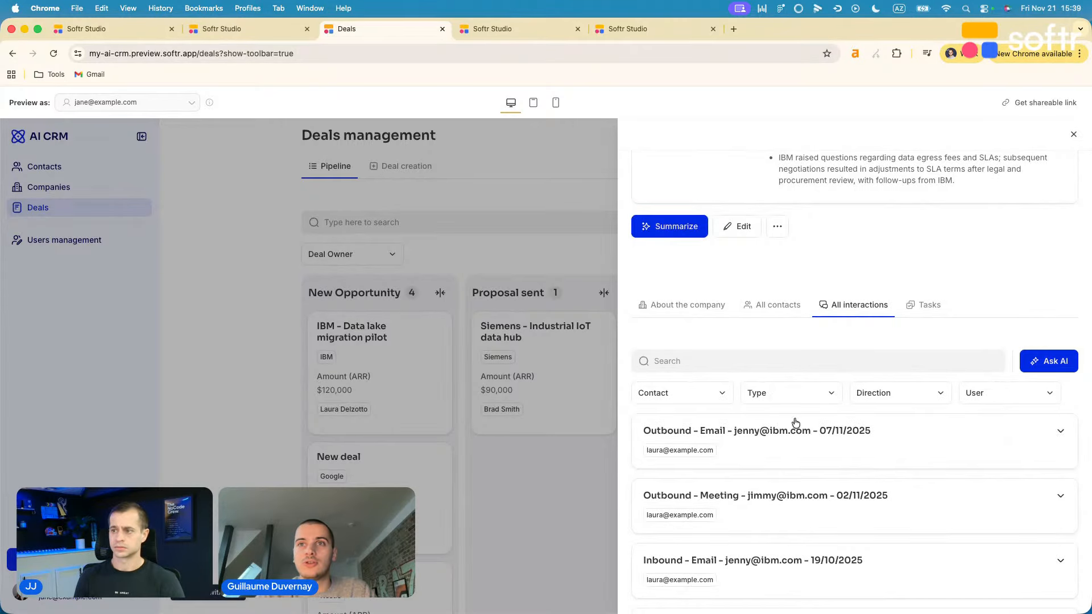
pyautogui.scroll(-3, 787, 463)
pyautogui.scroll(-3, 787, 462)
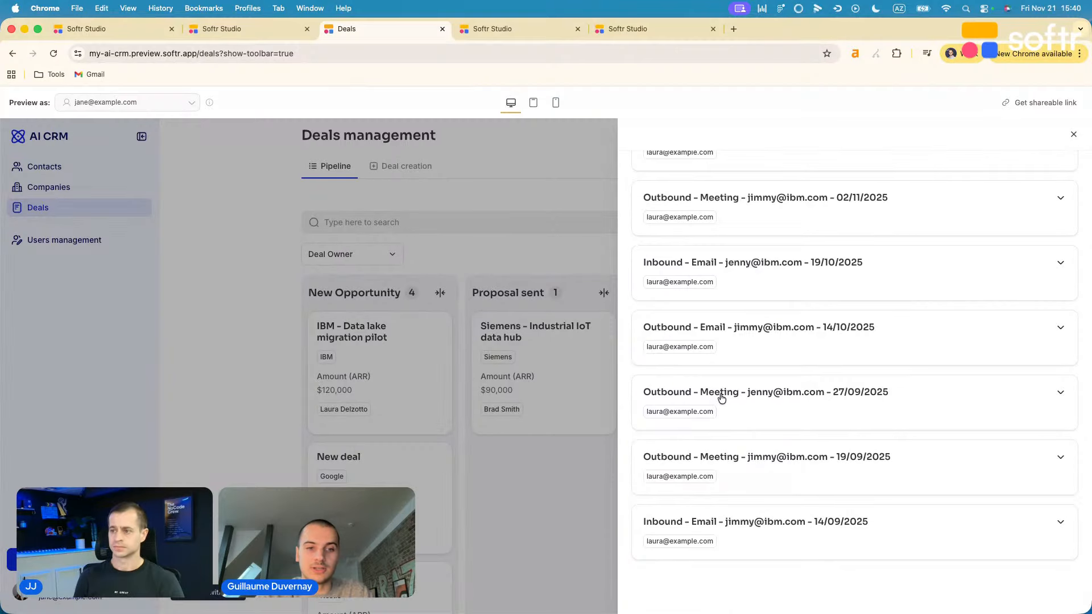
pyautogui.scroll(7, 721, 396)
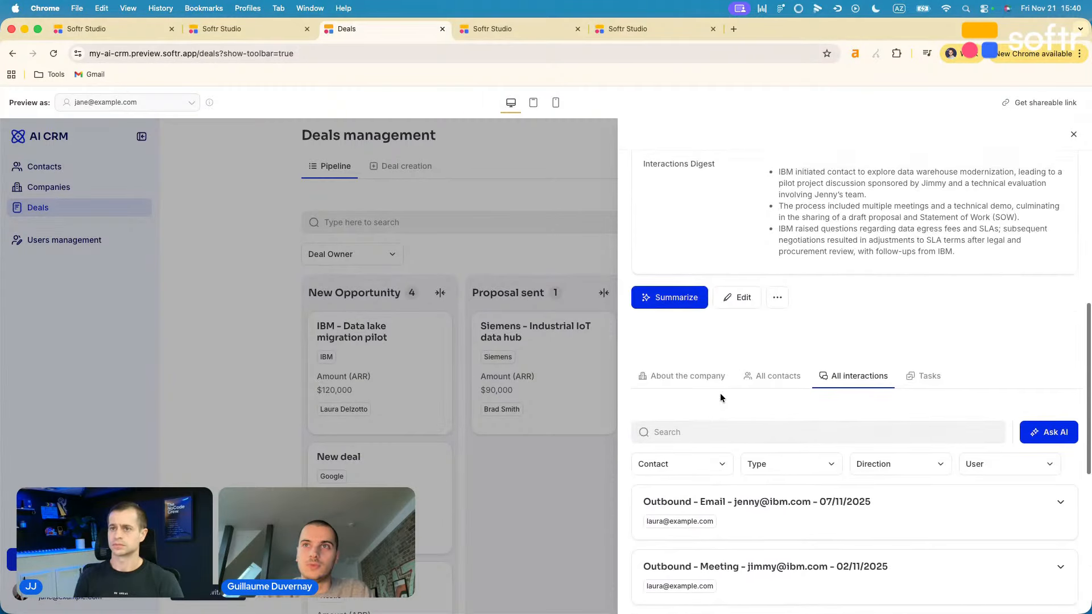
# Examine the IBM deal's Demo Request Message and compare the Interactions Digest with the listed interactions
pyautogui.scroll(6, 874, 313)
pyautogui.doubleClick(787, 273)
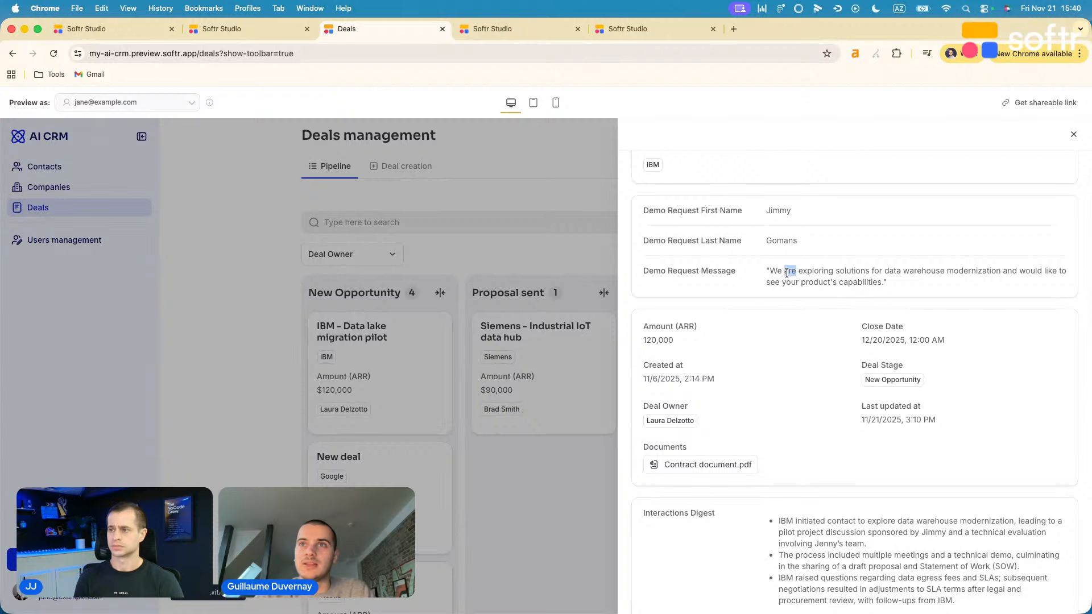
pyautogui.tripleClick(786, 272)
pyautogui.scroll(-1, 790, 298)
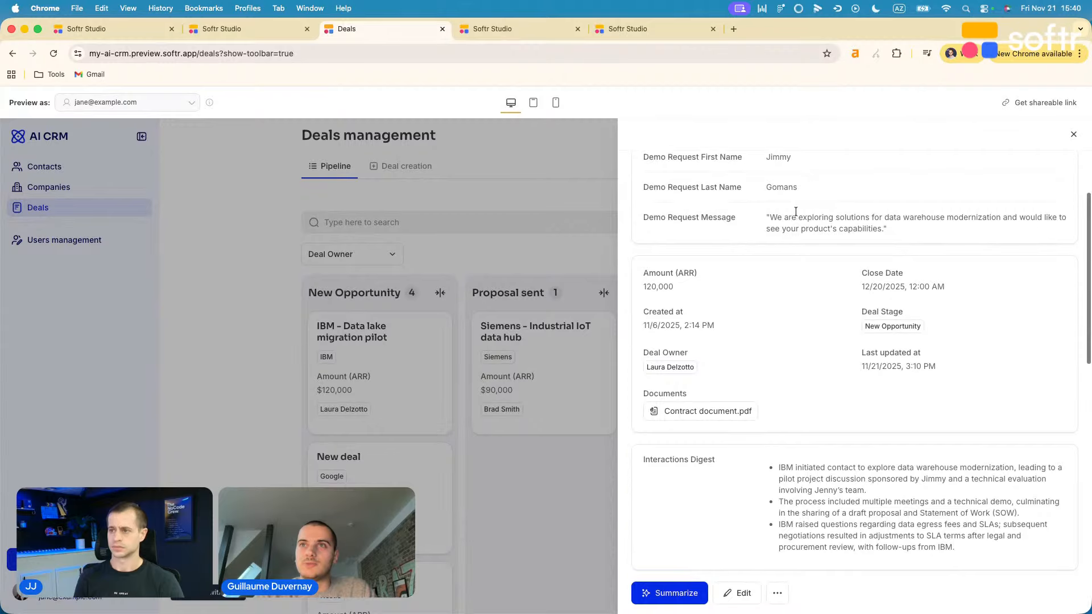
pyautogui.tripleClick(788, 218)
pyautogui.scroll(3, 743, 259)
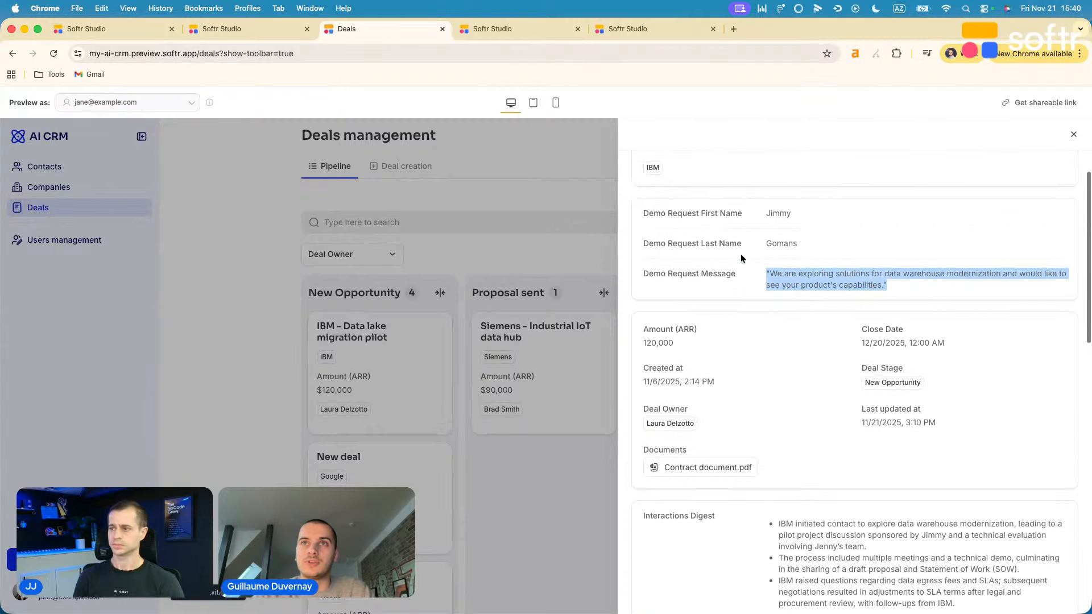
pyautogui.scroll(-10, 717, 301)
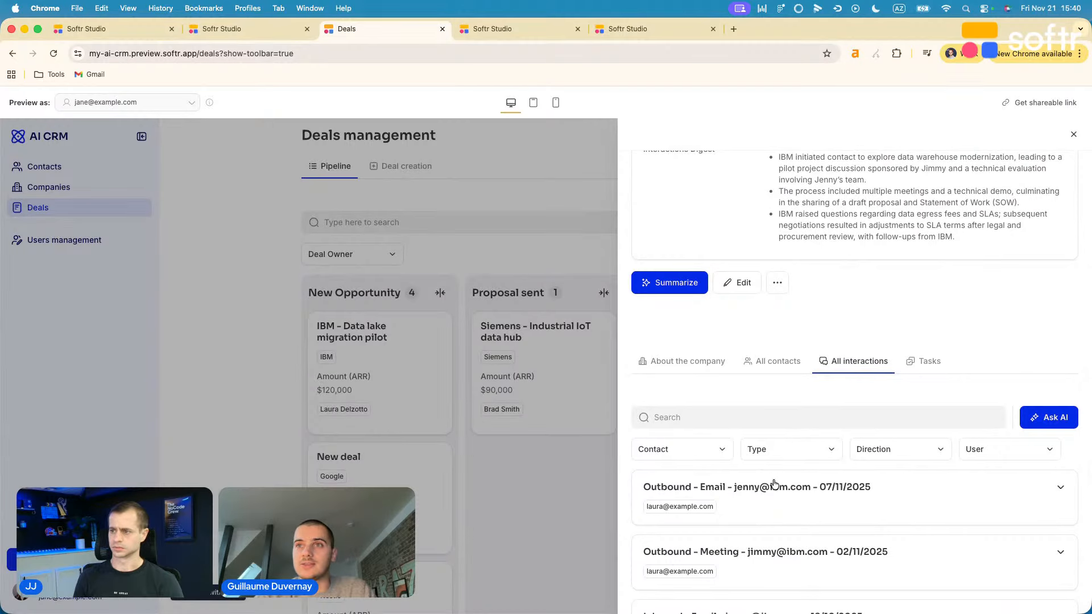
pyautogui.scroll(5, 807, 489)
pyautogui.moveTo(654, 366); pyautogui.dragTo(751, 372)
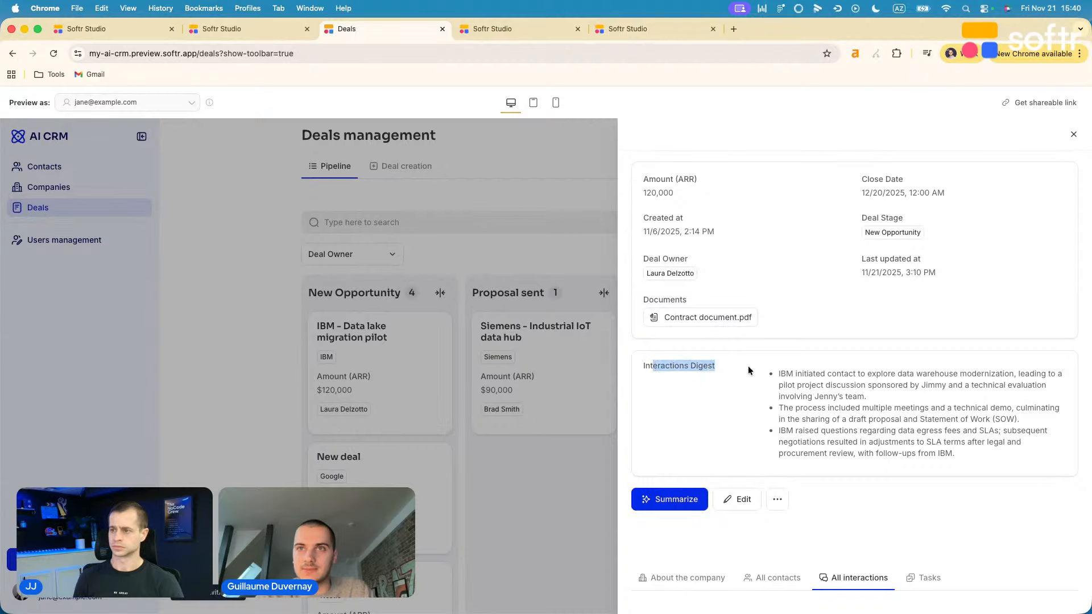
pyautogui.click(742, 382)
pyautogui.scroll(-1, 810, 411)
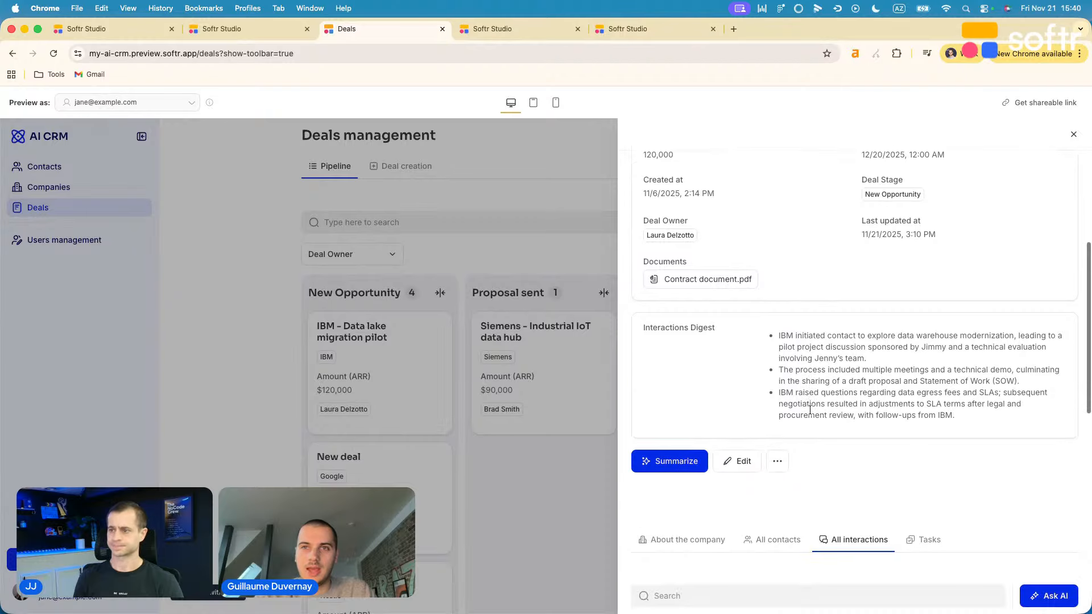
# Regenerate the IBM deal's Interactions Digest with the Summarize action and read the new text
pyautogui.click(661, 462)
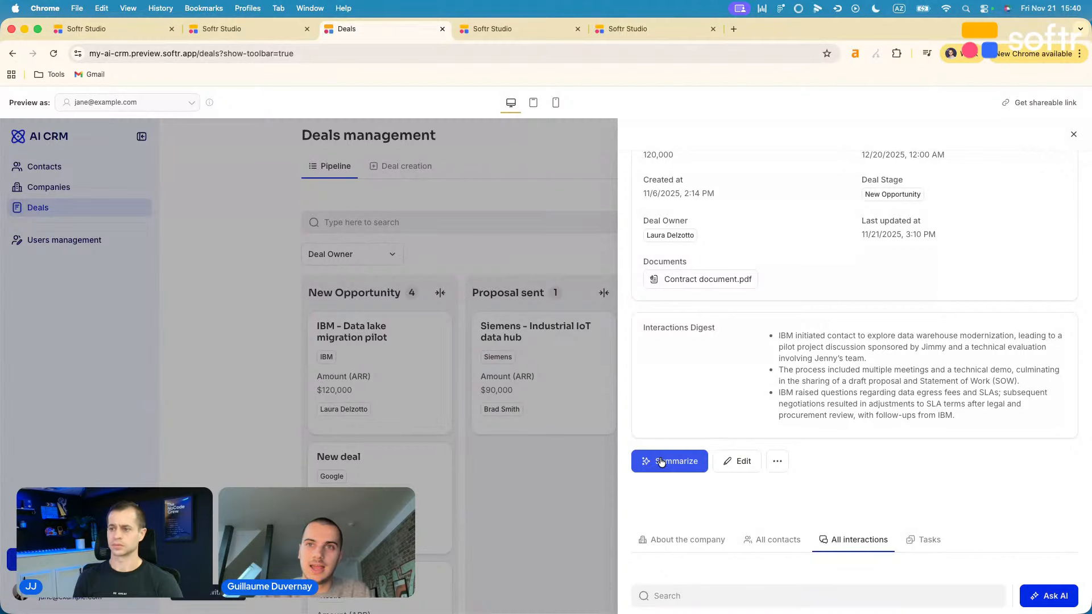
pyautogui.click(661, 460)
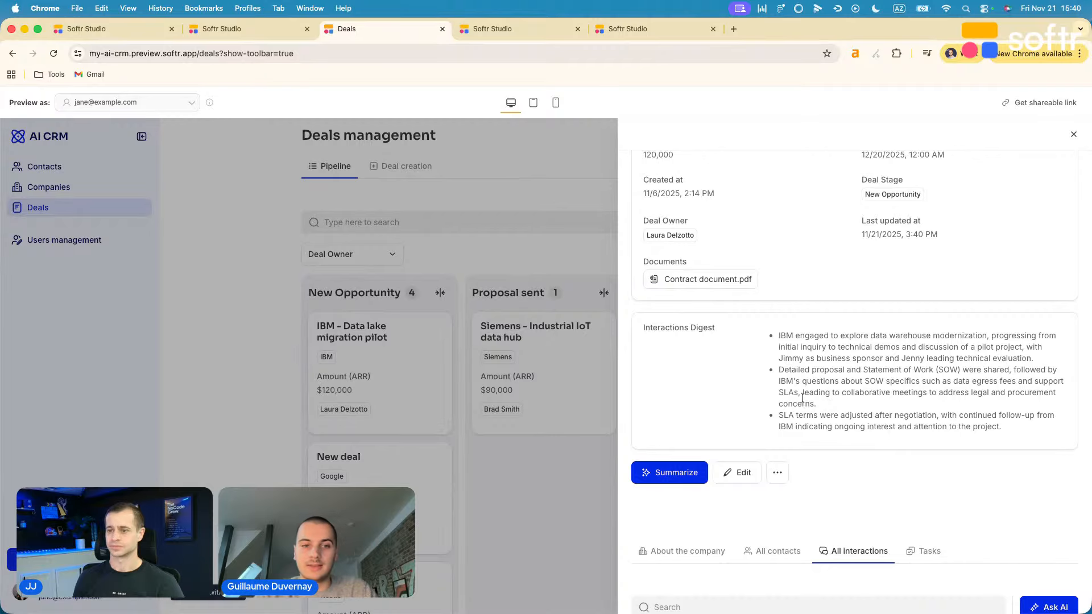
pyautogui.scroll(1, 808, 362)
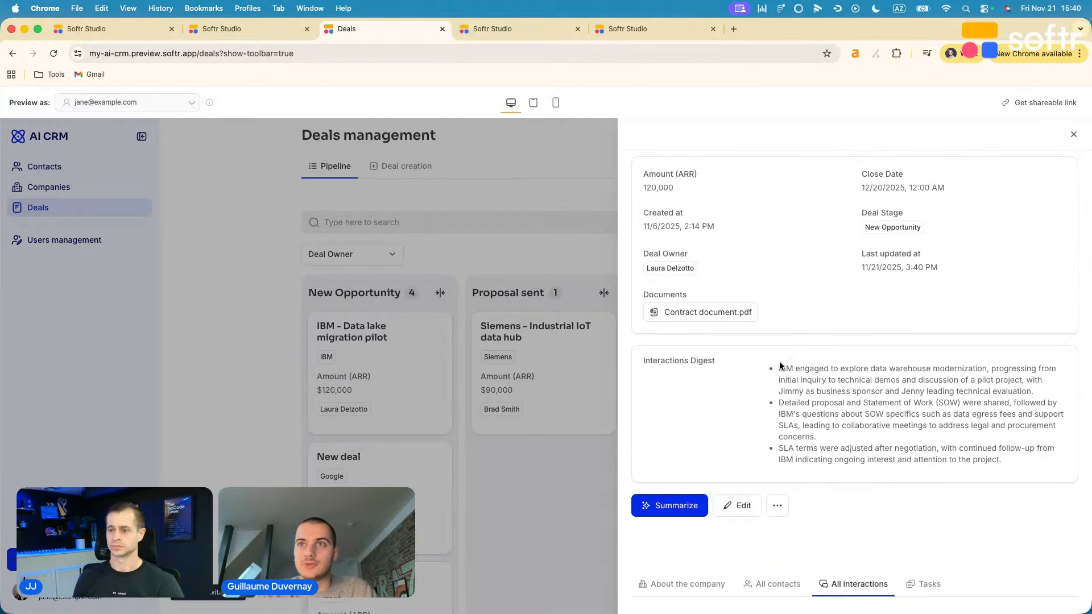
pyautogui.moveTo(778, 368); pyautogui.dragTo(843, 402)
pyautogui.click(843, 402)
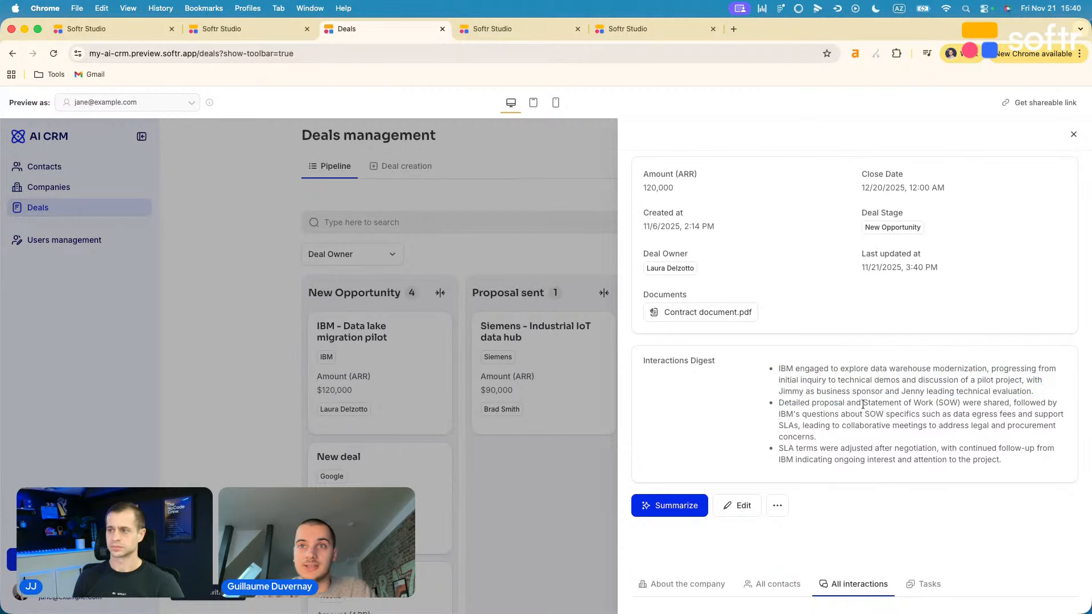
pyautogui.scroll(-1, 843, 402)
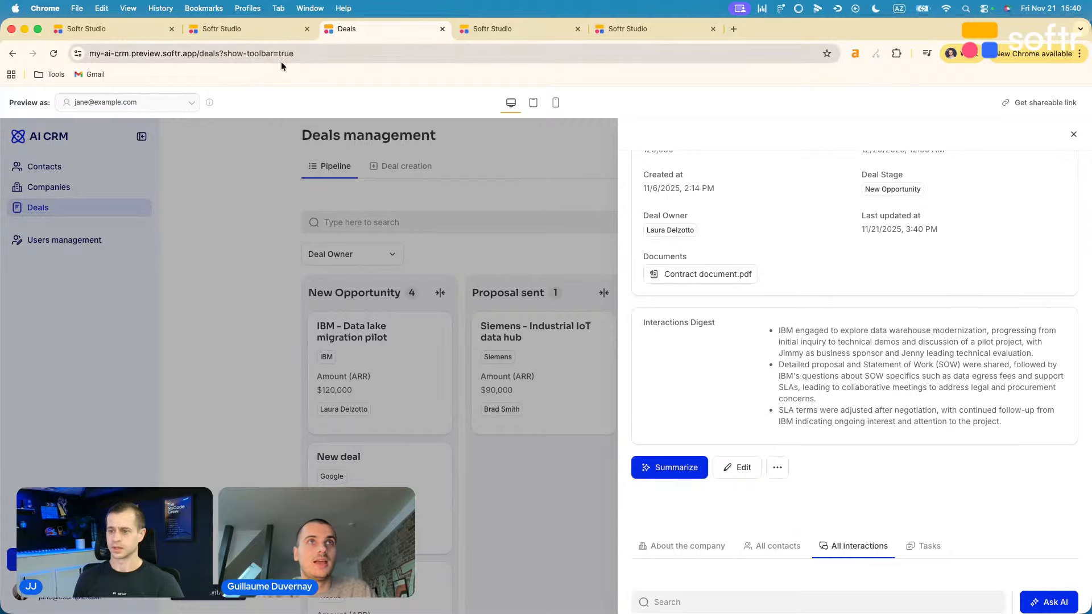
# Return to the AI CRM app editor, open the Deals details page and select its item details block
pyautogui.click(248, 31)
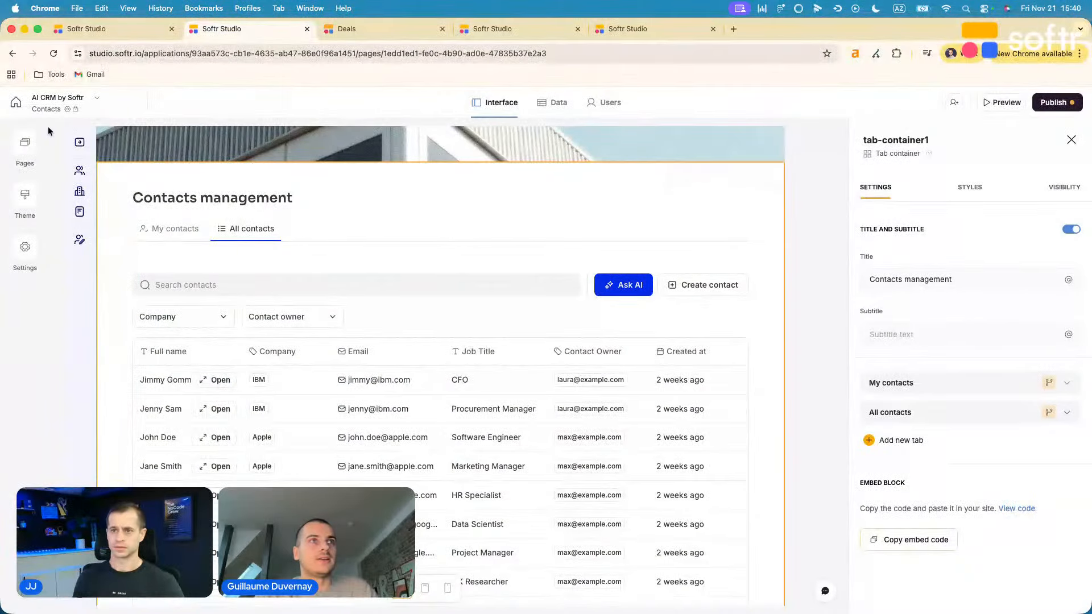
pyautogui.click(24, 141)
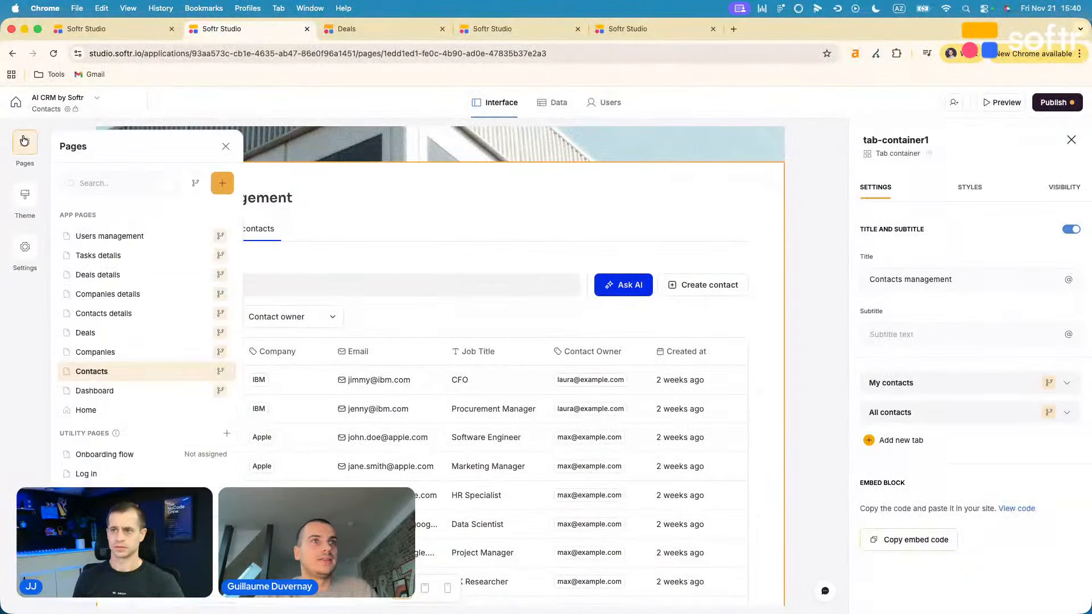
pyautogui.click(108, 274)
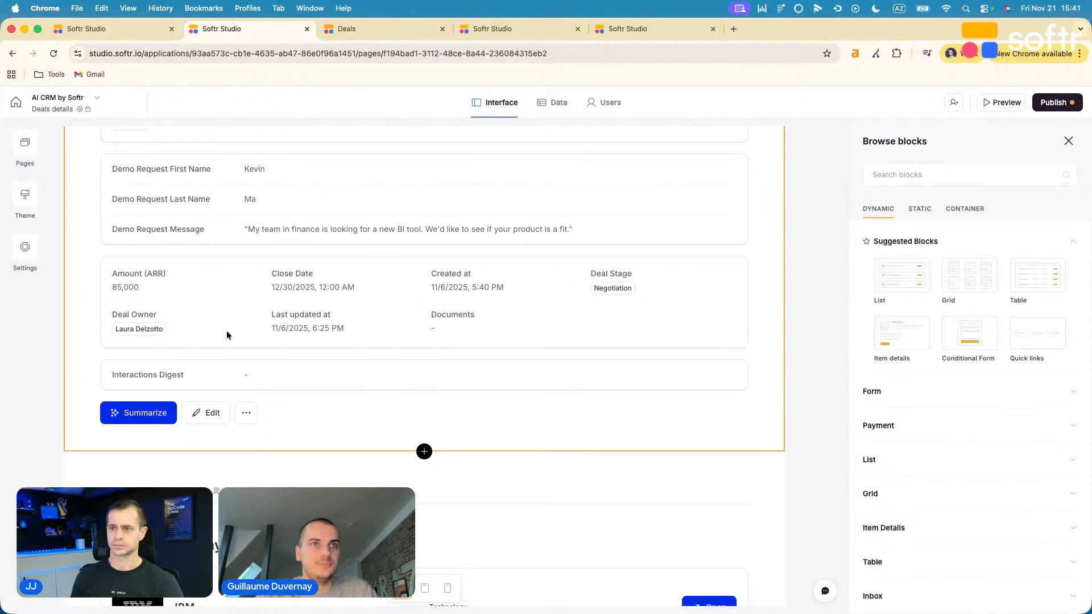
pyautogui.click(126, 420)
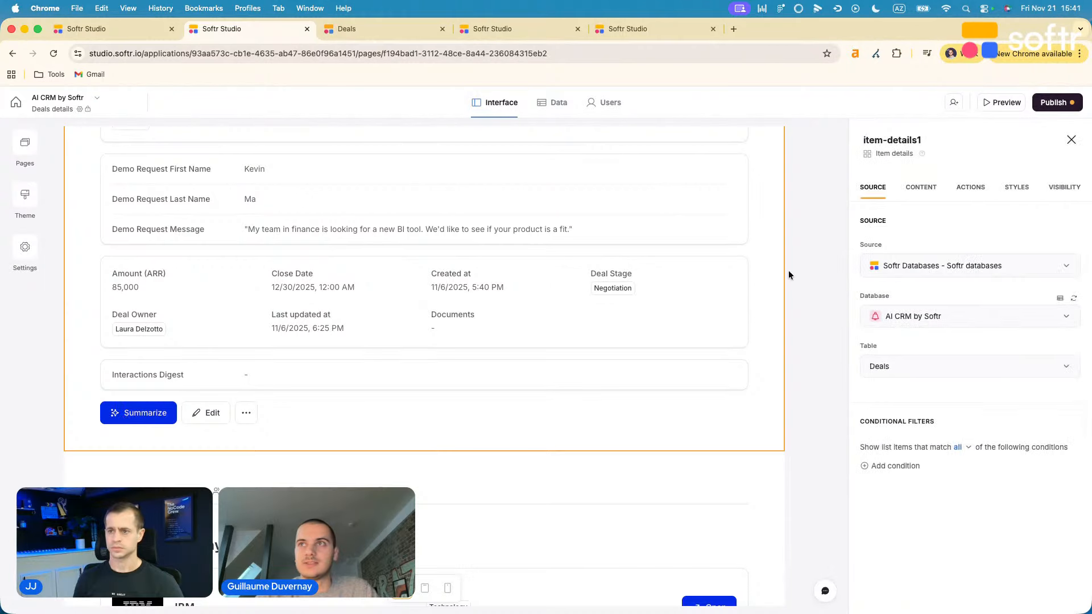
# Expand the Summarize button's custom workflow action and examine the Deal ID and Company values passed to the workflow
pyautogui.click(968, 192)
pyautogui.click(947, 250)
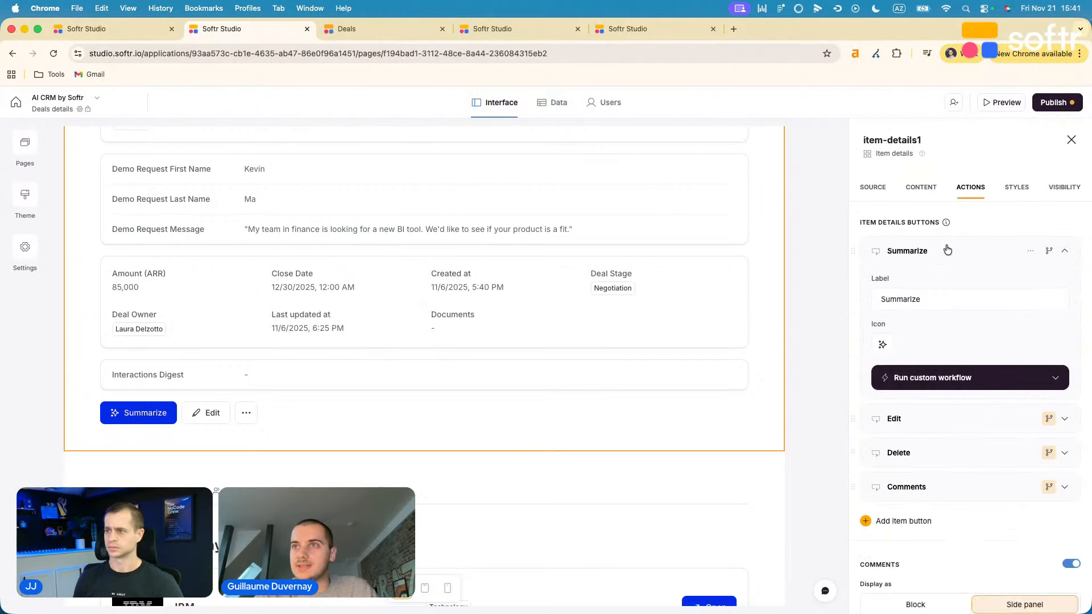
pyautogui.click(912, 380)
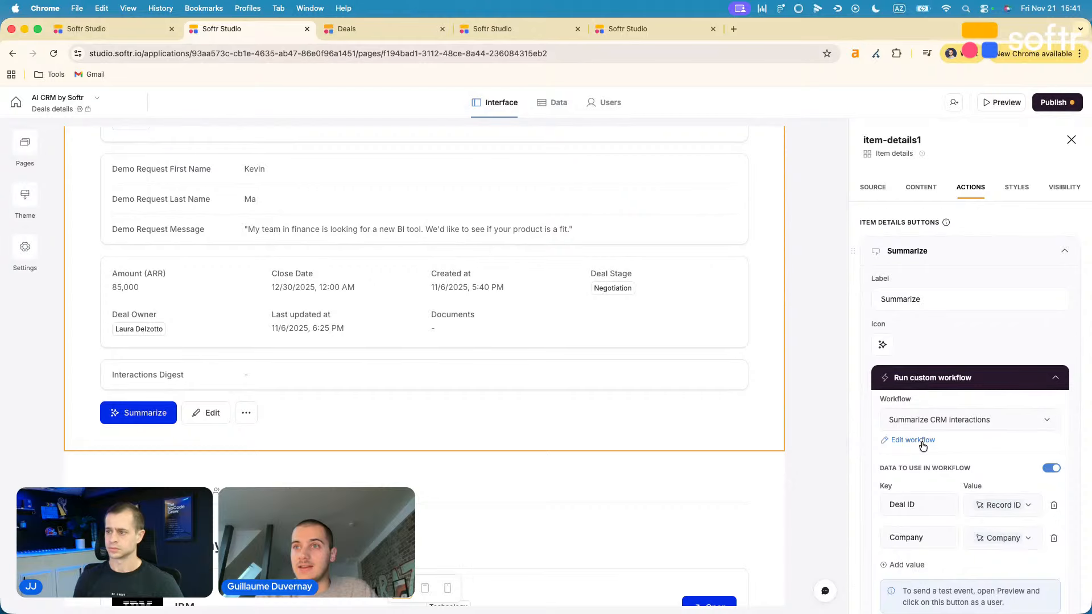
pyautogui.scroll(-3, 923, 442)
pyautogui.doubleClick(930, 456)
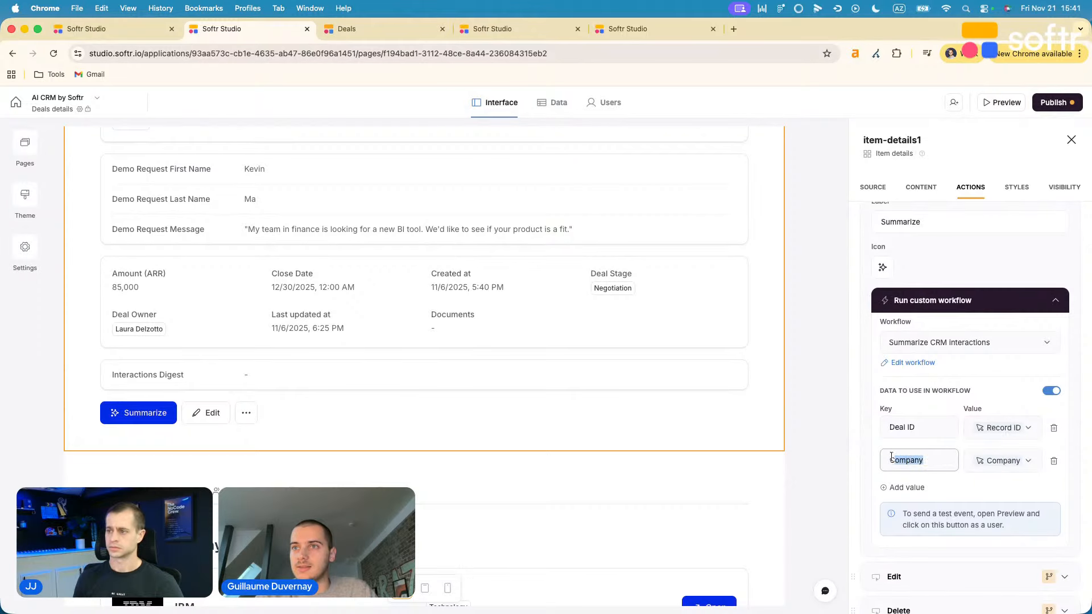
pyautogui.moveTo(934, 427); pyautogui.dragTo(876, 431)
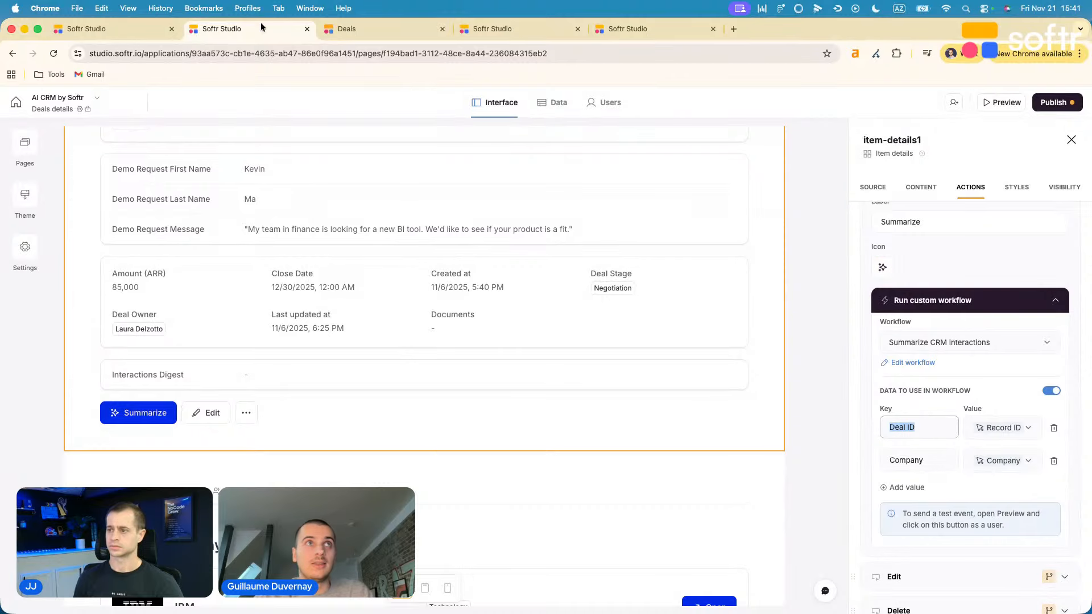
# Open the Softr dashboard from the Summarize CRM interactions workflow and show its list of workflows
pyautogui.click(104, 25)
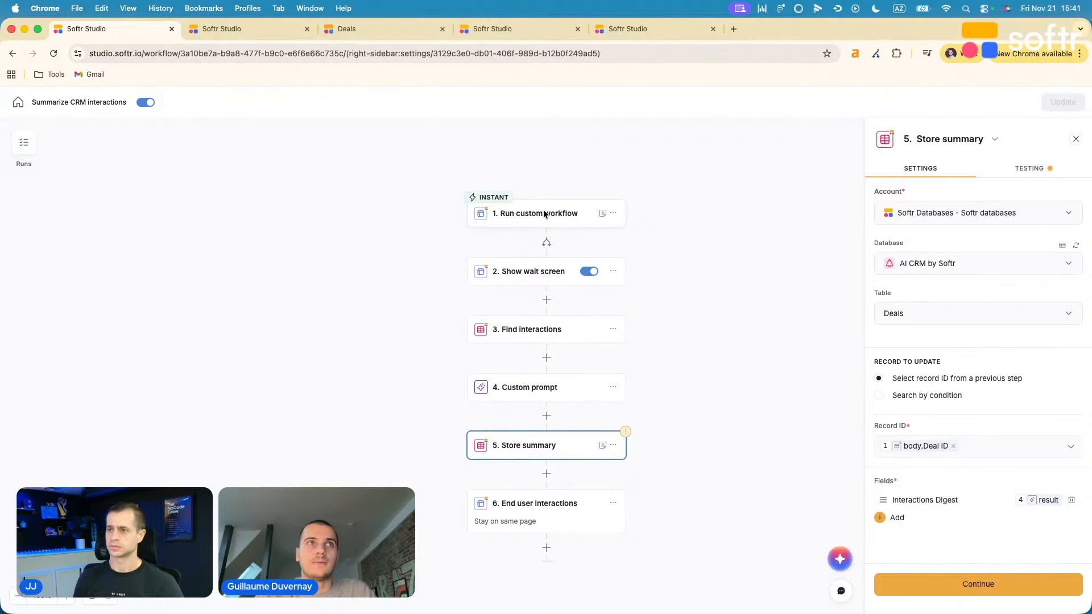
pyautogui.click(15, 106)
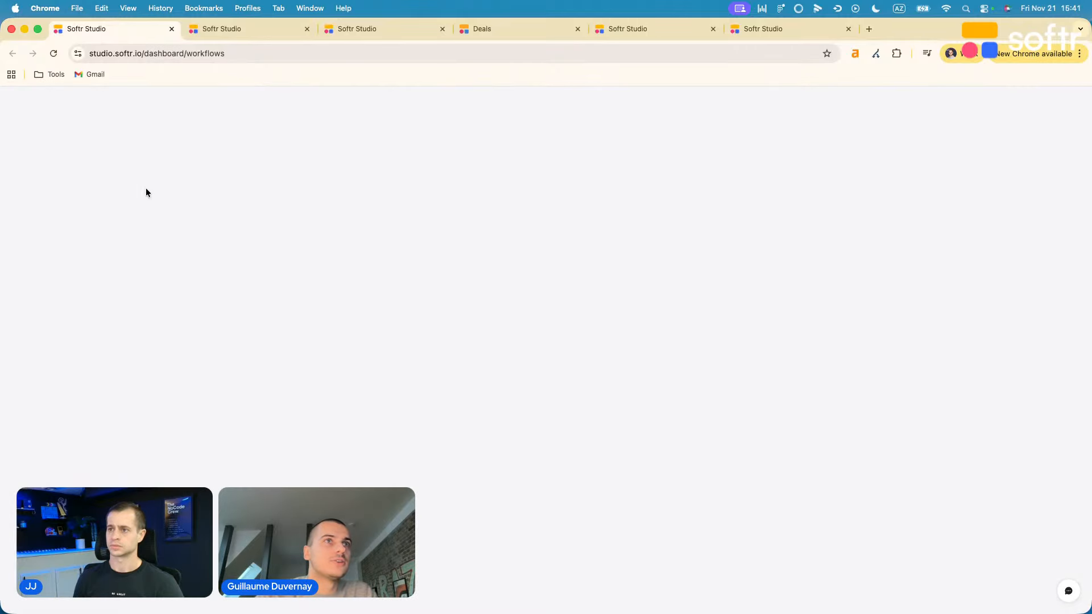
pyautogui.click(70, 156)
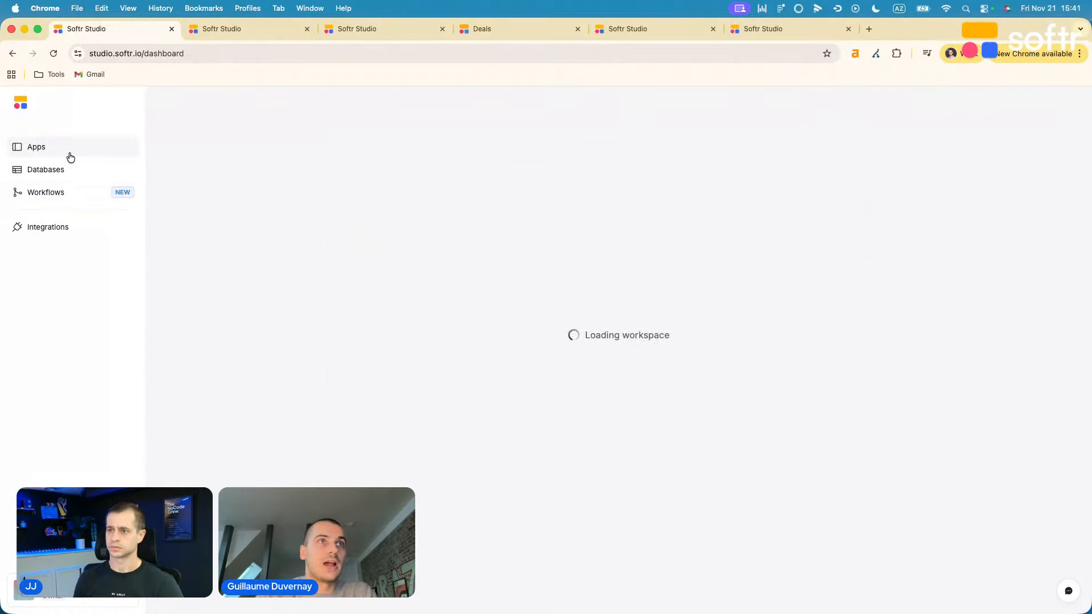
pyautogui.click(74, 170)
pyautogui.click(77, 198)
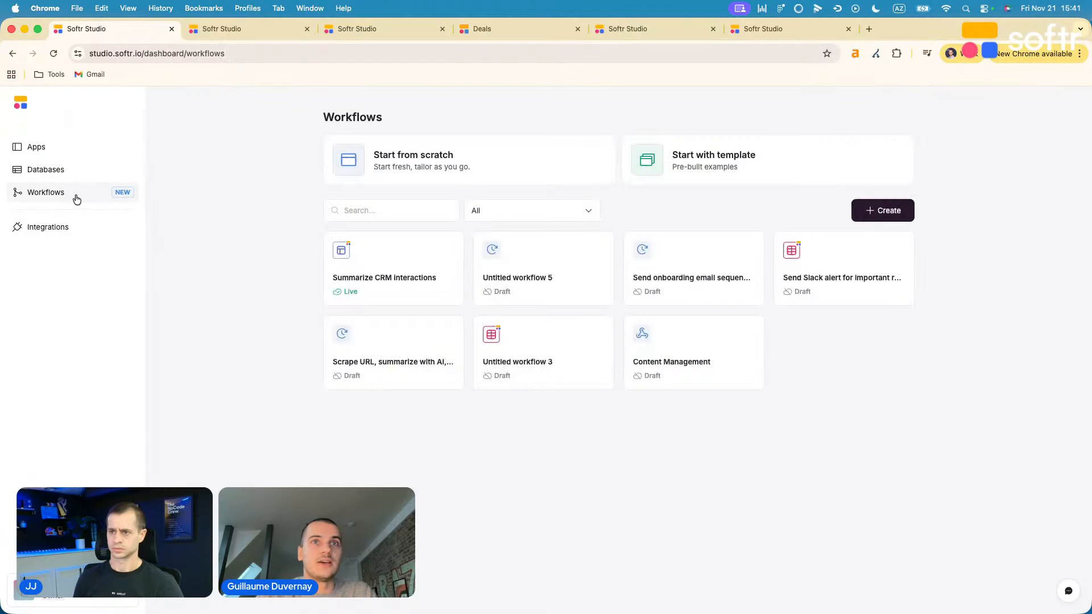
# Return to the Summarize CRM interactions workflow and view the settings of its Run custom workflow trigger
pyautogui.click(248, 33)
pyautogui.hscroll(2, 381, 312)
pyautogui.scroll(-1, 381, 313)
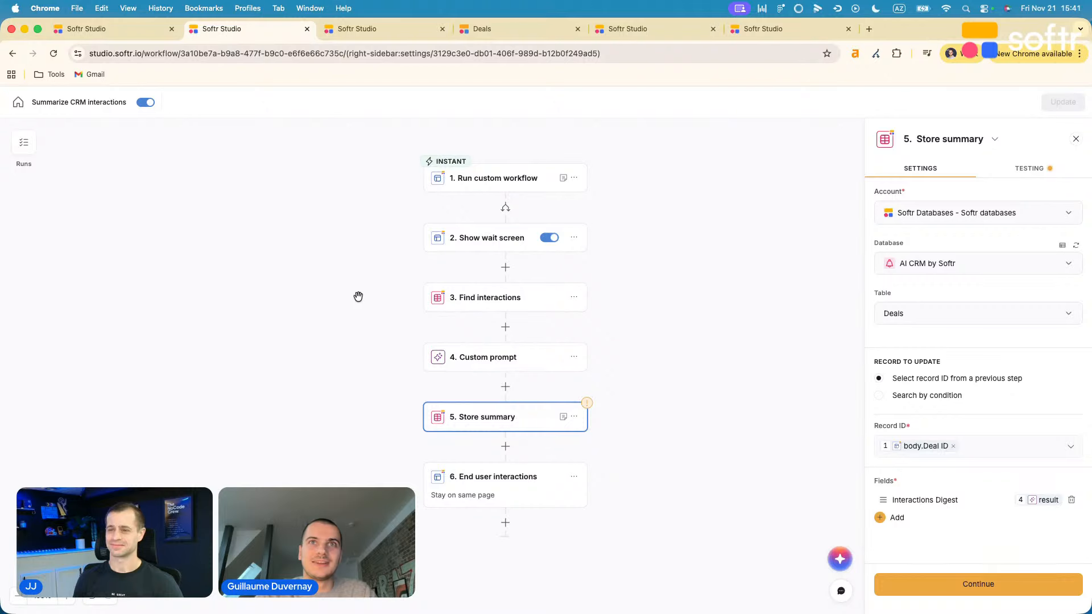
pyautogui.click(453, 188)
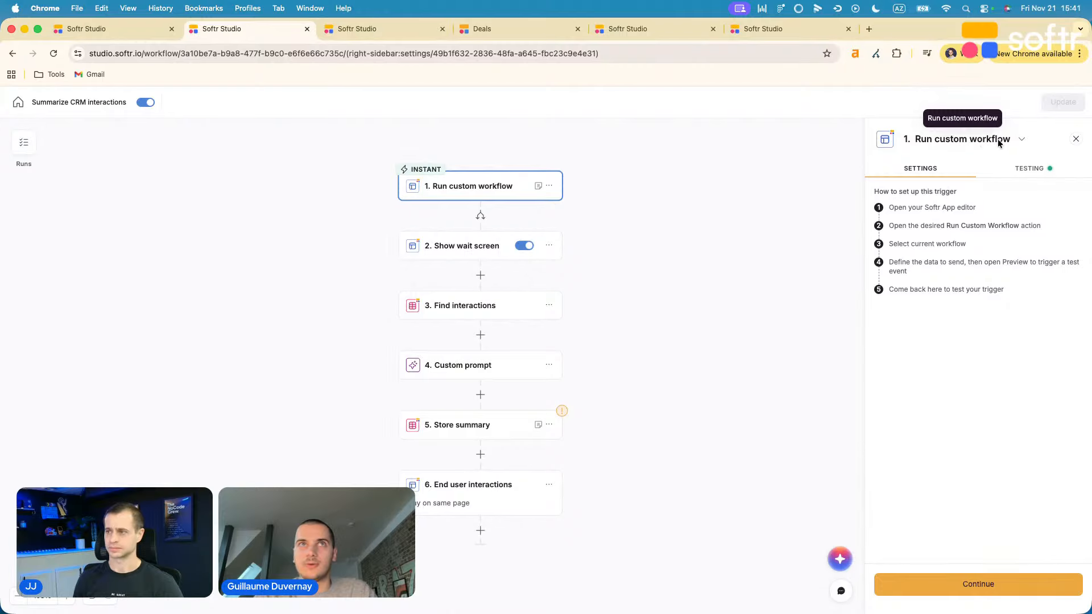
# Compare the workflow trigger with the Summarize button's action in the app editor and check which workflows it can run
pyautogui.click(367, 30)
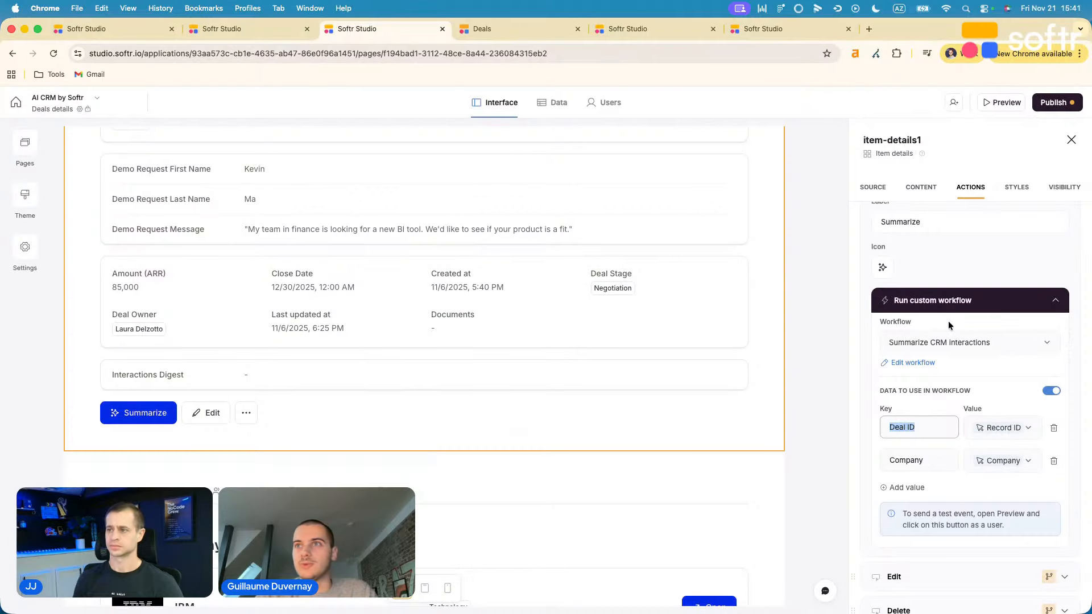
pyautogui.scroll(3, 558, 306)
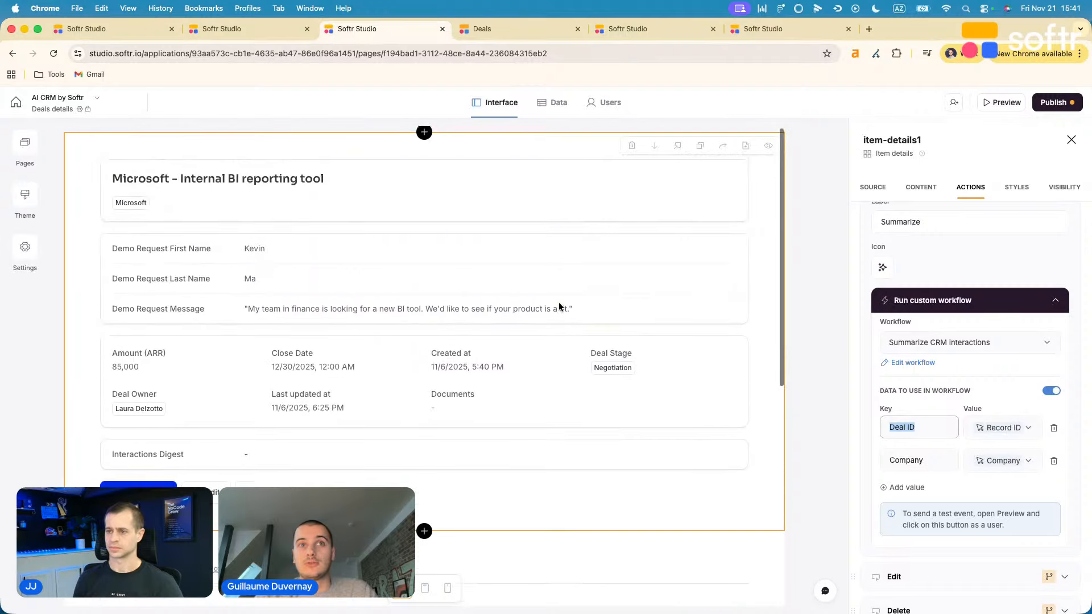
pyautogui.click(243, 29)
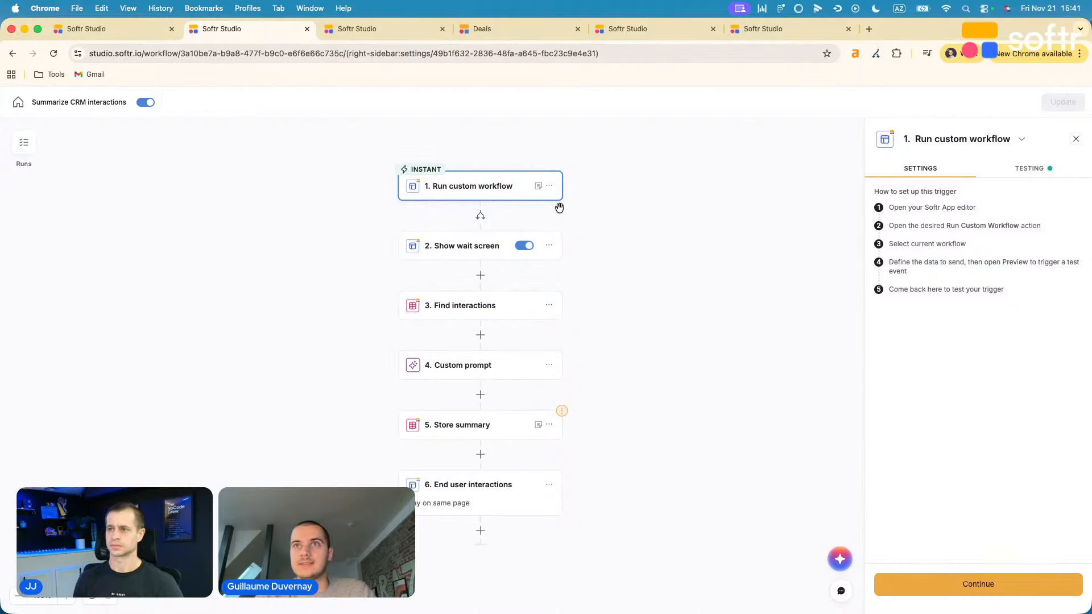
pyautogui.click(380, 34)
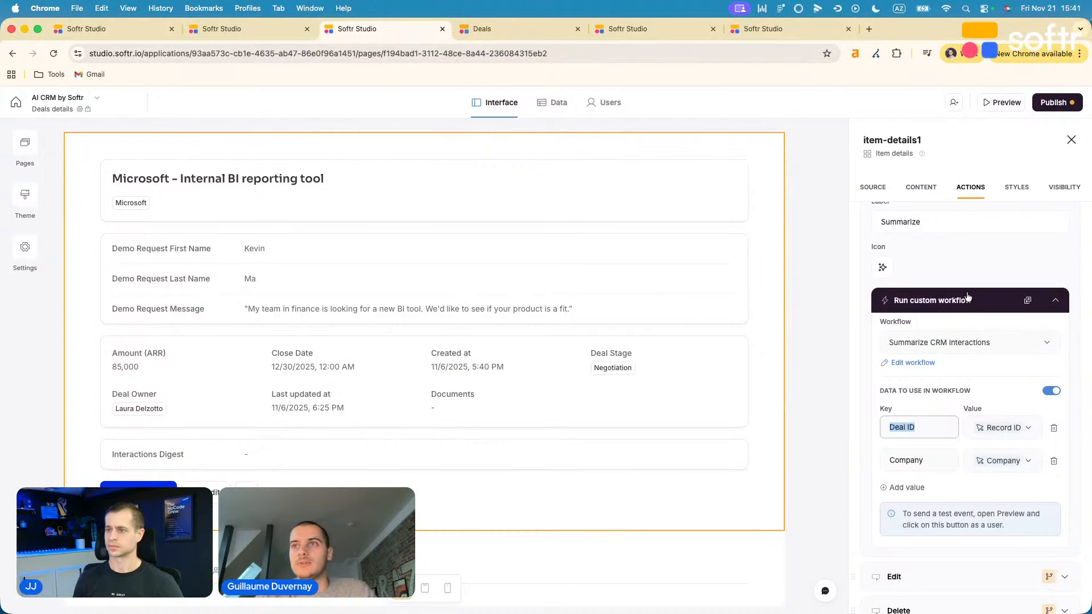
pyautogui.click(944, 343)
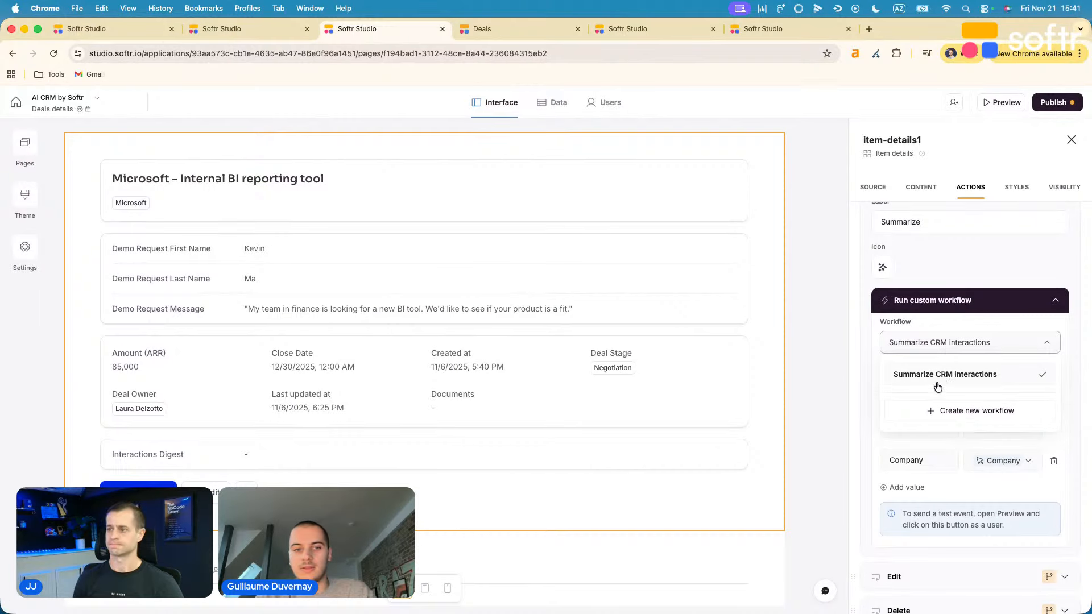
pyautogui.click(981, 284)
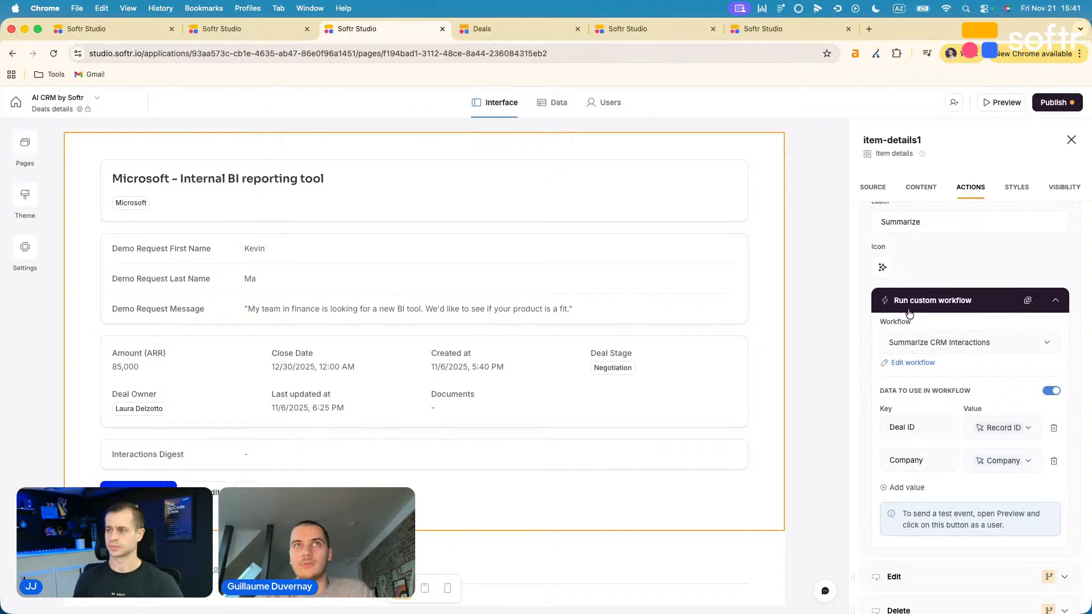
# Open the workflow's Show wait screen step and review its display style and timed wait messages
pyautogui.click(227, 28)
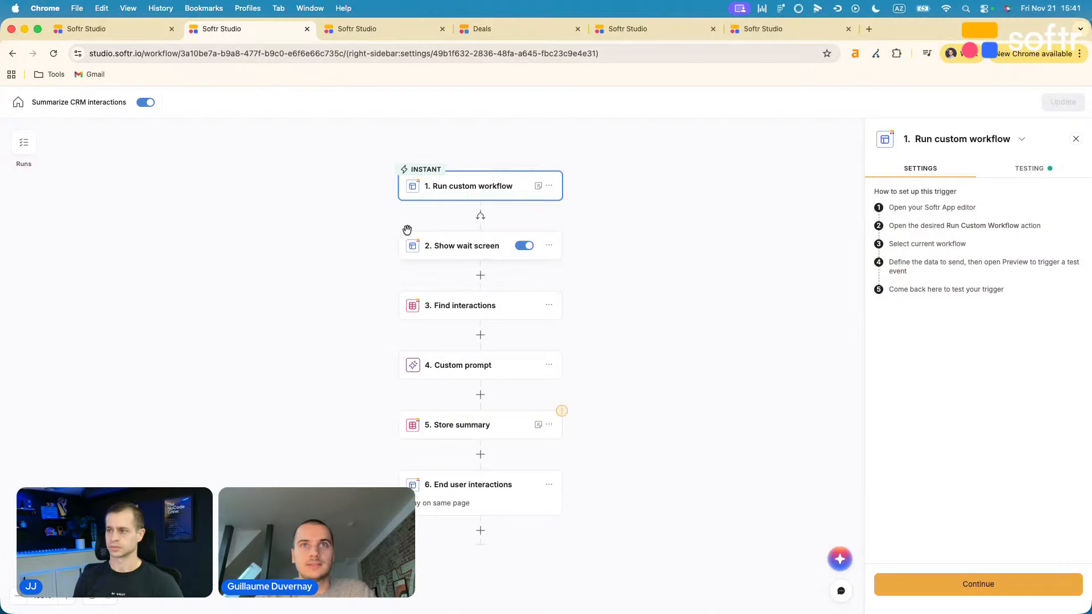
pyautogui.click(427, 246)
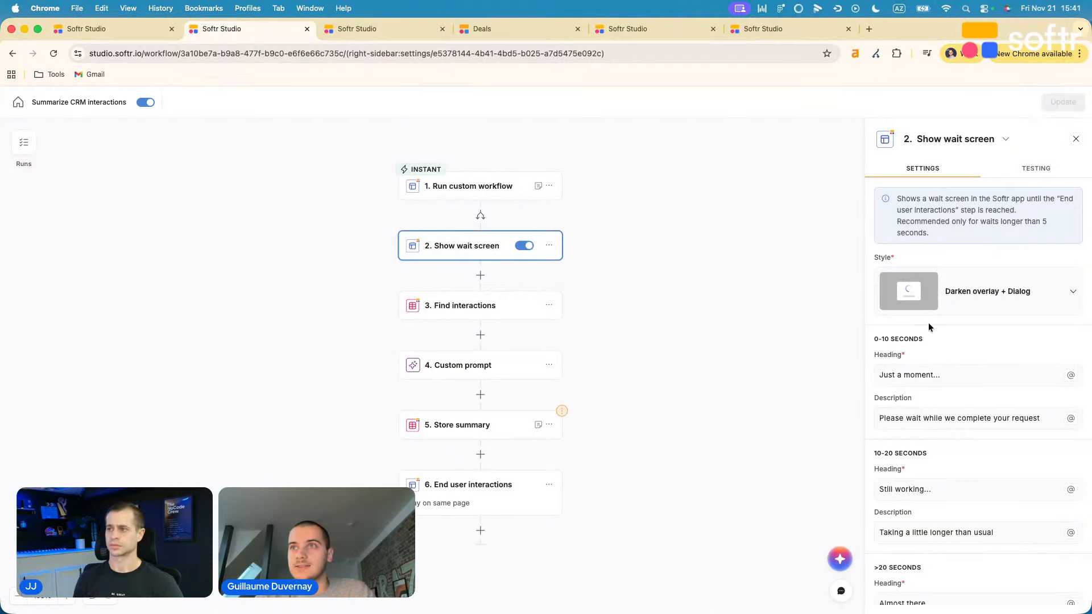
pyautogui.click(1000, 301)
pyautogui.click(980, 306)
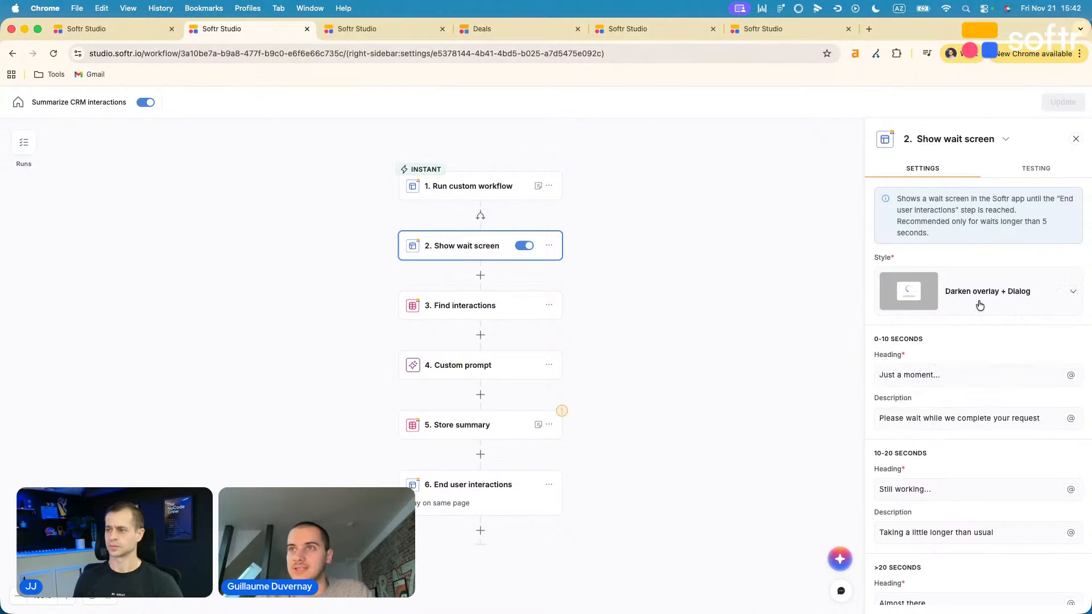
pyautogui.scroll(-2, 960, 360)
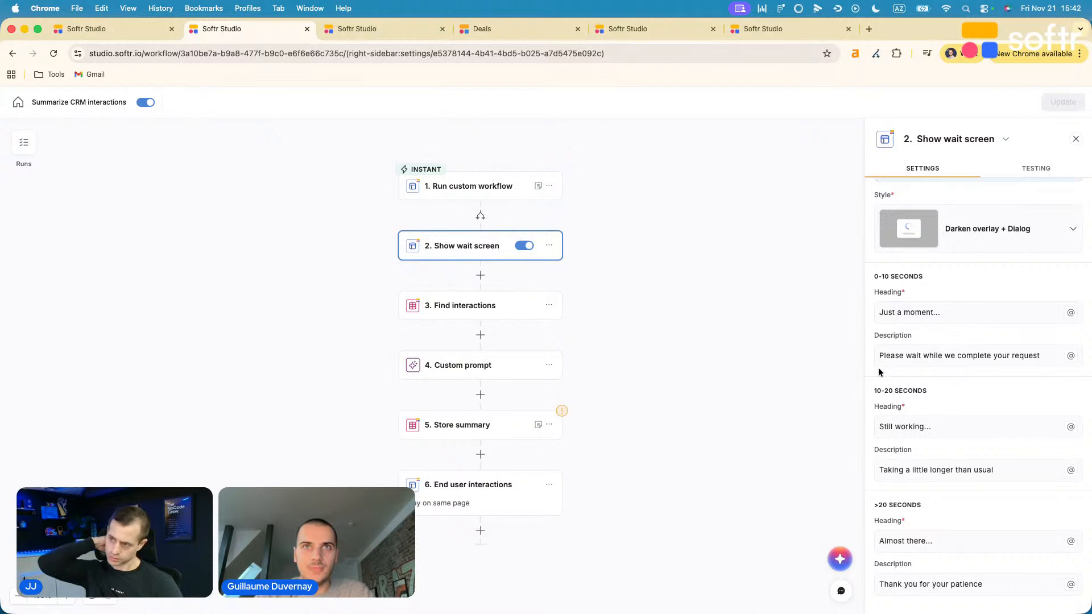
# Open the Find interactions step and review its Company filter condition and the records returned by its test
pyautogui.click(462, 301)
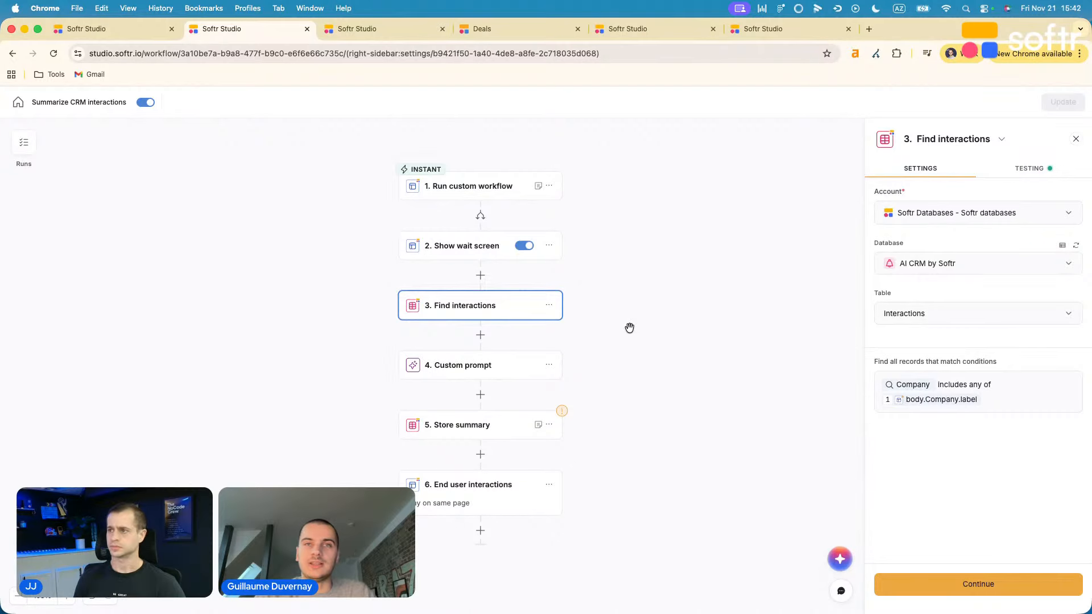
pyautogui.click(1026, 406)
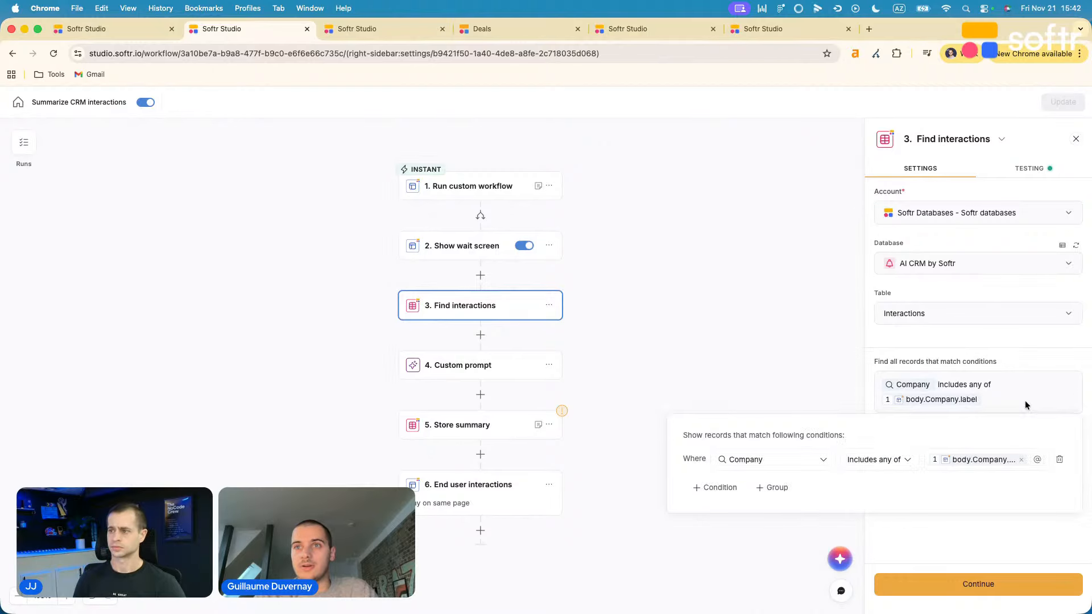
pyautogui.click(967, 524)
pyautogui.click(1030, 168)
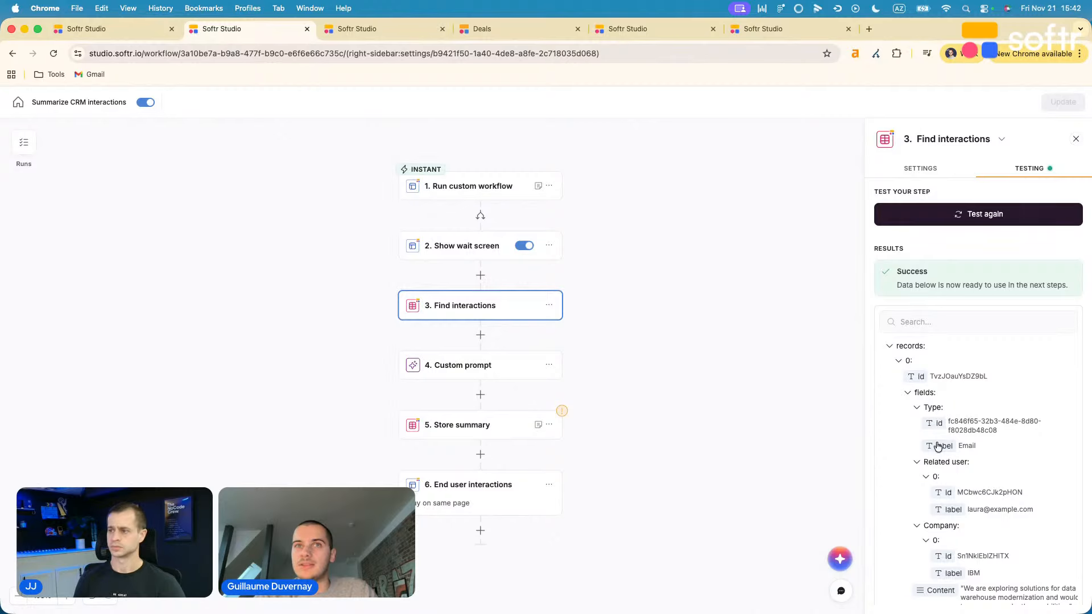
pyautogui.scroll(-3, 938, 446)
pyautogui.click(912, 168)
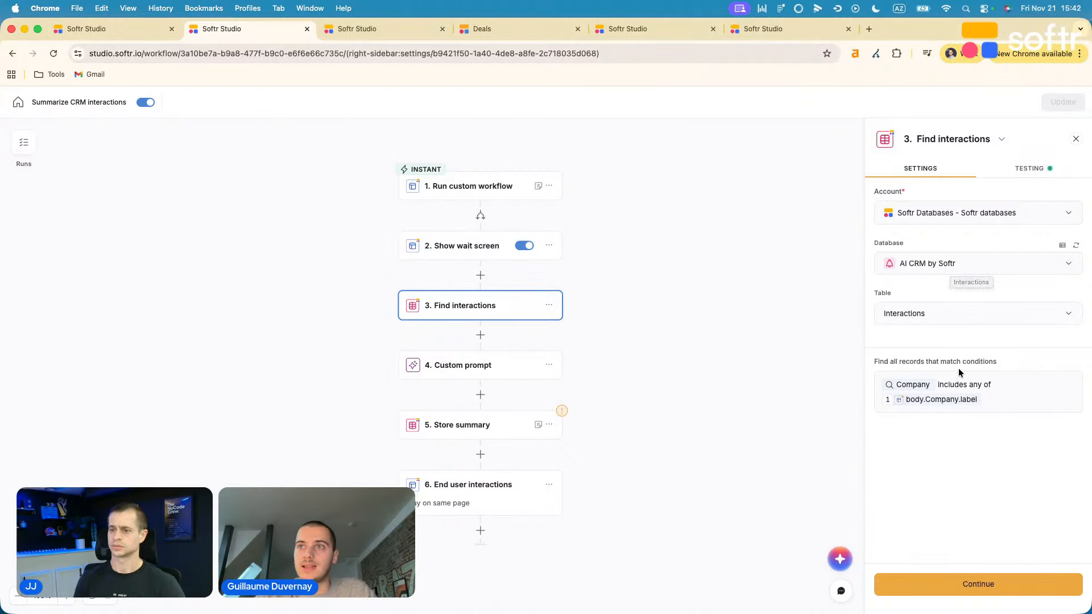
pyautogui.click(958, 387)
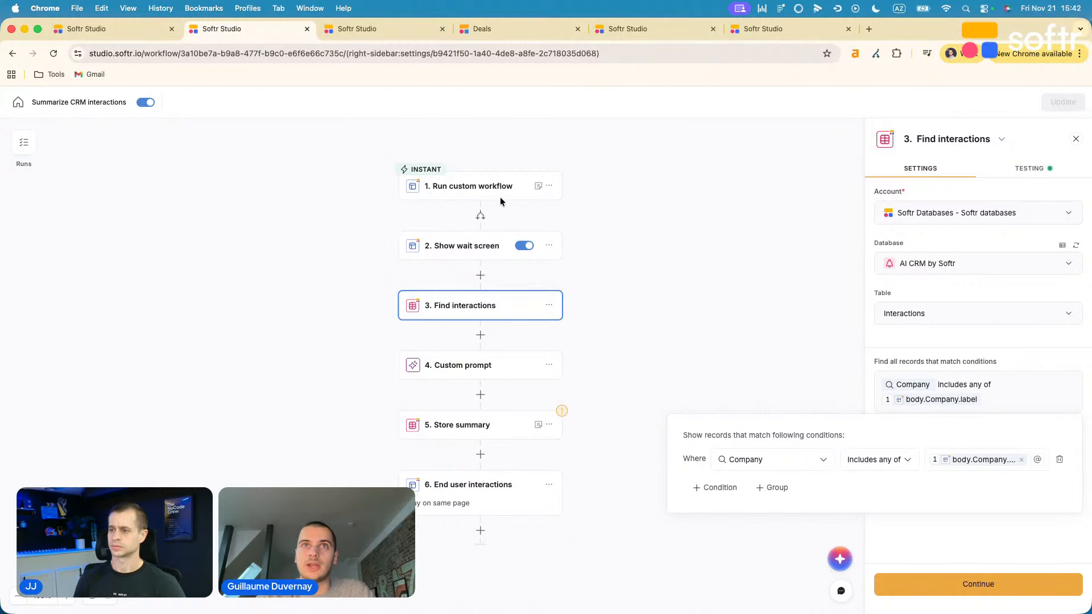
# Remove the records variable from the Custom prompt step's prompt, reinsert it from Find interactions, and collapse the expanded prompt
pyautogui.click(460, 365)
pyautogui.click(1070, 272)
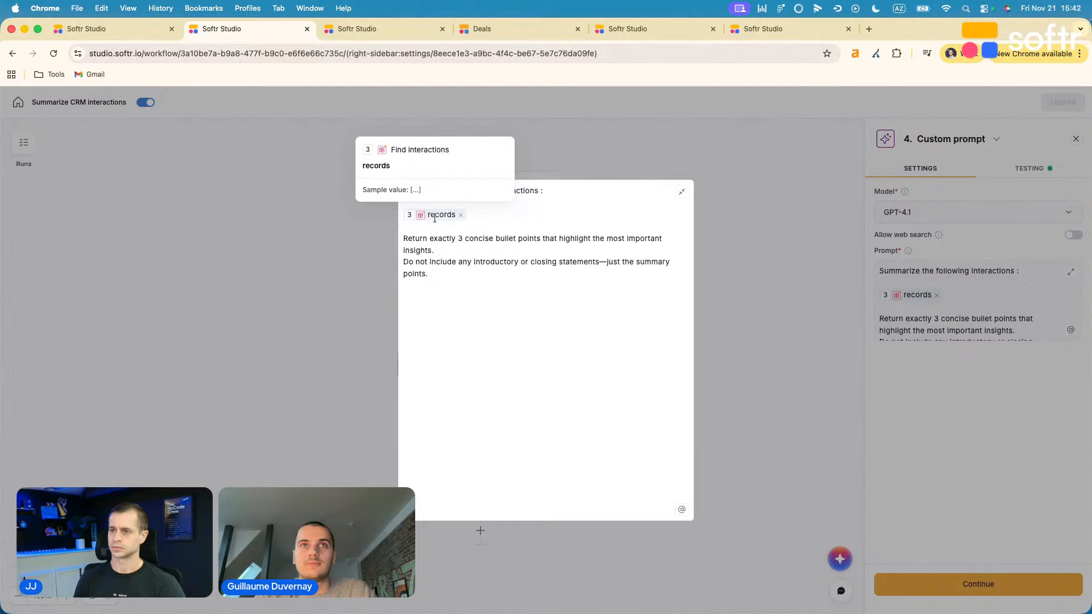
pyautogui.click(513, 233)
pyautogui.press('BackSpace')
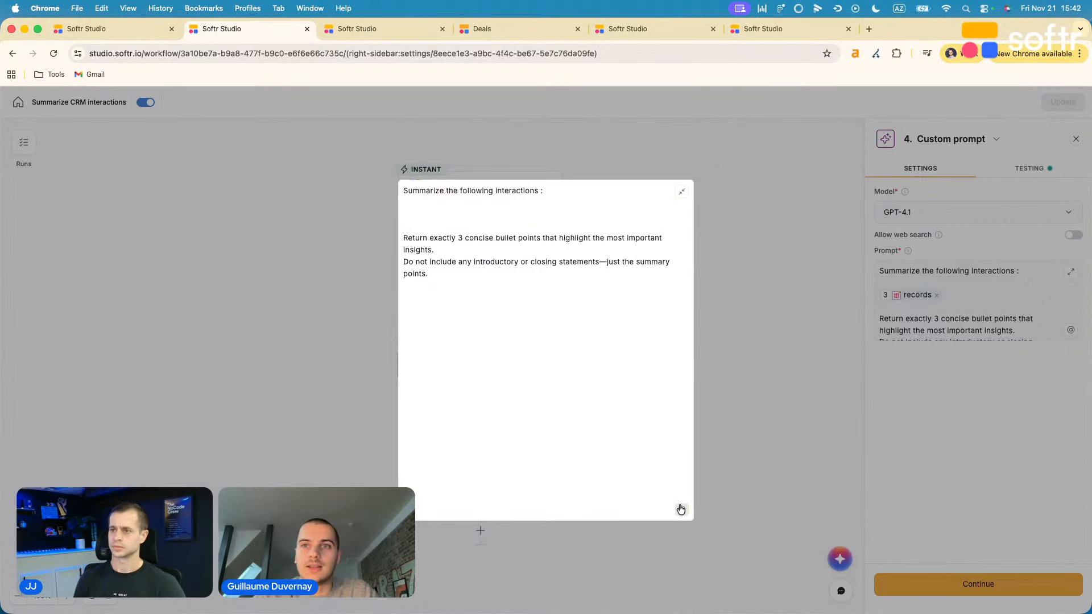
pyautogui.click(680, 509)
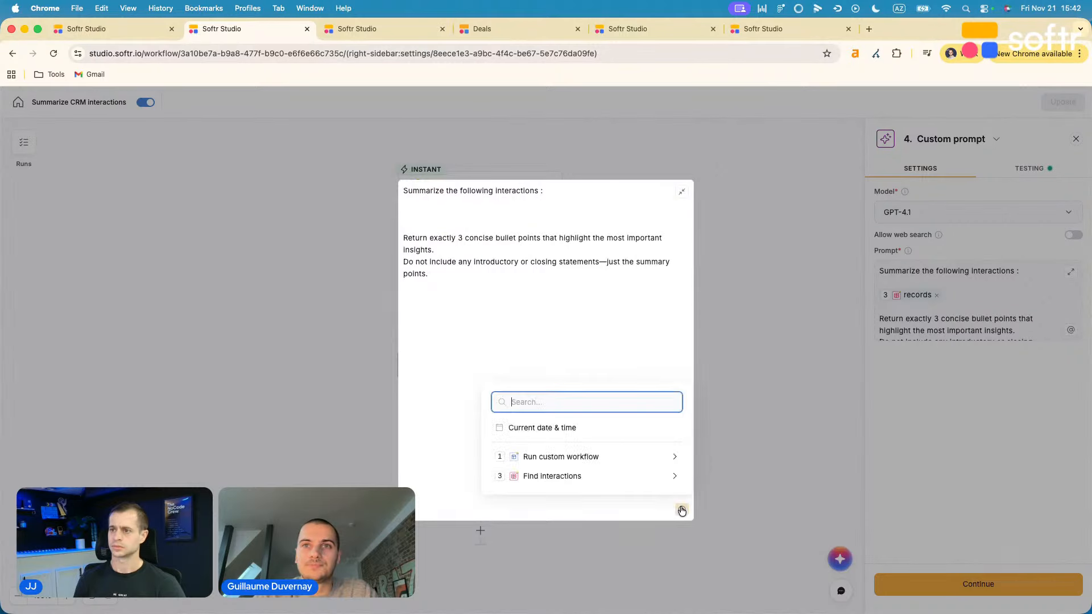
pyautogui.click(644, 482)
pyautogui.click(564, 150)
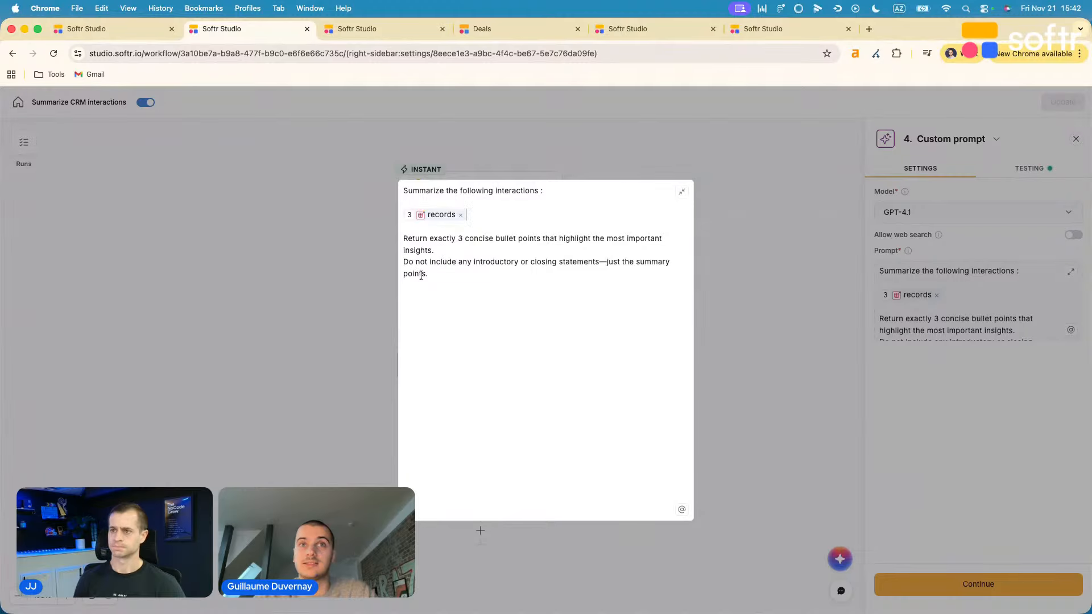
pyautogui.moveTo(428, 274); pyautogui.dragTo(401, 240)
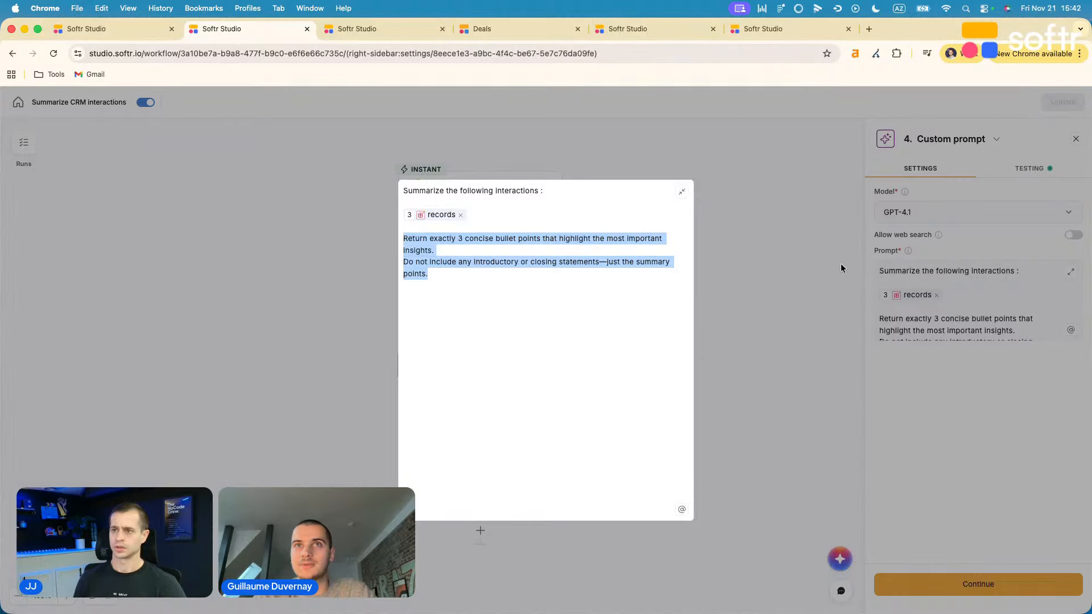
pyautogui.click(891, 251)
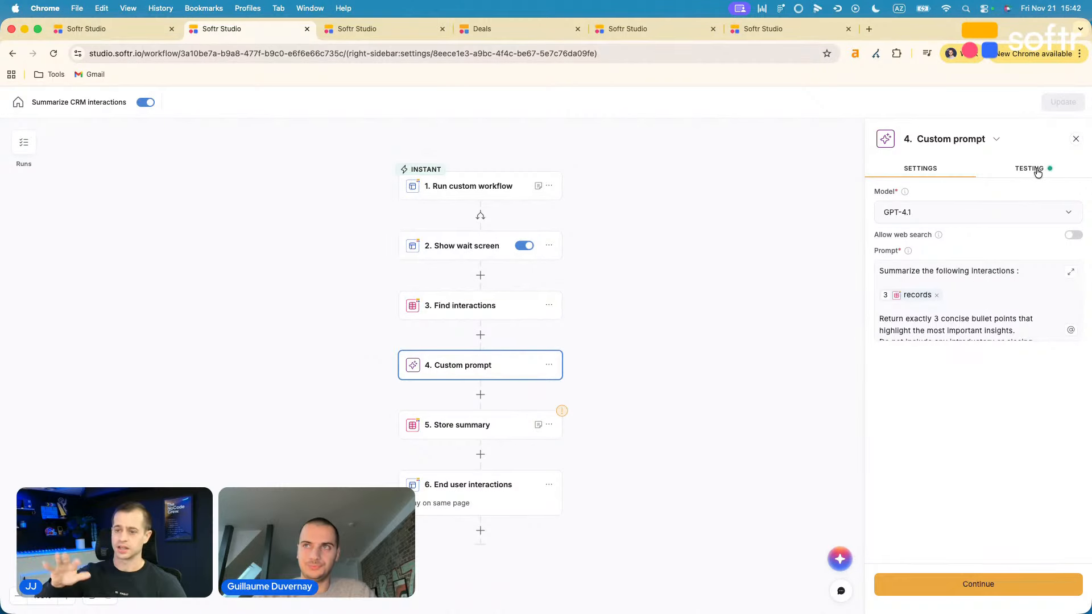
# Open the Find interactions step's test results and collapse each returned record so only the list of records shows
pyautogui.click(482, 296)
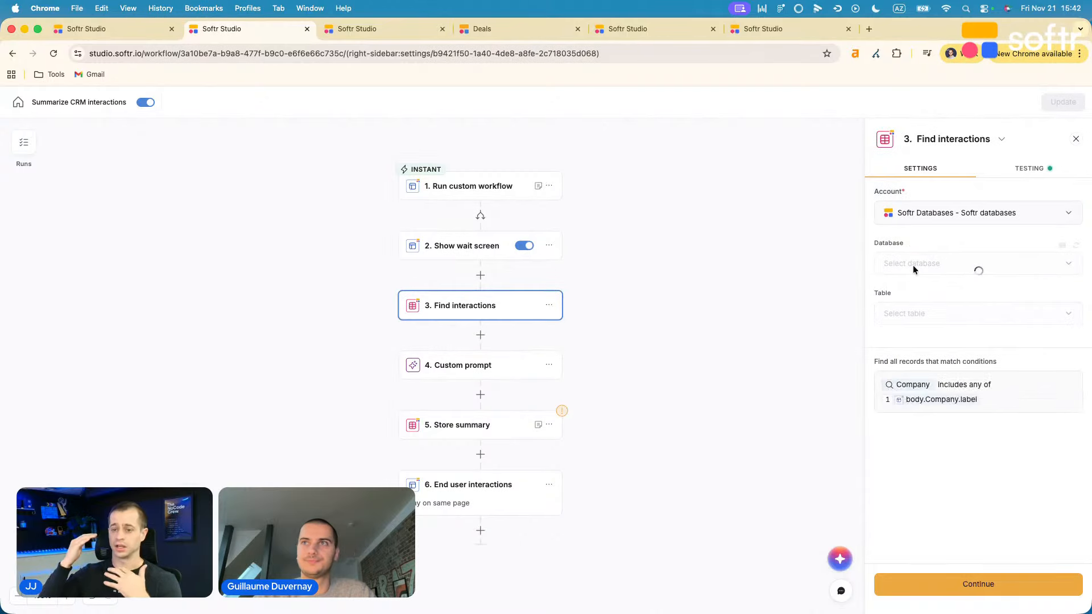
pyautogui.click(1019, 171)
pyautogui.click(899, 361)
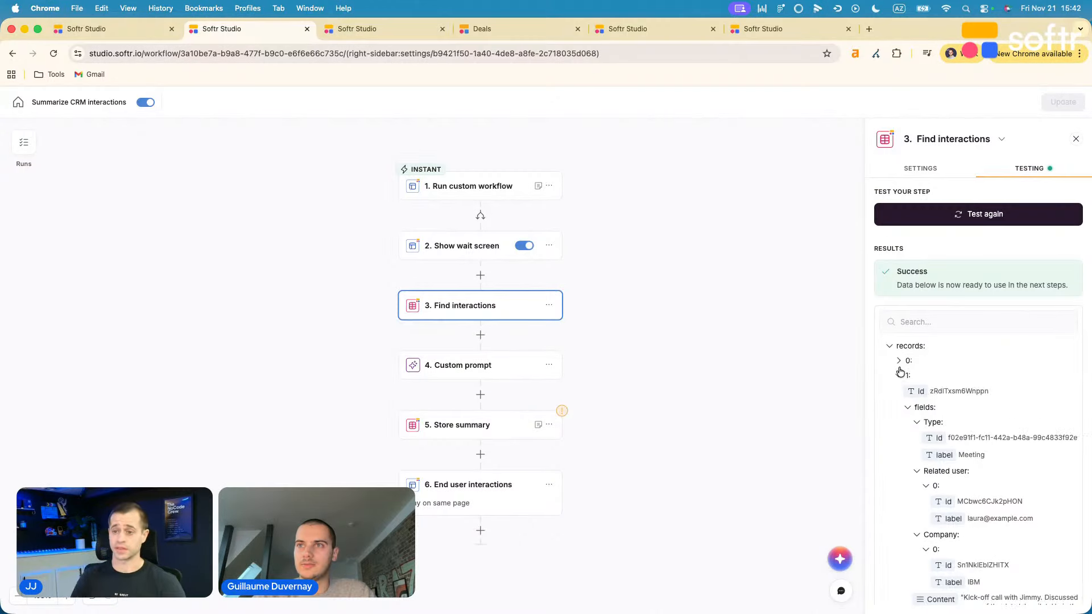
pyautogui.click(899, 375)
pyautogui.click(899, 386)
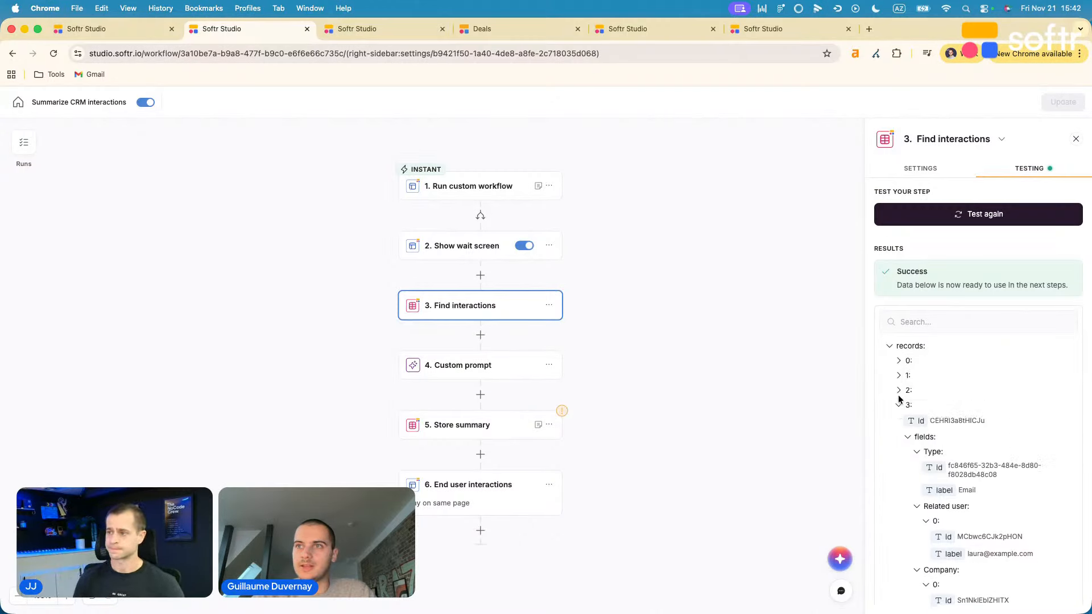
pyautogui.click(899, 406)
pyautogui.click(899, 421)
pyautogui.click(899, 435)
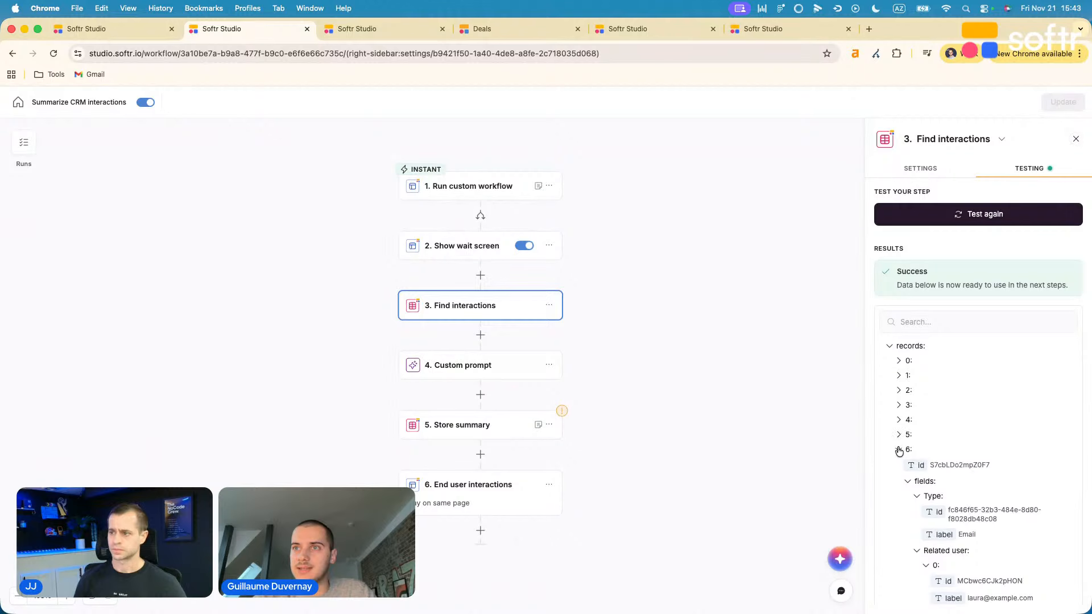
pyautogui.click(899, 450)
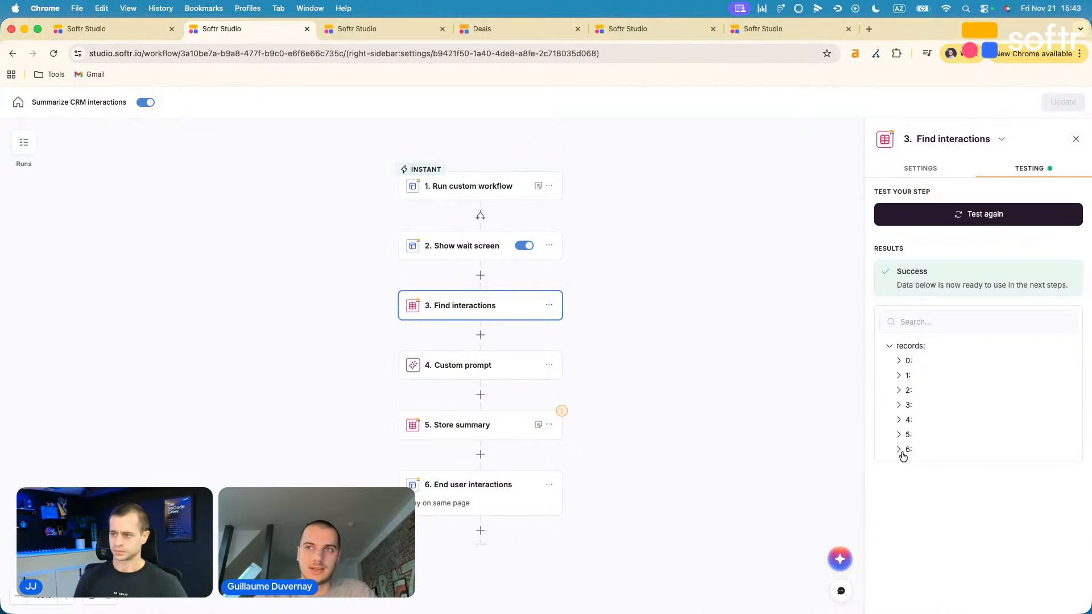
# Review the Custom prompt step's test result and check which record and field the Store summary step updates
pyautogui.click(455, 365)
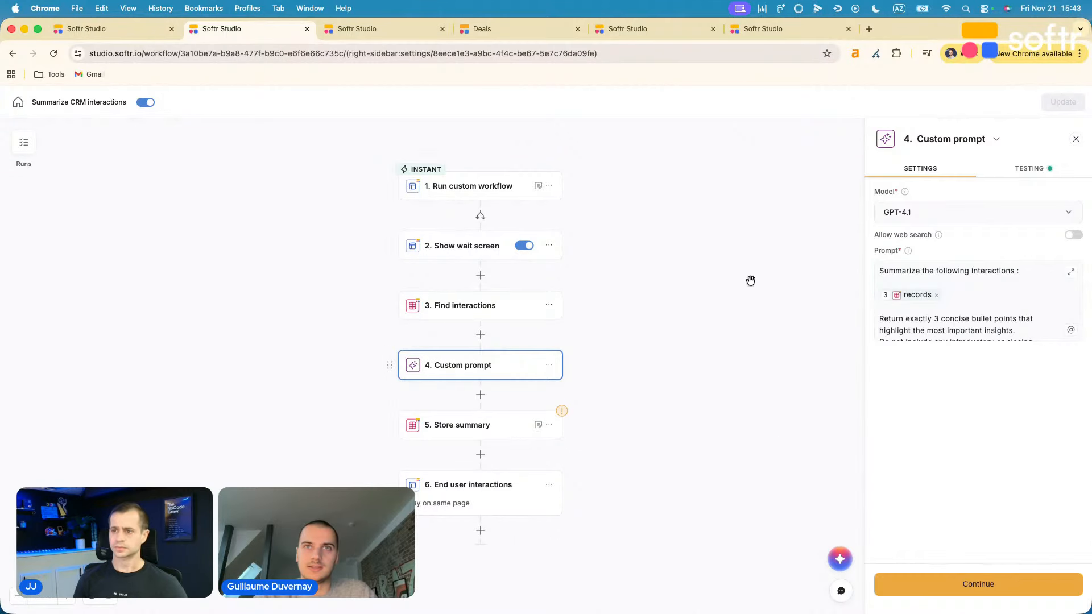
pyautogui.click(1041, 169)
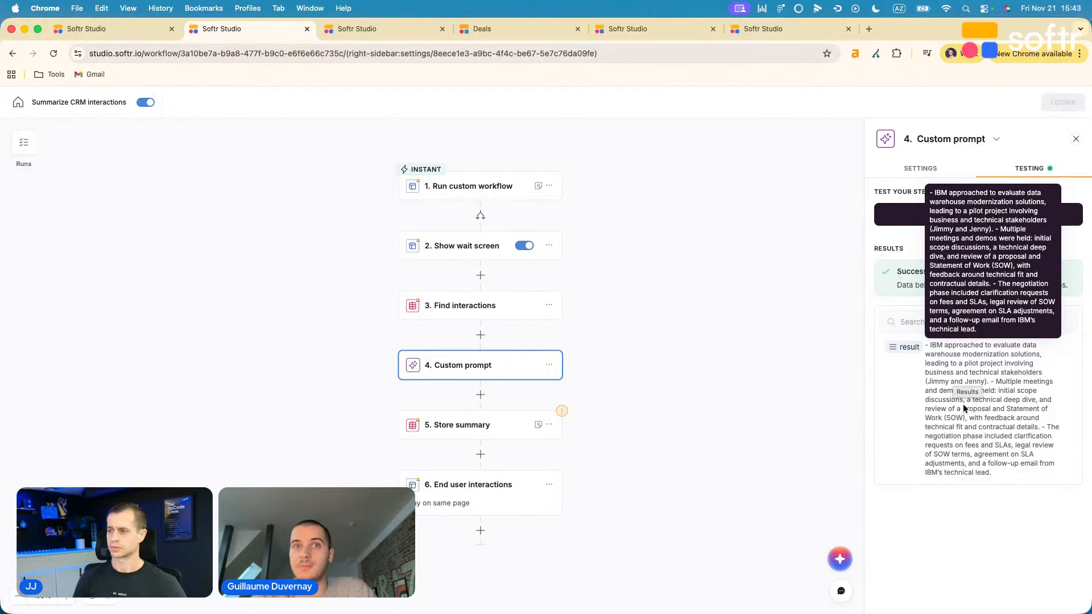
pyautogui.click(480, 426)
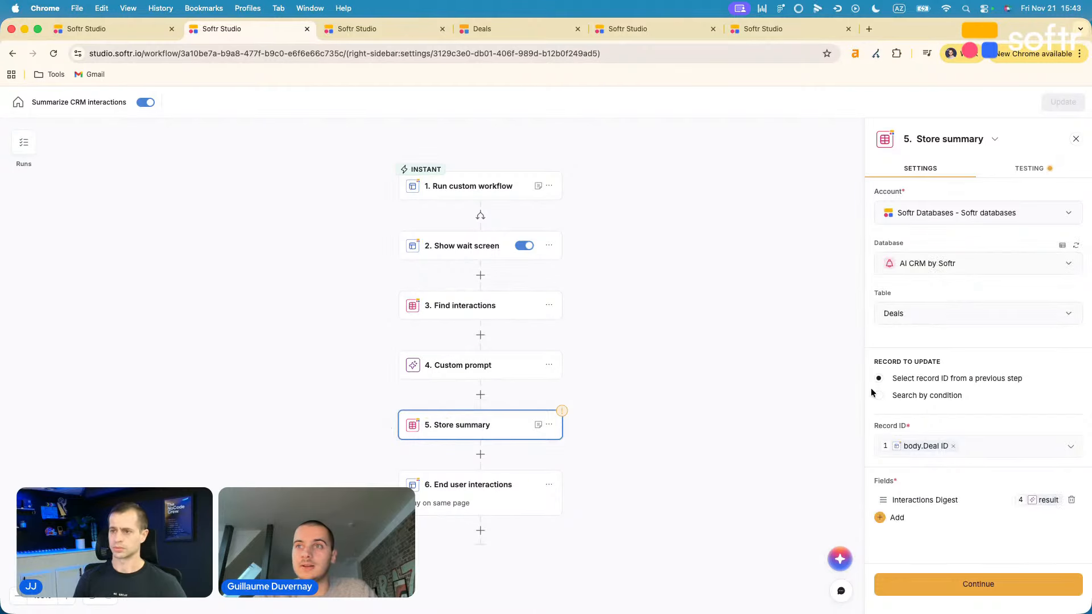
pyautogui.moveTo(939, 445)
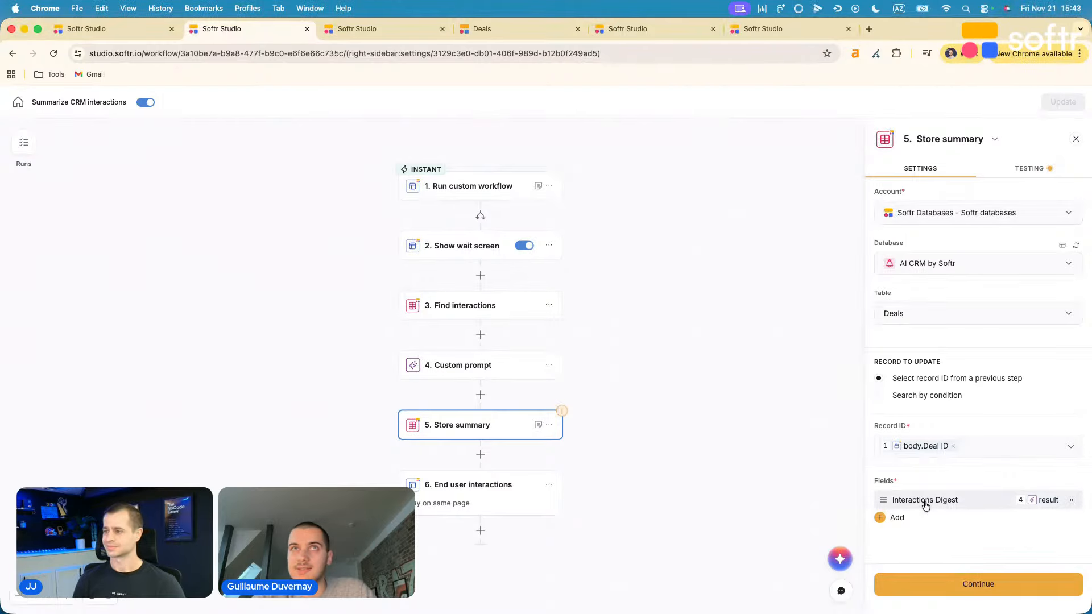
# Switch to the Deals app preview and examine the Interactions Digest field and its bullet points in the open deal
pyautogui.click(499, 33)
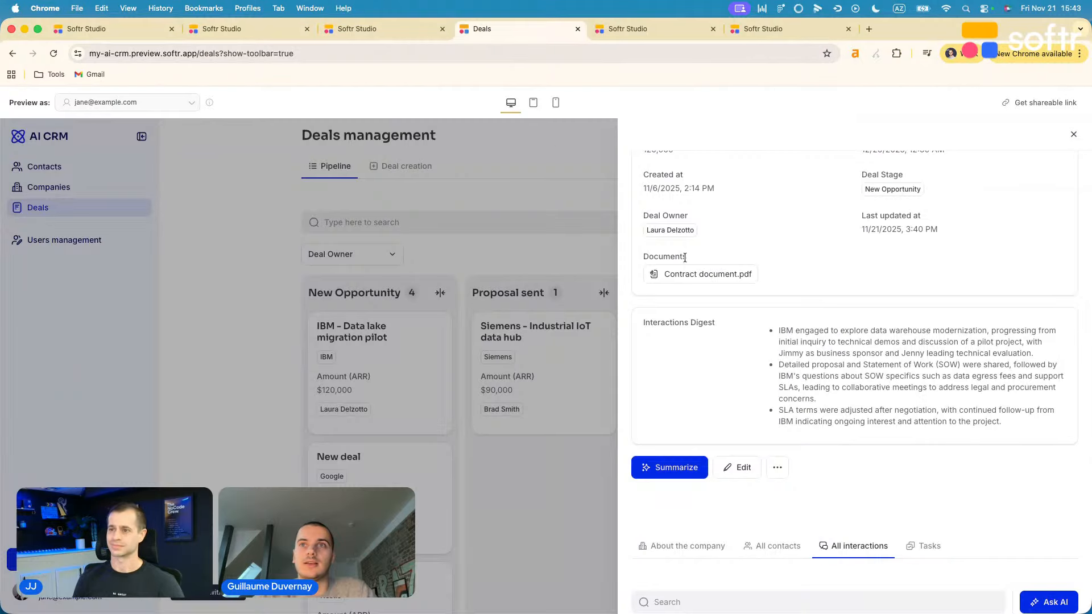
pyautogui.moveTo(643, 322); pyautogui.dragTo(715, 323)
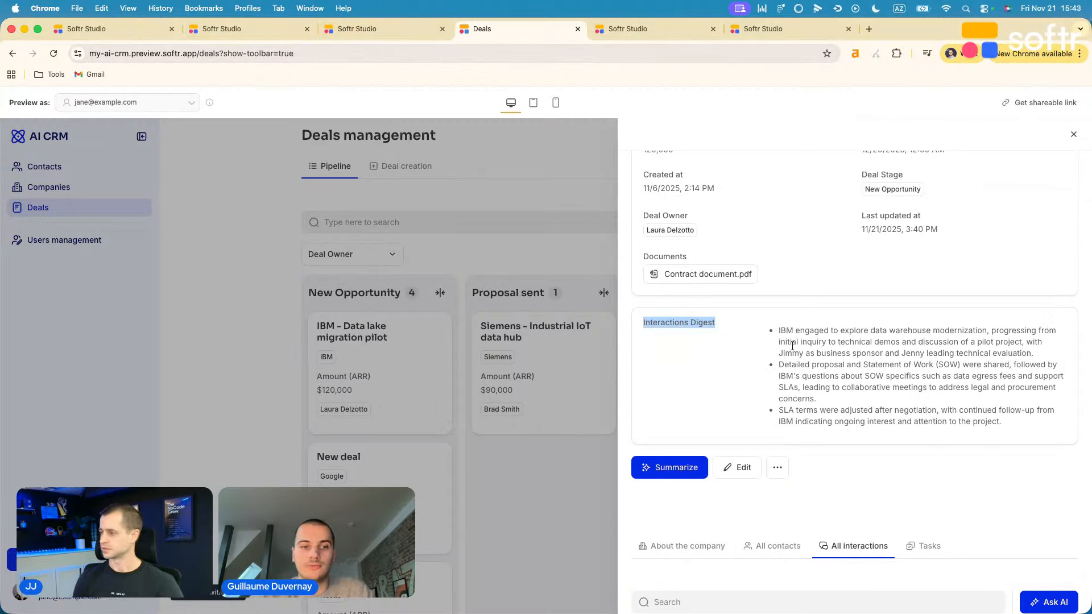
pyautogui.moveTo(775, 329); pyautogui.dragTo(817, 398)
# Return to the workflow and review the End user interactions step's toast message, navigation and block reload settings
pyautogui.click(255, 30)
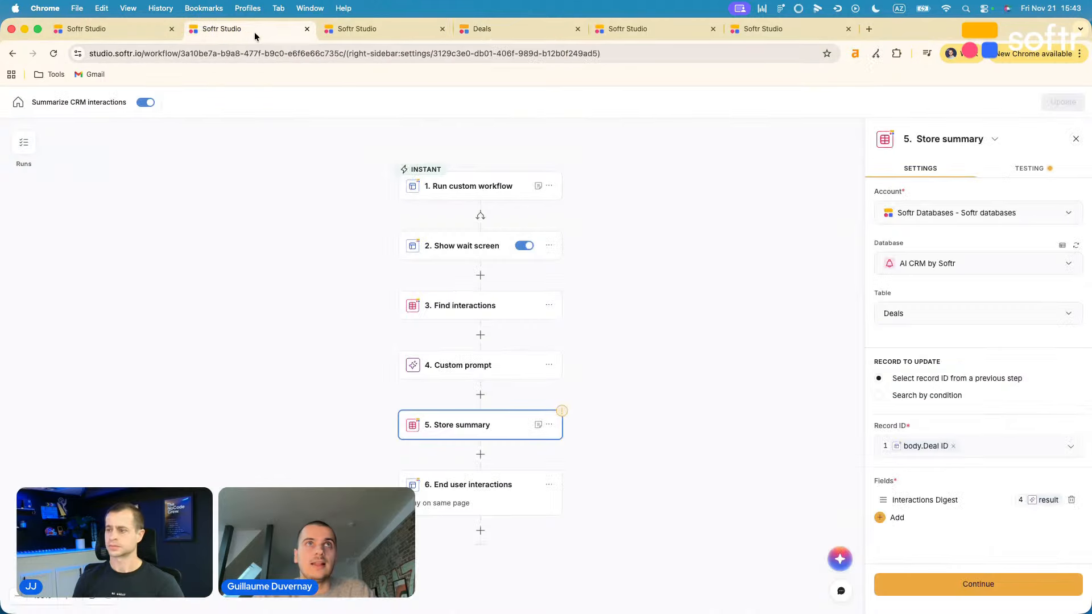
pyautogui.click(497, 492)
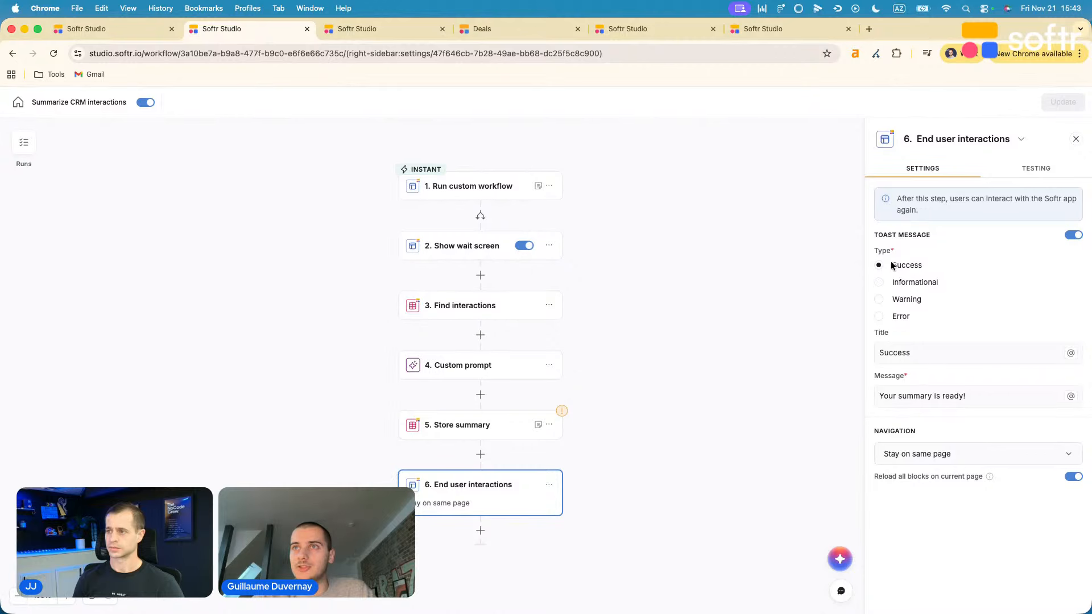
pyautogui.moveTo(974, 392); pyautogui.dragTo(877, 396)
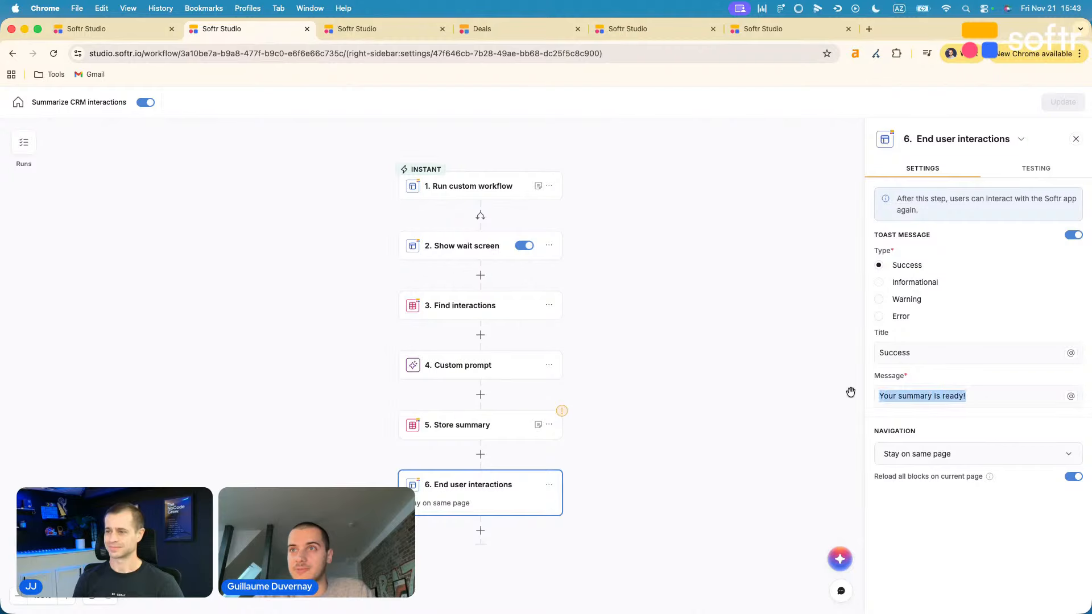
pyautogui.click(929, 535)
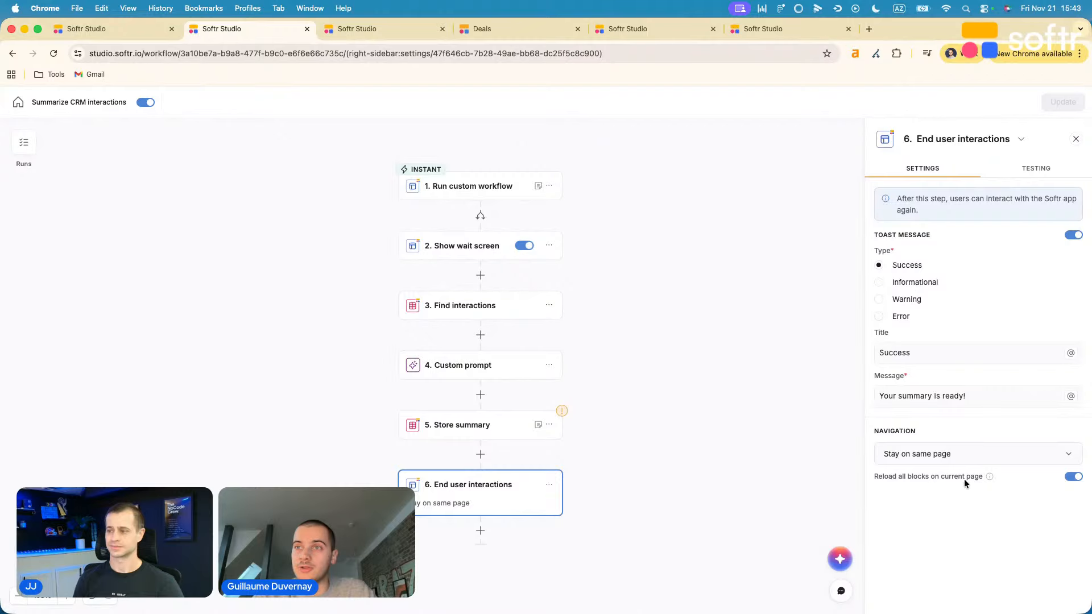
# Run the Summarize action again on the open deal in the Deals app preview
pyautogui.click(499, 27)
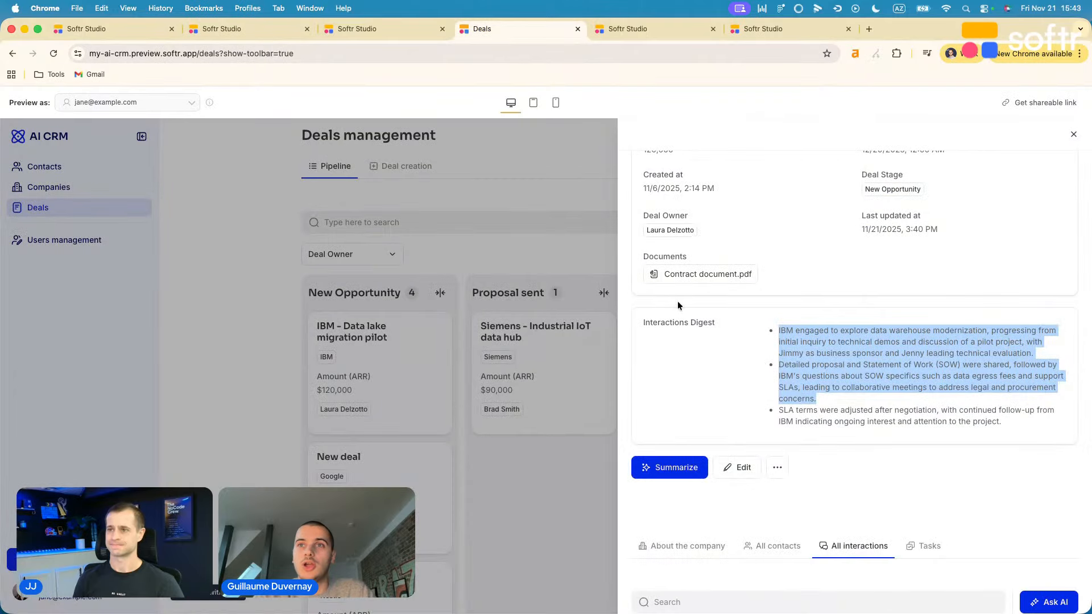
pyautogui.click(698, 363)
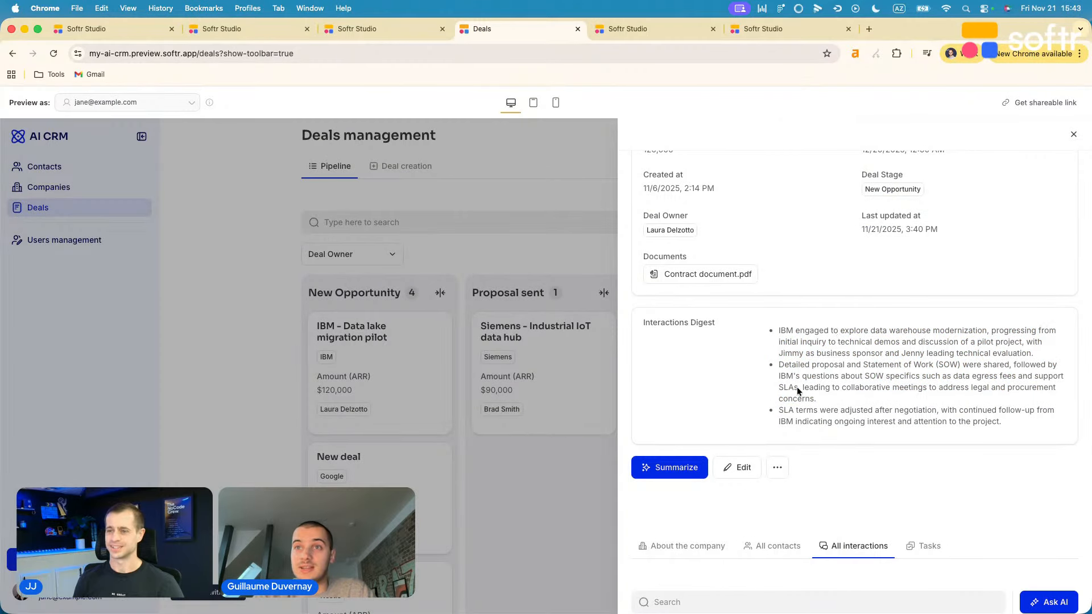
pyautogui.click(669, 467)
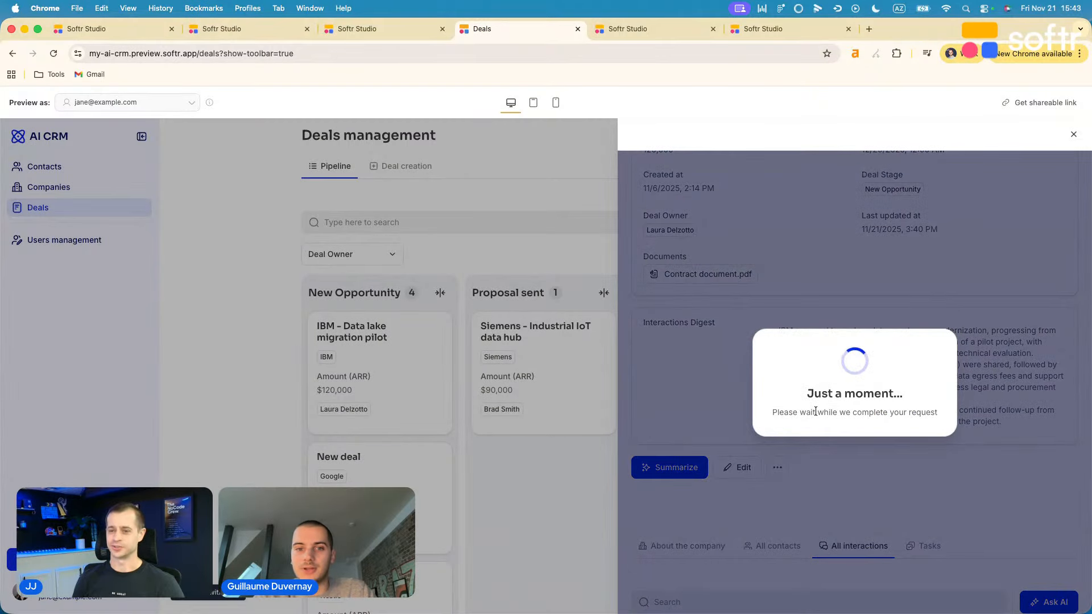